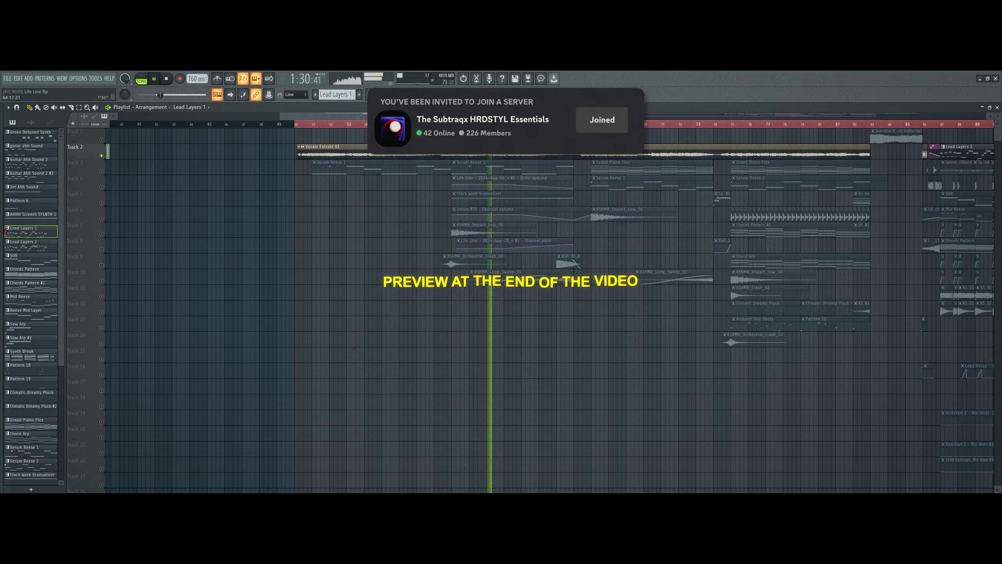
Audition further sections of the soloed Vocals Extract, restore the other tracks, and mute the vocals on Track 2
{"action": "left_click", "coordinate": [721, 126]}
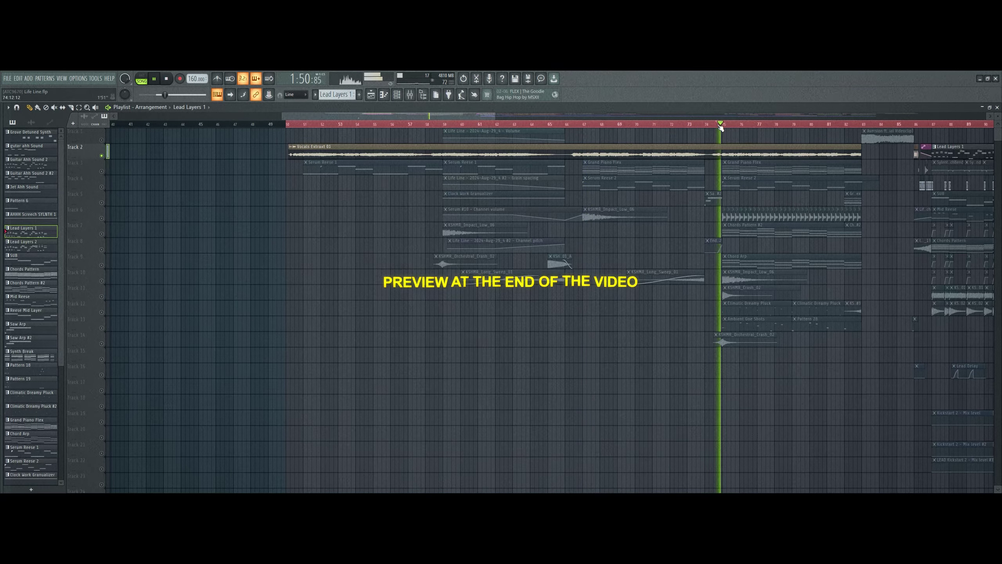
{"action": "left_click", "coordinate": [820, 124]}
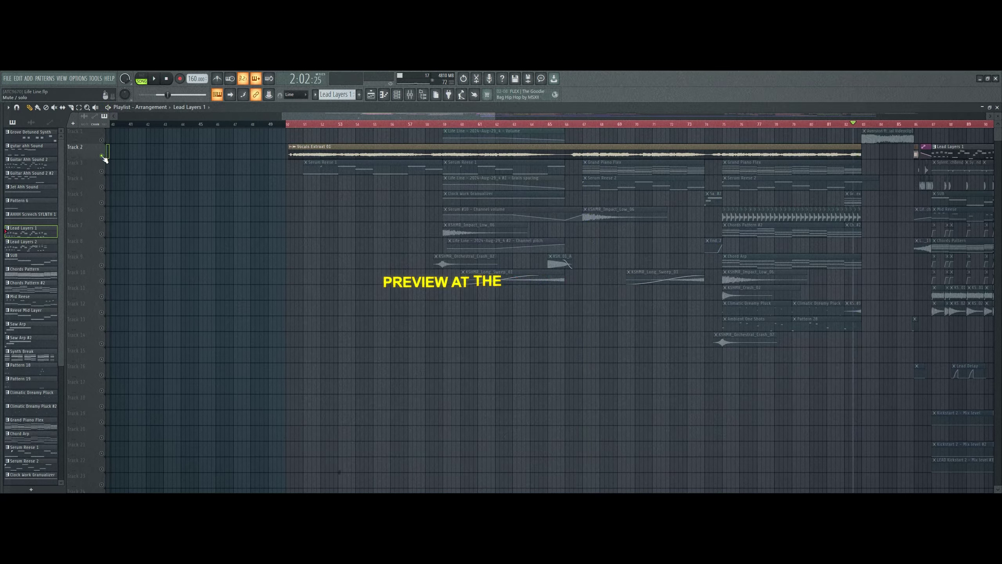
{"action": "right_click", "coordinate": [102, 156]}
{"action": "left_click", "coordinate": [102, 156]}
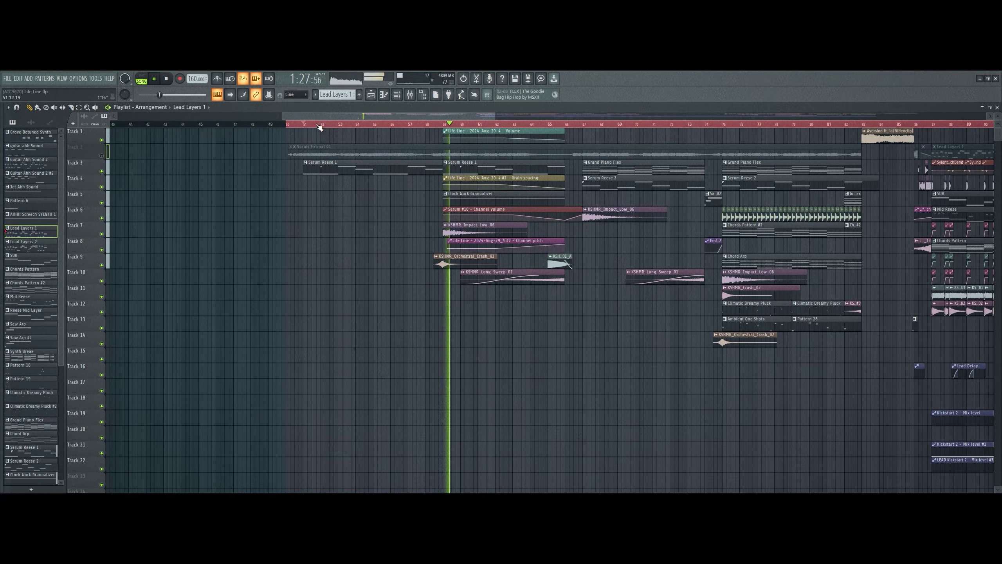
Play back the section from about bar 59 to bar 66 without vocals, and stop playback
{"action": "scroll", "coordinate": [517, 124], "scroll_direction": "up", "scroll_amount": 5}
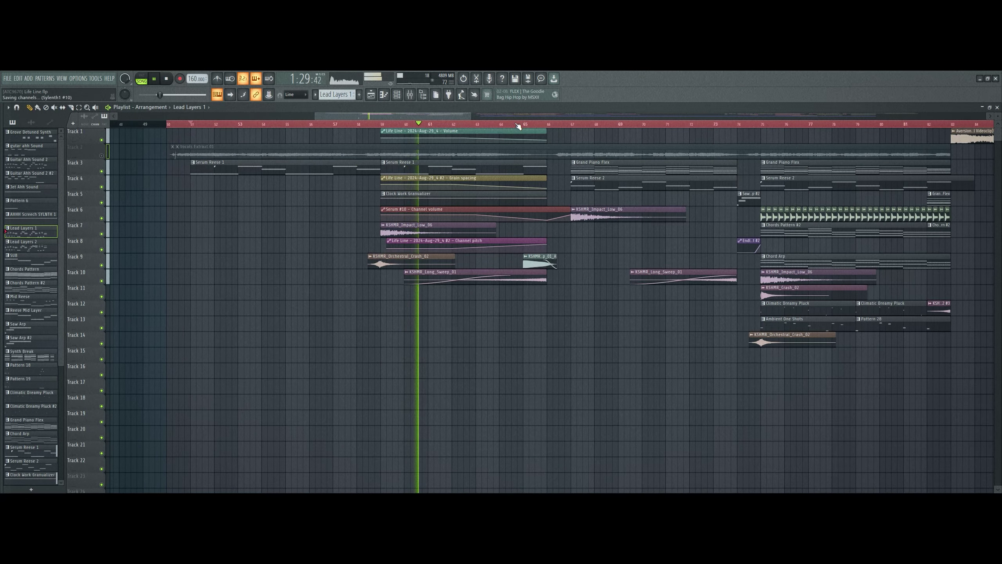
{"action": "scroll", "coordinate": [515, 118], "scroll_direction": "right", "scroll_amount": 1}
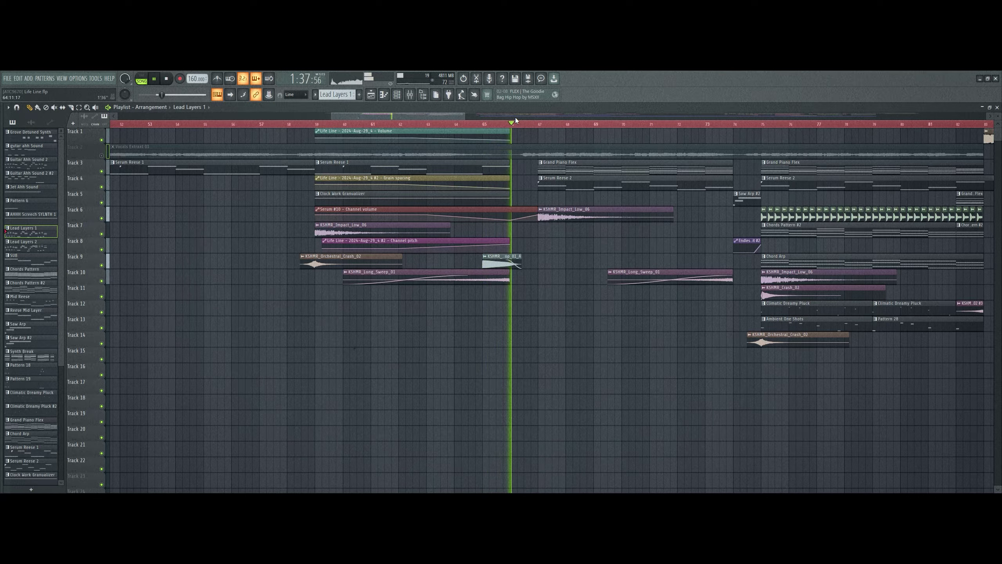
{"action": "key", "text": "space"}
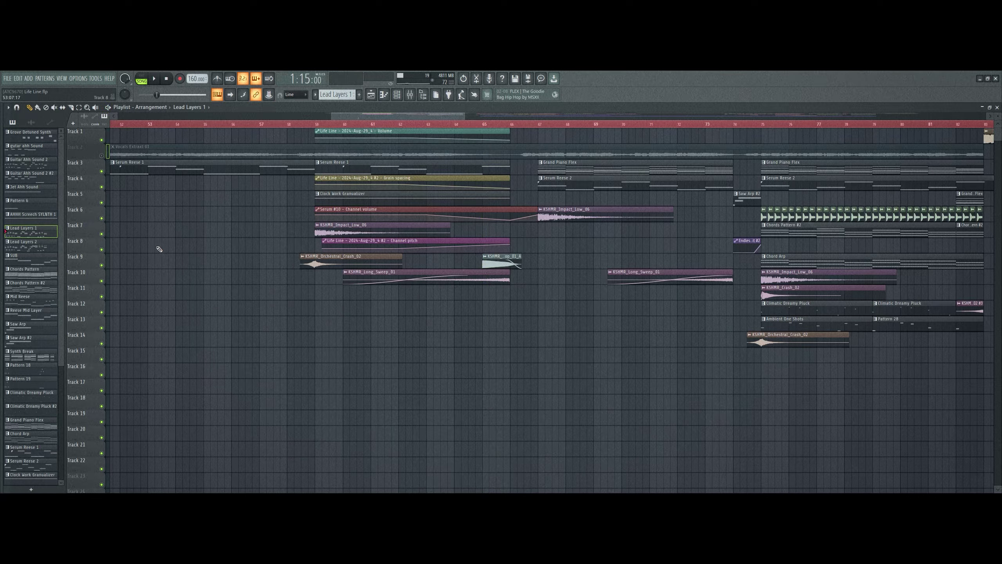
Open the Clock Work Granualizer pattern and its Granulizer channel, and position the plugin window over the channel rack
{"action": "double_click", "coordinate": [366, 196]}
{"action": "left_click", "coordinate": [554, 434]}
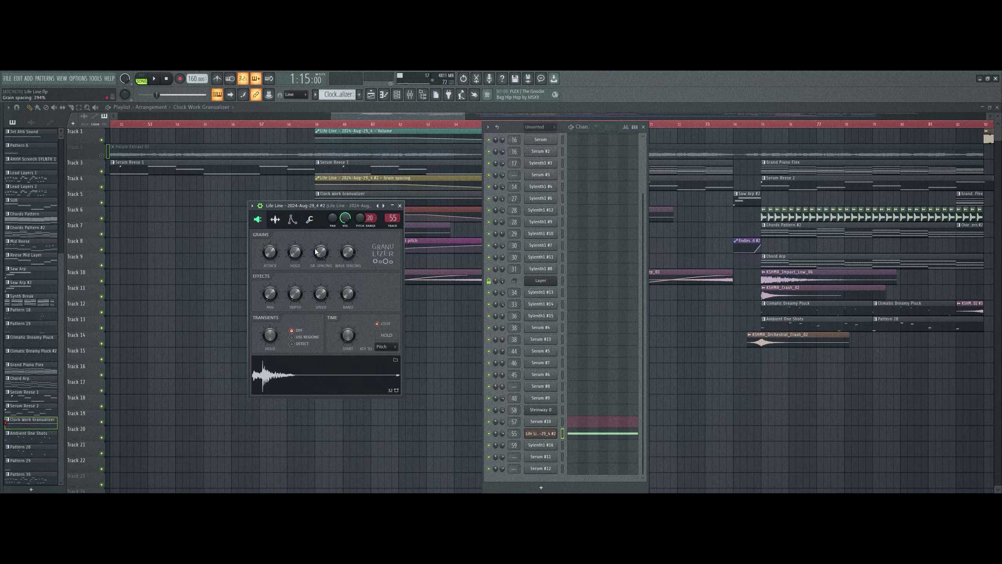
{"action": "left_click_drag", "start_coordinate": [308, 206], "coordinate": [508, 169]}
{"action": "key", "text": "space"}
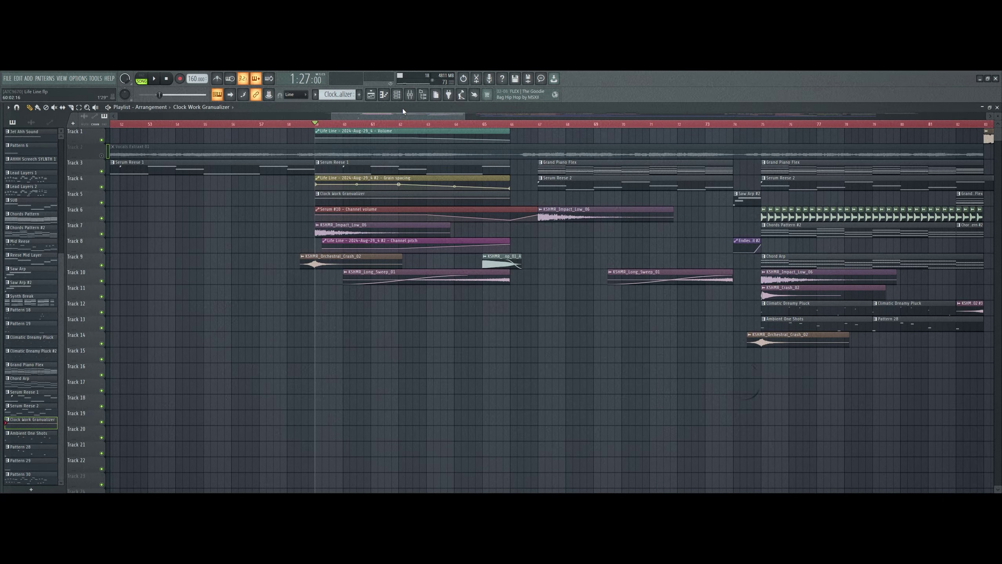
Show the mixer and channel rack together, reopen the Granulizer channel, and start playback
{"action": "key", "text": "F9"}
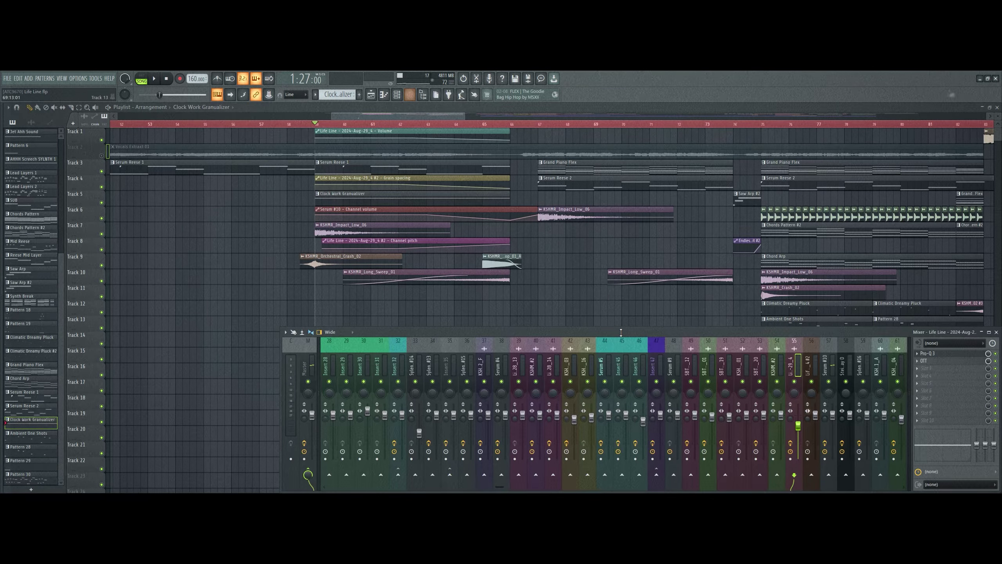
{"action": "left_click", "coordinate": [396, 95]}
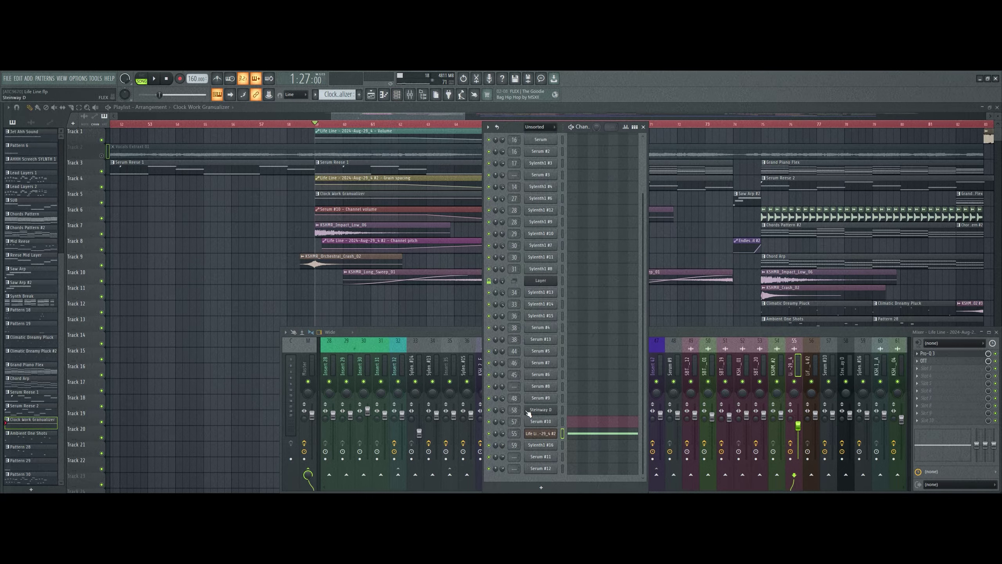
{"action": "left_click", "coordinate": [541, 433]}
{"action": "key", "text": "space"}
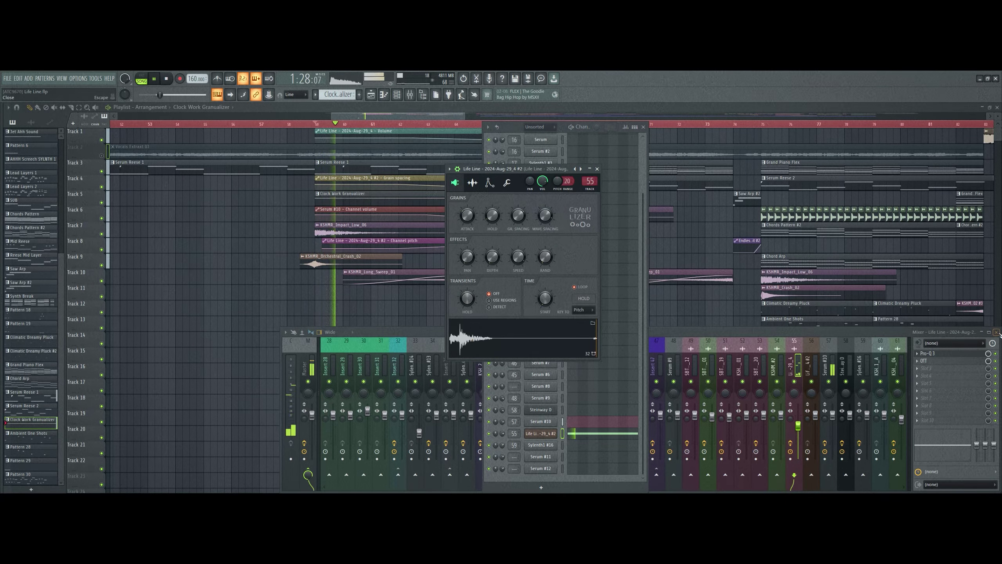
Inspect the Pro-Q and OTT effects on the Granulizer's mixer insert 55, closing each one after viewing
{"action": "left_click", "coordinate": [947, 332]}
{"action": "left_click", "coordinate": [941, 353]}
{"action": "left_click", "coordinate": [941, 353]}
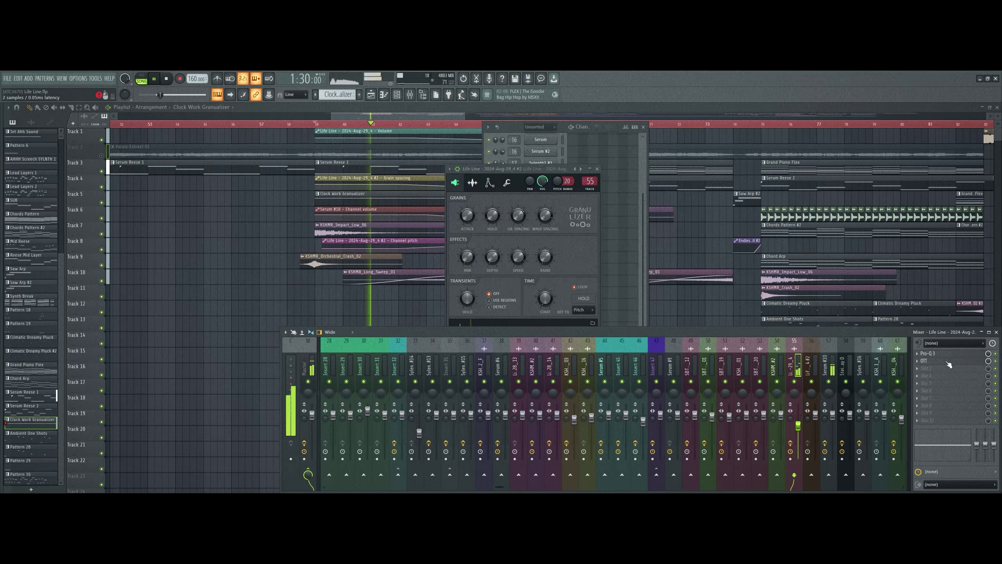
{"action": "left_click", "coordinate": [948, 361]}
{"action": "left_click", "coordinate": [947, 361]}
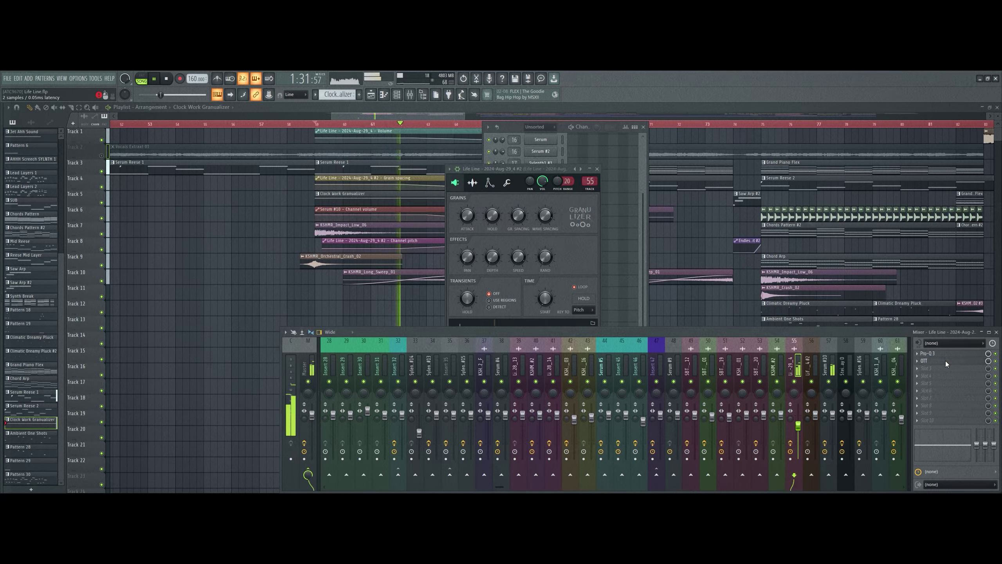
Move the Granulizer window clear of the playlist clips and hide the mixer
{"action": "left_click", "coordinate": [496, 169]}
{"action": "left_click_drag", "start_coordinate": [496, 169], "coordinate": [604, 160]}
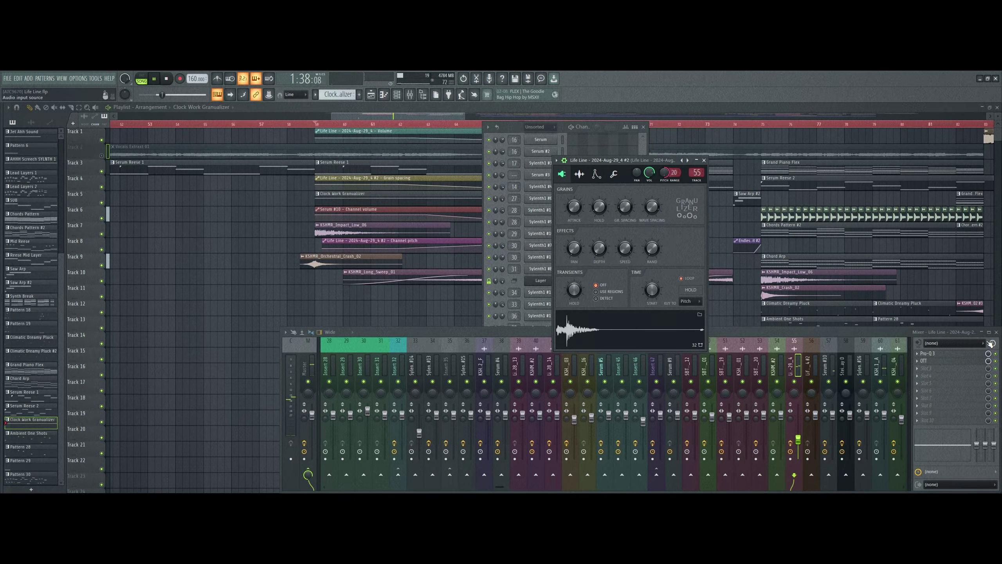
{"action": "key", "text": "F9"}
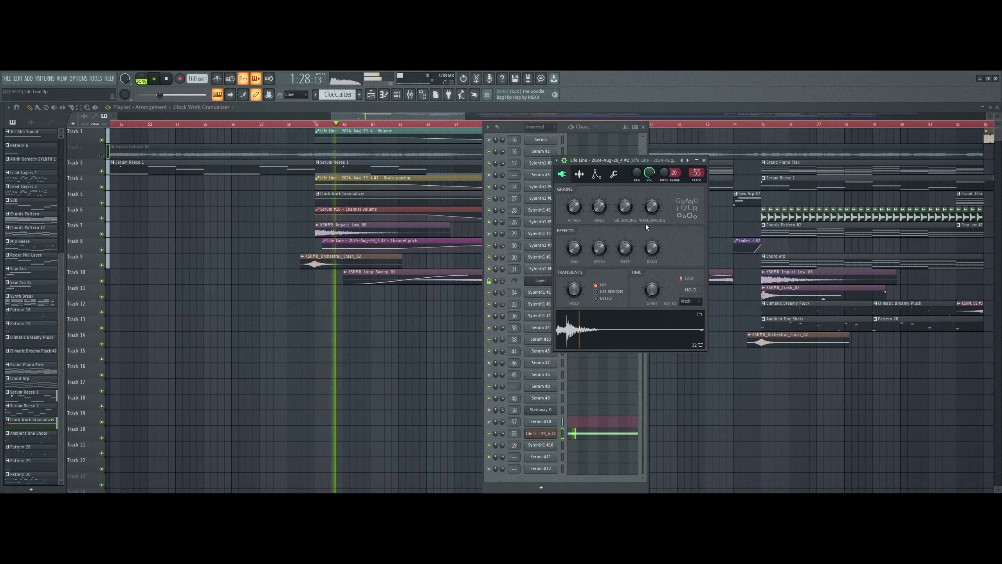
Solo Tracks 4 and 5 to hear the granulized clip with its grain spacing automation, and display the Granulizer channel
{"action": "right_click", "coordinate": [99, 192]}
{"action": "left_click", "coordinate": [92, 198]}
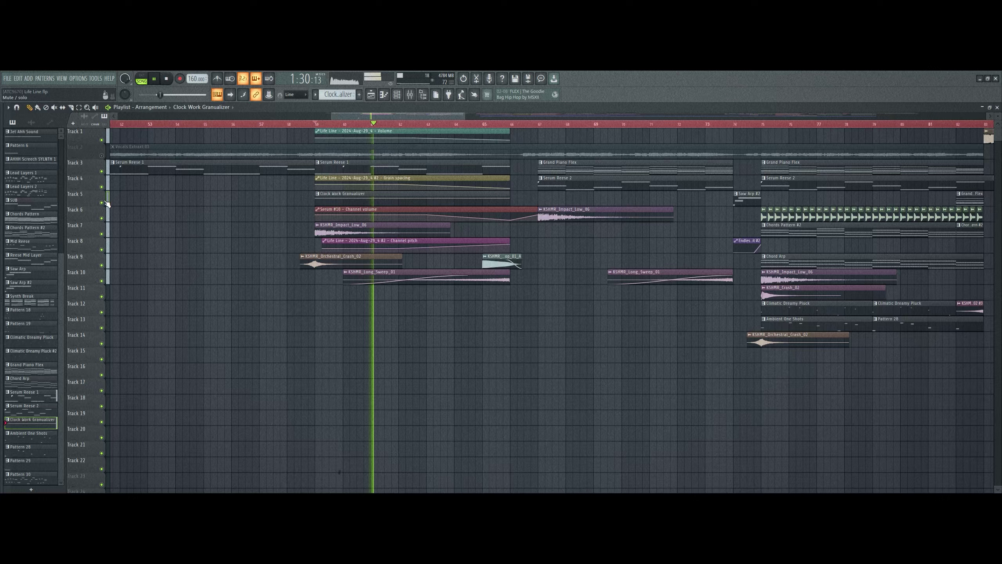
{"action": "right_click", "coordinate": [101, 202]}
{"action": "left_click", "coordinate": [101, 188]}
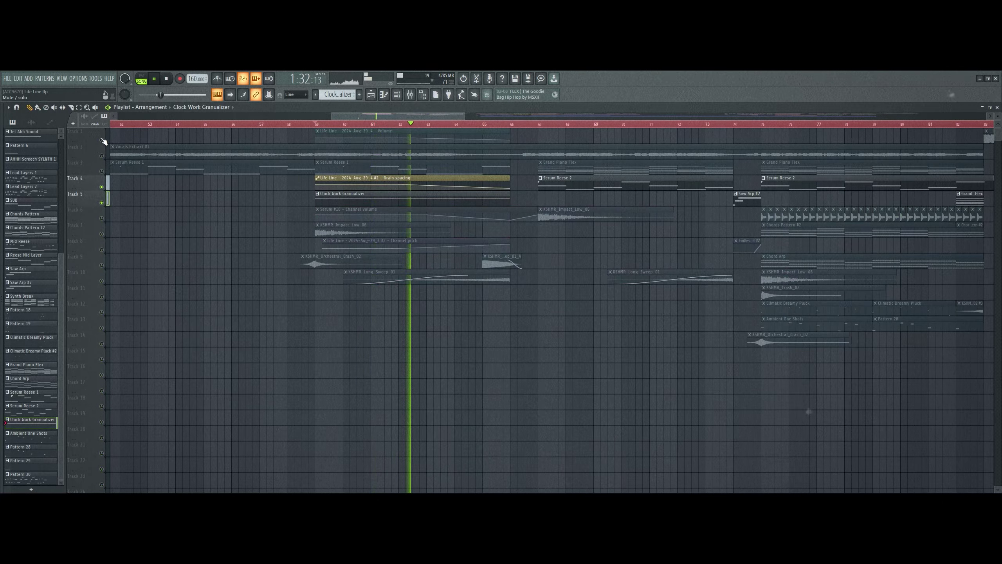
{"action": "key", "text": "F6"}
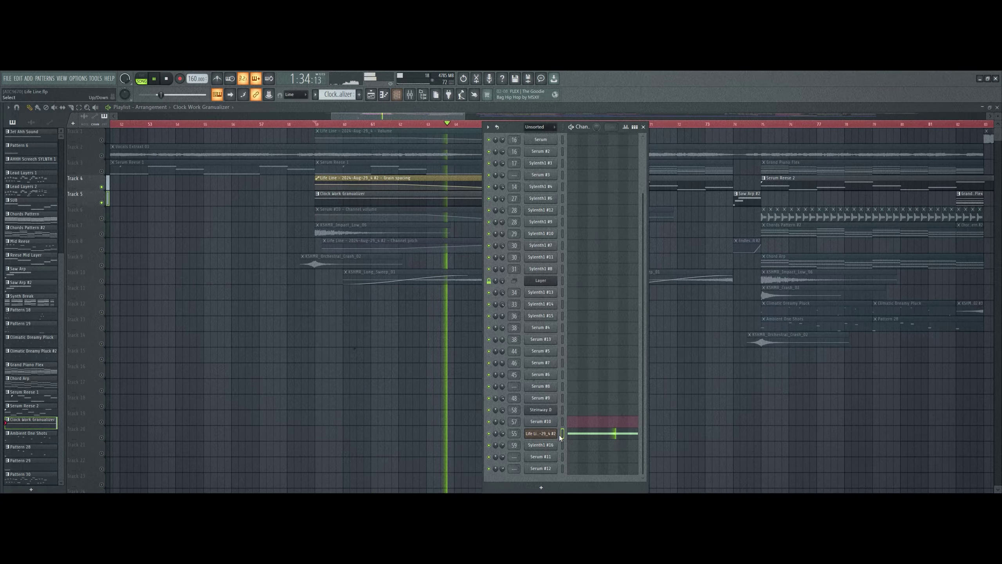
{"action": "left_click", "coordinate": [544, 434]}
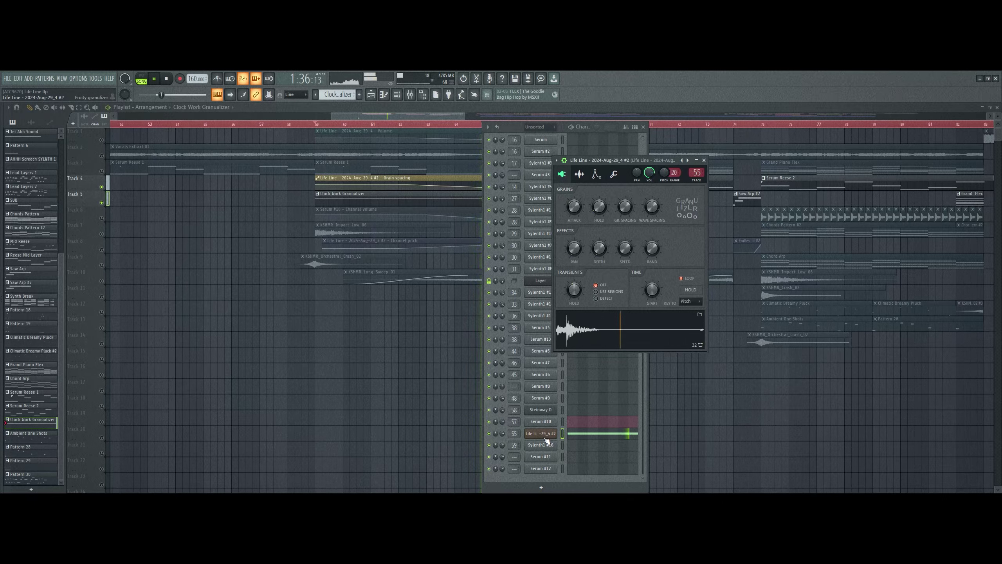
Unsolo all tracks, play the section in full context, and mute the vocals on Track 2
{"action": "right_click", "coordinate": [104, 202]}
{"action": "right_click", "coordinate": [106, 198]}
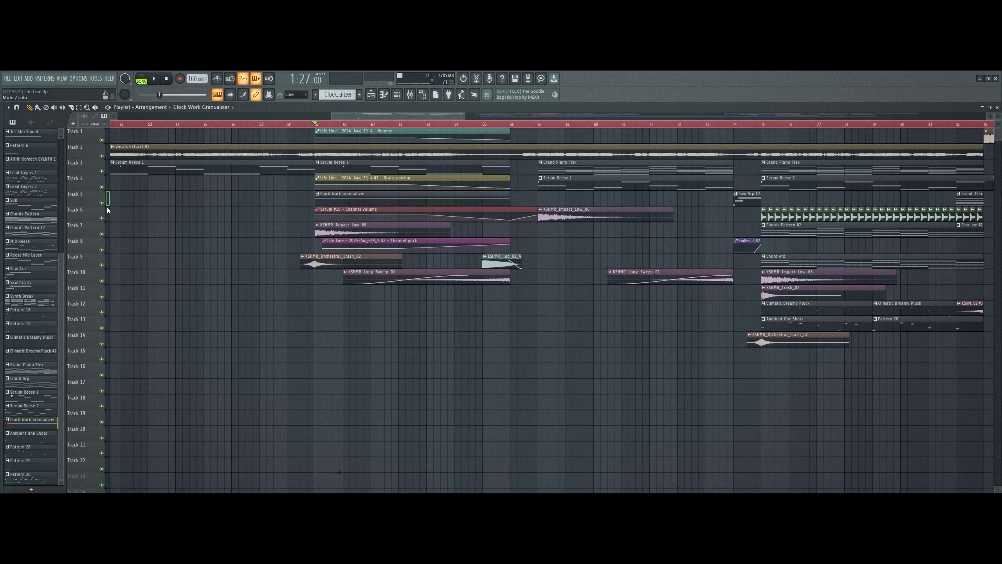
{"action": "key", "text": "space"}
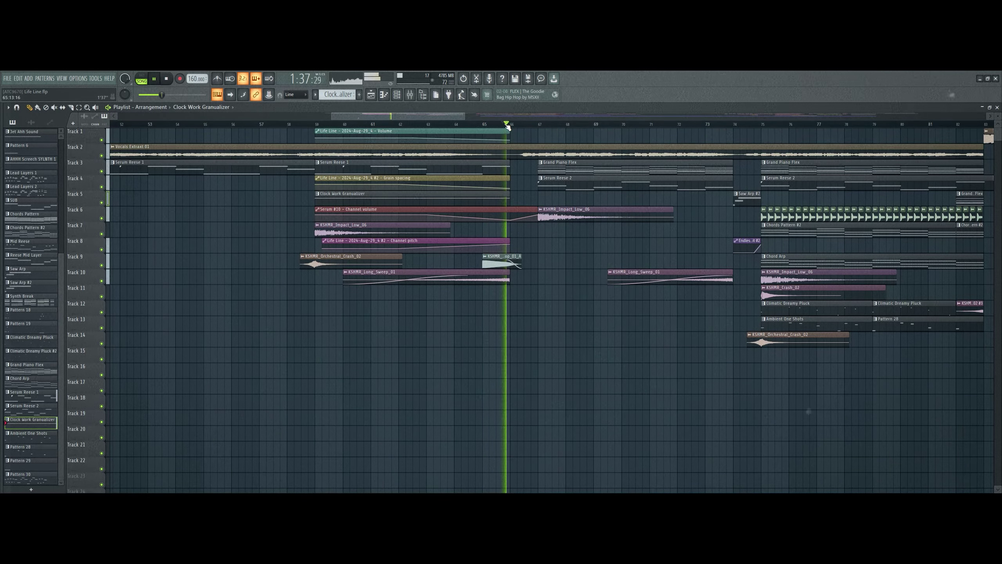
{"action": "left_click", "coordinate": [102, 156]}
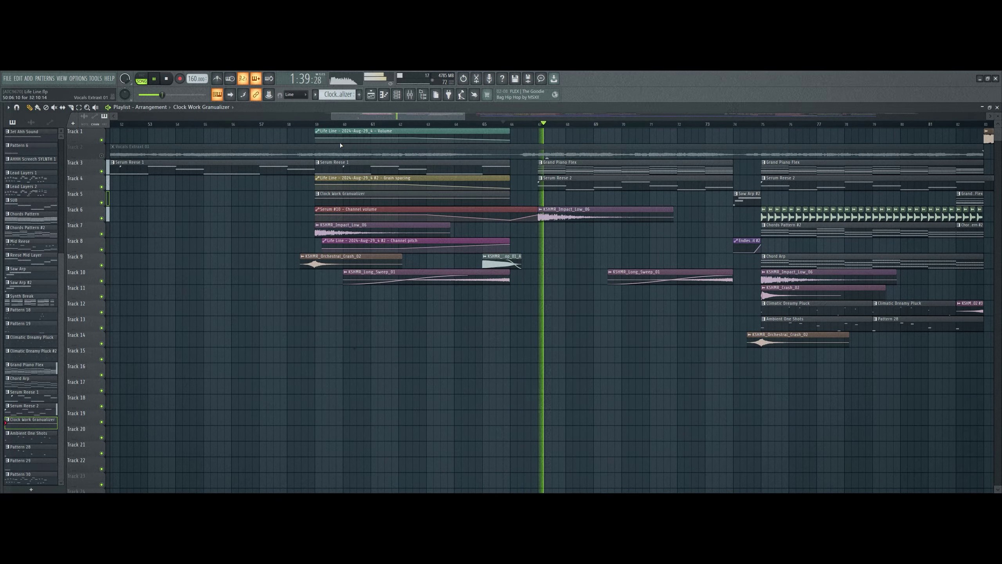
Solo Track 3 to isolate the Grand Piano Flex clips starting at bar 67, and stop playback
{"action": "scroll", "coordinate": [432, 112], "scroll_direction": "down", "scroll_amount": 3}
{"action": "scroll", "coordinate": [432, 117], "scroll_direction": "right", "scroll_amount": 4}
{"action": "scroll", "coordinate": [398, 188], "scroll_direction": "up", "scroll_amount": 3}
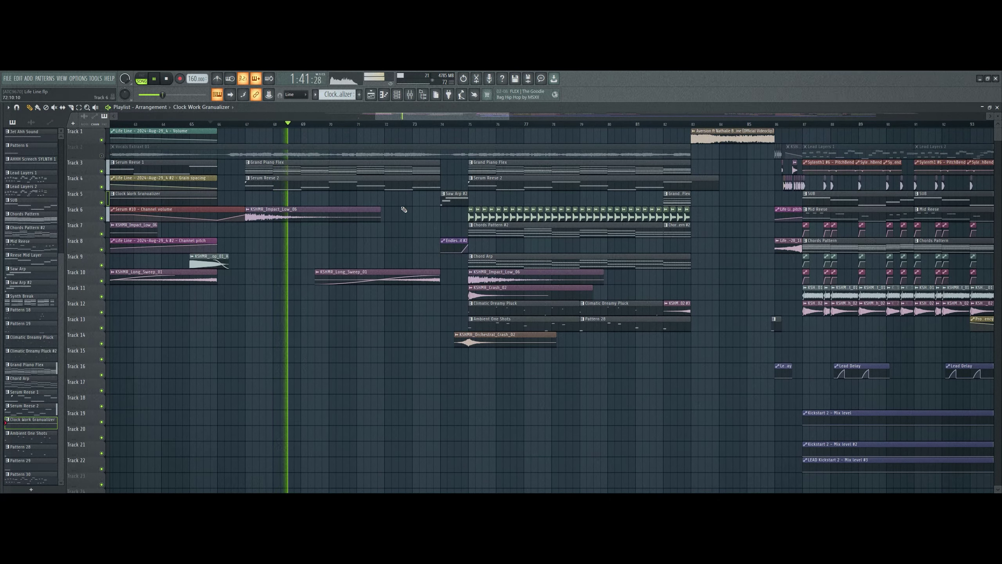
{"action": "scroll", "coordinate": [336, 123], "scroll_direction": "down", "scroll_amount": 1}
{"action": "scroll", "coordinate": [338, 116], "scroll_direction": "left", "scroll_amount": 3}
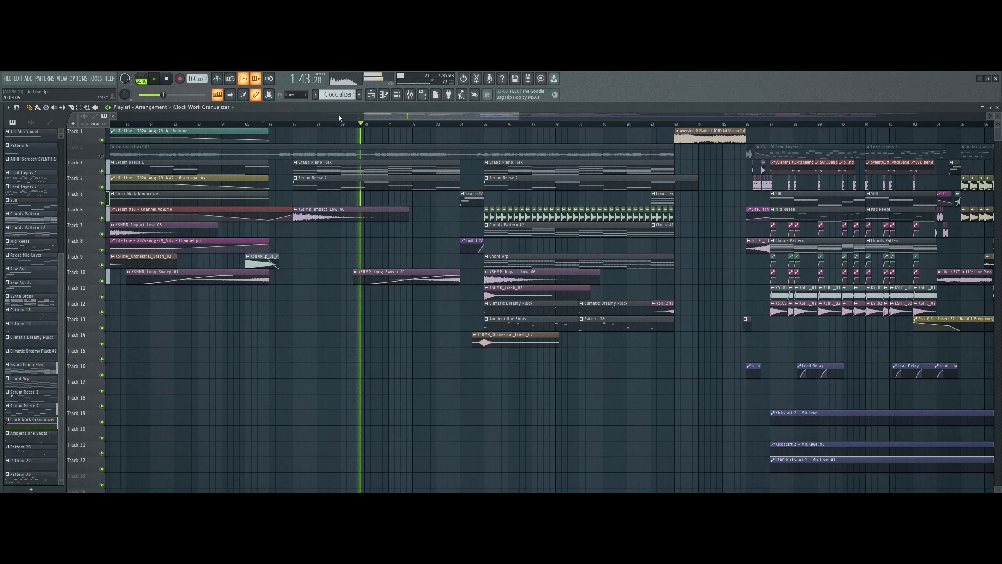
{"action": "scroll", "coordinate": [429, 115], "scroll_direction": "right", "scroll_amount": 2}
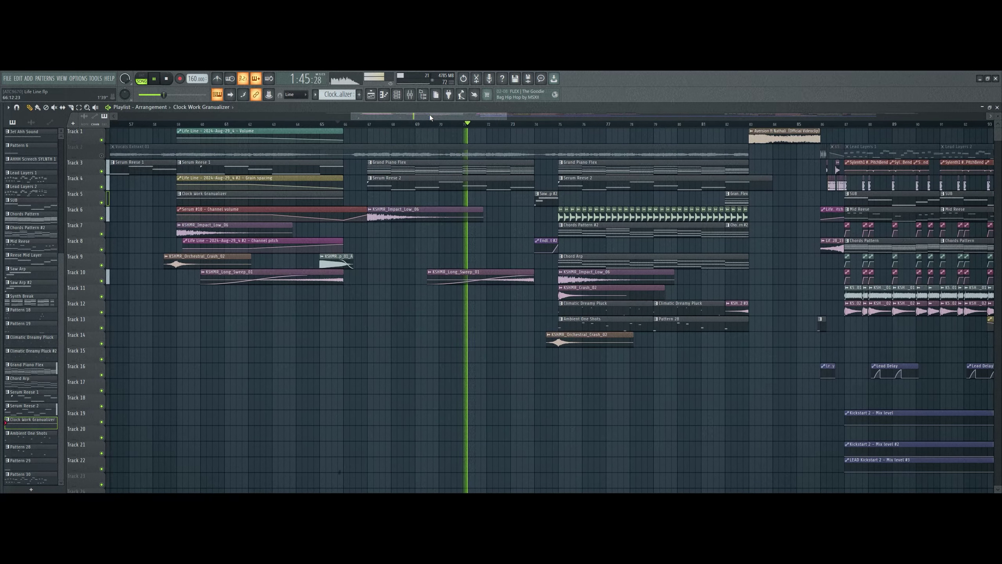
{"action": "left_click", "coordinate": [102, 172], "text": "ctrl"}
{"action": "key", "text": "space"}
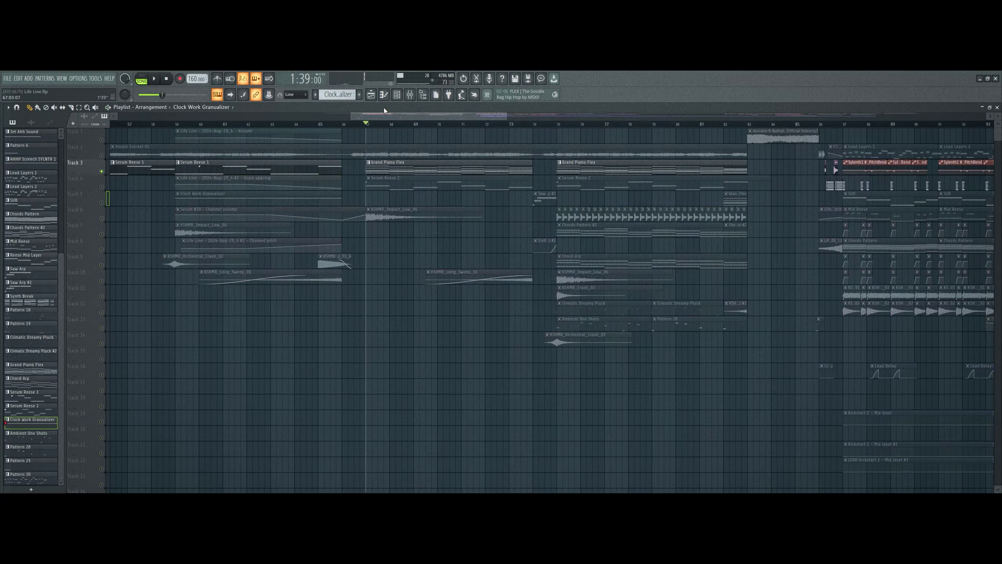
Open the Steinway D channel's FLEX instrument, play the piano part, and move the plugin window clear of the channel rack
{"action": "left_click", "coordinate": [397, 95]}
{"action": "key", "text": "space"}
{"action": "key", "text": "space"}
{"action": "left_click", "coordinate": [551, 409]}
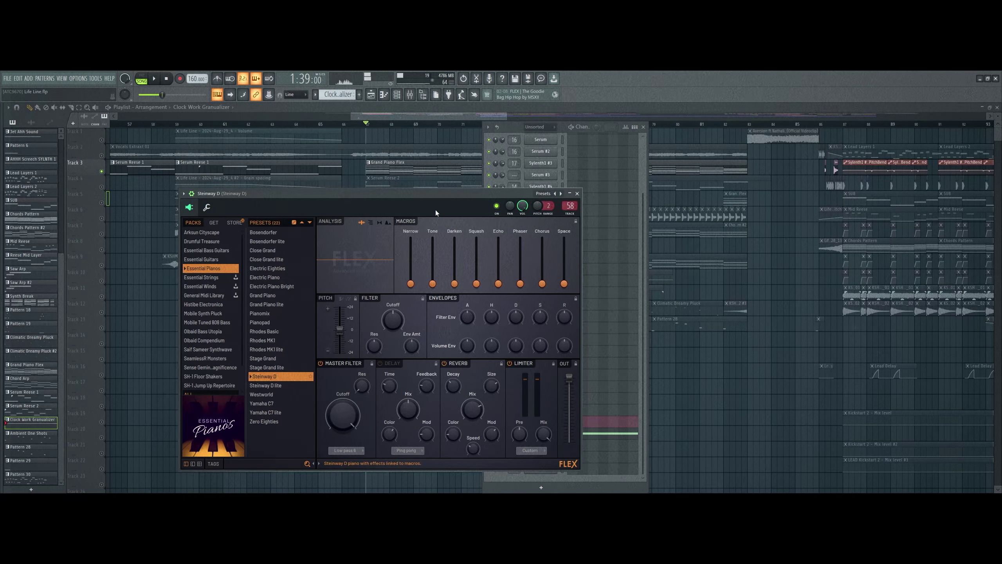
{"action": "key", "text": "space"}
{"action": "left_click_drag", "start_coordinate": [424, 196], "coordinate": [296, 159]}
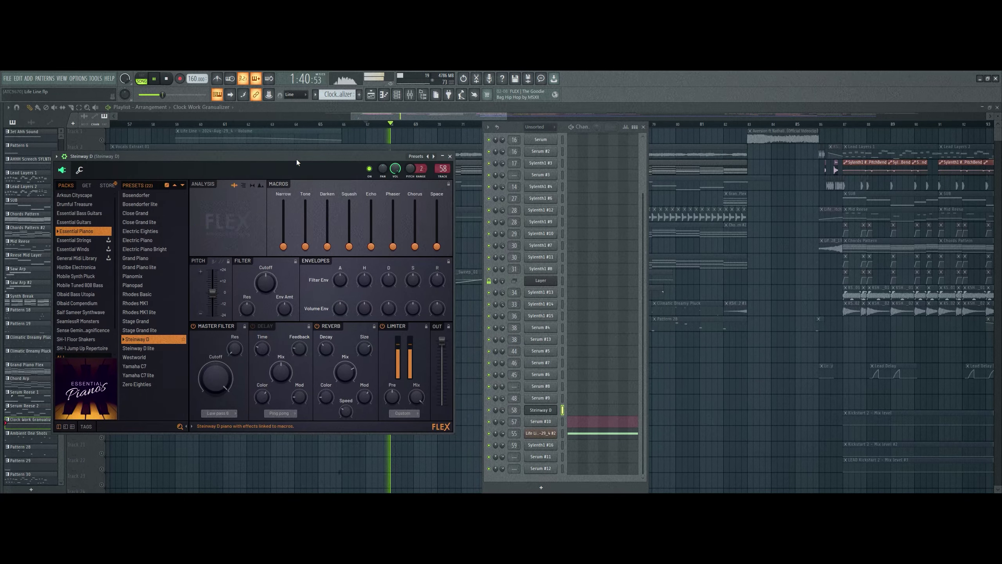
Inspect the Fruity Reeverb 2, OTT and FabFilter Pro-Q 3 effects on the Steinway D mixer insert, and close them
{"action": "key", "text": "F9"}
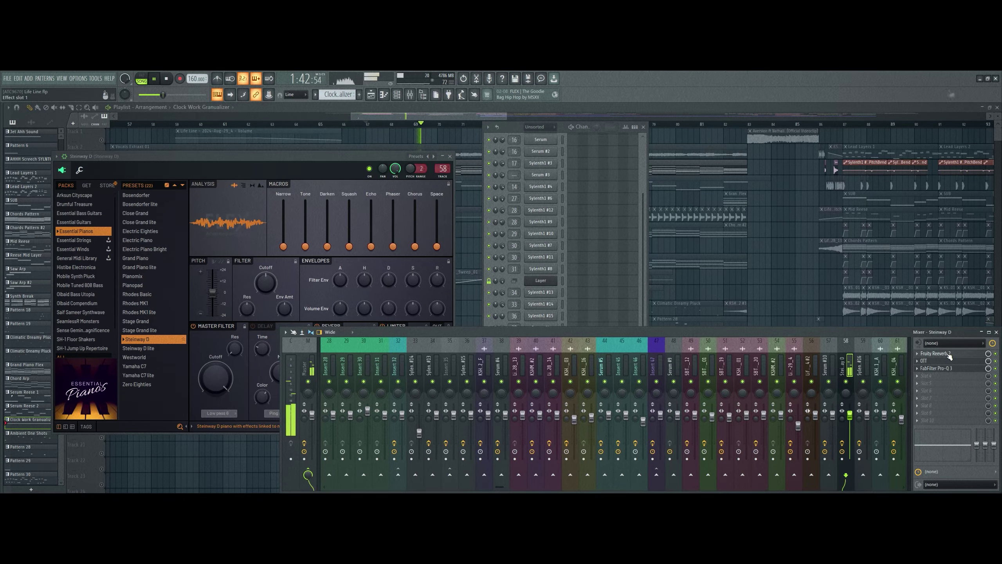
{"action": "left_click", "coordinate": [945, 354]}
{"action": "left_click", "coordinate": [946, 361]}
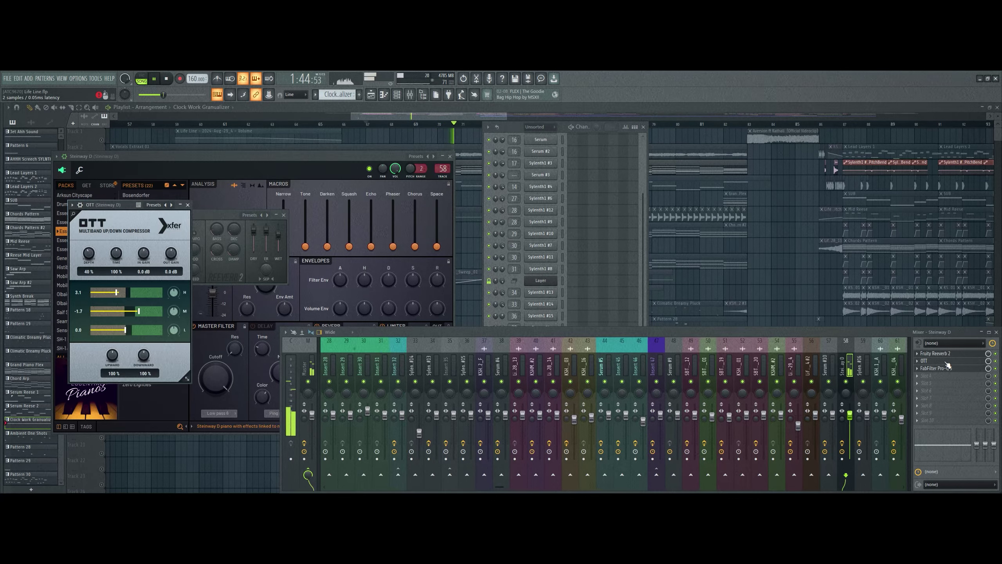
{"action": "left_click", "coordinate": [945, 369]}
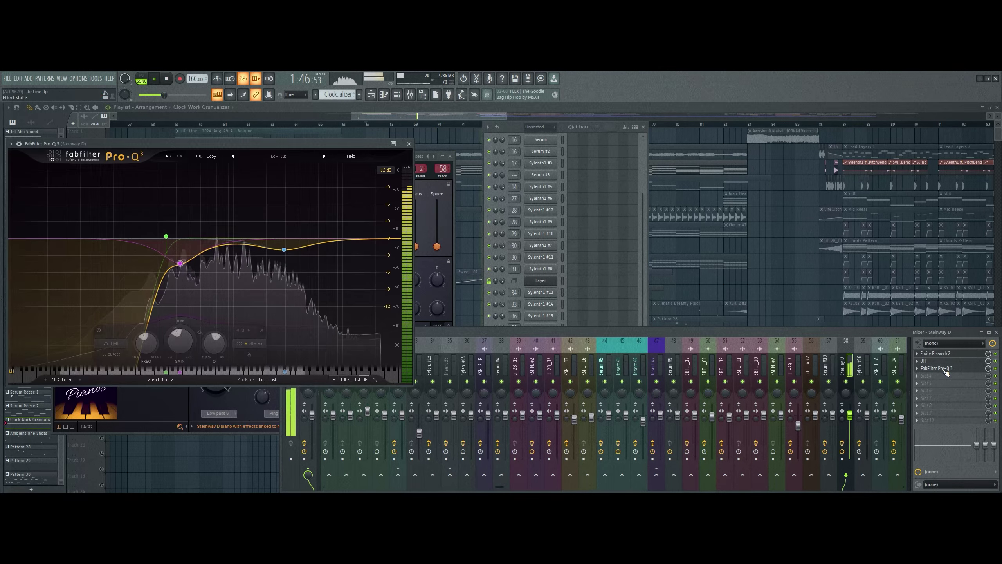
{"action": "left_click", "coordinate": [945, 369]}
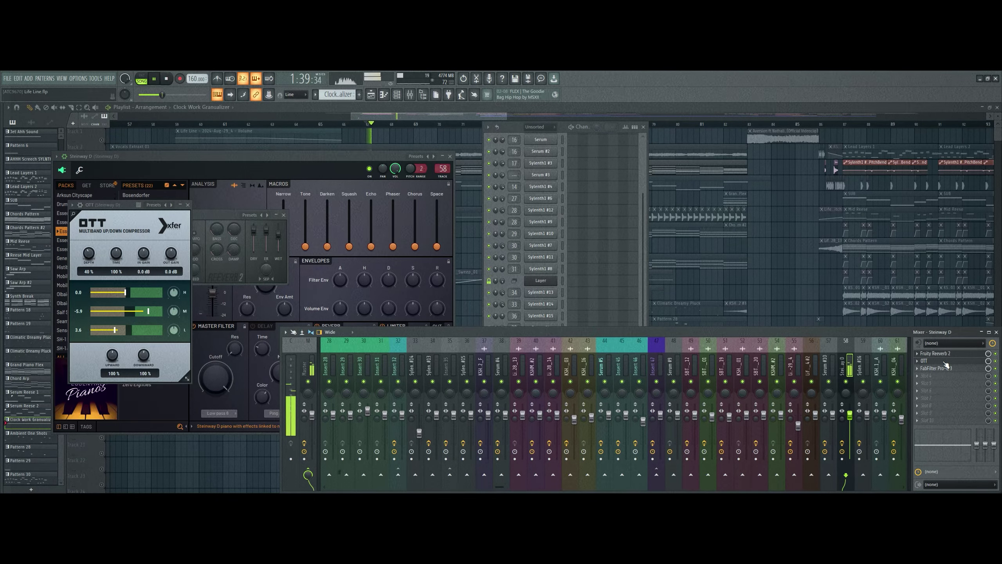
{"action": "left_click", "coordinate": [945, 361]}
{"action": "left_click", "coordinate": [946, 354]}
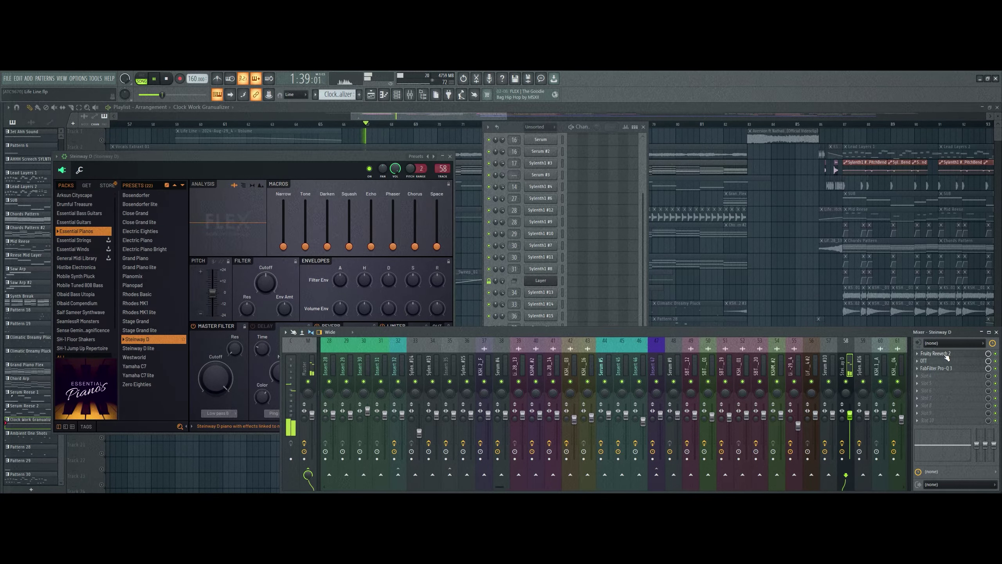
Open the Grand Piano Flex pattern in the piano roll and examine its chord notes from the first bar
{"action": "right_click", "coordinate": [776, 257]}
{"action": "double_click", "coordinate": [465, 165]}
{"action": "scroll", "coordinate": [473, 214], "scroll_direction": "left", "scroll_amount": 4}
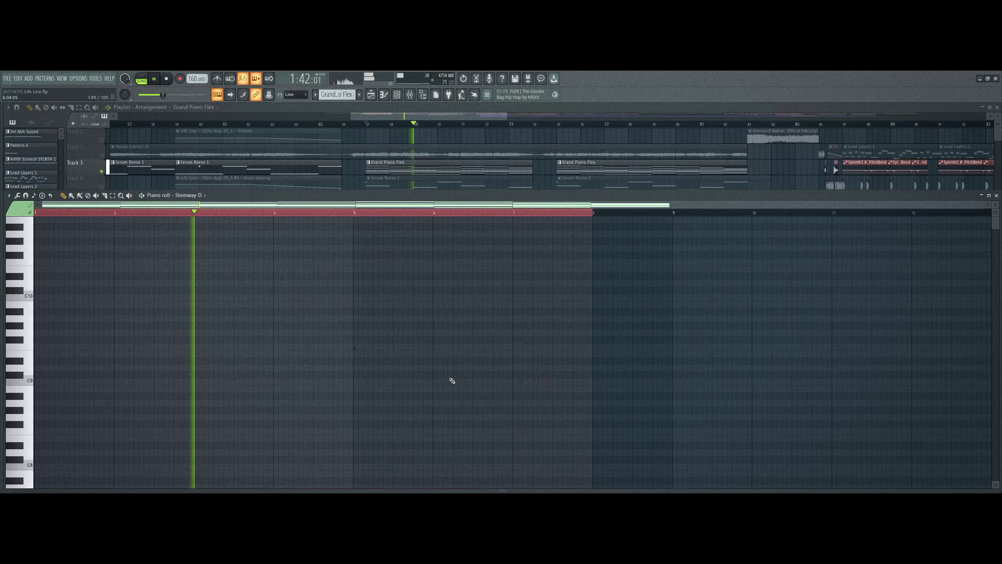
{"action": "scroll", "coordinate": [452, 380], "scroll_direction": "down", "scroll_amount": 8}
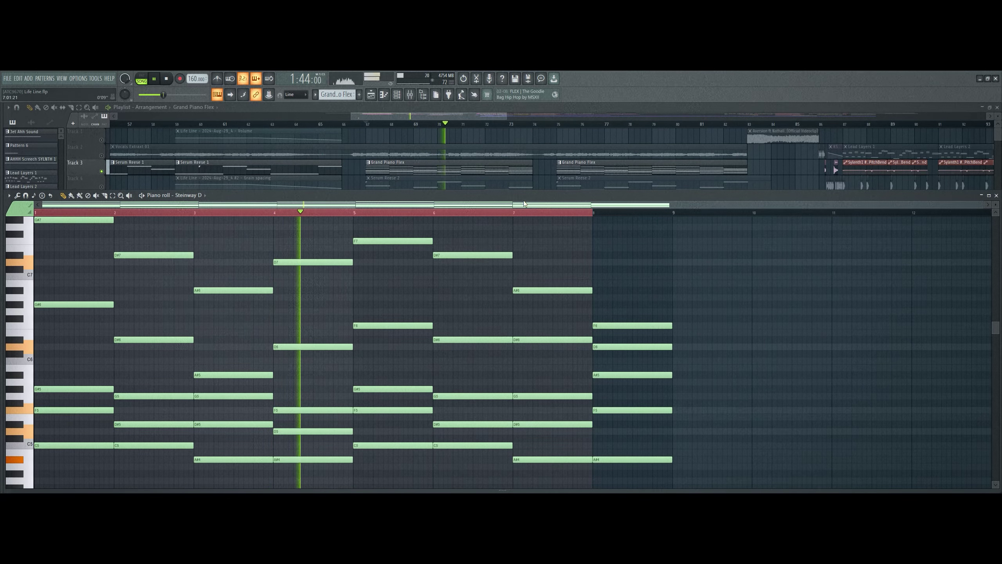
Enlarge the piano roll, examine the Steinway D chord notes from the highest to the lowest, and close it
{"action": "left_click_drag", "start_coordinate": [525, 191], "coordinate": [525, 158]}
{"action": "scroll", "coordinate": [540, 297], "scroll_direction": "down", "scroll_amount": 3}
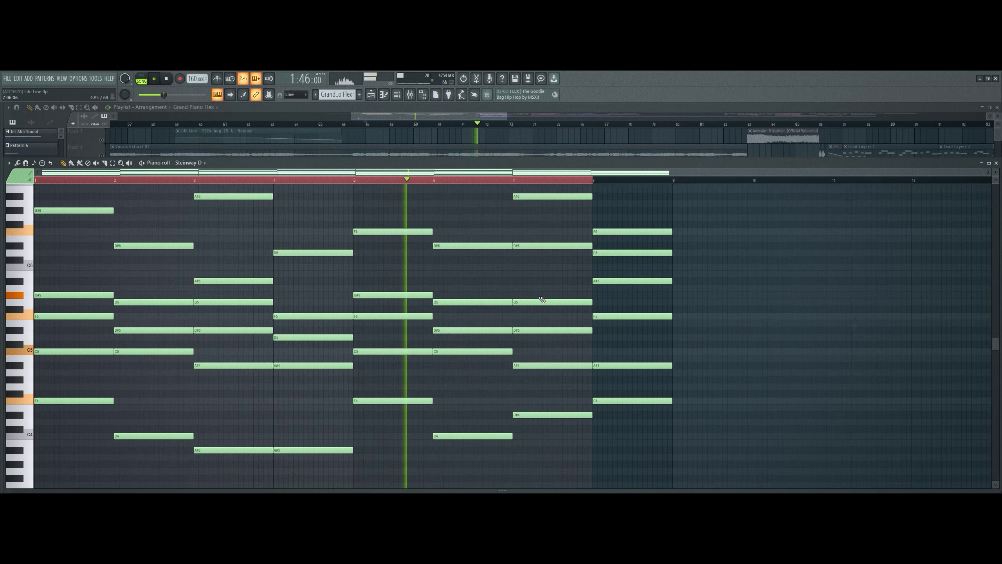
{"action": "scroll", "coordinate": [541, 298], "scroll_direction": "up", "scroll_amount": 4}
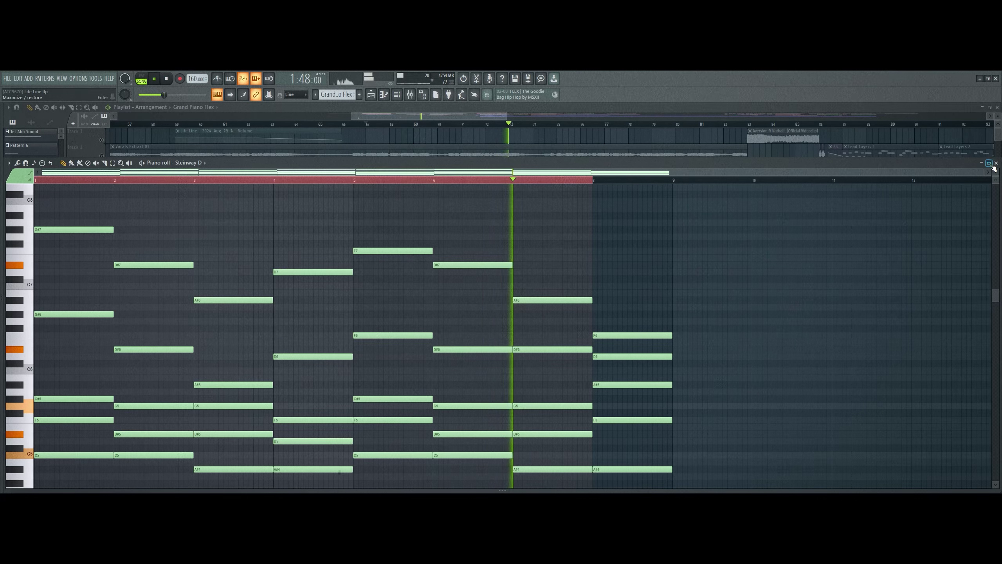
{"action": "left_click", "coordinate": [993, 167]}
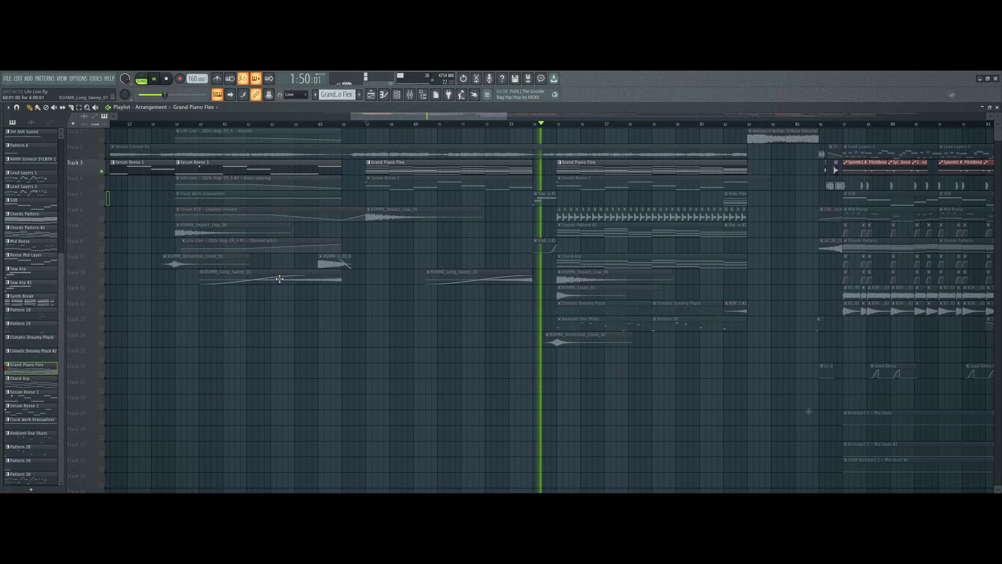
Play Track 4 together with the piano, examine the Serum Reese 2 notes in the piano roll, and close it
{"action": "left_click", "coordinate": [102, 186]}
{"action": "key", "text": "space"}
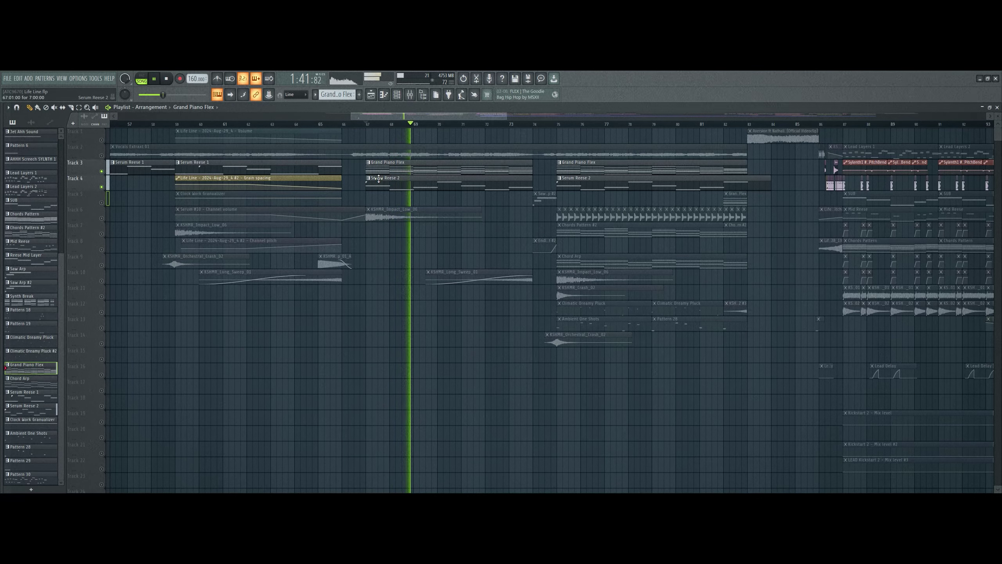
{"action": "double_click", "coordinate": [408, 186]}
{"action": "scroll", "coordinate": [393, 313], "scroll_direction": "down", "scroll_amount": 10}
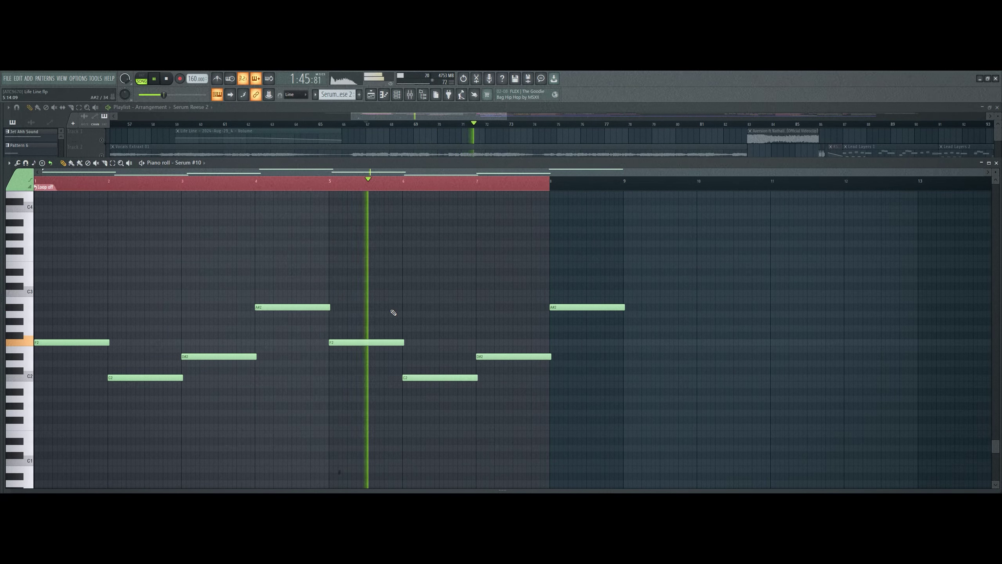
{"action": "left_click", "coordinate": [997, 163]}
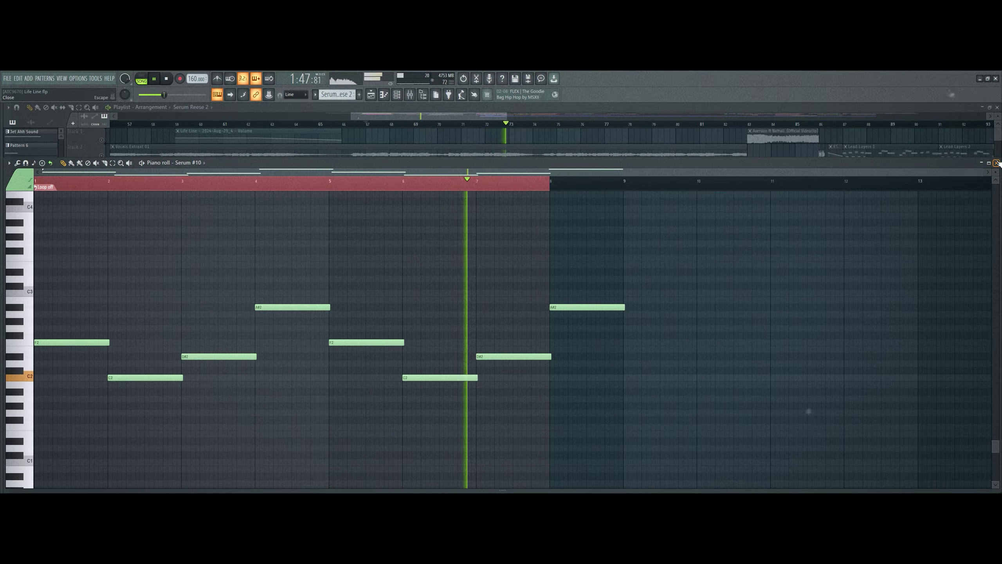
Unsolo the playlist tracks, play the section from bar 67 with the Track 2 vocals muted, and stop playback
{"action": "key", "text": "space"}
{"action": "right_click", "coordinate": [102, 188]}
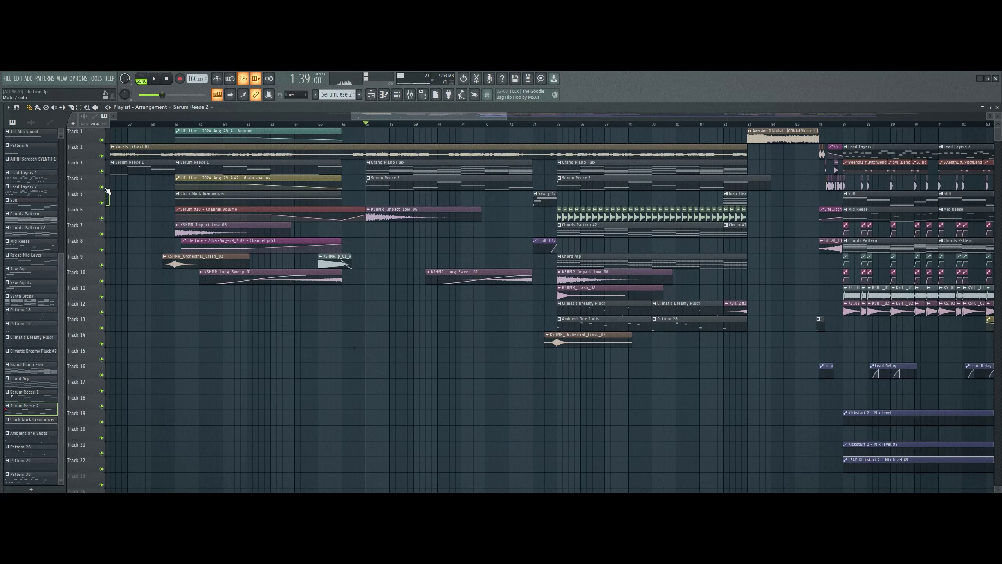
{"action": "key", "text": "space"}
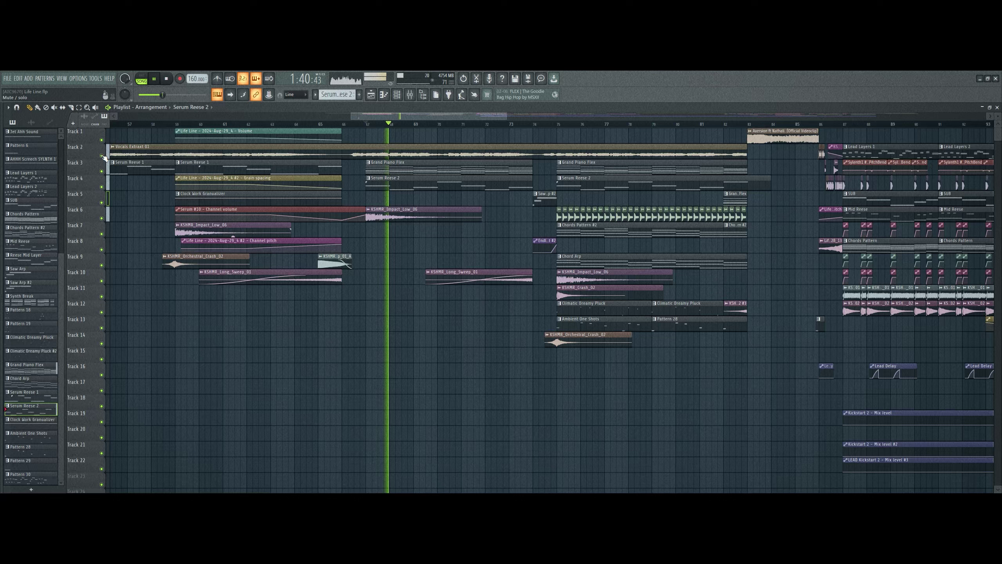
{"action": "left_click", "coordinate": [102, 155]}
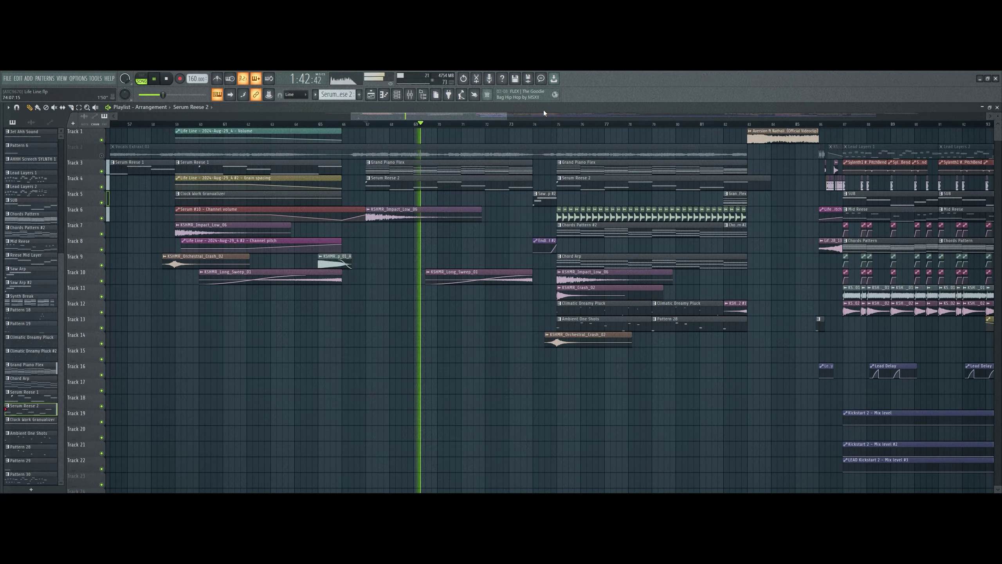
{"action": "key", "text": "space"}
Set the playback position to bar 74 and listen briefly to the fill
{"action": "left_click_drag", "start_coordinate": [538, 123], "coordinate": [527, 122]}
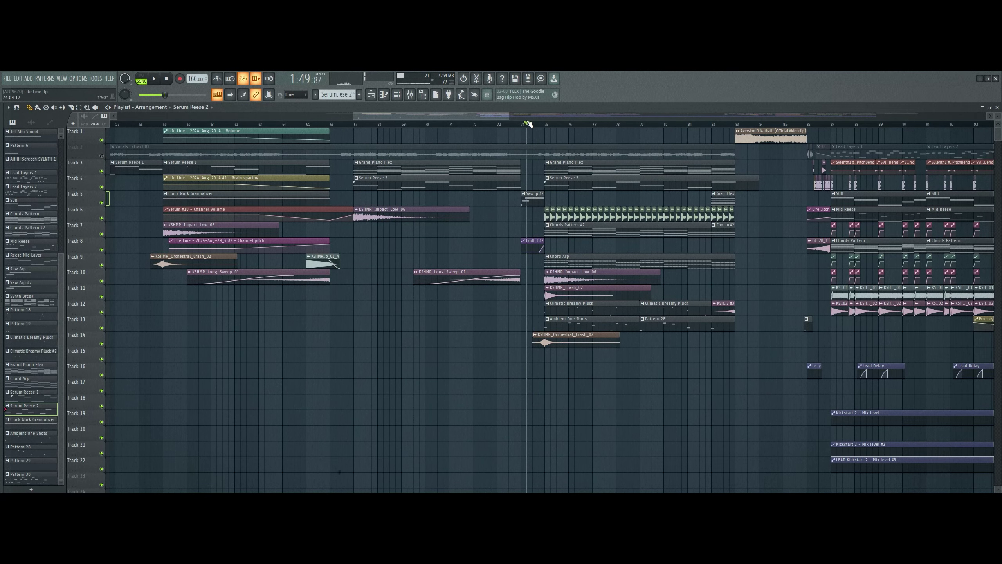
{"action": "key", "text": "space"}
{"action": "key", "text": "space"}
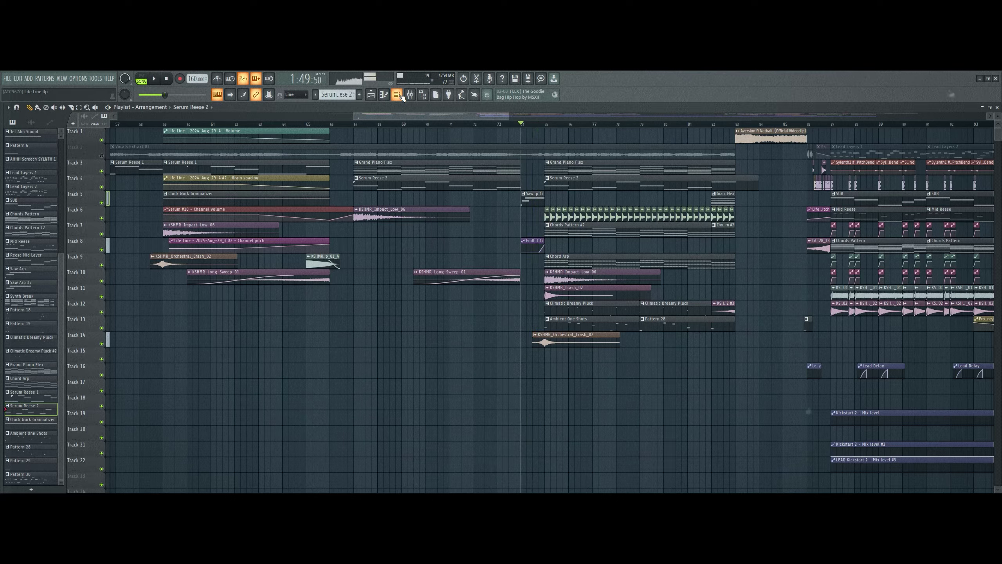
Open the Serum #10 instrument, widen the channel rack, and play the fill to find its Serum #13 channel
{"action": "left_click", "coordinate": [398, 95]}
{"action": "left_click", "coordinate": [556, 421]}
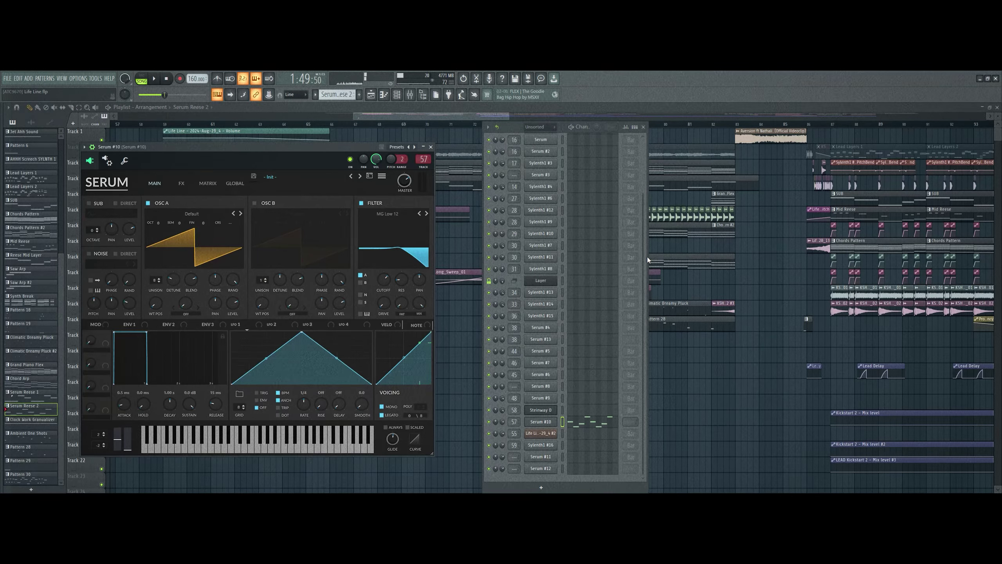
{"action": "mouse_move", "coordinate": [649, 258]}
{"action": "left_mouse_down"}
{"action": "mouse_move", "coordinate": [769, 258]}
{"action": "mouse_move", "coordinate": [656, 264]}
{"action": "left_mouse_up"}
{"action": "left_click", "coordinate": [498, 128]}
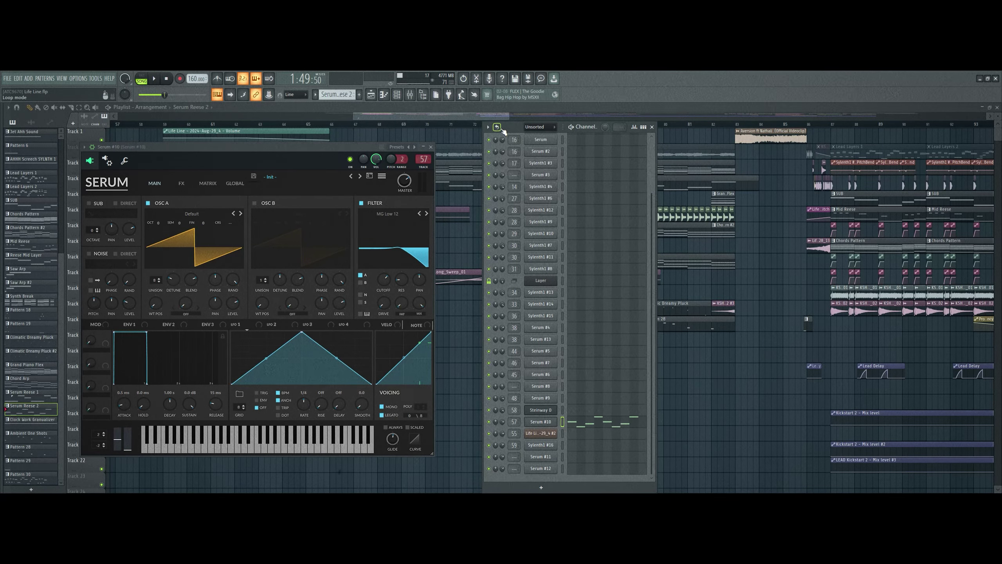
{"action": "key", "text": "space"}
{"action": "left_click", "coordinate": [541, 340]}
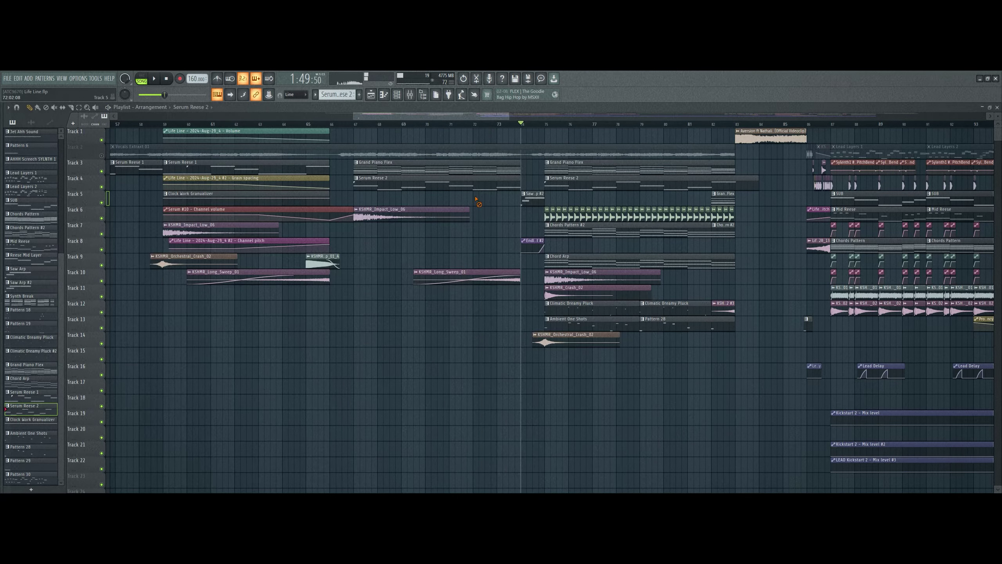
Open the Saw Arp #2 pattern's Serum #13 notes in the piano roll, examine and play them
{"action": "double_click", "coordinate": [530, 196]}
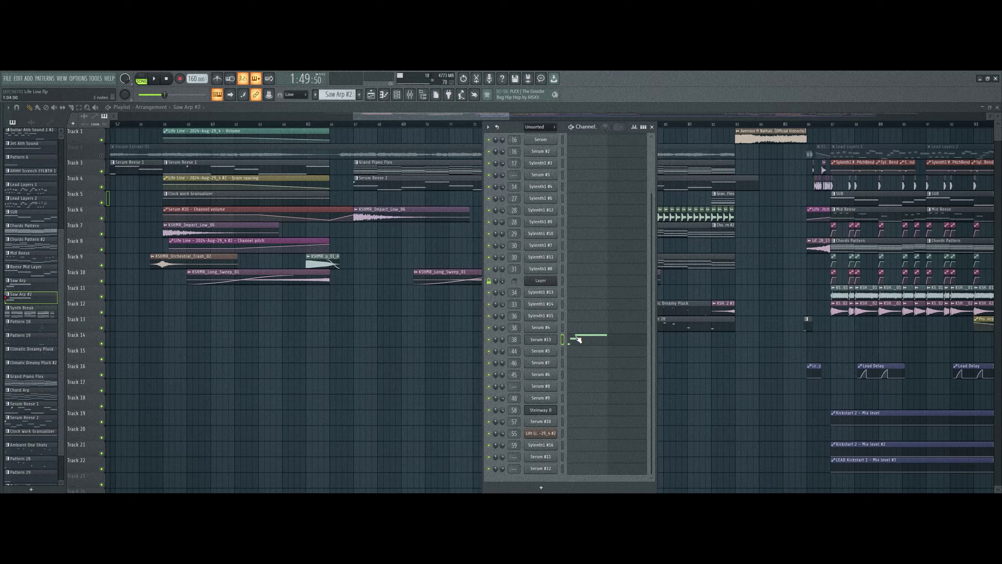
{"action": "left_click", "coordinate": [577, 339]}
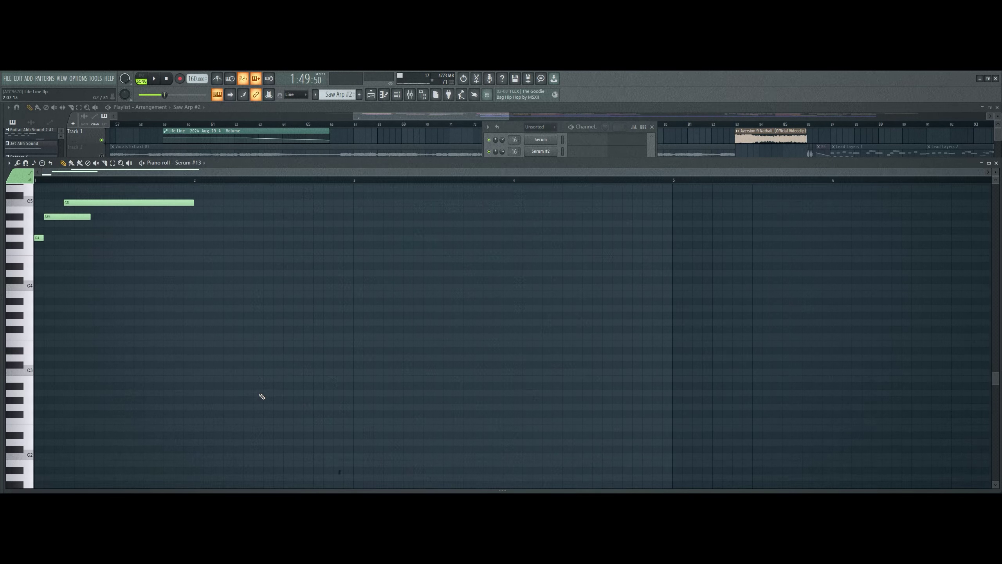
{"action": "scroll", "coordinate": [262, 396], "scroll_direction": "up", "scroll_amount": 8}
{"action": "key", "text": "space"}
{"action": "key", "text": "space"}
{"action": "left_click", "coordinate": [521, 125]}
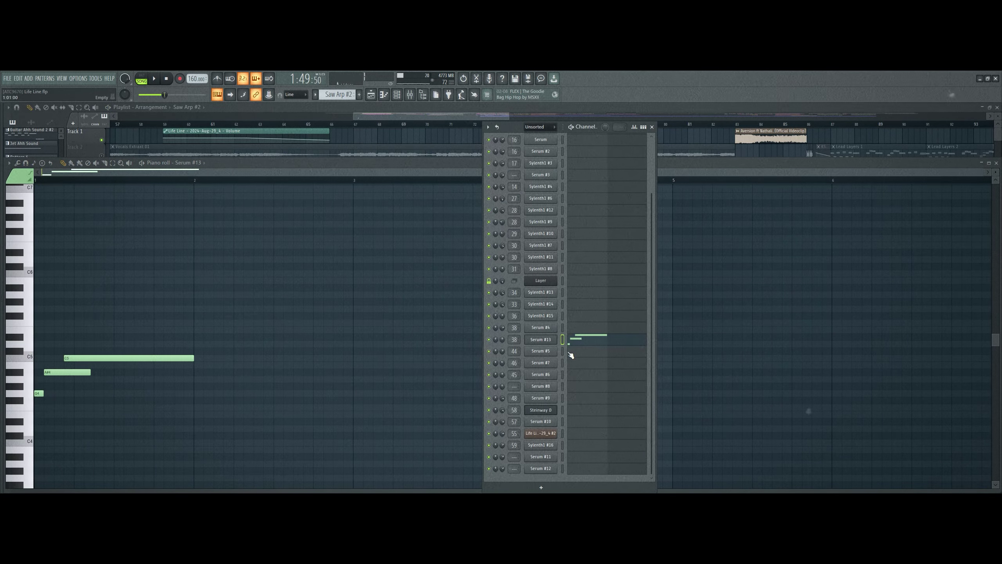
Open the Serum #13 instrument and inspect its effects and modulation matrix while playing the fill
{"action": "left_click", "coordinate": [546, 339]}
{"action": "left_click_drag", "start_coordinate": [304, 205], "coordinate": [455, 171]}
{"action": "left_click", "coordinate": [363, 188]}
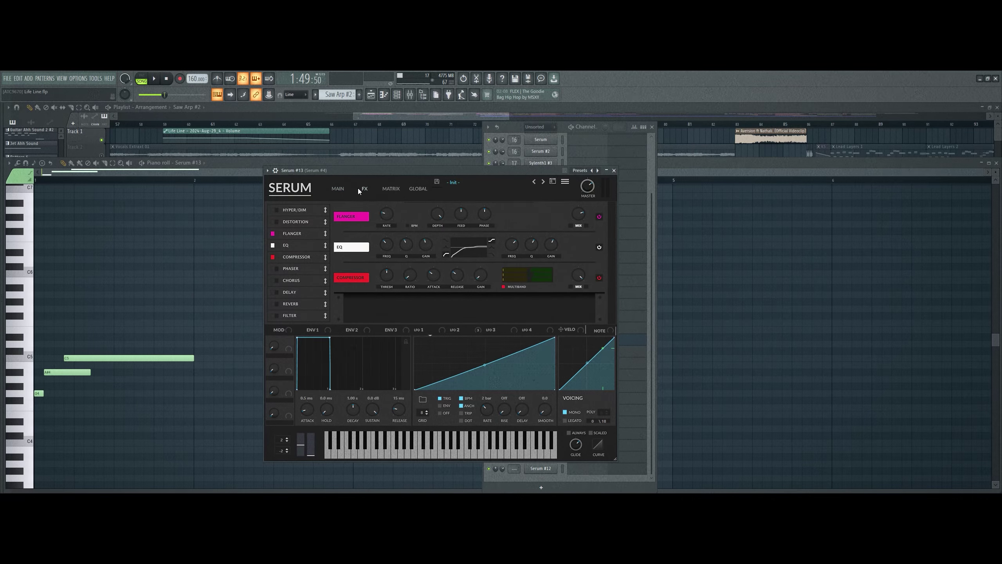
{"action": "key", "text": "space"}
{"action": "left_click", "coordinate": [393, 189]}
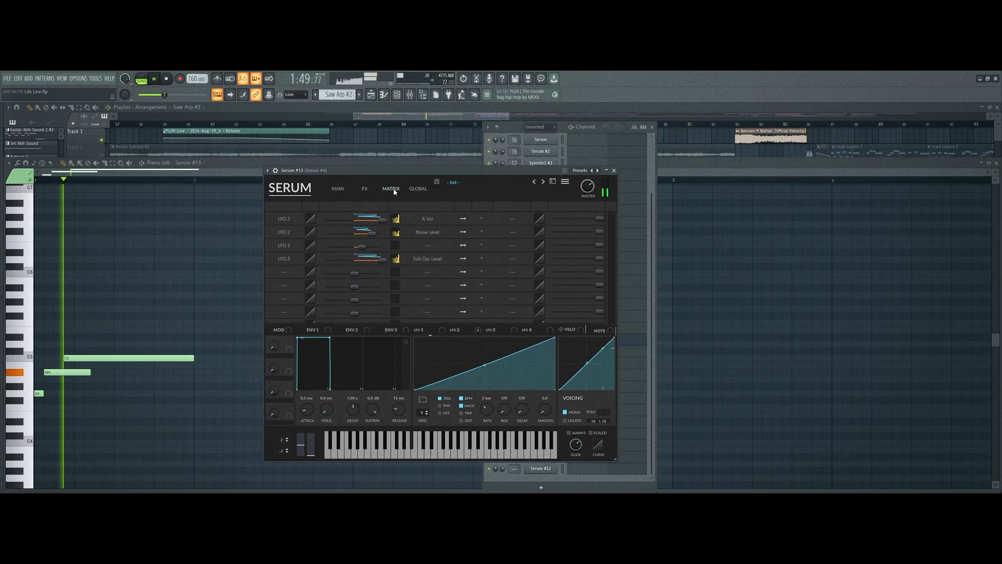
{"action": "key", "text": "space"}
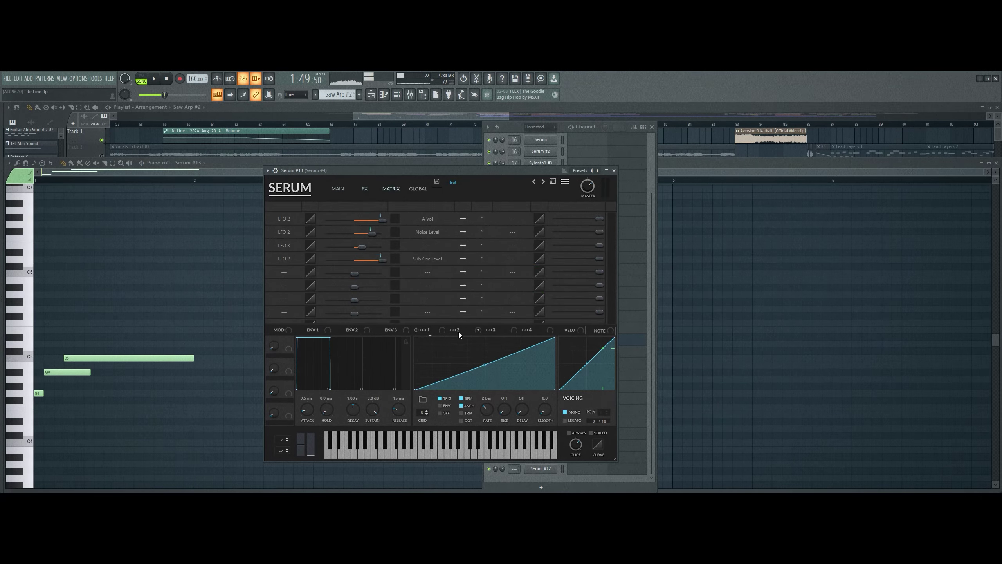
Show LFO 2 in Serum #13 and compare the oscillator settings with the modulation assignments during playback
{"action": "left_click", "coordinate": [459, 330]}
{"action": "key", "text": "space"}
{"action": "left_click", "coordinate": [335, 187]}
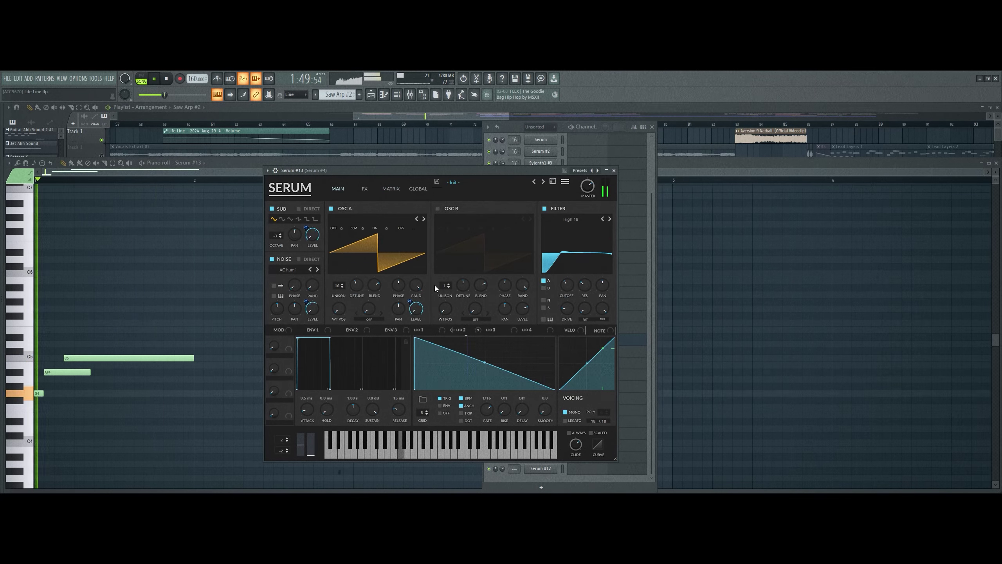
{"action": "left_click", "coordinate": [387, 187]}
{"action": "left_click", "coordinate": [336, 189]}
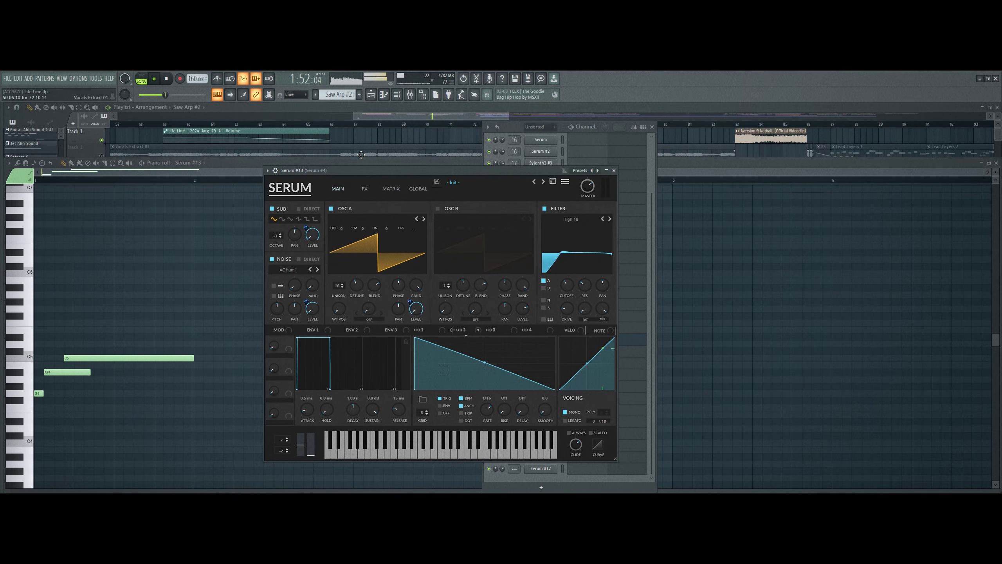
Return to the playlist, focus on the section starting at bar 75, and restart playback from there
{"action": "left_click", "coordinate": [375, 136]}
{"action": "scroll", "coordinate": [470, 114], "scroll_direction": "down", "scroll_amount": 3}
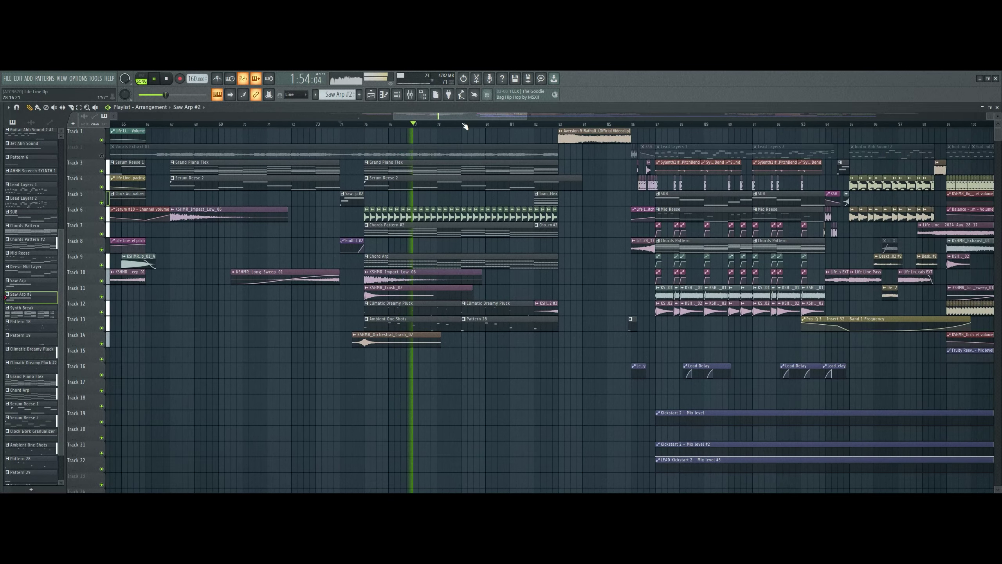
{"action": "scroll", "coordinate": [464, 125], "scroll_direction": "up", "scroll_amount": 2}
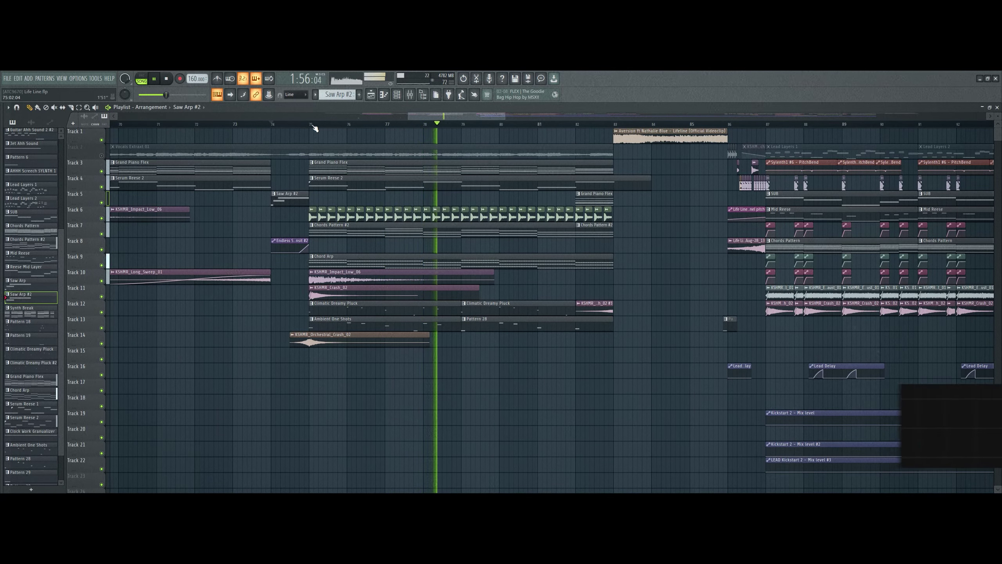
{"action": "key", "text": "space"}
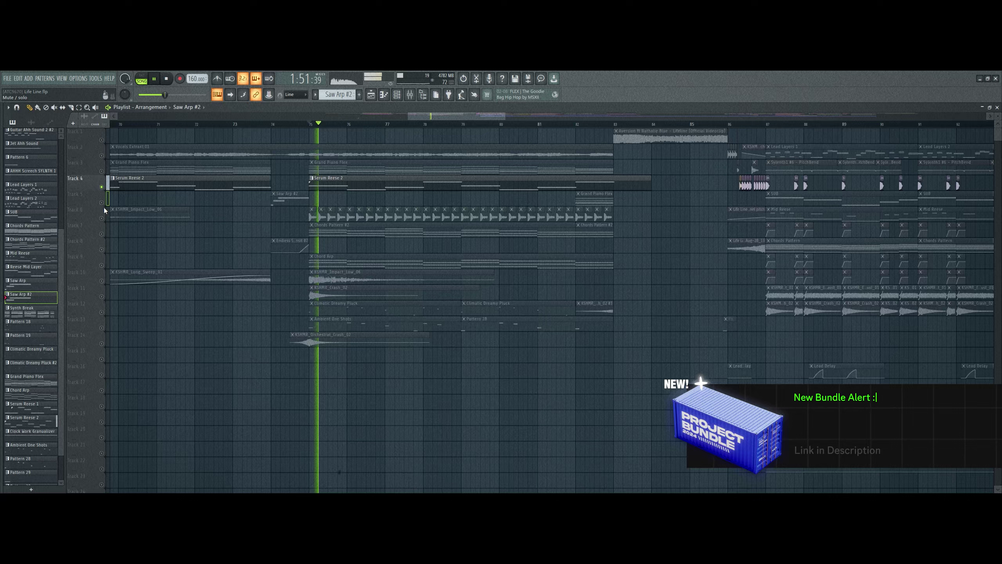
Solo Track 6, play it, and select the KSHMR_Clap_Airy_04 clips from bar 75 to bar 83
{"action": "left_click", "coordinate": [101, 218], "text": "ctrl"}
{"action": "key", "text": "space"}
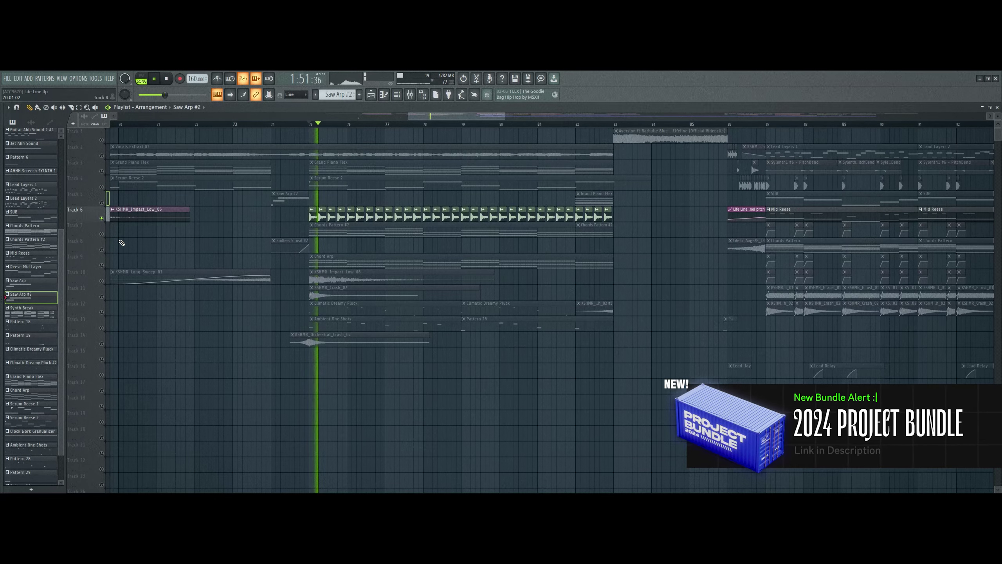
{"action": "double_click", "coordinate": [325, 213]}
{"action": "left_click_drag", "start_coordinate": [618, 217], "coordinate": [311, 214]}
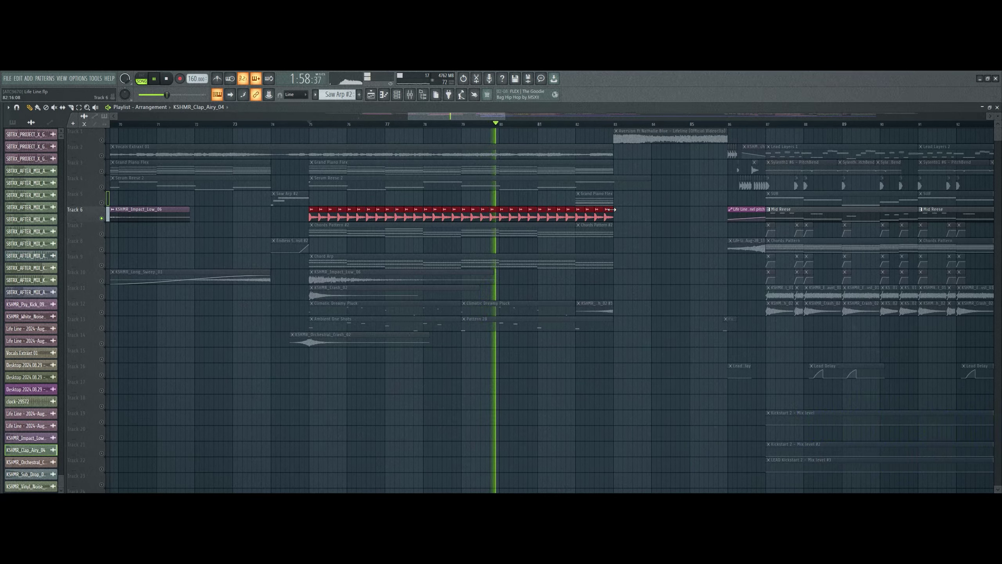
{"action": "left_click", "coordinate": [587, 224]}
{"action": "key", "text": "space"}
Solo Track 7, inspect the Sylenth1 #15 instrument behind Chords Pattern #2 while it plays, and close the plugin
{"action": "right_click", "coordinate": [101, 233]}
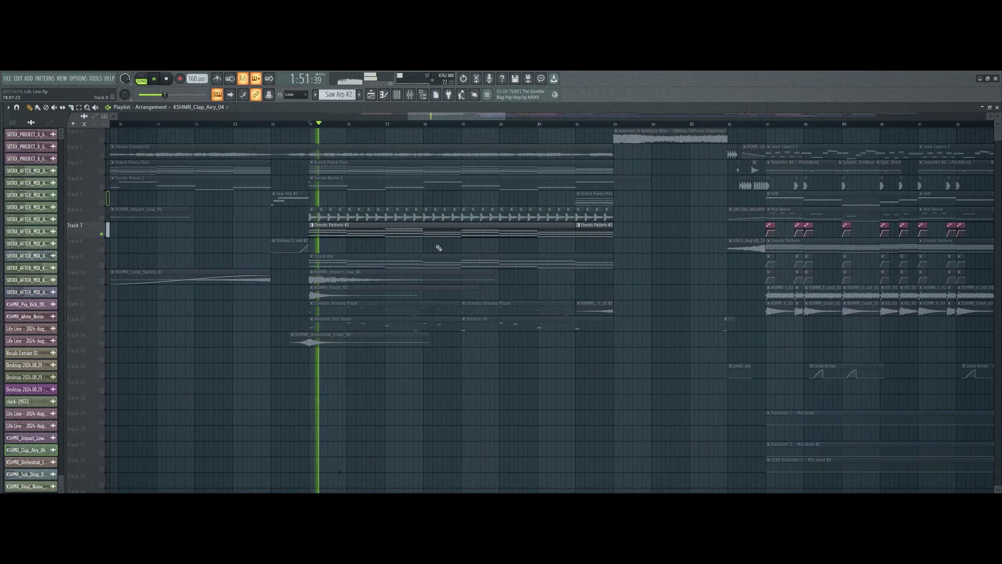
{"action": "left_click", "coordinate": [432, 231]}
{"action": "left_click", "coordinate": [396, 94]}
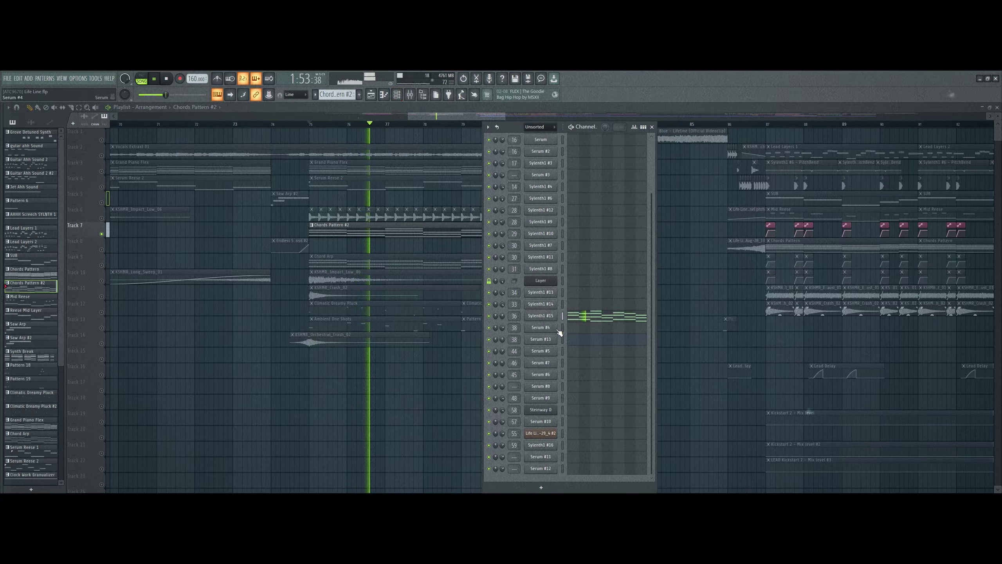
{"action": "left_click", "coordinate": [540, 316]}
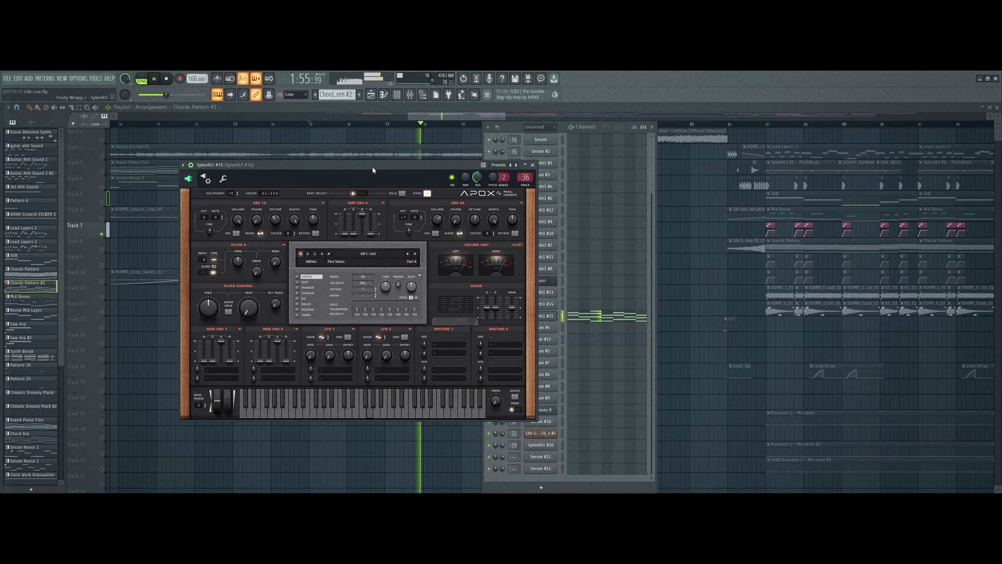
{"action": "left_click_drag", "start_coordinate": [373, 167], "coordinate": [371, 167]}
{"action": "left_click", "coordinate": [359, 193]}
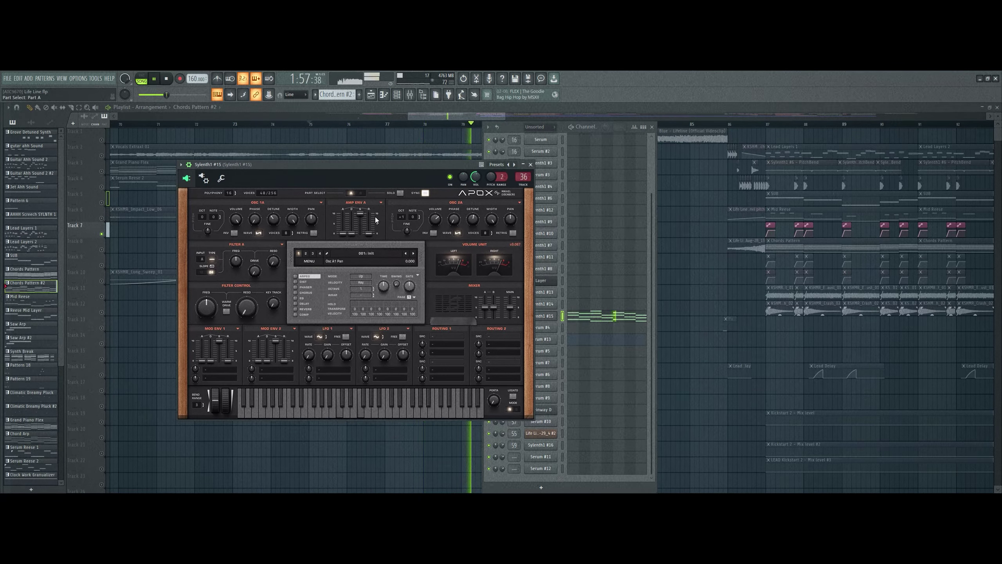
{"action": "left_click", "coordinate": [531, 164]}
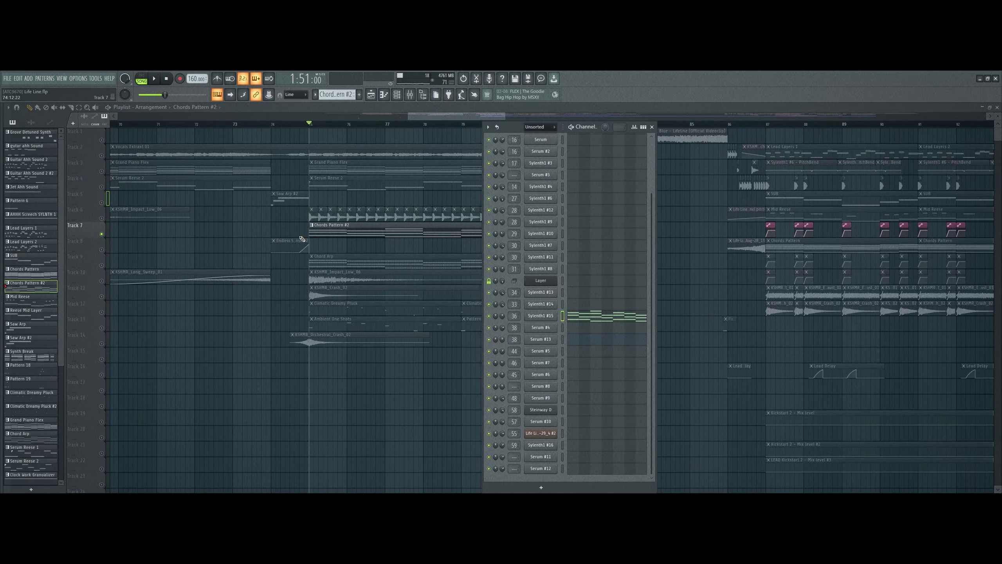
Open Chords Pattern #2 in the piano roll, examine and play its chord notes, and close the piano roll
{"action": "double_click", "coordinate": [335, 231]}
{"action": "scroll", "coordinate": [354, 189], "scroll_direction": "down", "scroll_amount": 3}
{"action": "scroll", "coordinate": [359, 180], "scroll_direction": "down", "scroll_amount": 3}
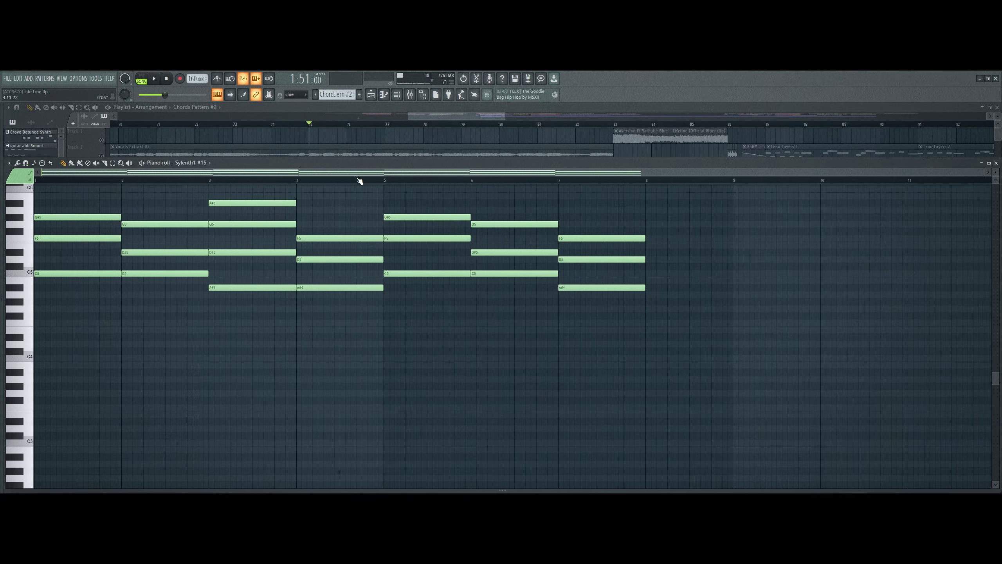
{"action": "scroll", "coordinate": [604, 291], "scroll_direction": "up", "scroll_amount": 3}
{"action": "key", "text": "space"}
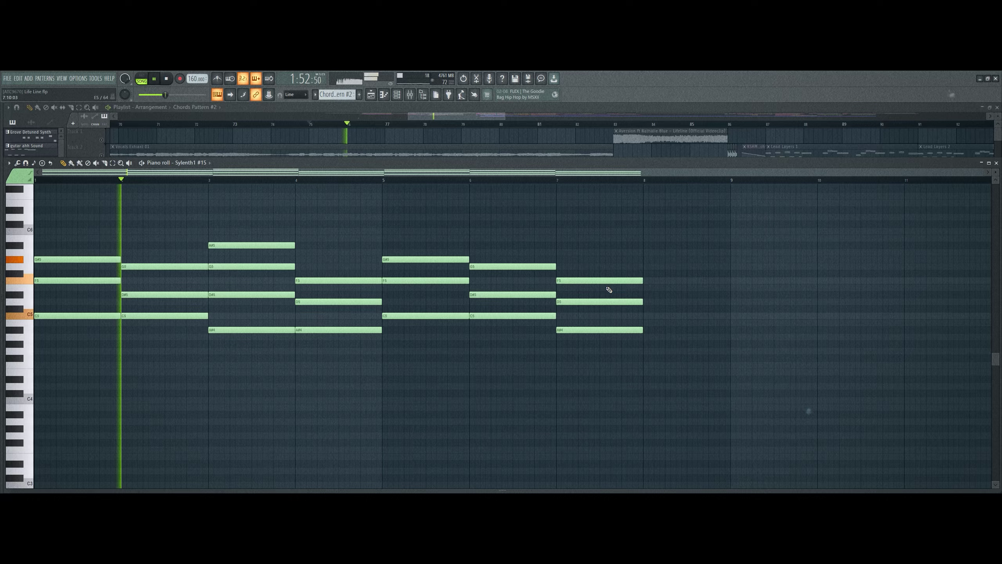
{"action": "left_click", "coordinate": [997, 162]}
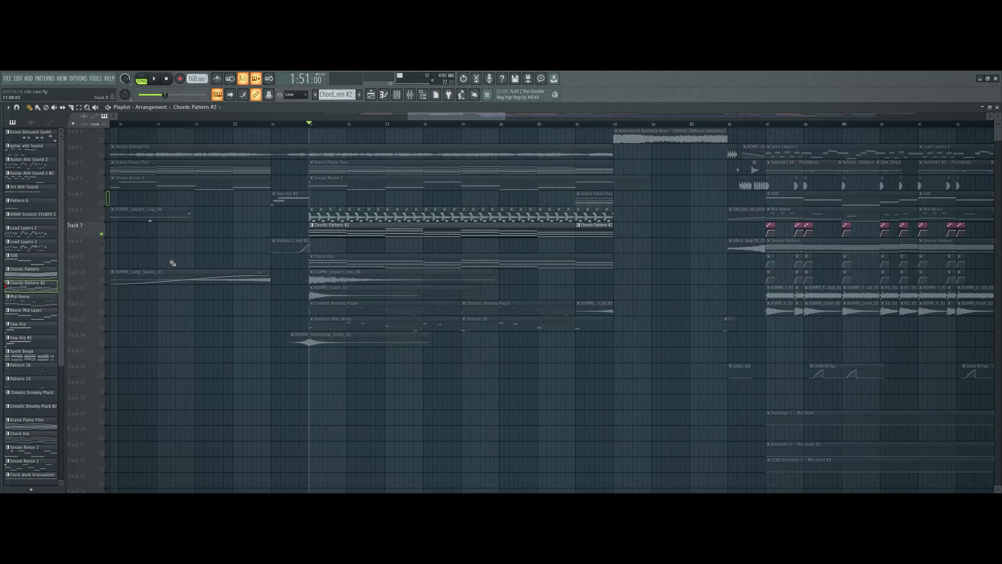
Solo Track 9, play it, and inspect the Chord Arp pattern's Sylenth1 #16 instrument and its piano-roll notes
{"action": "right_click", "coordinate": [102, 266]}
{"action": "key", "text": "space"}
{"action": "left_click", "coordinate": [335, 261]}
{"action": "left_click", "coordinate": [397, 95]}
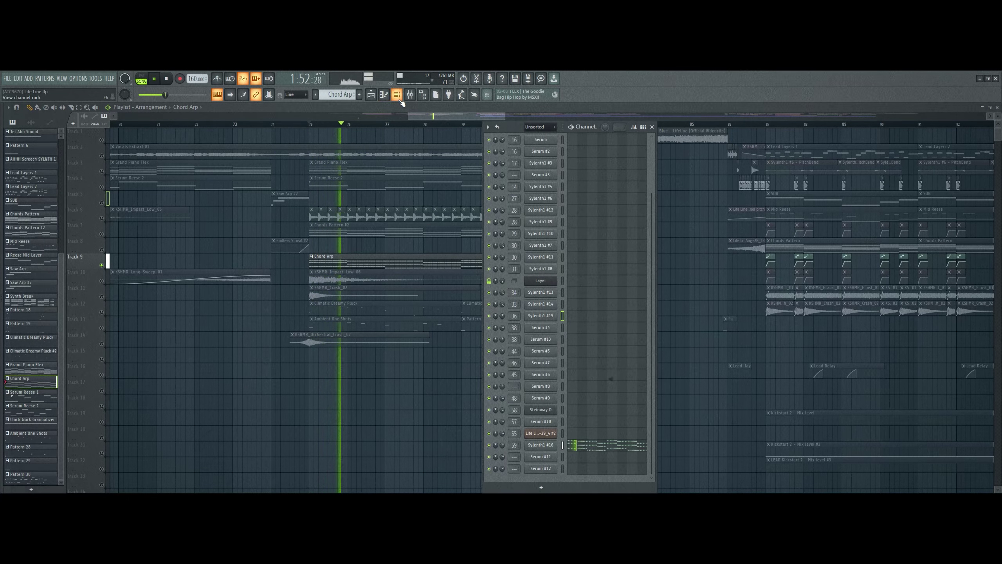
{"action": "left_click", "coordinate": [542, 446]}
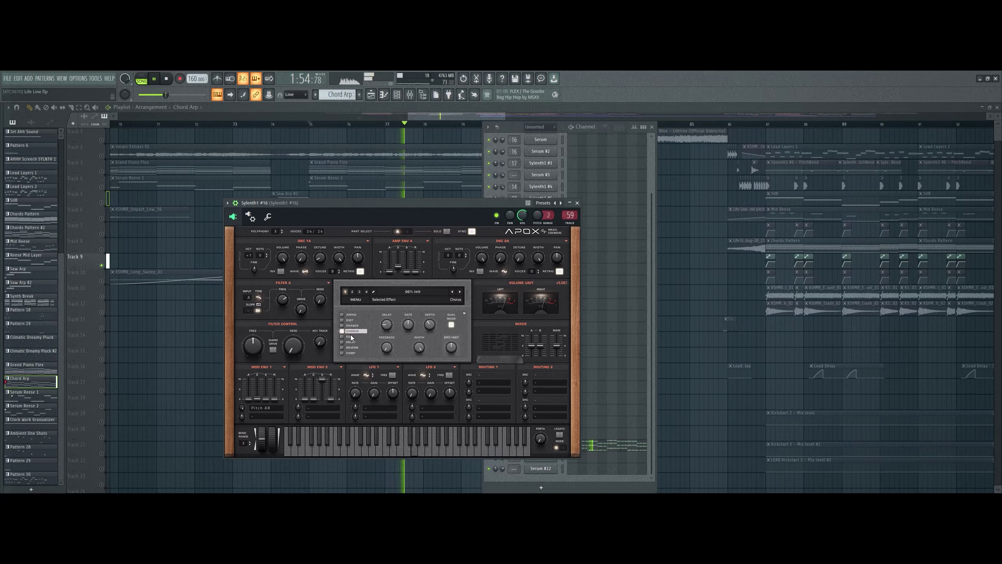
{"action": "left_click", "coordinate": [609, 448]}
{"action": "scroll", "coordinate": [422, 183], "scroll_direction": "down", "scroll_amount": 1}
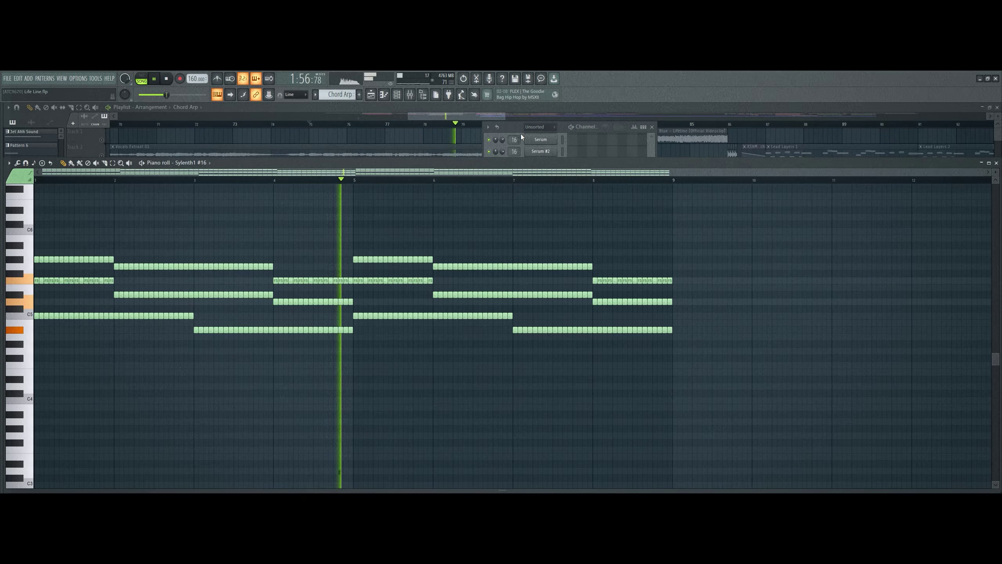
Reopen Sylenth1 #16 over the notes, inspect its chorus effect, and close the plugin
{"action": "left_click", "coordinate": [523, 134]}
{"action": "left_click", "coordinate": [544, 444]}
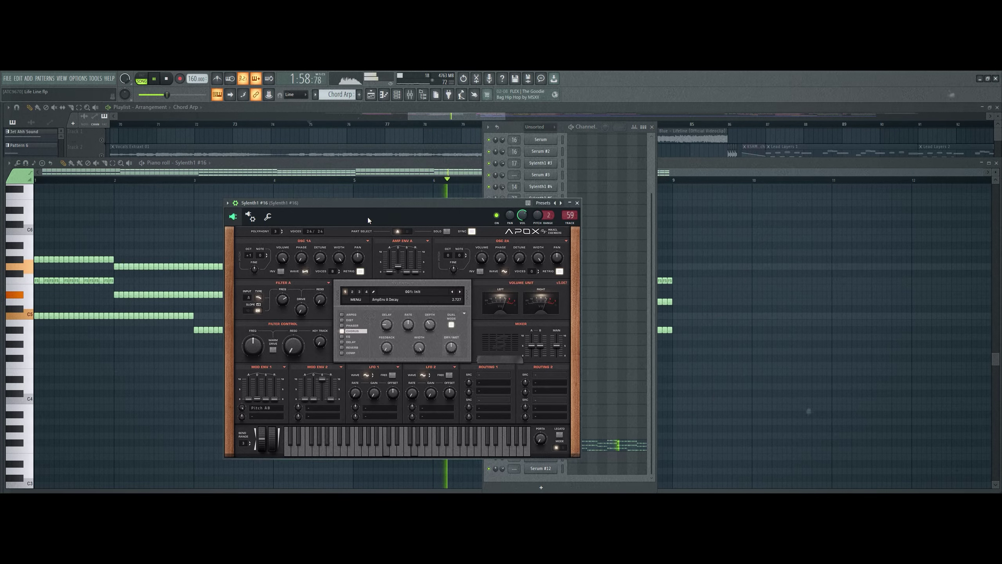
{"action": "left_click_drag", "start_coordinate": [365, 204], "coordinate": [429, 167]}
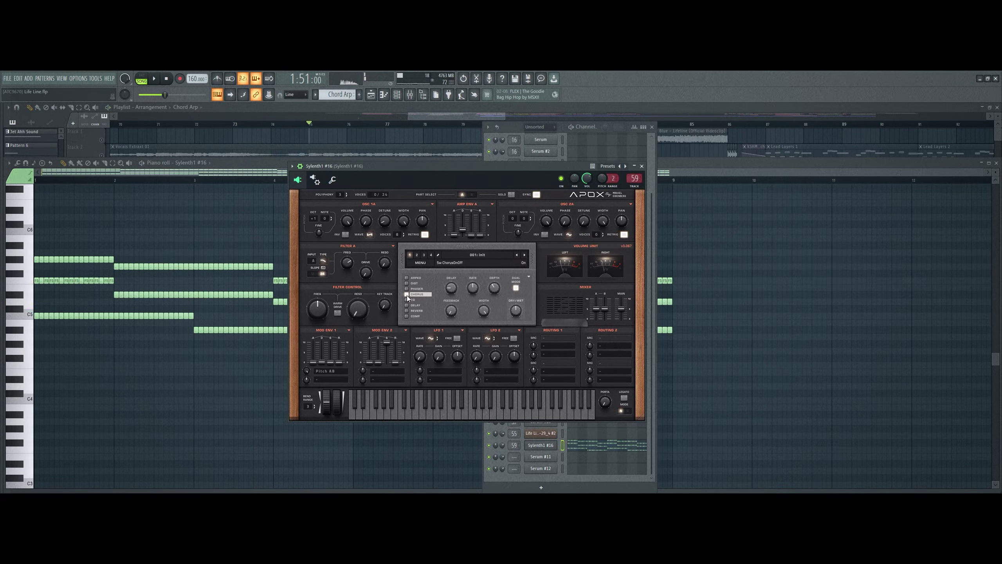
{"action": "left_click", "coordinate": [642, 166]}
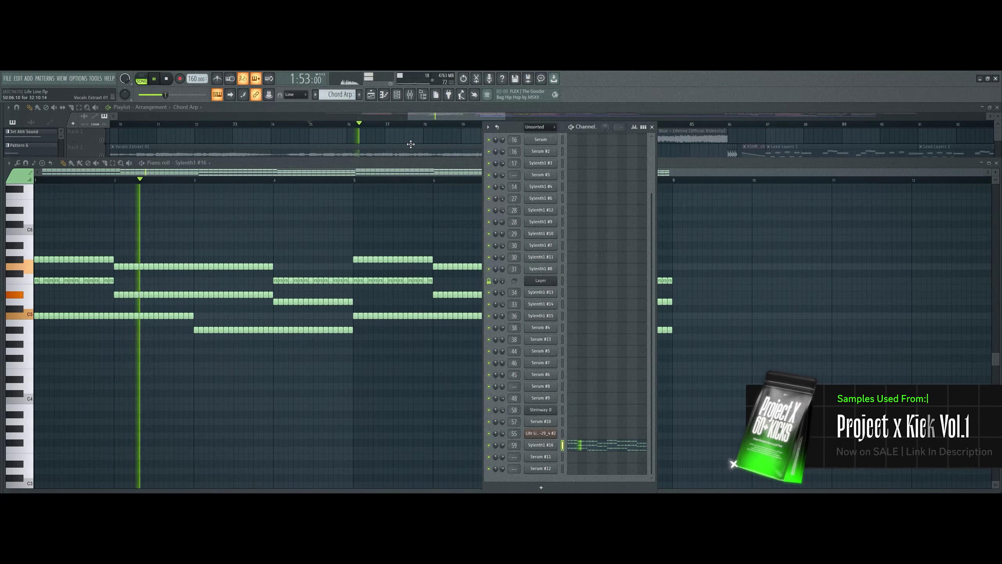
Return to the playlist, enable Track 7 alongside Track 9, and replay both layers together
{"action": "left_click", "coordinate": [411, 141]}
{"action": "key", "text": "space"}
{"action": "left_click", "coordinate": [101, 234]}
{"action": "key", "text": "space"}
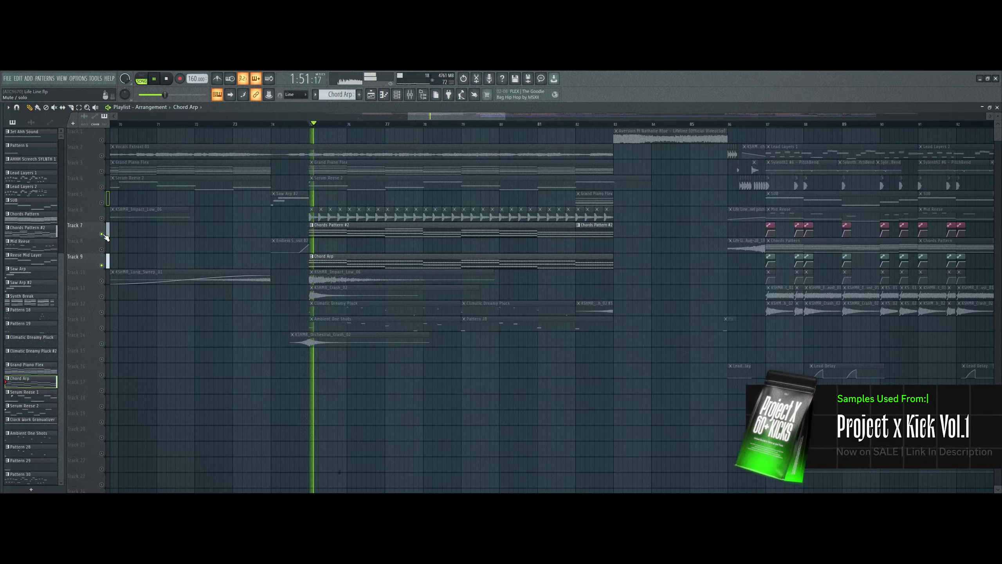
Add Tracks 10 and 11 to the audible layers one after another, restarting playback to hear each combination
{"action": "left_click", "coordinate": [102, 281]}
{"action": "key", "text": "space"}
{"action": "key", "text": "space"}
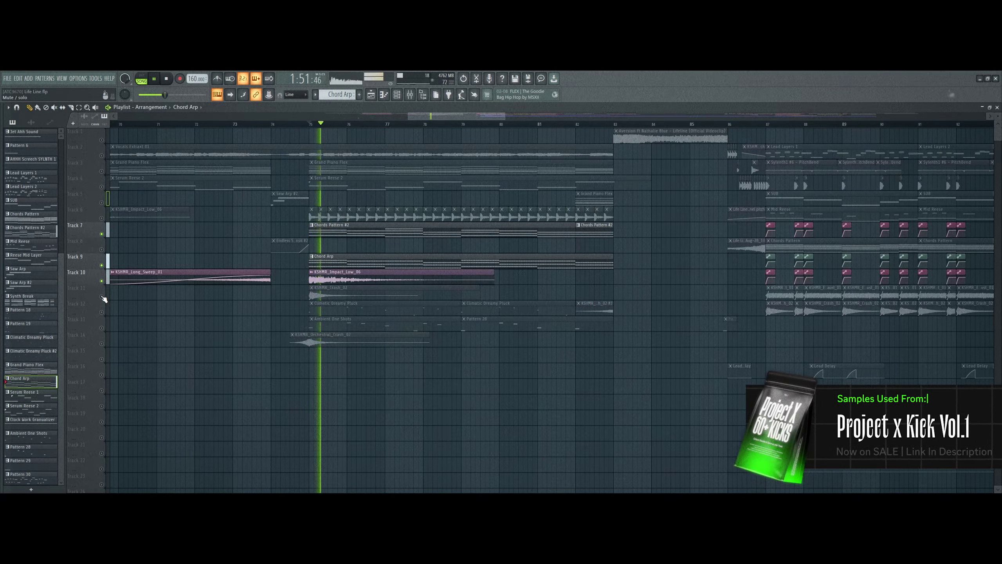
{"action": "left_click", "coordinate": [102, 297]}
{"action": "key", "text": "space"}
{"action": "key", "text": "space"}
{"action": "key", "text": "space"}
Solo Track 12, play it, and open the Serum #9 instrument behind the Climatic Dreamy Pluck pattern
{"action": "right_click", "coordinate": [102, 312]}
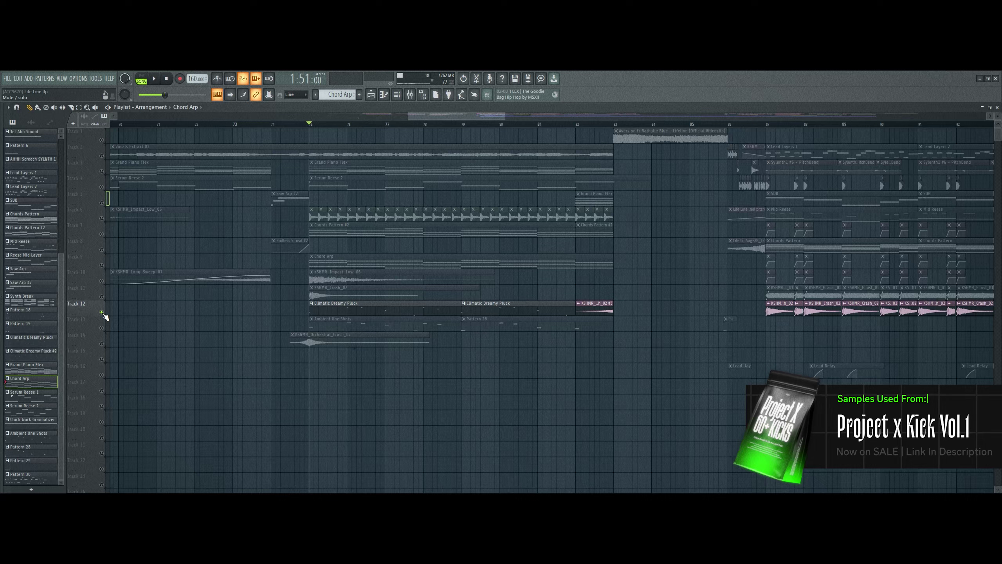
{"action": "key", "text": "space"}
{"action": "left_click", "coordinate": [389, 313]}
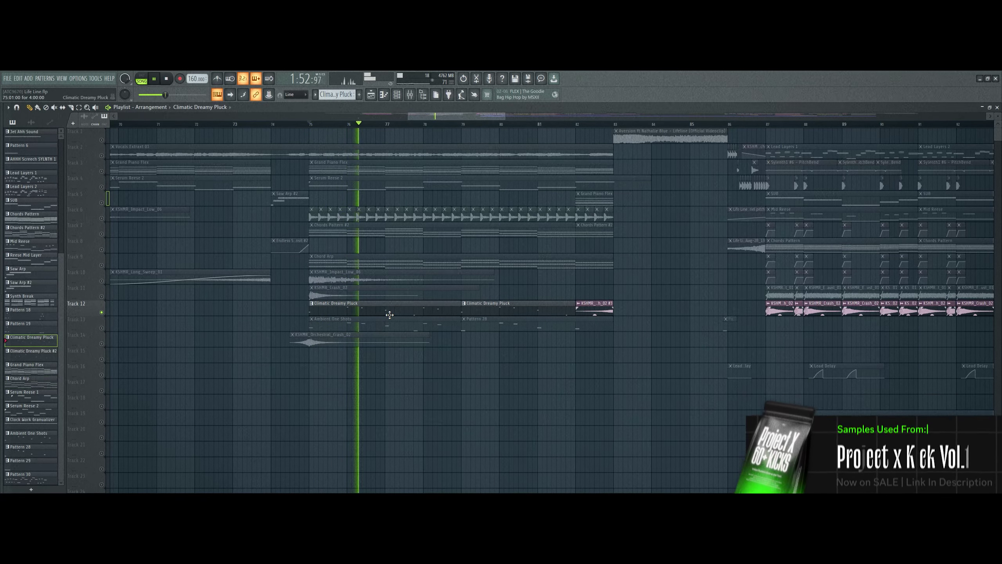
{"action": "left_click", "coordinate": [398, 95]}
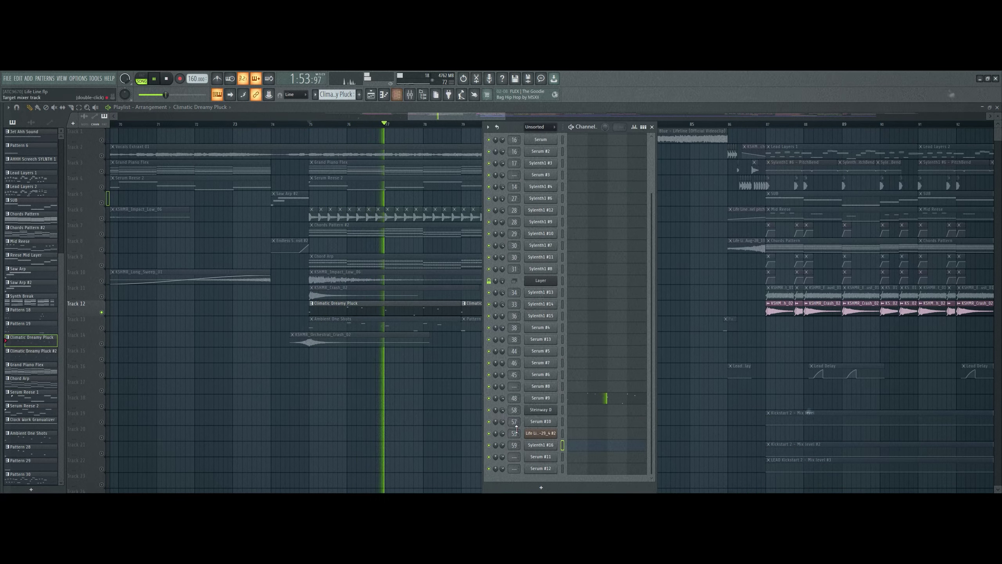
{"action": "left_click", "coordinate": [551, 402]}
{"action": "left_click_drag", "start_coordinate": [350, 197], "coordinate": [396, 168]}
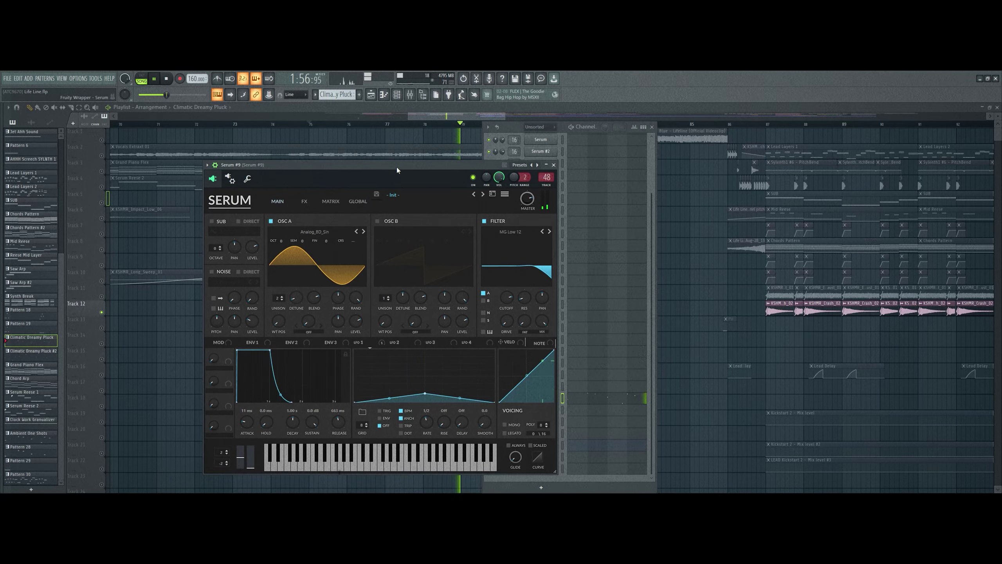
Examine Serum #9's modulation matrix and effects chain while replaying the pluck
{"action": "key", "text": "space"}
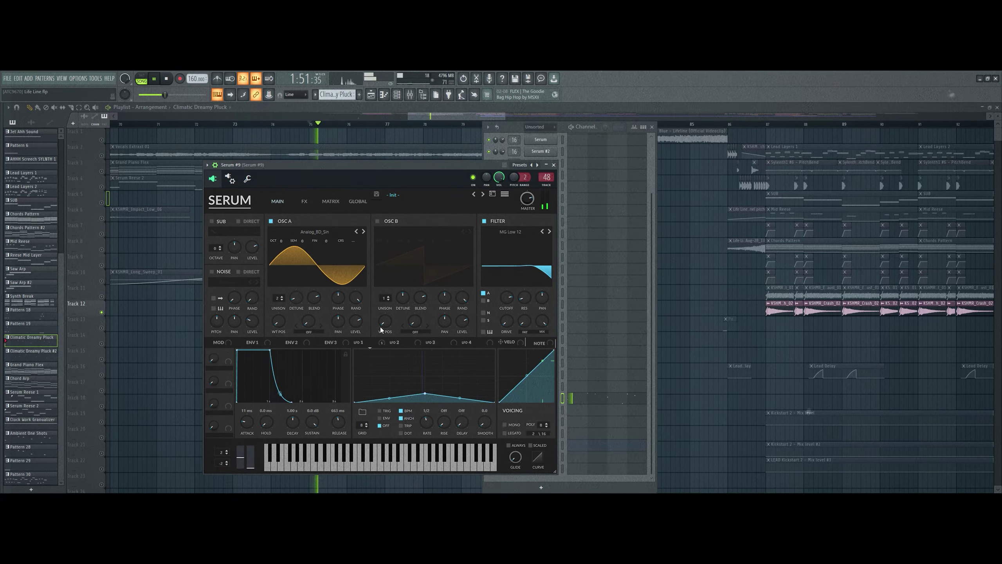
{"action": "left_click", "coordinate": [303, 201]}
{"action": "left_click", "coordinate": [330, 201]}
{"action": "key", "text": "space"}
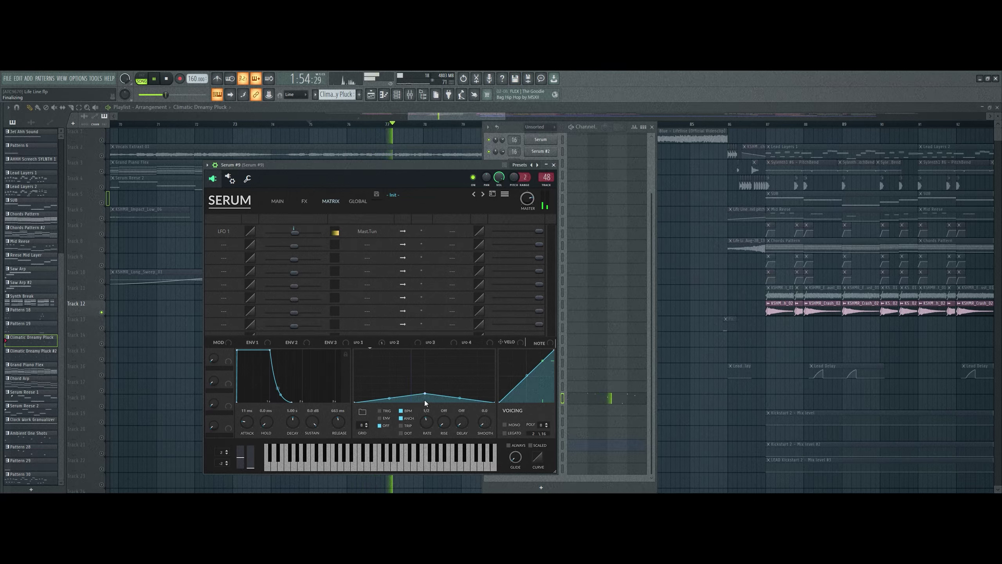
{"action": "left_click", "coordinate": [305, 200]}
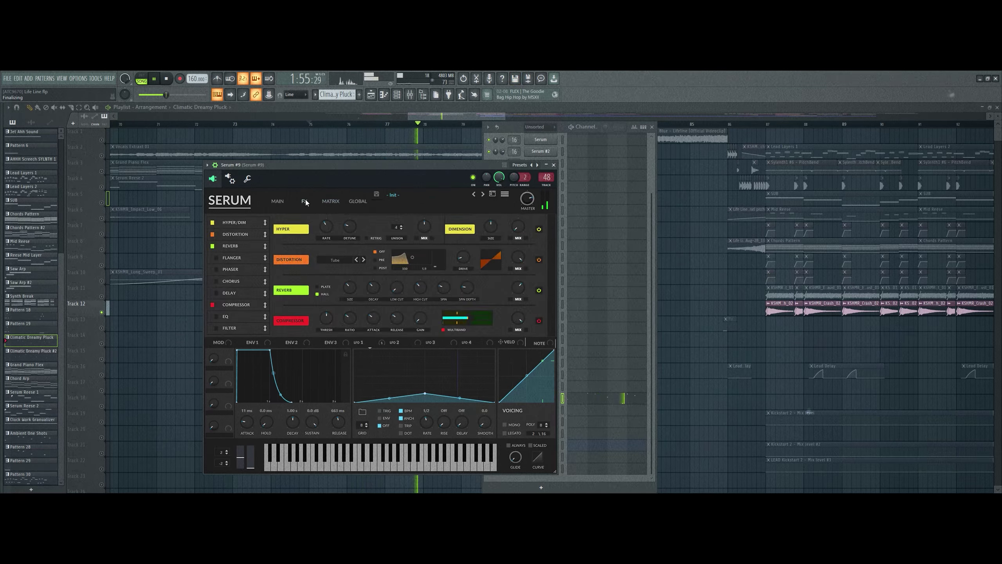
{"action": "key", "text": "space"}
Compare the pluck with Serum #9's MG Low 12 filter off and on, and close the plugin
{"action": "left_click", "coordinate": [277, 201]}
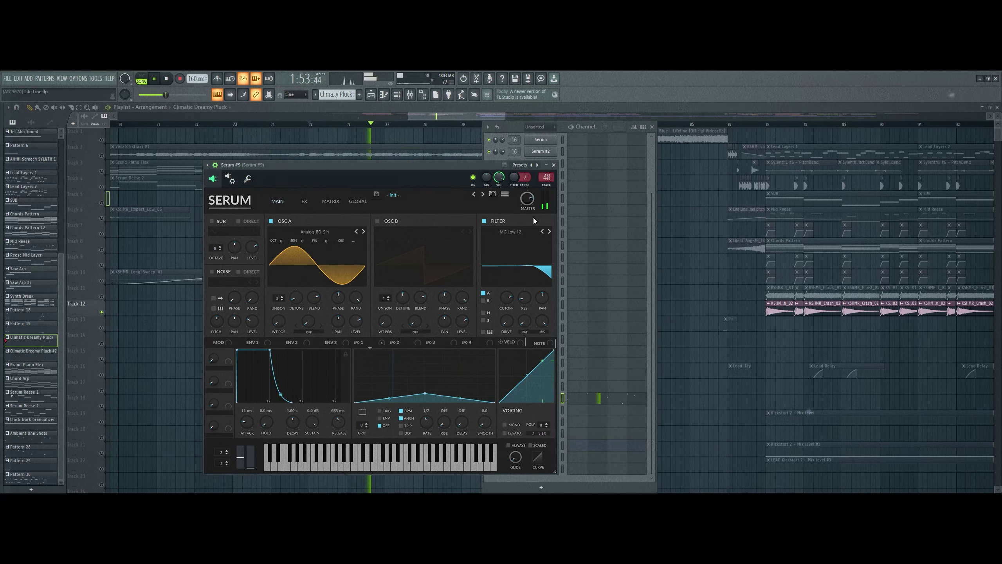
{"action": "left_click", "coordinate": [485, 222]}
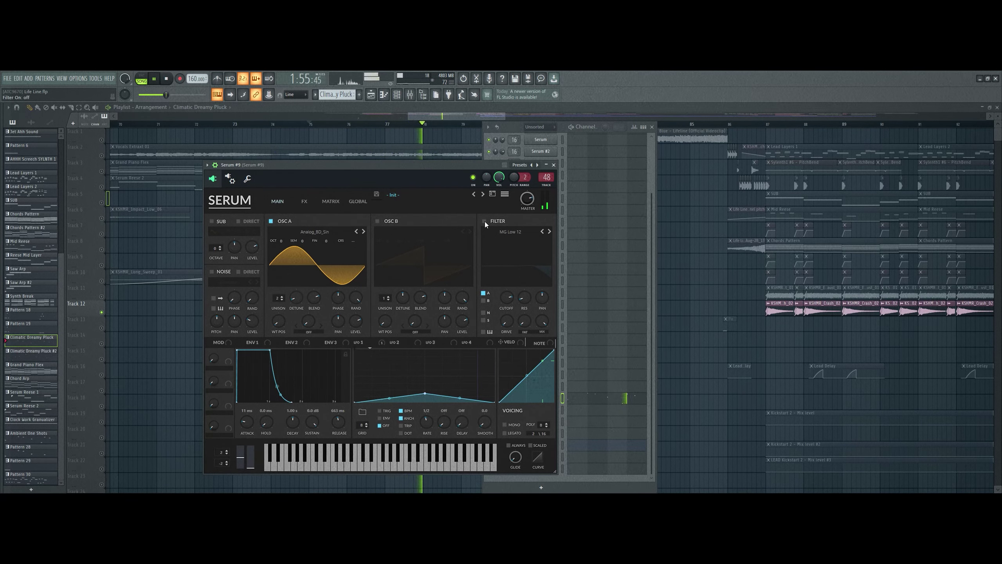
{"action": "left_click", "coordinate": [484, 221]}
{"action": "left_click", "coordinate": [554, 165]}
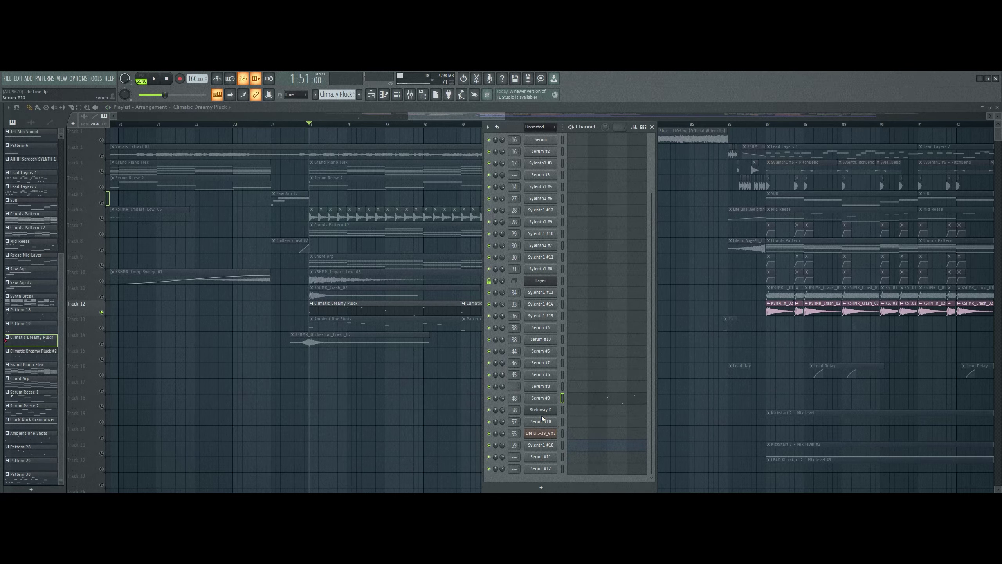
Show mixer track 48 for Serum #9 and check its effect slots during playback
{"action": "double_click", "coordinate": [514, 400]}
{"action": "key", "text": "space"}
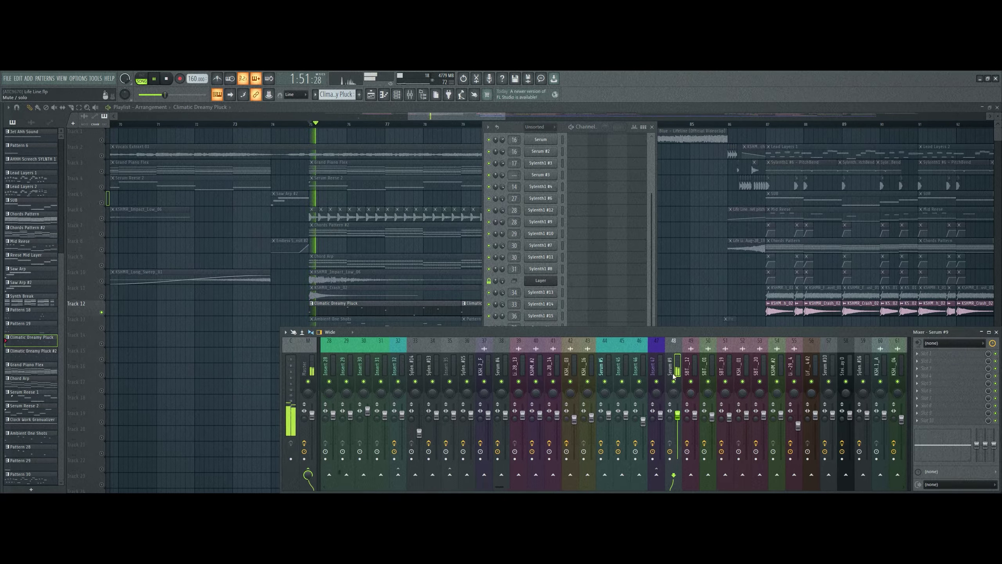
{"action": "key", "text": "space"}
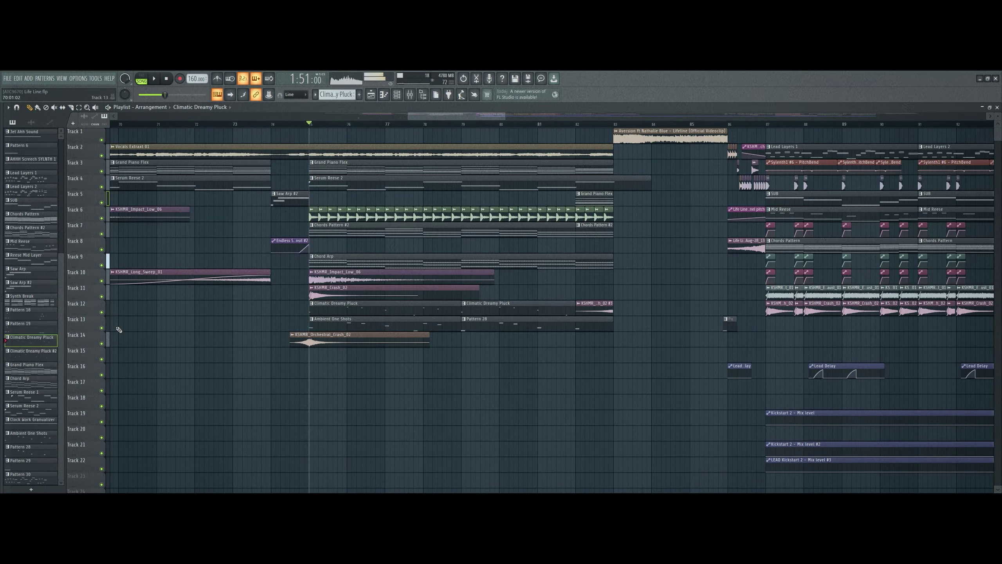
Play Track 13 soloed and open its Serum #11 instrument to inspect the oscillators, noise and filter
{"action": "left_click", "coordinate": [397, 94]}
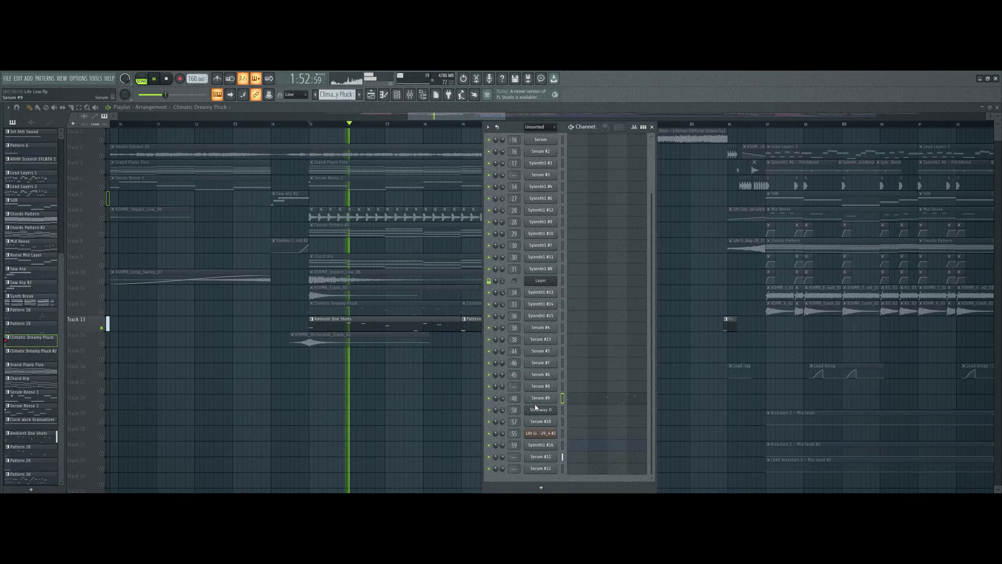
{"action": "left_click", "coordinate": [548, 458]}
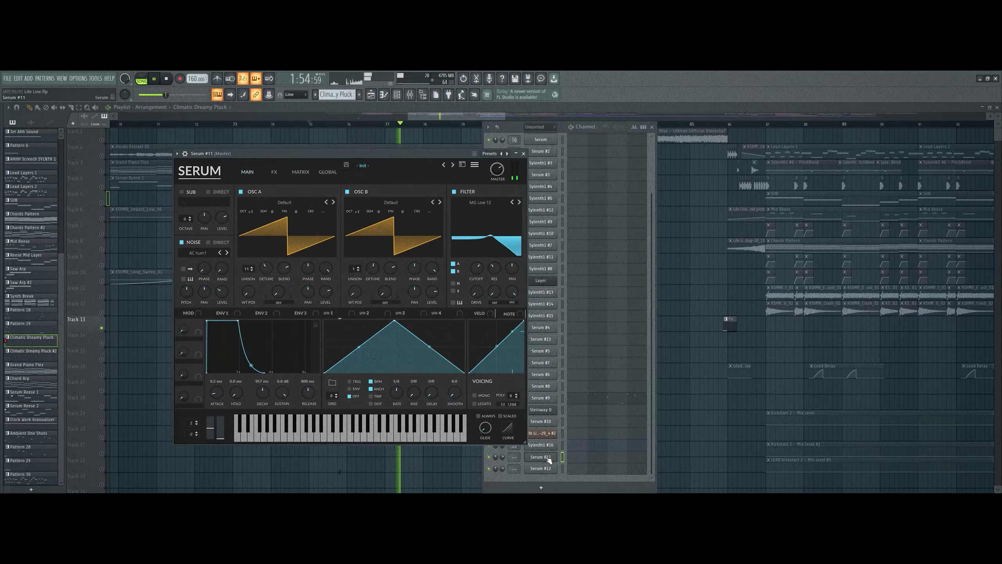
{"action": "left_click", "coordinate": [546, 457]}
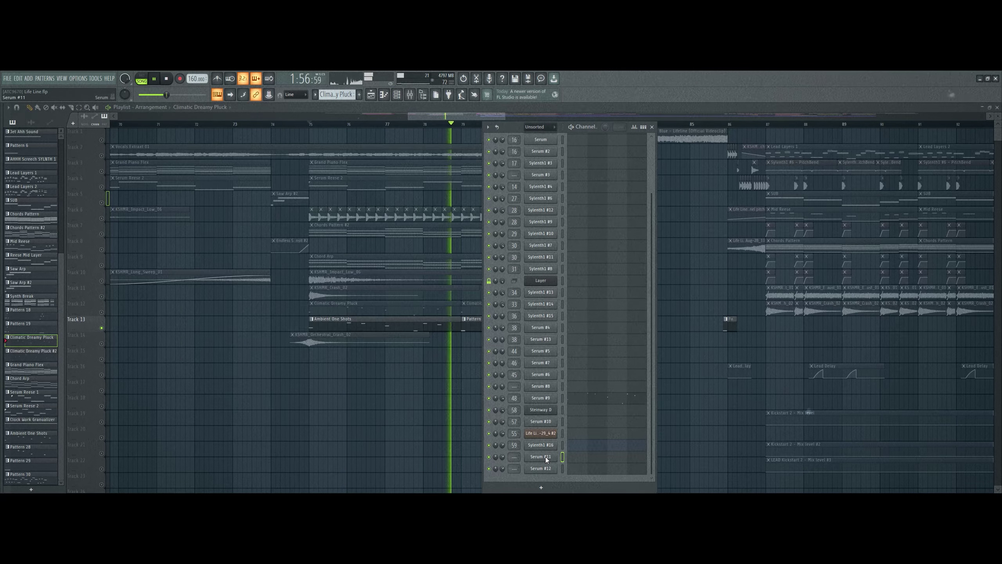
{"action": "left_click", "coordinate": [546, 458]}
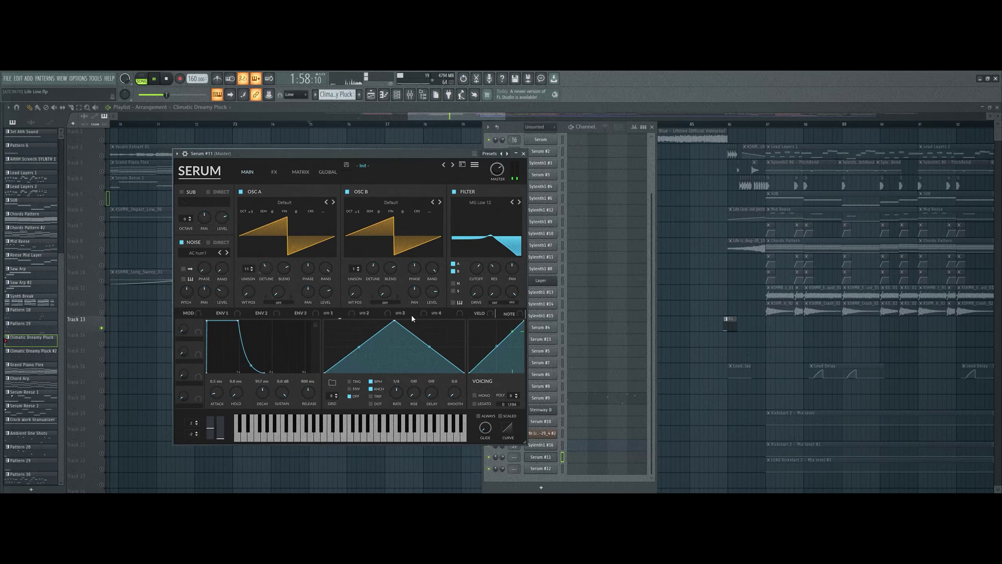
Route Serum #11 to mixer track 62, close the open windows, and restart playback
{"action": "left_click", "coordinate": [185, 153]}
{"action": "key", "text": "ctrl+l"}
{"action": "left_click_drag", "start_coordinate": [420, 153], "coordinate": [402, 141]}
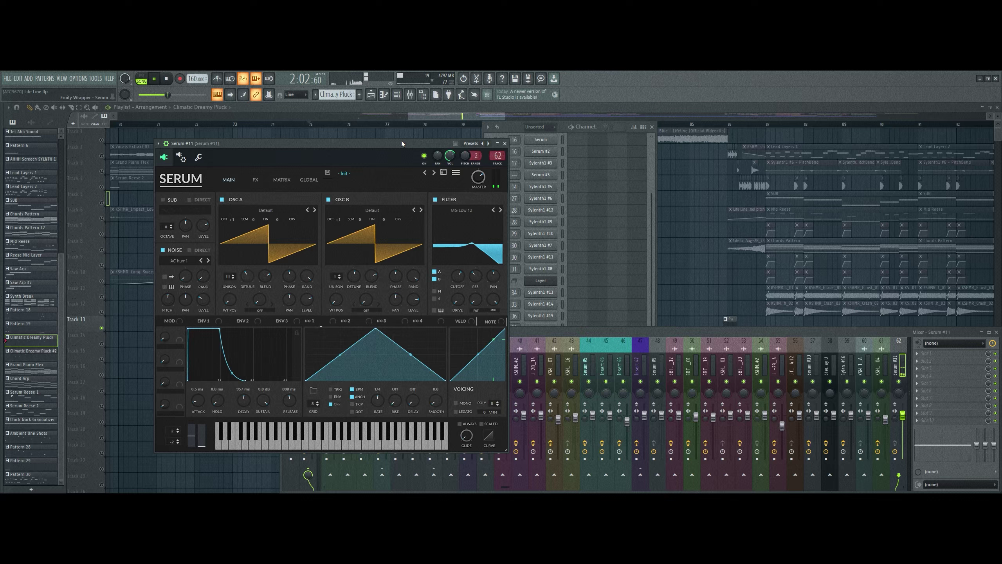
{"action": "key", "text": "space"}
{"action": "key", "text": "F12"}
{"action": "key", "text": "space"}
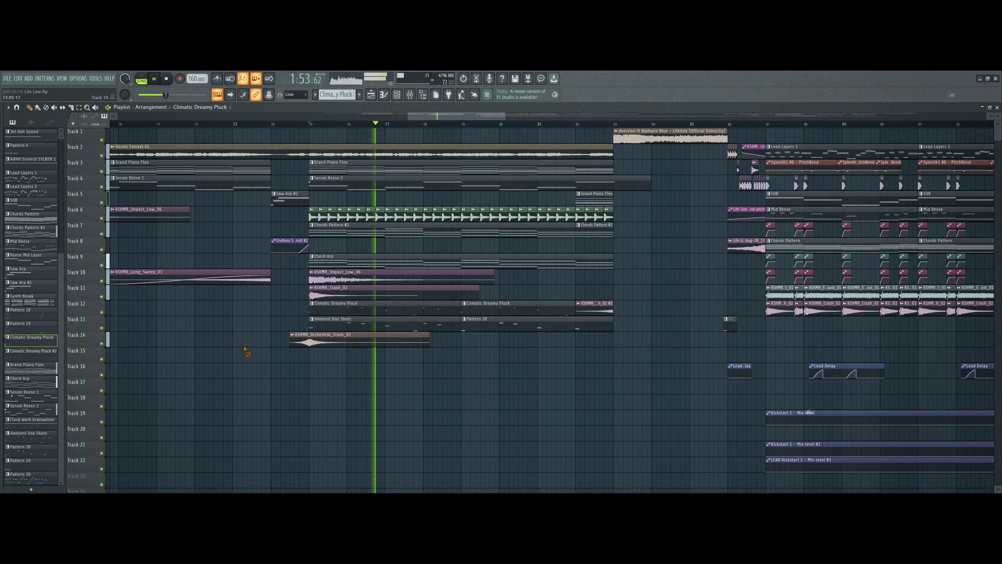
Select the Ambient One Shots pattern, reopen Serum #11, and look through its effects, matrix and main pages
{"action": "double_click", "coordinate": [351, 329]}
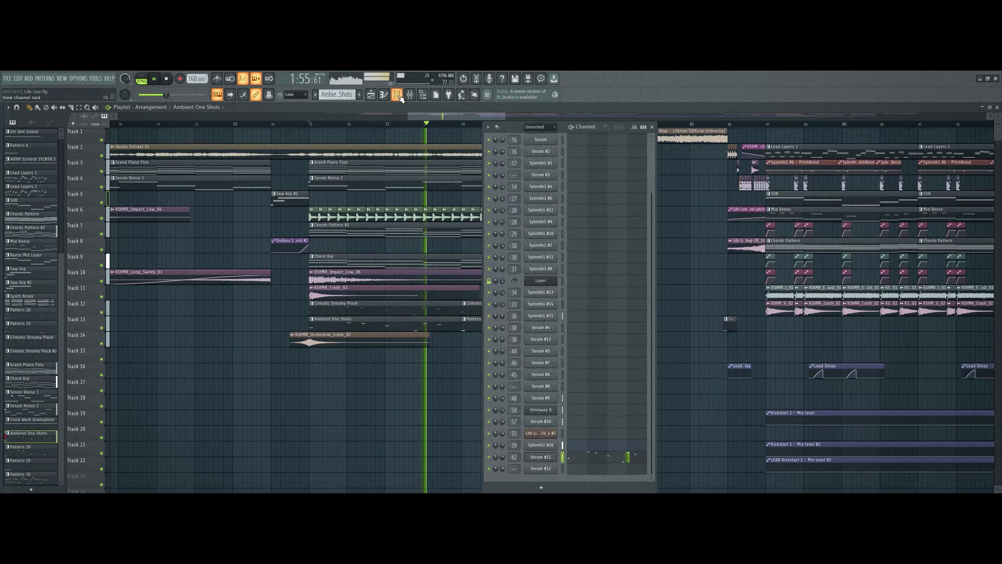
{"action": "left_click", "coordinate": [550, 457]}
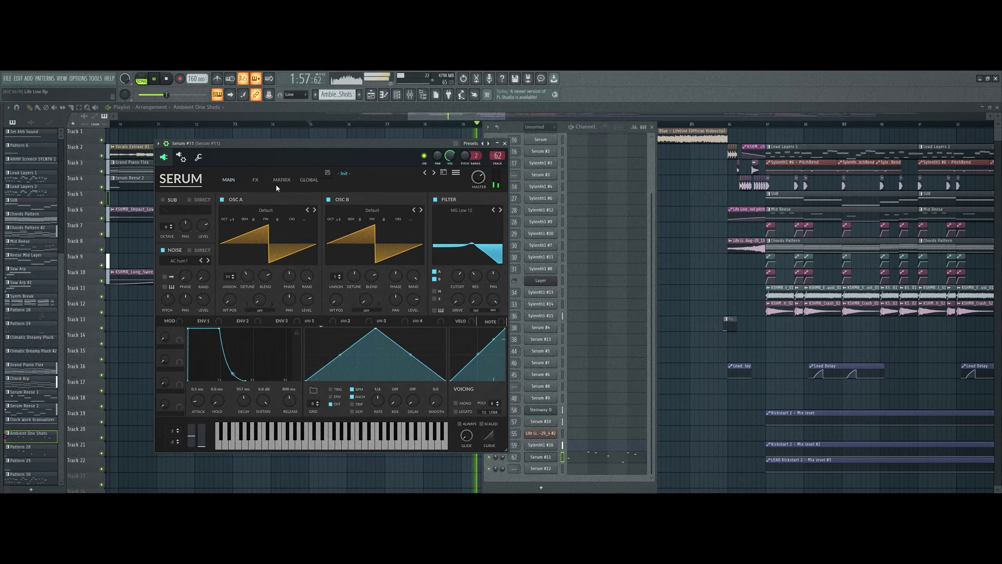
{"action": "left_click", "coordinate": [260, 179]}
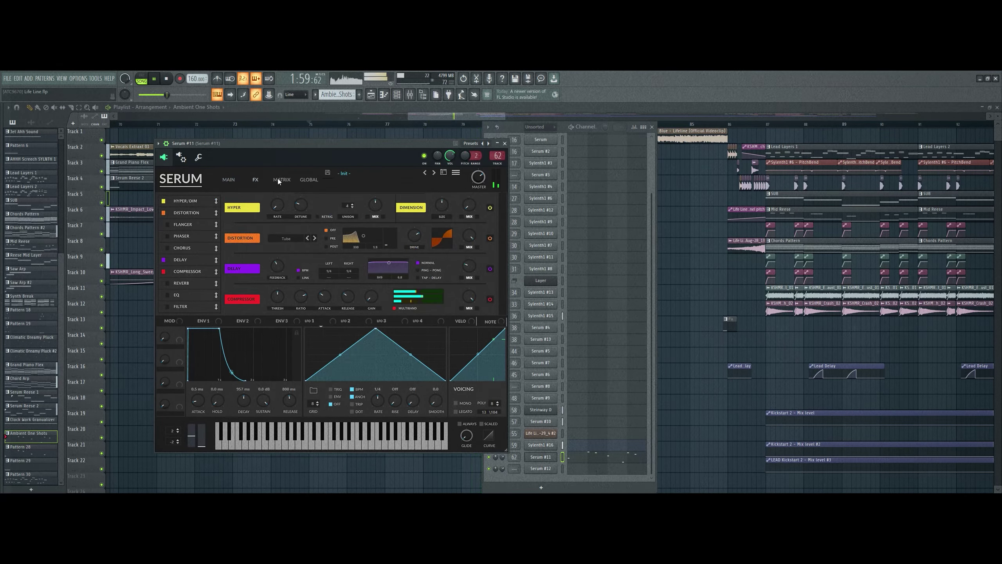
{"action": "left_click", "coordinate": [277, 179]}
{"action": "left_click", "coordinate": [227, 179]}
{"action": "left_click", "coordinate": [255, 180]}
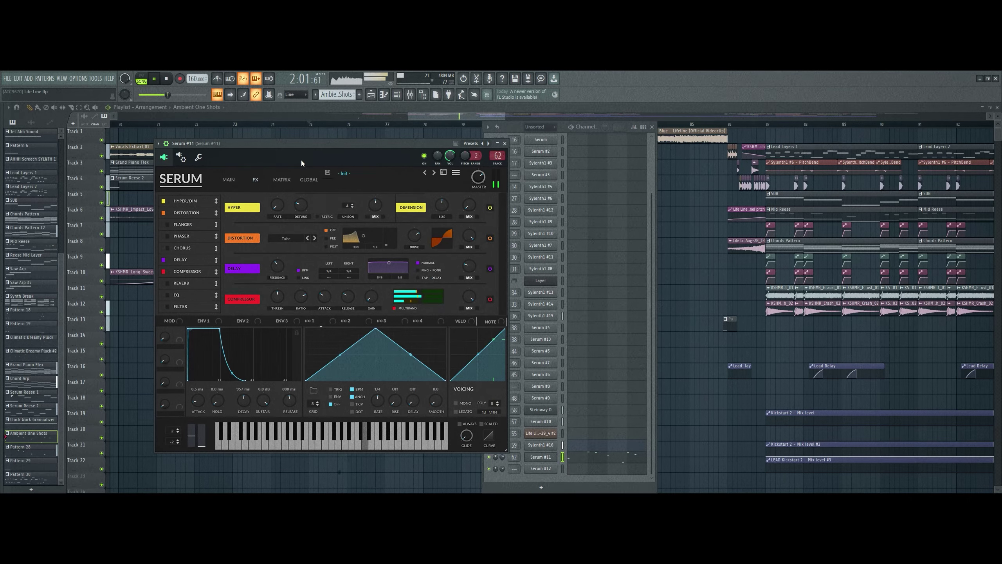
Reposition Serum #11, examine its main oscillator settings, and close the plugin and channel rack
{"action": "left_click_drag", "start_coordinate": [296, 143], "coordinate": [450, 146]}
{"action": "left_click", "coordinate": [383, 183]}
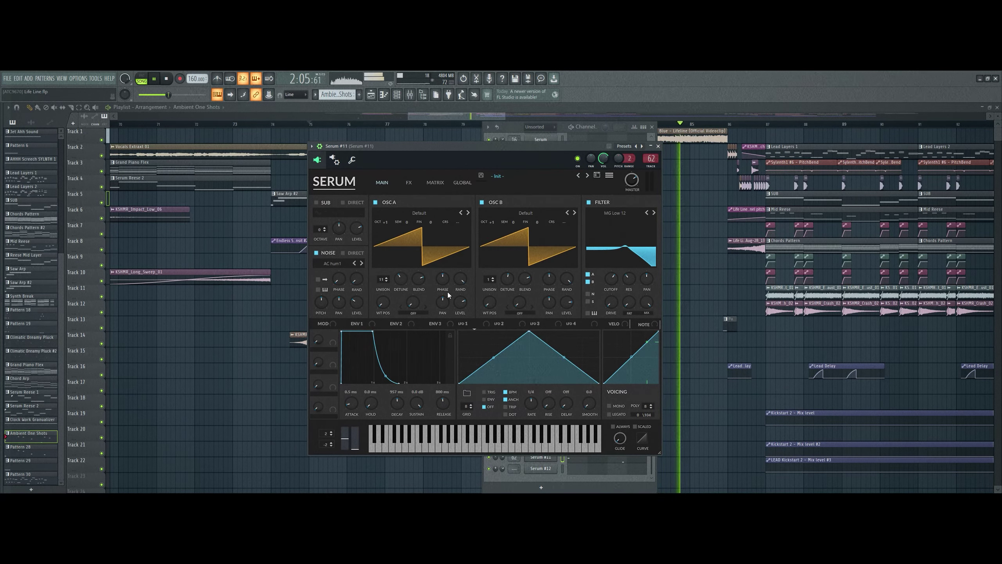
{"action": "left_click", "coordinate": [658, 146]}
{"action": "left_click", "coordinate": [652, 127]}
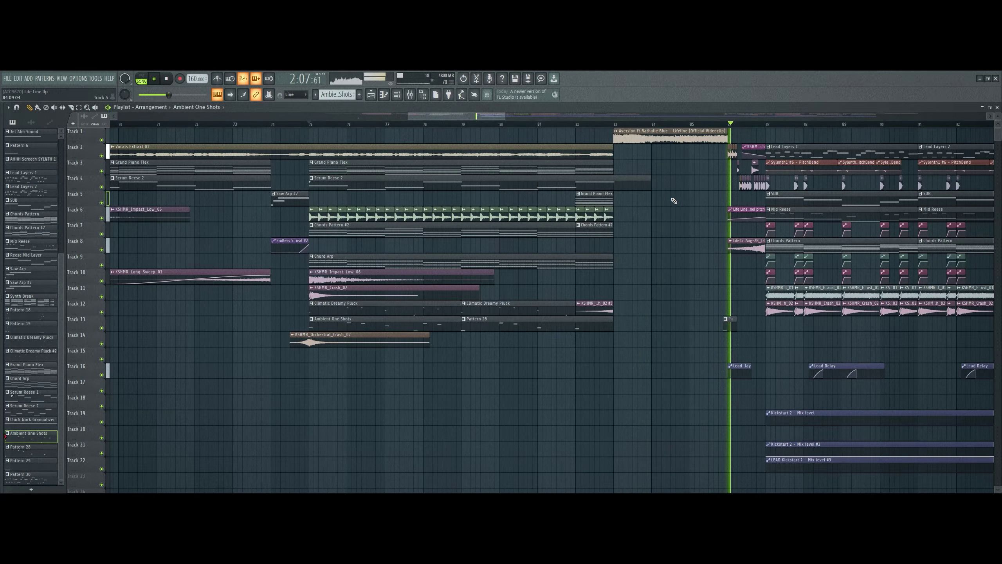
Set playback to the section starting at bar 87, play Track 2 soloed, and add Track 3 to it
{"action": "scroll", "coordinate": [663, 124], "scroll_direction": "down", "scroll_amount": 3}
{"action": "key", "text": "space"}
{"action": "scroll", "coordinate": [751, 124], "scroll_direction": "up", "scroll_amount": 5}
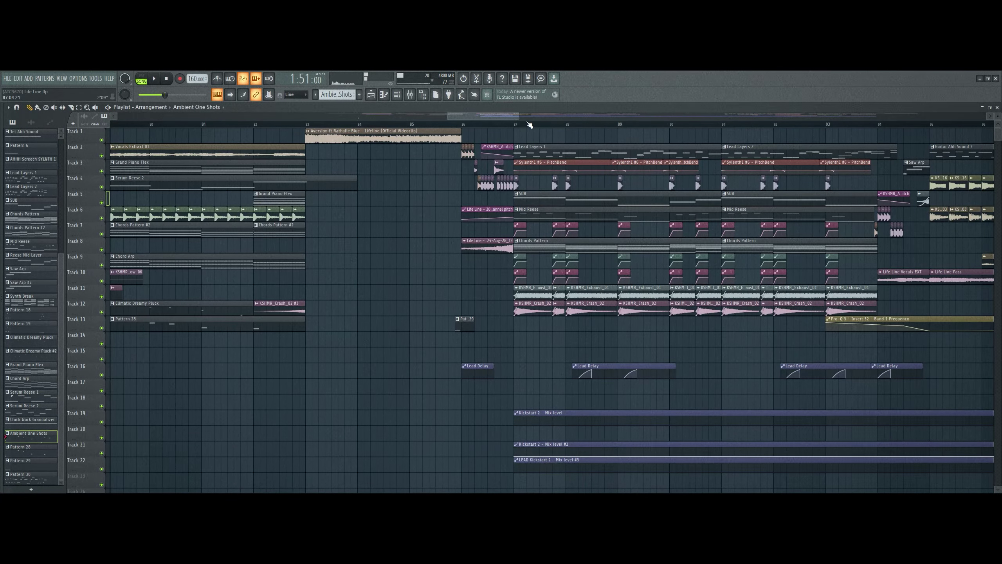
{"action": "left_click_drag", "start_coordinate": [519, 114], "coordinate": [530, 114]}
{"action": "left_click", "coordinate": [102, 155], "text": "ctrl"}
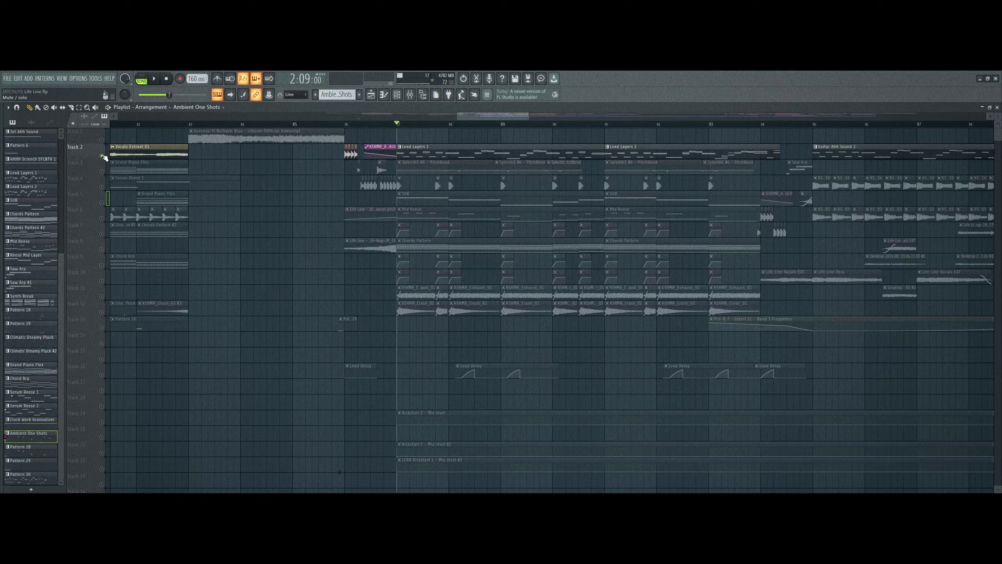
{"action": "key", "text": "space"}
{"action": "left_click", "coordinate": [101, 171]}
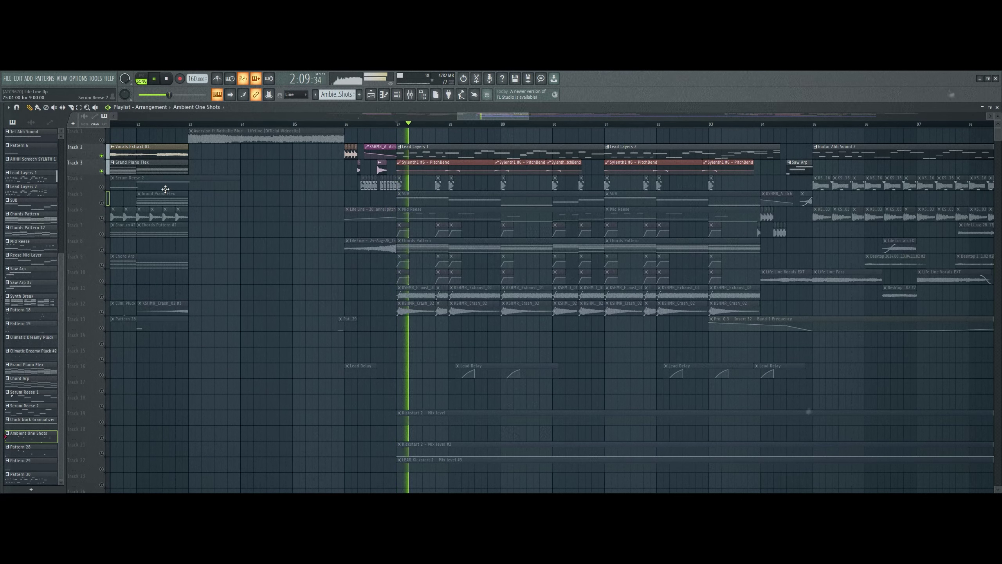
Stop playback and enable the Kickstart 2 mix level automation tracks 19, 21 and 22 alongside Tracks 2 and 3
{"action": "left_click", "coordinate": [414, 125]}
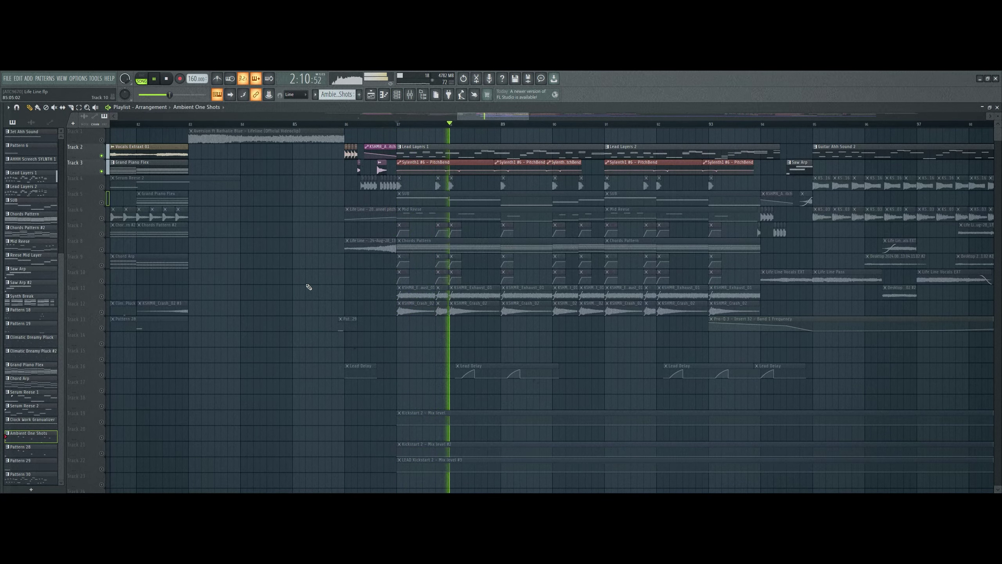
{"action": "key", "text": "space"}
{"action": "scroll", "coordinate": [188, 391], "scroll_direction": "down", "scroll_amount": 4}
{"action": "left_click", "coordinate": [101, 360]}
{"action": "left_click", "coordinate": [101, 391]}
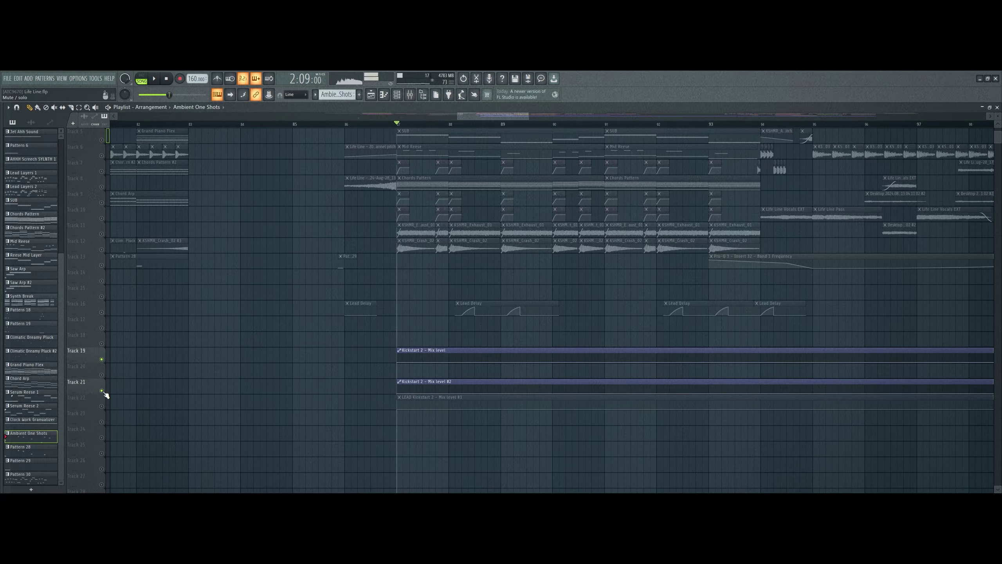
{"action": "left_click", "coordinate": [102, 406]}
{"action": "scroll", "coordinate": [324, 419], "scroll_direction": "up", "scroll_amount": 4}
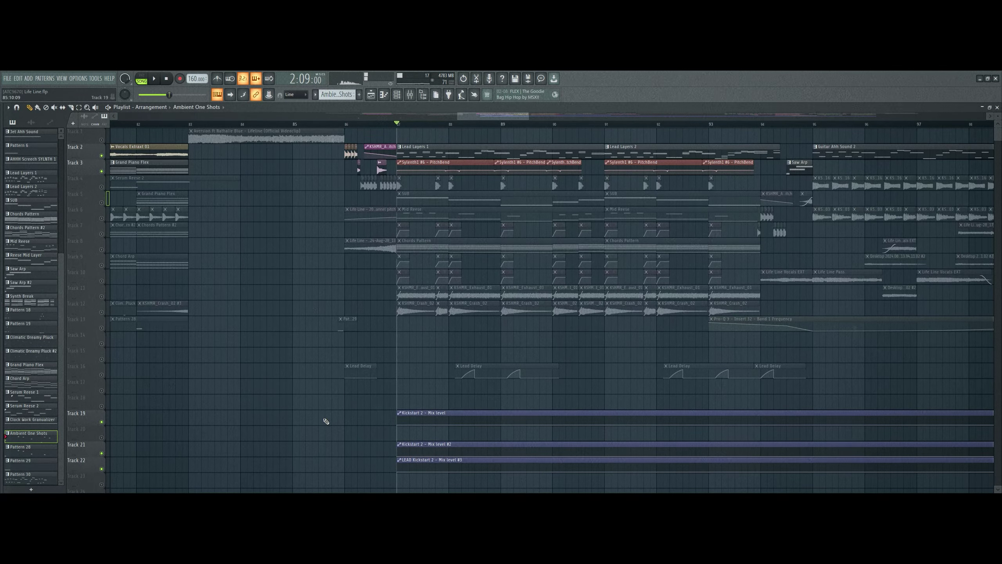
Enable the Lead Delay automation on Track 16 and replay the lead section
{"action": "key", "text": "space"}
{"action": "key", "text": "space"}
{"action": "left_click", "coordinate": [101, 375]}
{"action": "key", "text": "space"}
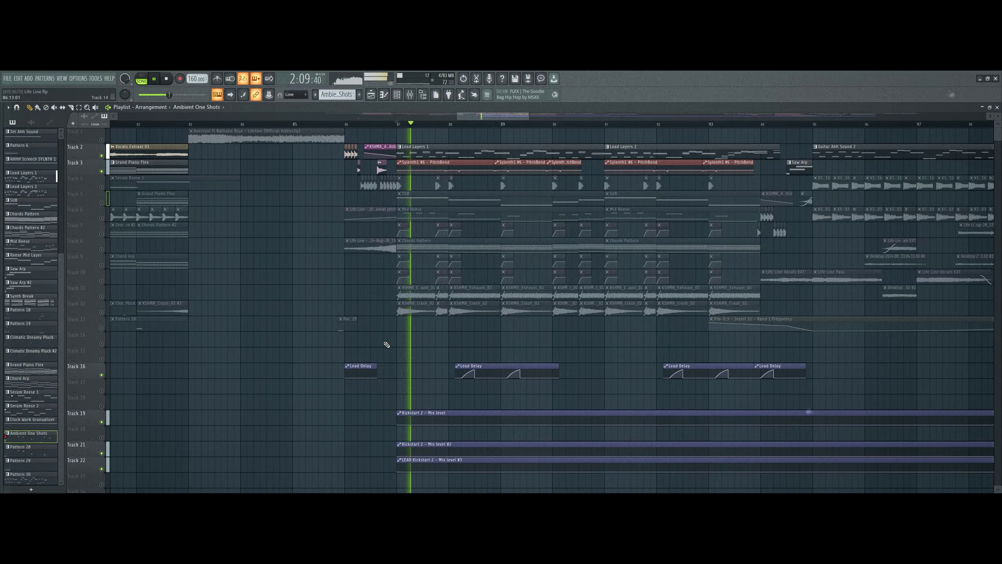
Select the Lead Layers 1 pattern and examine its instrument channels in the channel rack while the section plays
{"action": "left_click", "coordinate": [396, 96]}
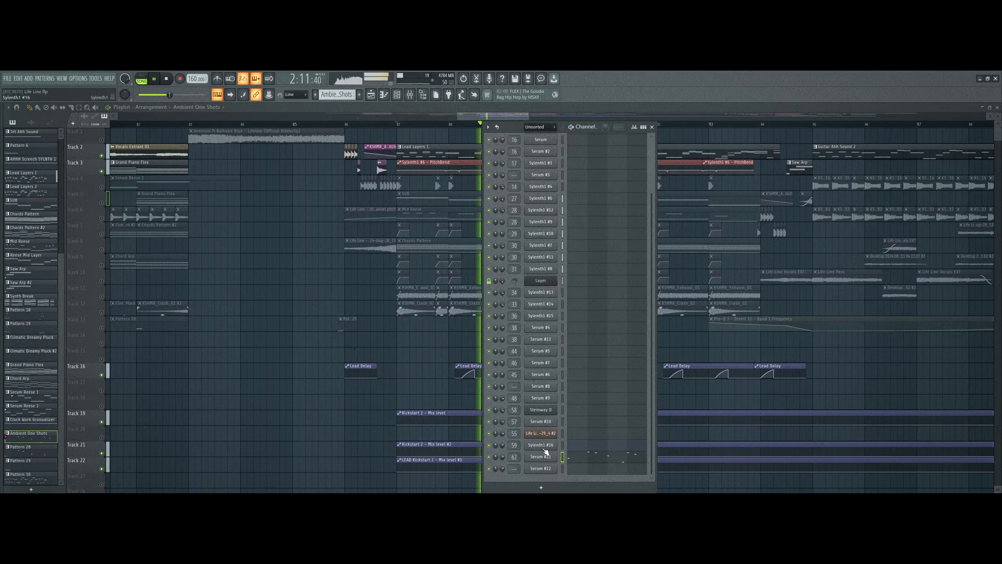
{"action": "left_click", "coordinate": [416, 148]}
{"action": "key", "text": "F6"}
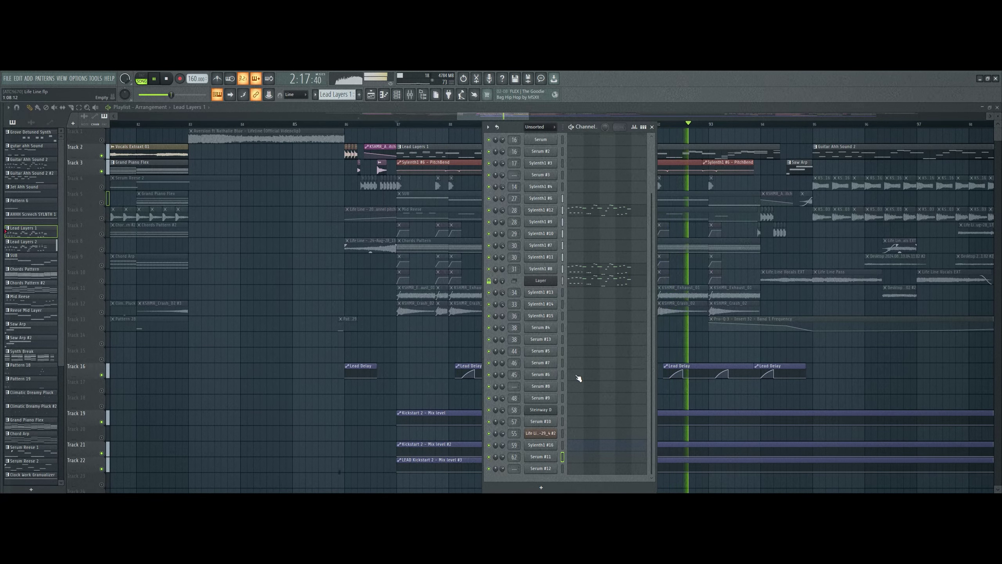
{"action": "left_click", "coordinate": [402, 96]}
{"action": "left_click", "coordinate": [402, 95]}
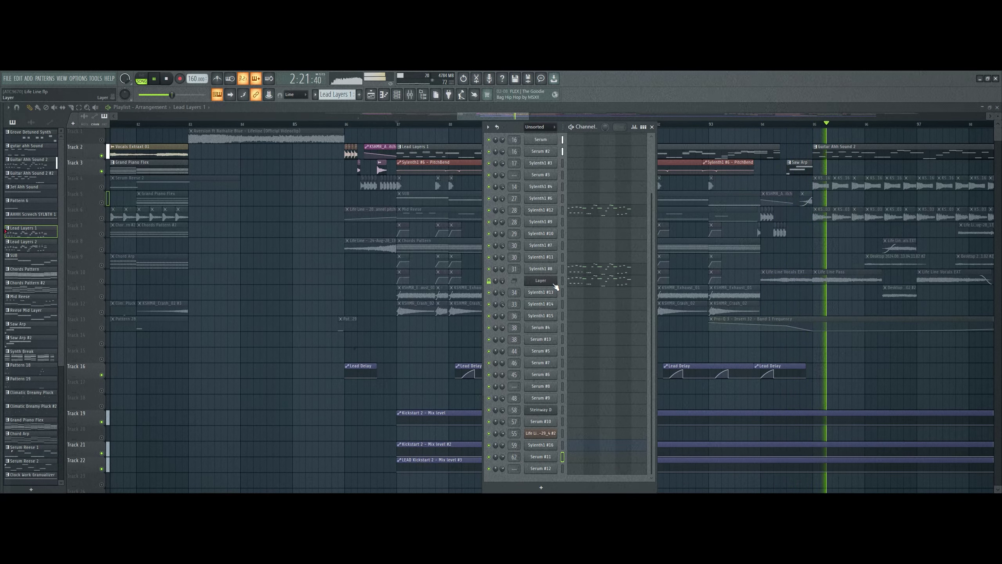
Reset playback to bar 87, view Serum #11's main page during playback, and close the plugin
{"action": "key", "text": "space"}
{"action": "left_click", "coordinate": [398, 124]}
{"action": "left_click", "coordinate": [398, 96]}
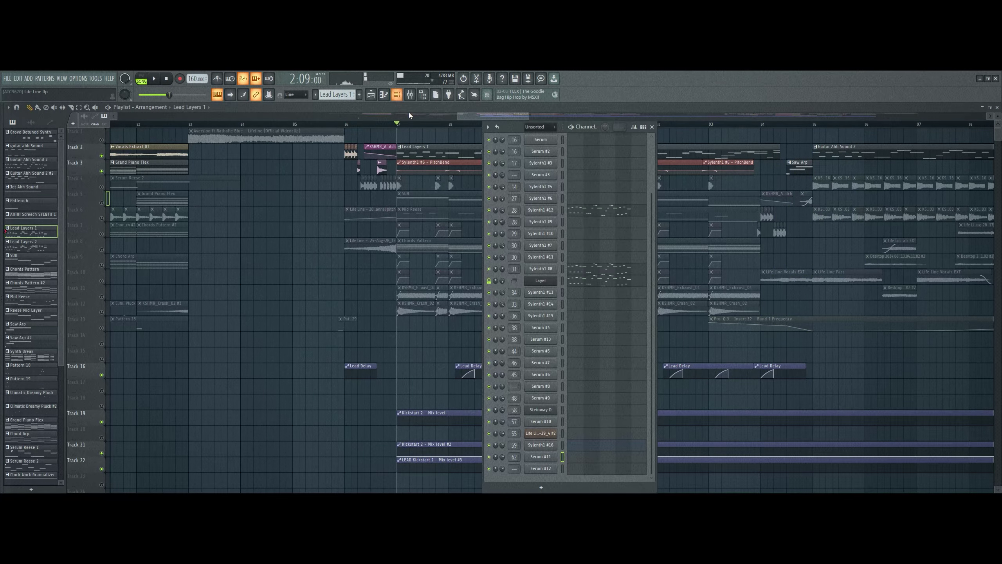
{"action": "left_click", "coordinate": [539, 456]}
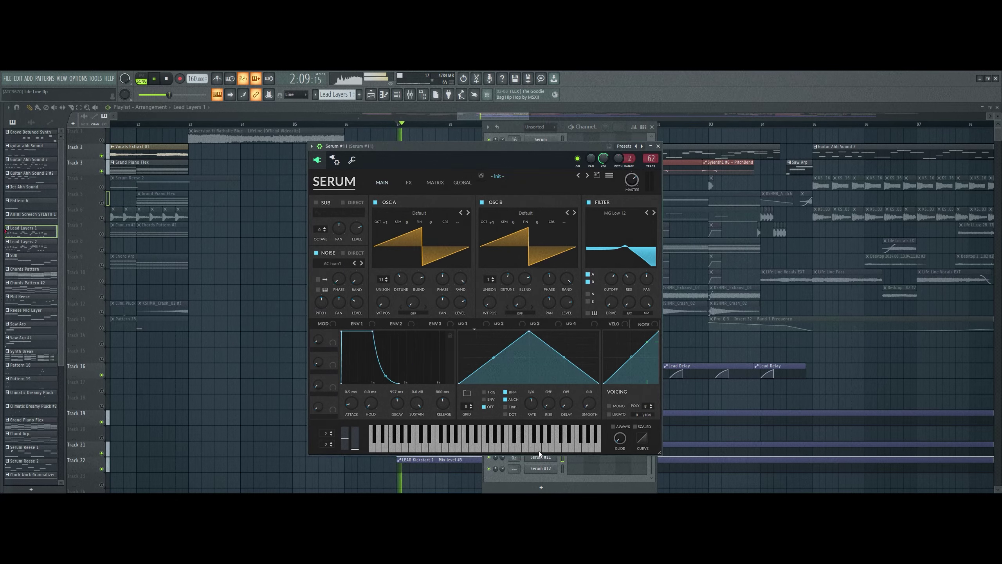
{"action": "left_click", "coordinate": [658, 146]}
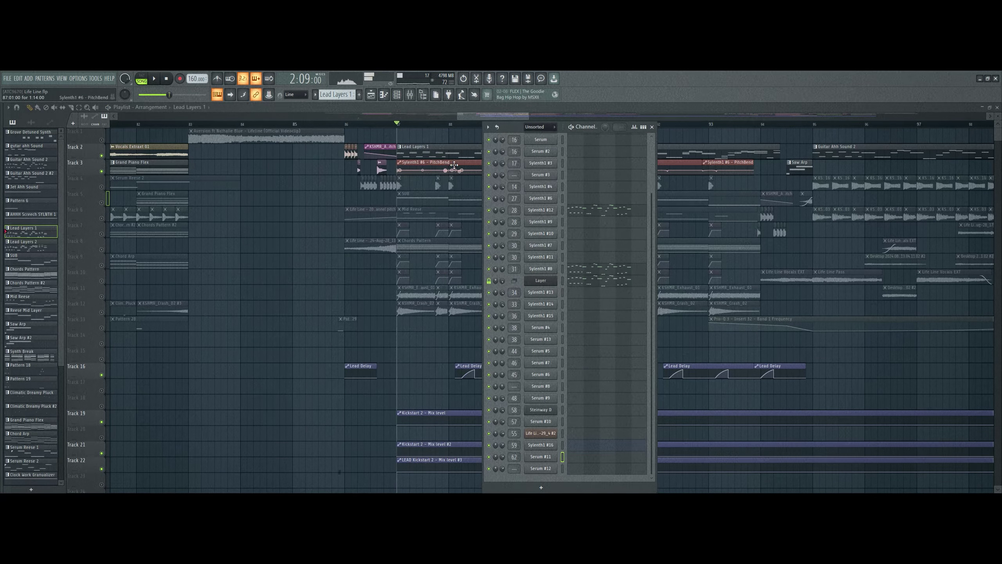
Play the lead section from bar 87 with the Sylenth1 #6 channel soloed, and restore all channels
{"action": "left_click", "coordinate": [453, 153]}
{"action": "left_click", "coordinate": [396, 95]}
{"action": "scroll", "coordinate": [594, 299], "scroll_direction": "up", "scroll_amount": 2}
{"action": "key", "text": "space"}
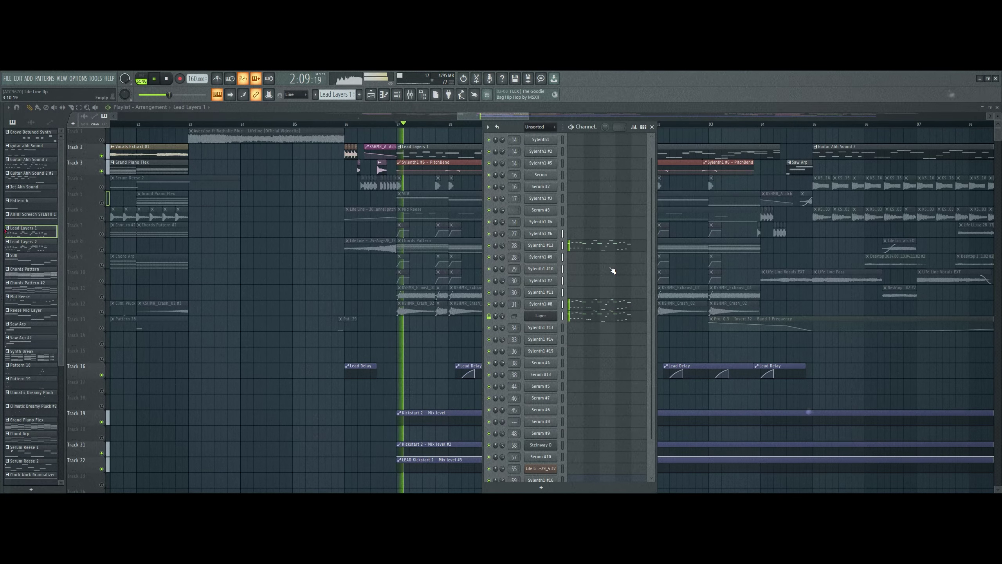
{"action": "right_click", "coordinate": [491, 236]}
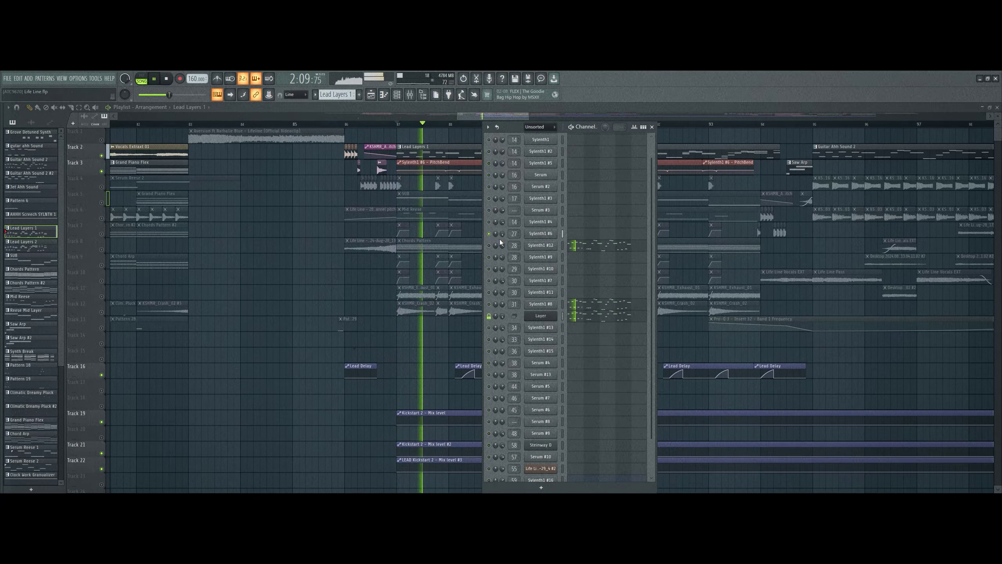
{"action": "key", "text": "space"}
{"action": "right_click", "coordinate": [491, 236]}
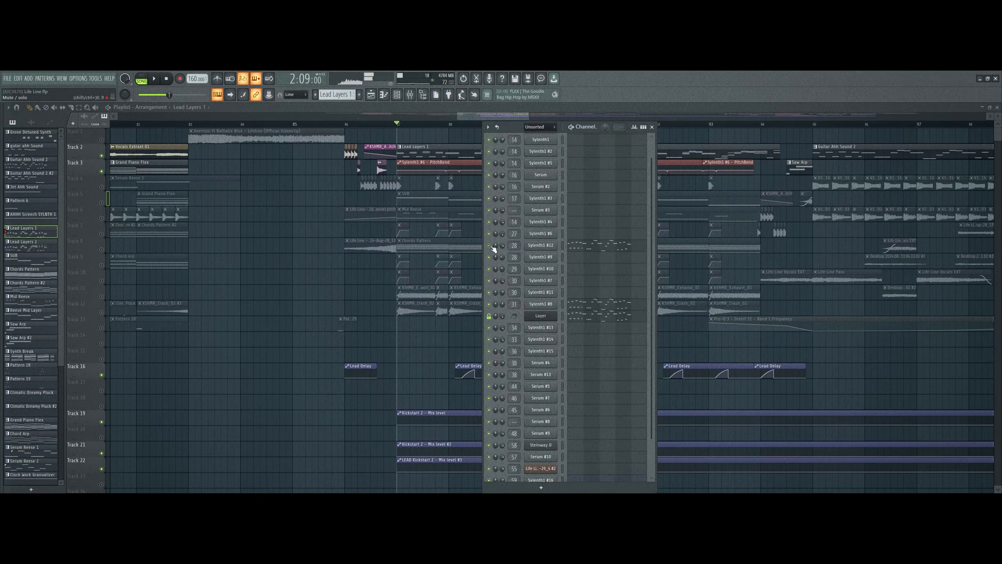
Mute the other Lead Layers 1 channels and audition Sylenth1 #6 and Sylenth1 #9 one at a time
{"action": "key", "text": "space"}
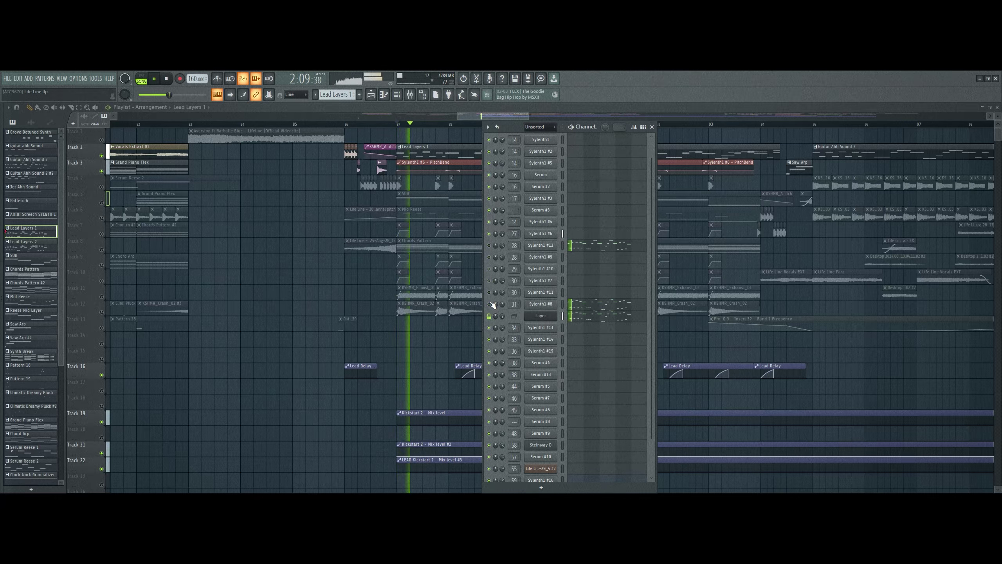
{"action": "key", "text": "space"}
{"action": "left_click", "coordinate": [490, 233]}
{"action": "key", "text": "space"}
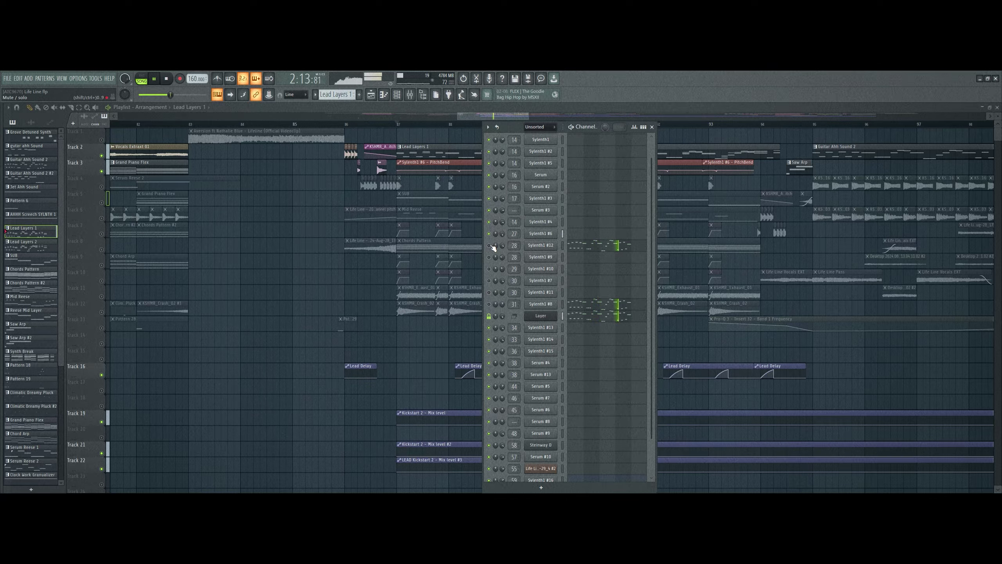
{"action": "key", "text": "space"}
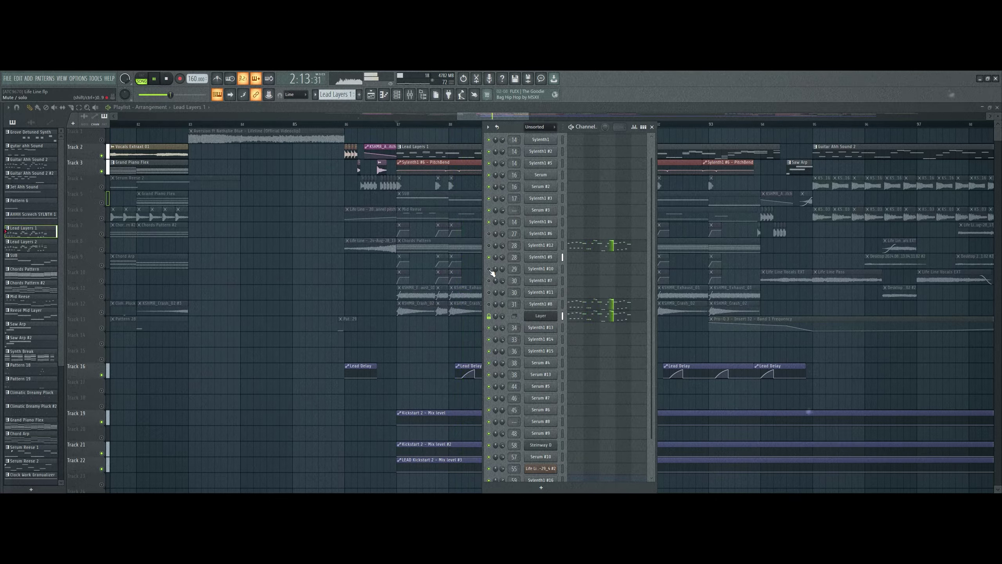
{"action": "key", "text": "space"}
Open Sylenth1 #9, examine its oscillator and envelope settings, and close it
{"action": "left_click", "coordinate": [543, 256]}
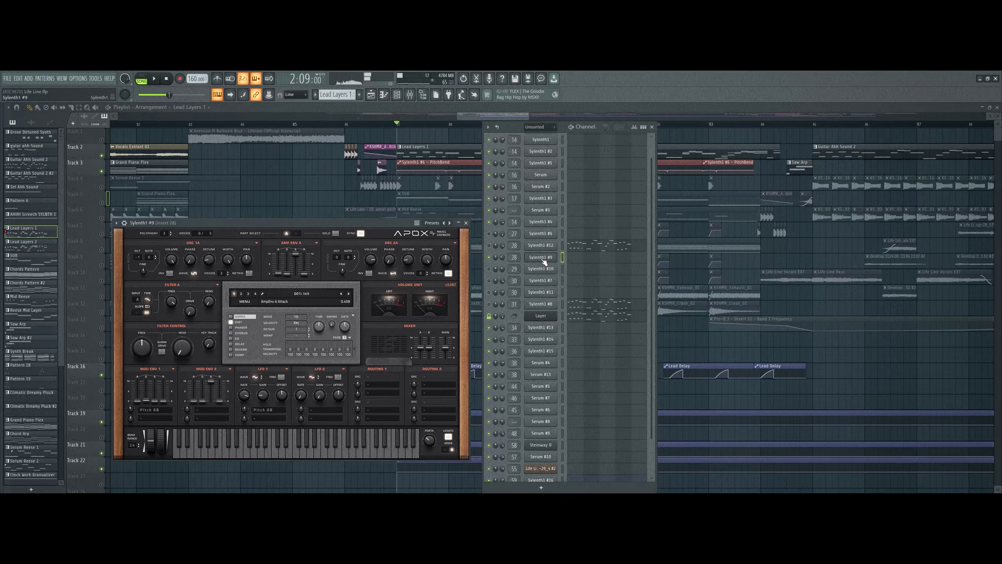
{"action": "key", "text": "space"}
{"action": "left_click", "coordinate": [543, 258]}
{"action": "key", "text": "space"}
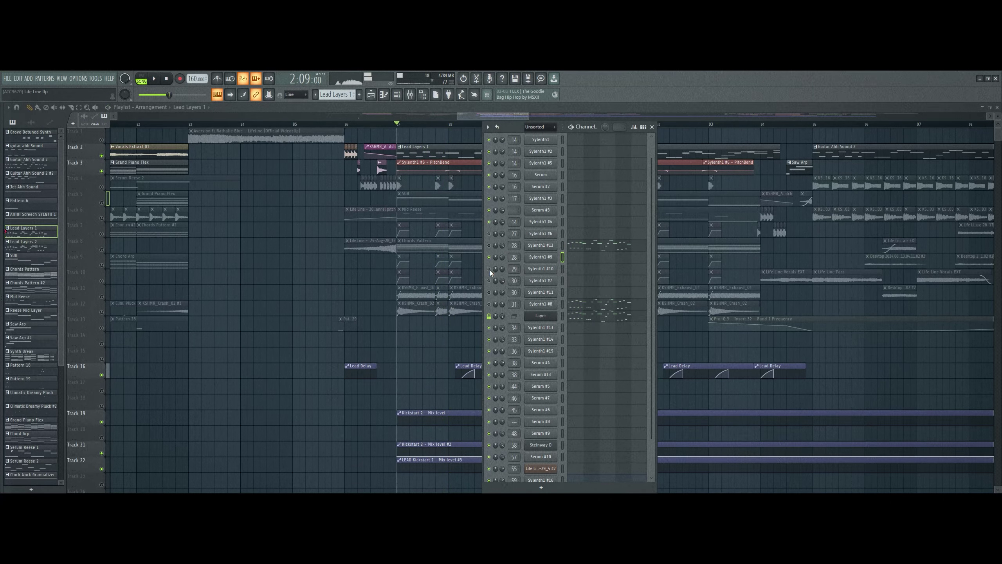
Open Sylenth1 #10, audition it on its own while viewing its settings, and mute its channel
{"action": "left_click", "coordinate": [548, 271]}
{"action": "key", "text": "space"}
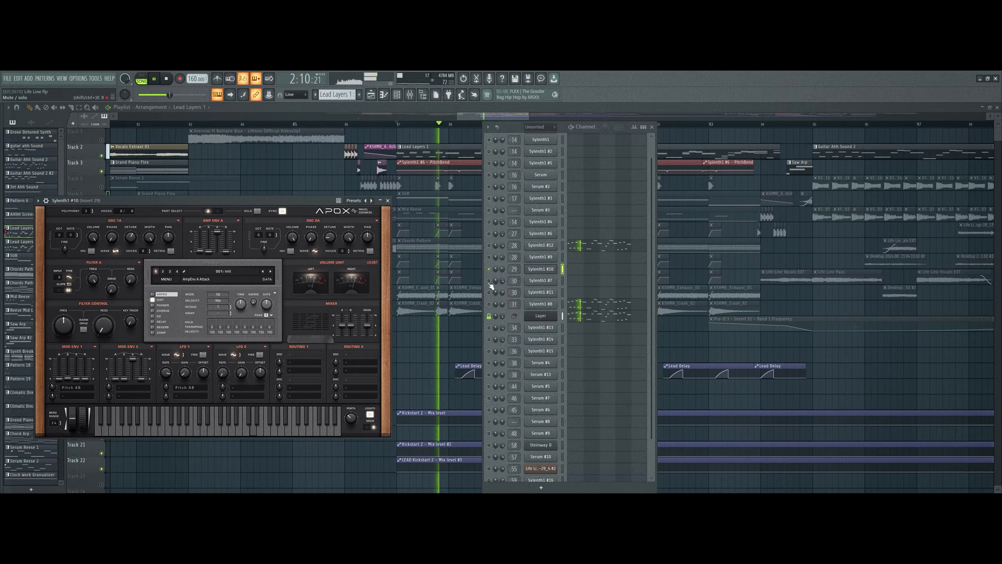
{"action": "key", "text": "space"}
{"action": "right_click", "coordinate": [489, 269]}
{"action": "left_click", "coordinate": [490, 270]}
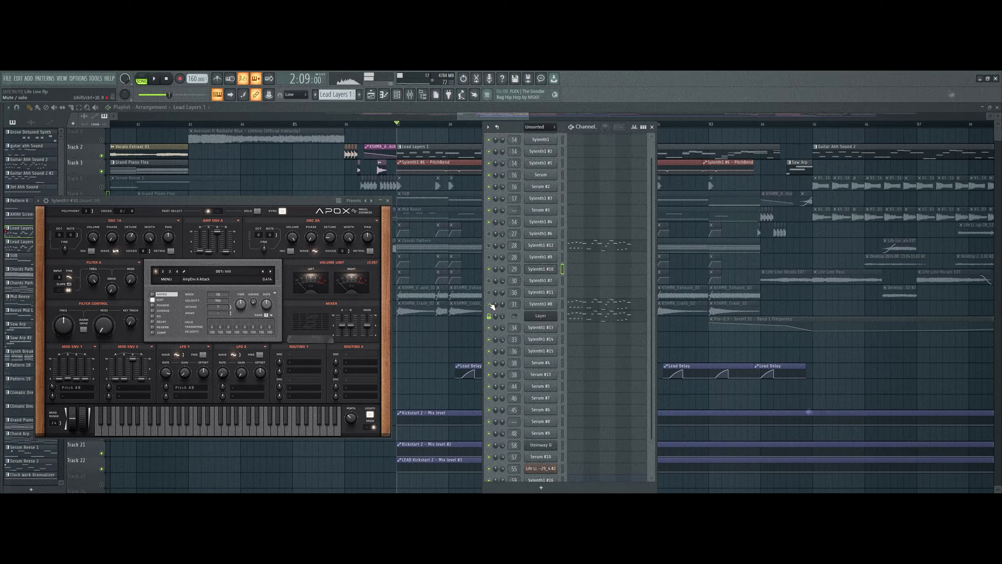
Audition Sylenth1 #7 and examine the settings of Sylenth1 #7 and Sylenth1 #11
{"action": "left_click", "coordinate": [540, 280]}
{"action": "key", "text": "space"}
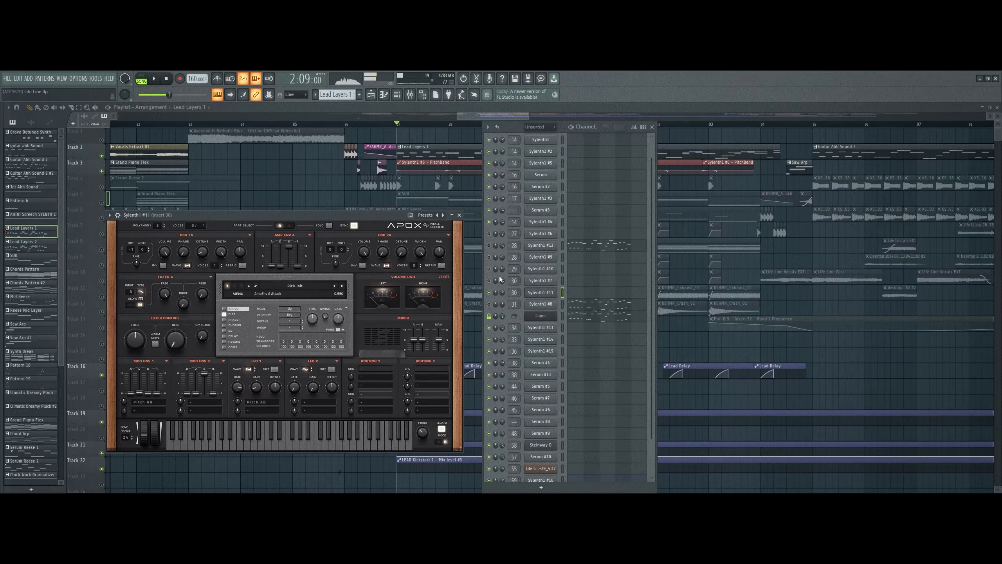
{"action": "key", "text": "space"}
{"action": "left_click", "coordinate": [540, 292]}
Open Sylenth1 #8, reposition its window, and examine its oscillator settings while it plays
{"action": "left_click", "coordinate": [541, 304]}
{"action": "key", "text": "space"}
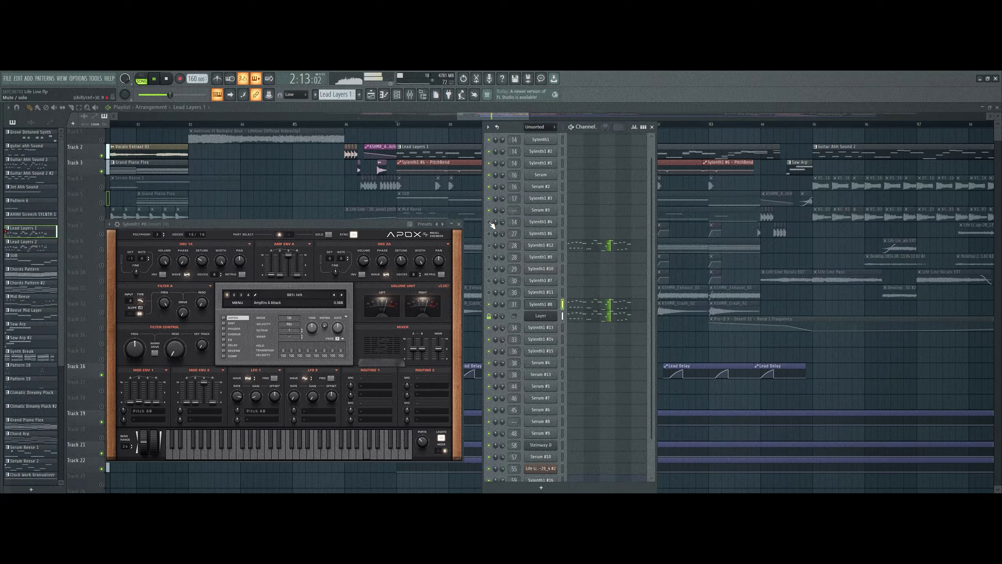
{"action": "left_click_drag", "start_coordinate": [377, 225], "coordinate": [357, 202]}
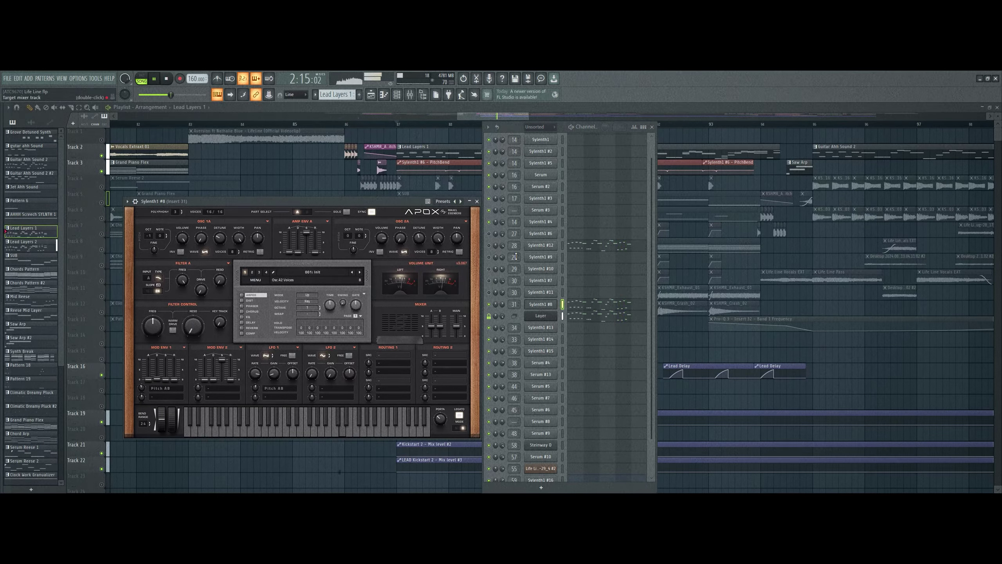
{"action": "key", "text": "space"}
Play Sylenth1 #6, reposition its window, and compare its Part B and Part A settings
{"action": "key", "text": "space"}
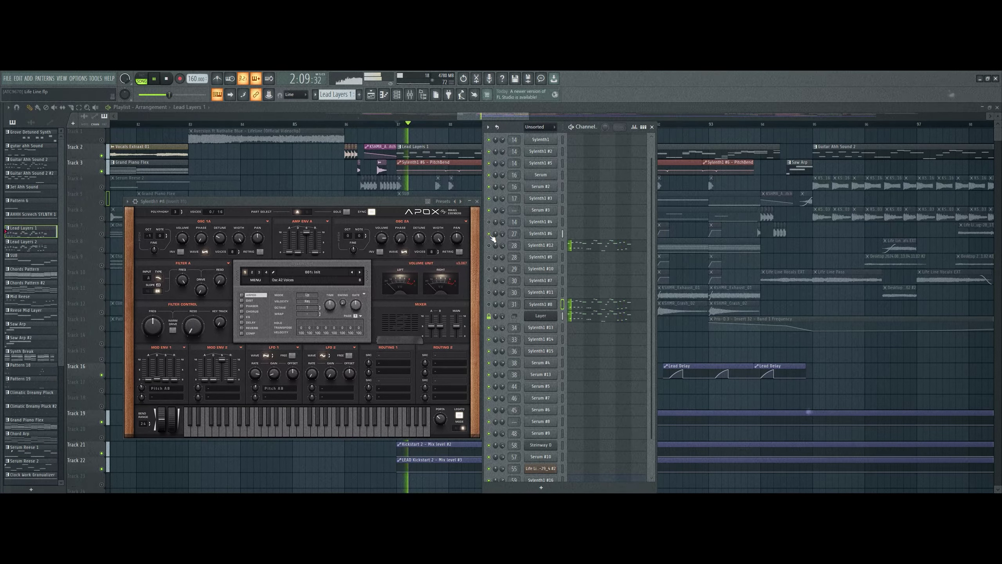
{"action": "left_click", "coordinate": [539, 234]}
{"action": "left_click_drag", "start_coordinate": [391, 202], "coordinate": [365, 189]}
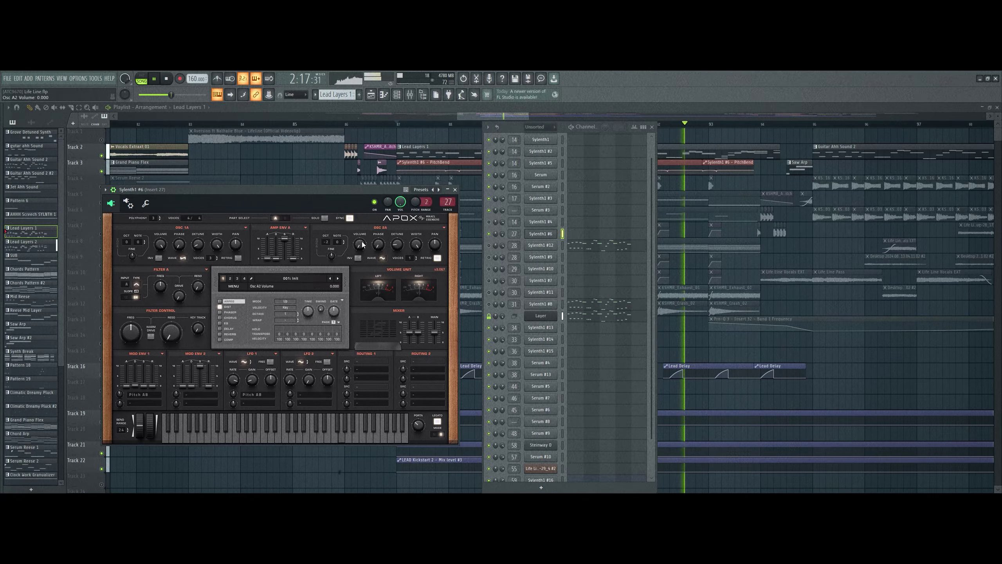
{"action": "left_click", "coordinate": [286, 218]}
{"action": "left_click", "coordinate": [275, 218]}
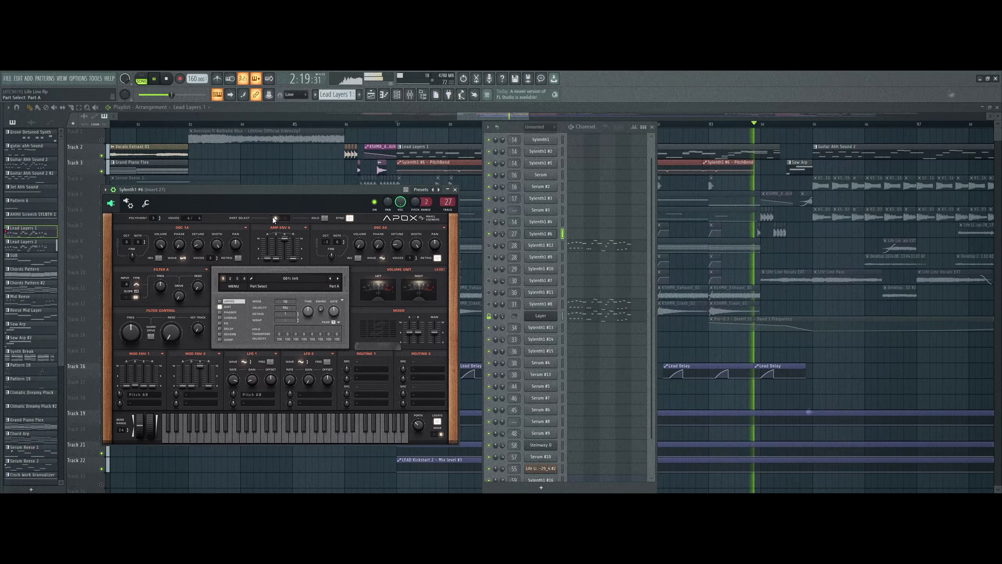
Replay the section to hear Sylenth1 #6 while checking its second oscillator, and close all open windows
{"action": "key", "text": "space"}
{"action": "right_click", "coordinate": [490, 233]}
{"action": "left_click", "coordinate": [493, 238]}
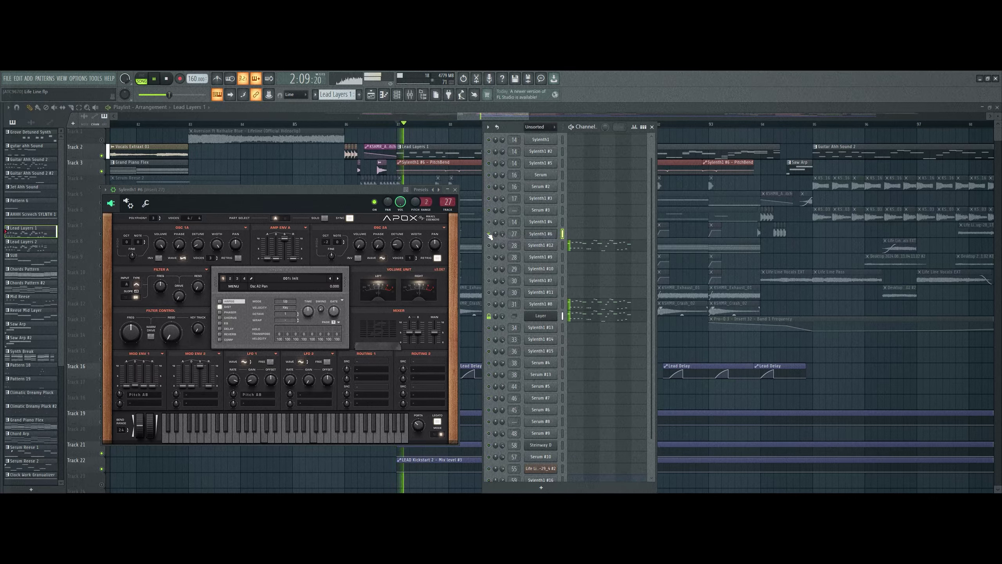
{"action": "key", "text": "space"}
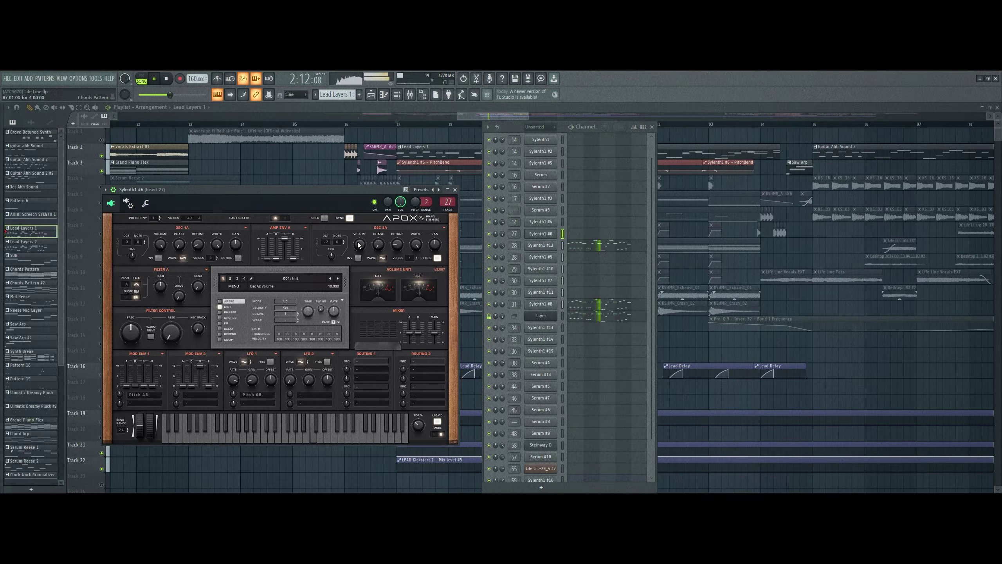
{"action": "key", "text": "space"}
{"action": "key", "text": "F12"}
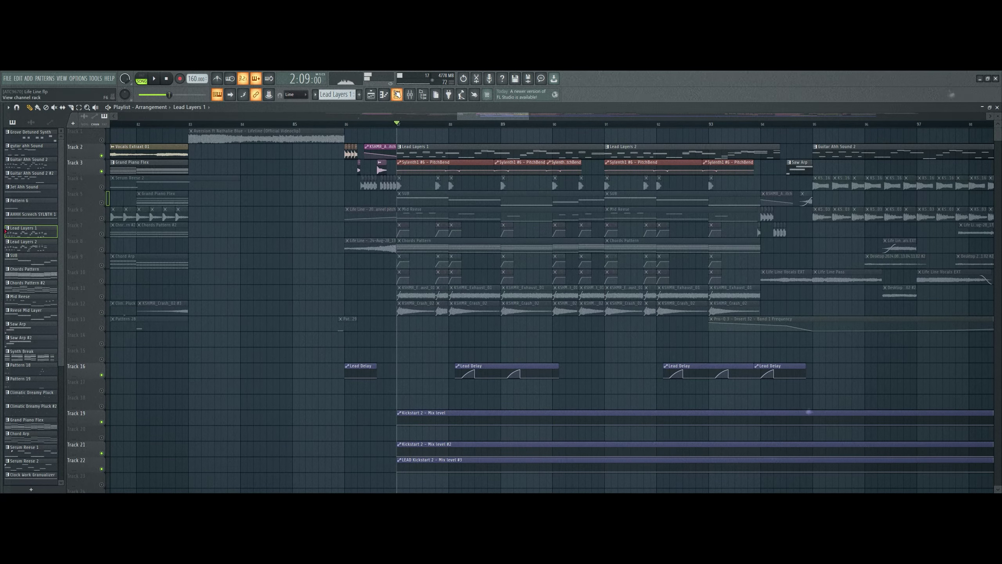
Open the Sylenth1 #8 notes of Lead Layers 1 in the piano roll and examine the melody during playback
{"action": "left_click", "coordinate": [397, 95]}
{"action": "left_click", "coordinate": [593, 314]}
{"action": "key", "text": "F6"}
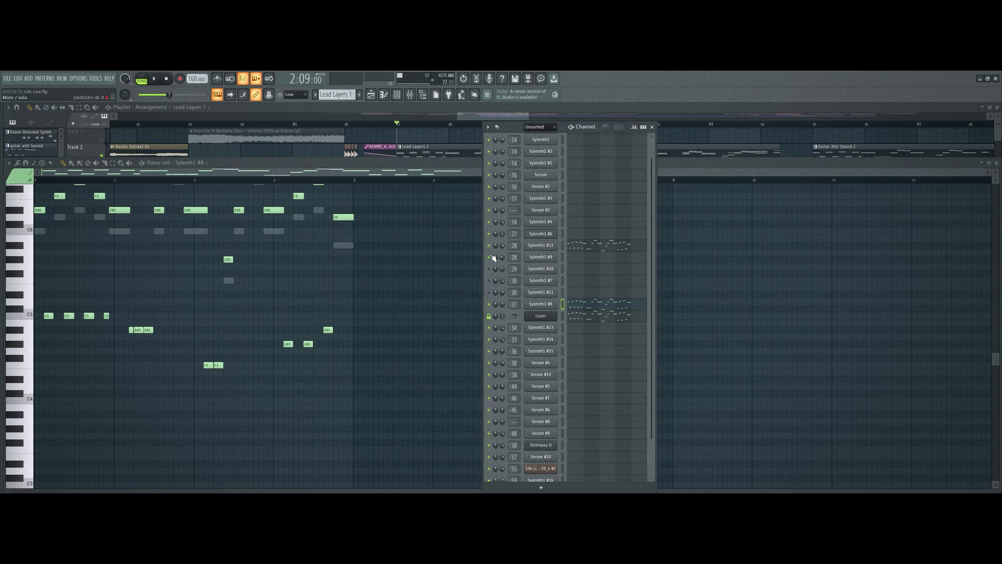
{"action": "key", "text": "space"}
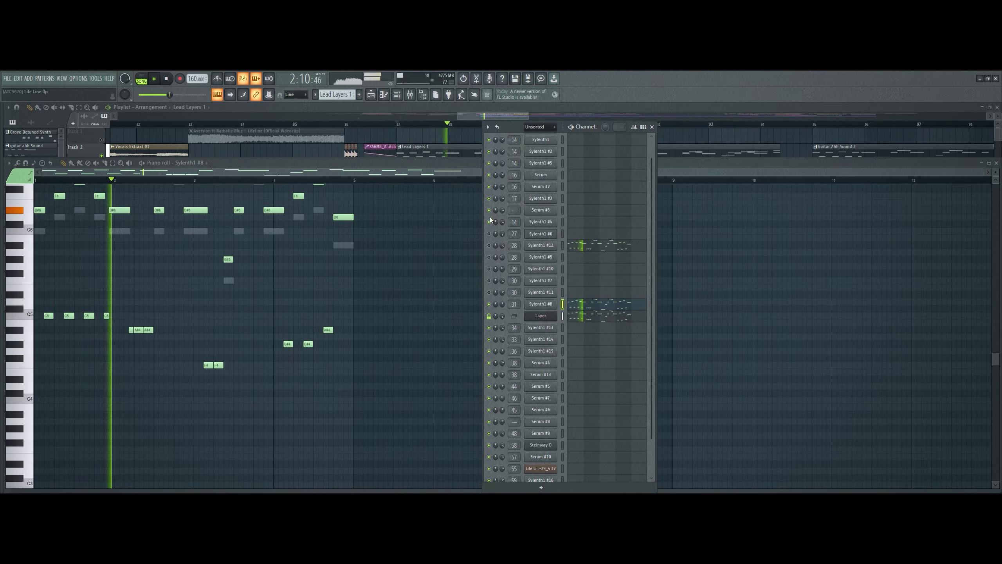
{"action": "left_click", "coordinate": [591, 306]}
{"action": "left_click", "coordinate": [591, 306]}
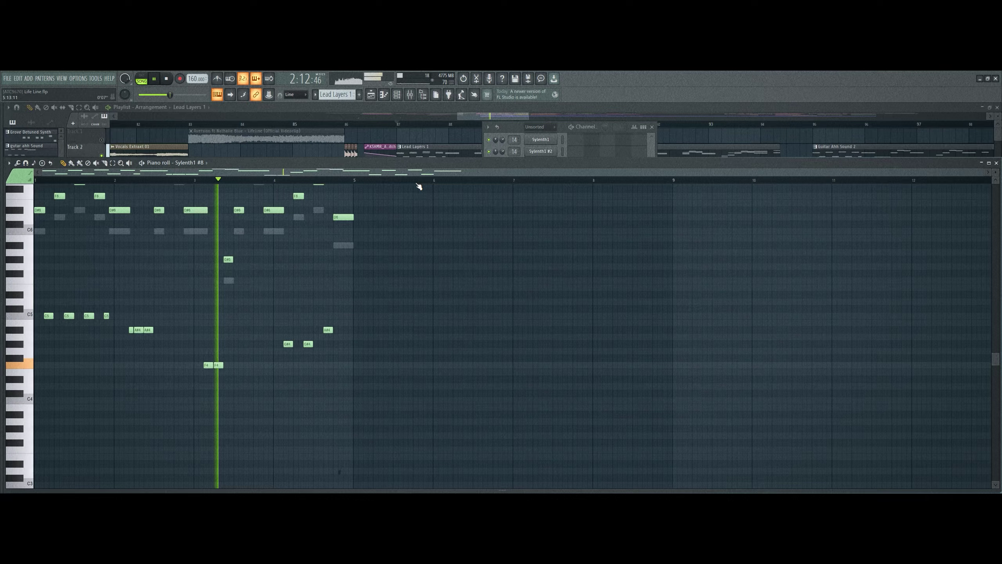
{"action": "scroll", "coordinate": [419, 181], "scroll_direction": "up", "scroll_amount": 1}
{"action": "scroll", "coordinate": [565, 283], "scroll_direction": "up", "scroll_amount": 2}
{"action": "scroll", "coordinate": [564, 284], "scroll_direction": "up", "scroll_amount": 2}
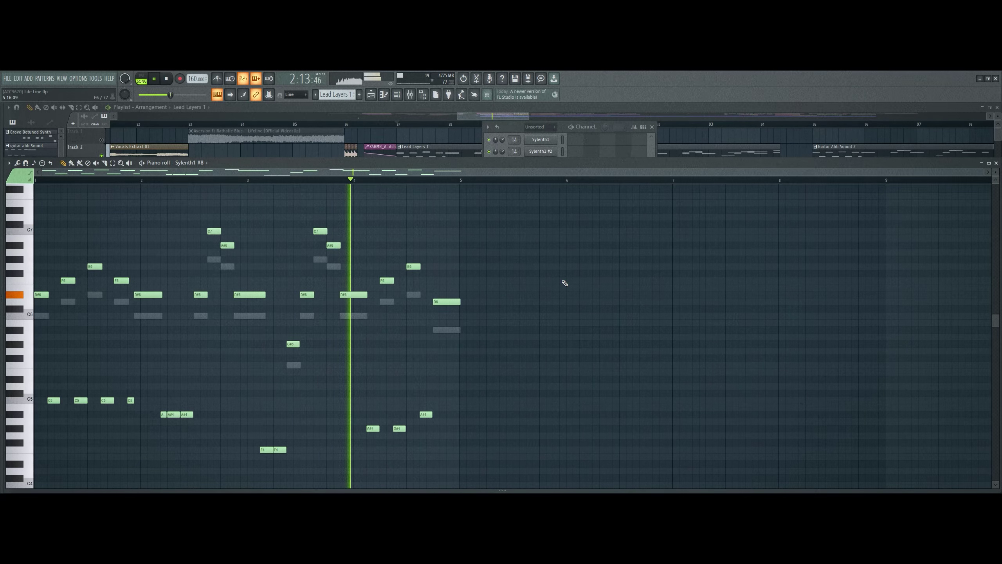
Unmute the Sylenth1 #7, #10, #9, #12 and #6 lead channels one after another while the melody plays
{"action": "left_click", "coordinate": [513, 125]}
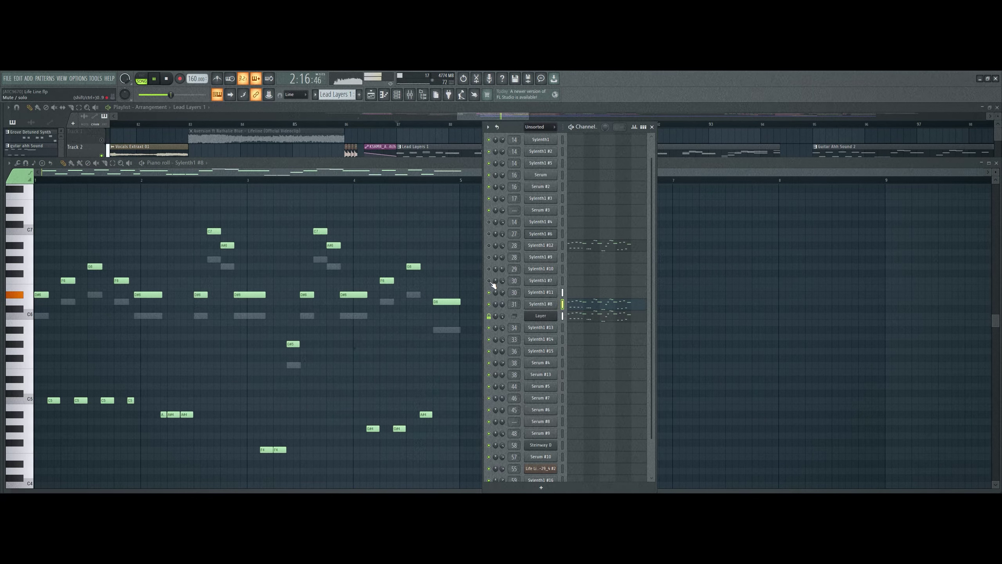
{"action": "left_click", "coordinate": [490, 269]}
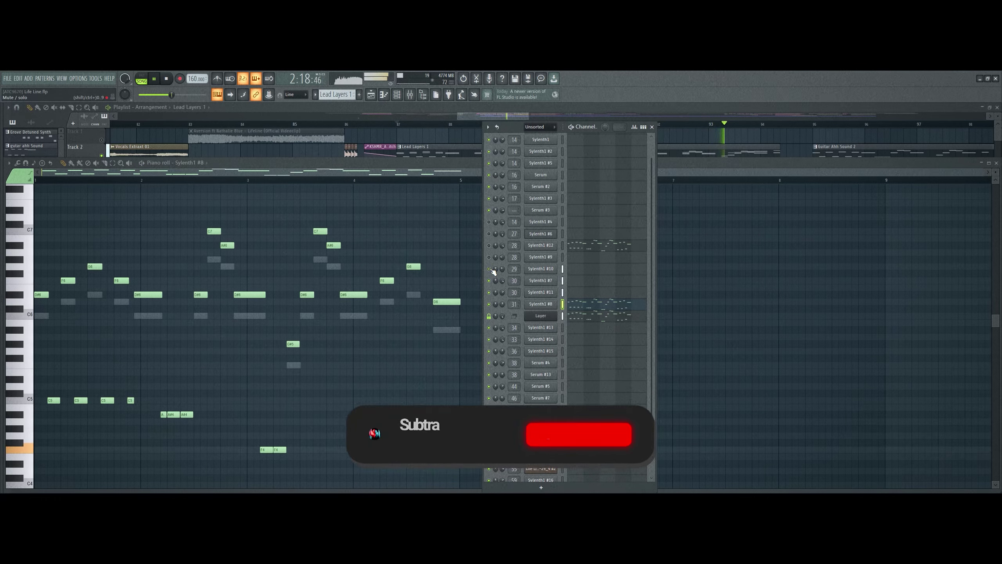
{"action": "left_click", "coordinate": [490, 258]}
{"action": "left_click", "coordinate": [490, 246]}
{"action": "left_click", "coordinate": [490, 233]}
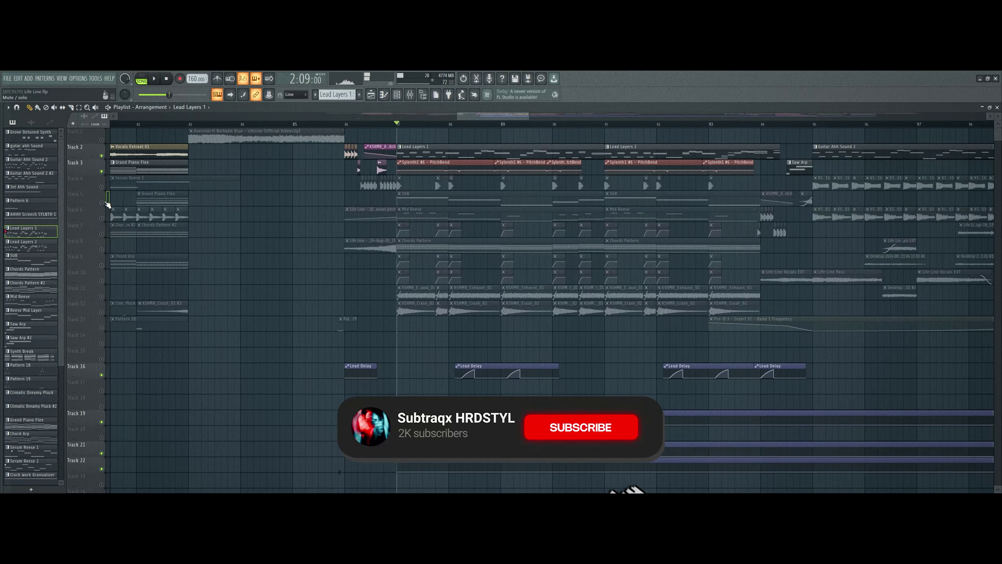
Play the drop with Track 2's leads muted, and solo Track 6 to hear the Mid Reese pattern
{"action": "left_click", "coordinate": [101, 155]}
{"action": "key", "text": "space"}
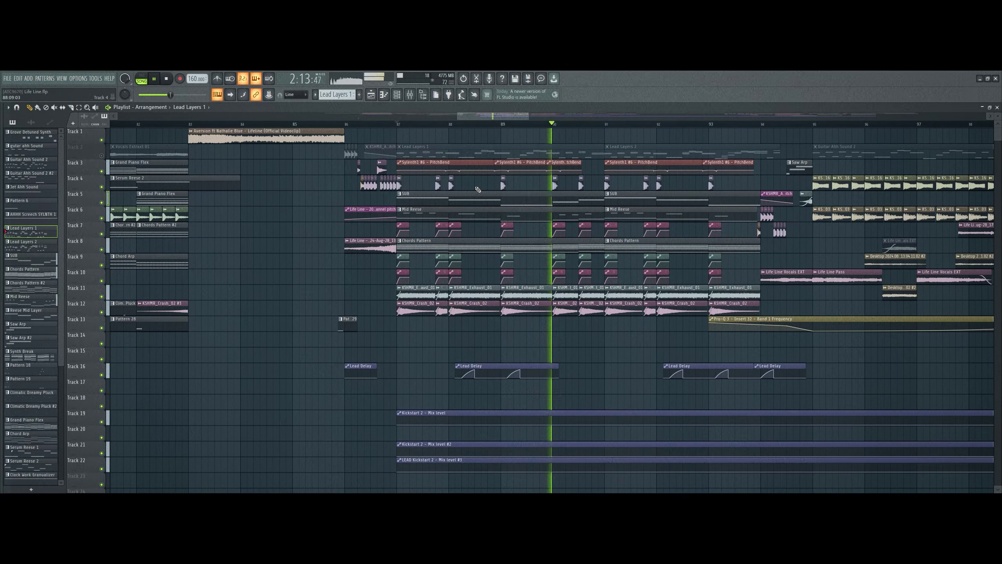
{"action": "right_click", "coordinate": [101, 218]}
{"action": "key", "text": "space"}
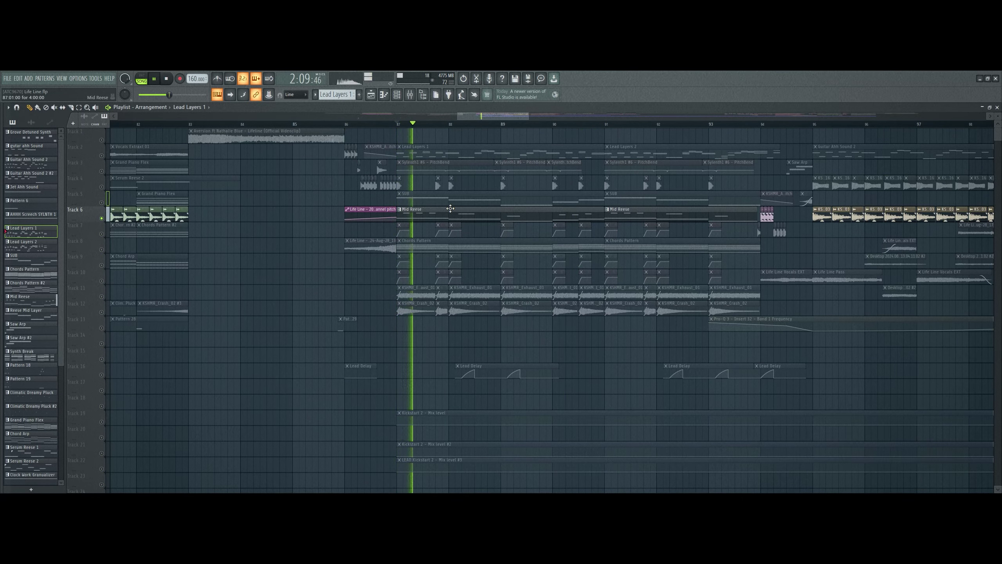
{"action": "left_click", "coordinate": [451, 209]}
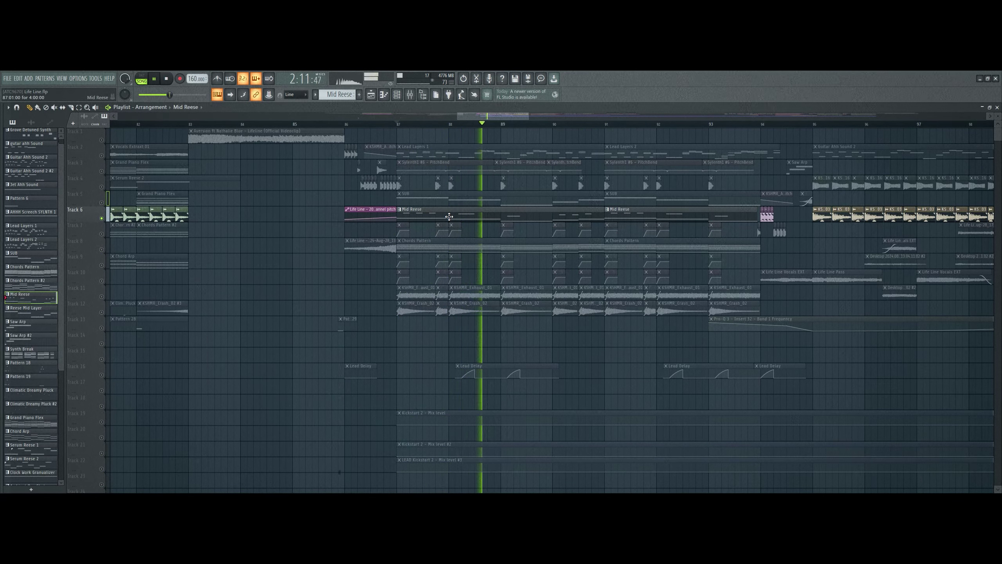
Enable Tracks 19 to 22 alongside the soloed Mid Reese so the Kickstart 2 mix level automation applies
{"action": "key", "text": "space"}
{"action": "scroll", "coordinate": [213, 409], "scroll_direction": "down", "scroll_amount": 4}
{"action": "right_click", "coordinate": [101, 360]}
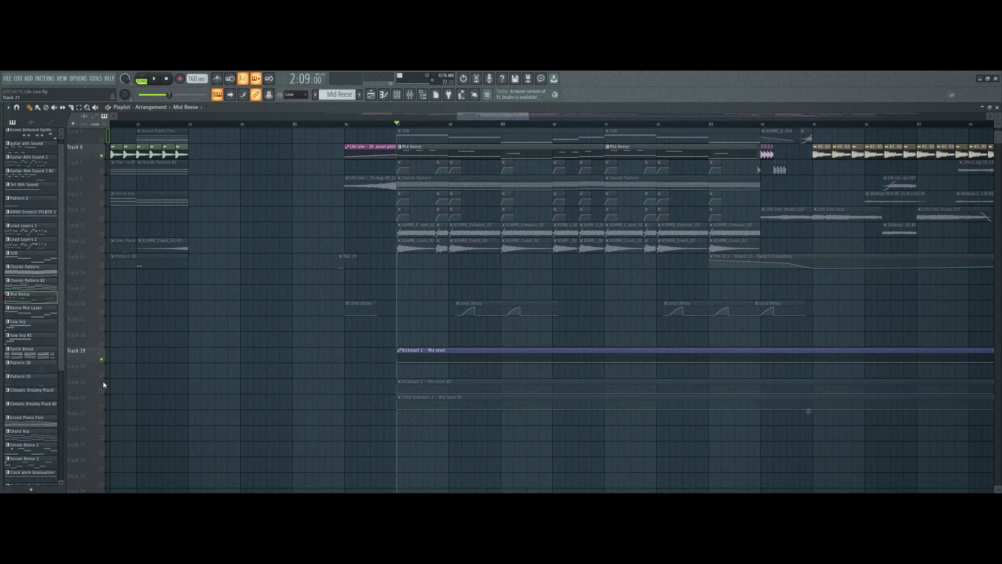
{"action": "left_click_drag", "start_coordinate": [106, 379], "coordinate": [103, 409]}
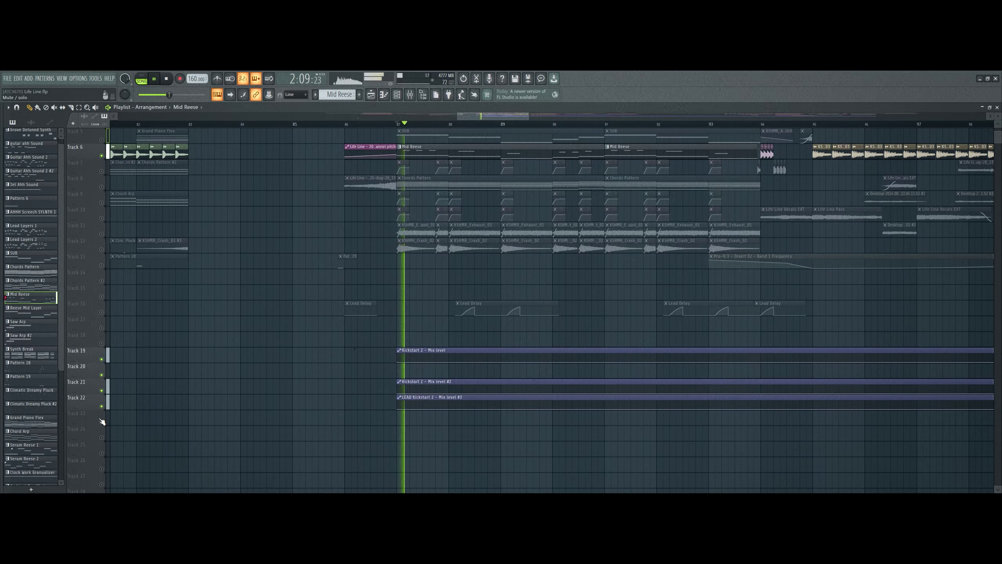
Open the Mid Reese notes of Sylenth1 #13 in the piano roll, examine both note ranges during playback, and close it
{"action": "scroll", "coordinate": [320, 380], "scroll_direction": "up", "scroll_amount": 3}
{"action": "double_click", "coordinate": [447, 199]}
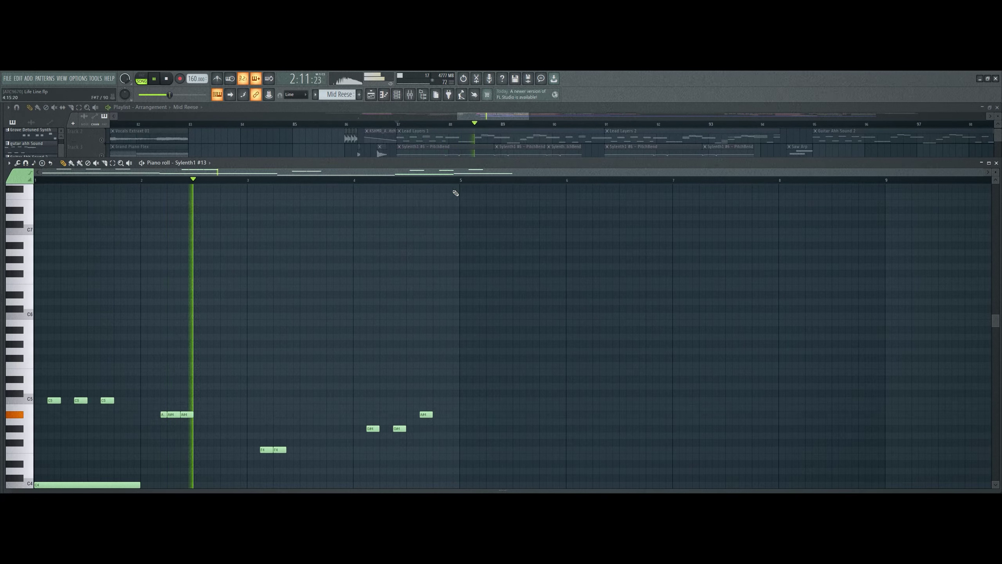
{"action": "scroll", "coordinate": [464, 184], "scroll_direction": "up", "scroll_amount": 1}
{"action": "scroll", "coordinate": [328, 308], "scroll_direction": "down", "scroll_amount": 5}
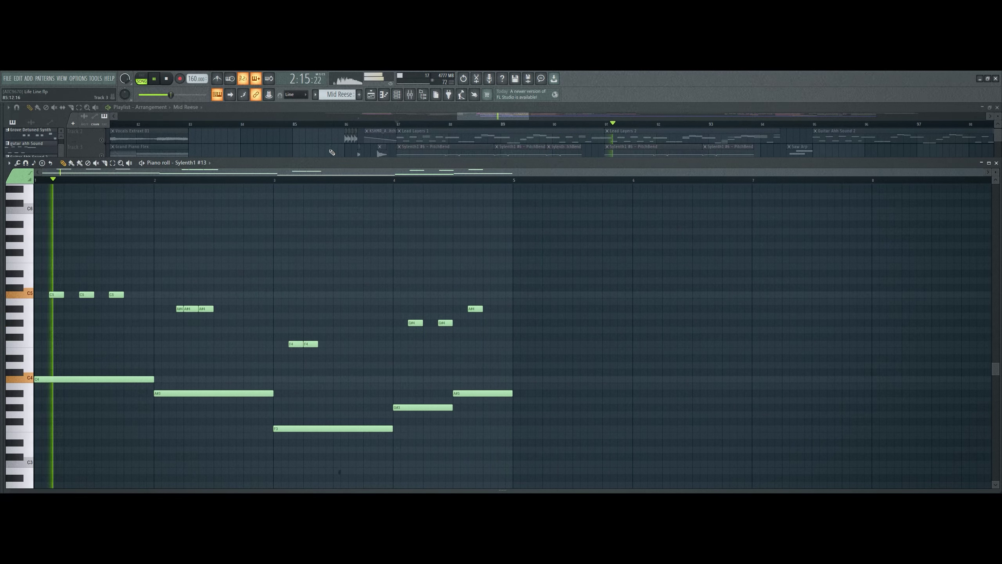
{"action": "right_click", "coordinate": [301, 151]}
Unmute Track 2's lead layers and Track 16's Lead Delay automation, replaying the drop with each addition
{"action": "key", "text": "space"}
{"action": "left_click", "coordinate": [102, 141]}
{"action": "key", "text": "space"}
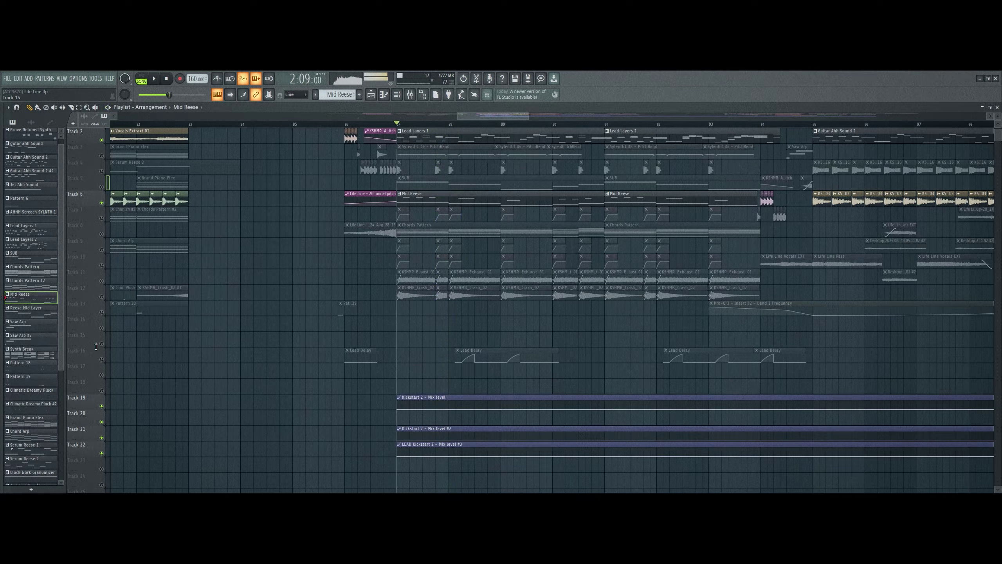
{"action": "key", "text": "space"}
{"action": "left_click", "coordinate": [102, 359]}
{"action": "key", "text": "space"}
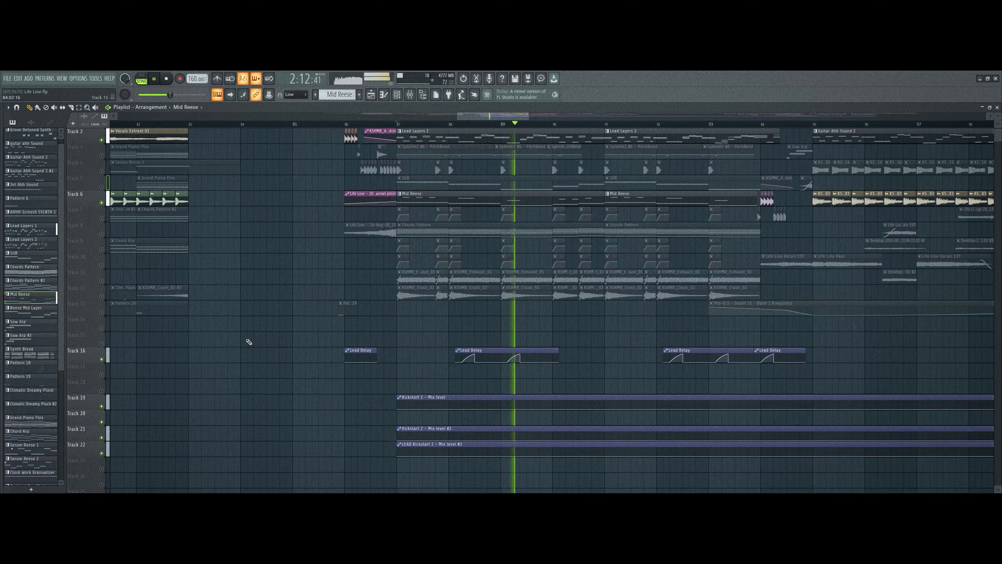
Unmute Track 3's Sylenth1 #6 pitch bend automation and replay the drop from partway through Lead Layers 1
{"action": "left_click", "coordinate": [102, 155]}
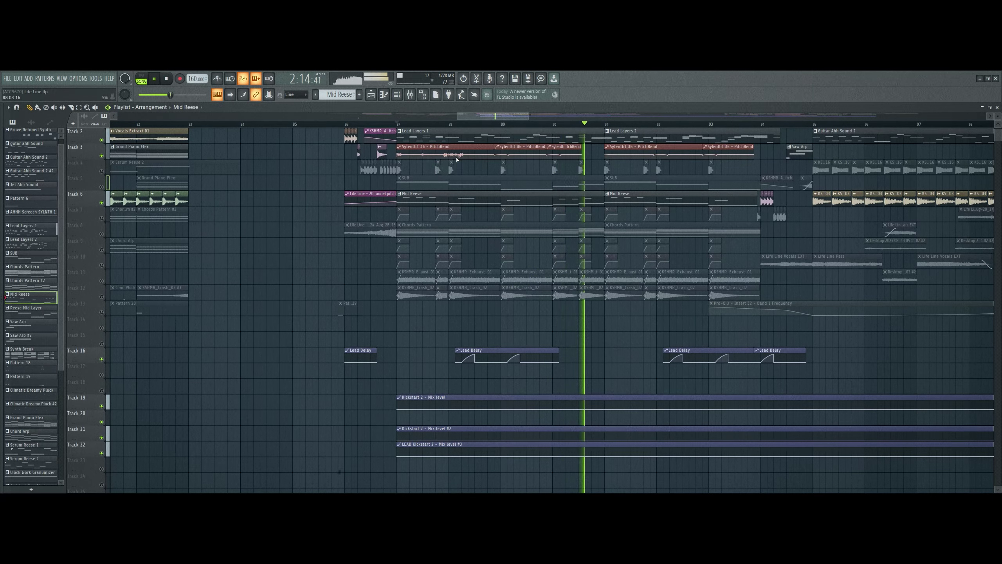
{"action": "left_click", "coordinate": [442, 125]}
{"action": "key", "text": "space"}
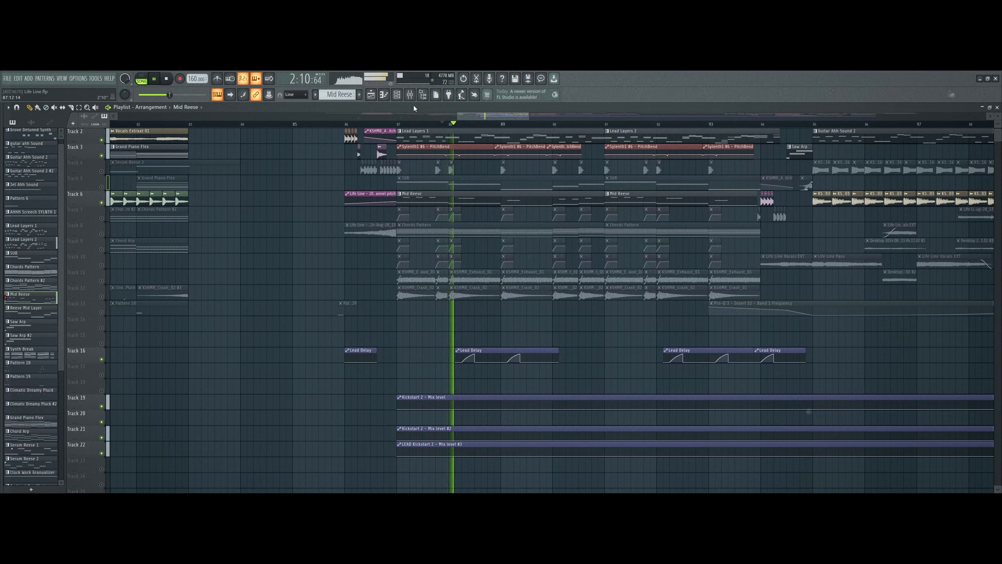
{"action": "scroll", "coordinate": [372, 160], "scroll_direction": "up", "scroll_amount": 1}
{"action": "scroll", "coordinate": [462, 128], "scroll_direction": "up", "scroll_amount": 3}
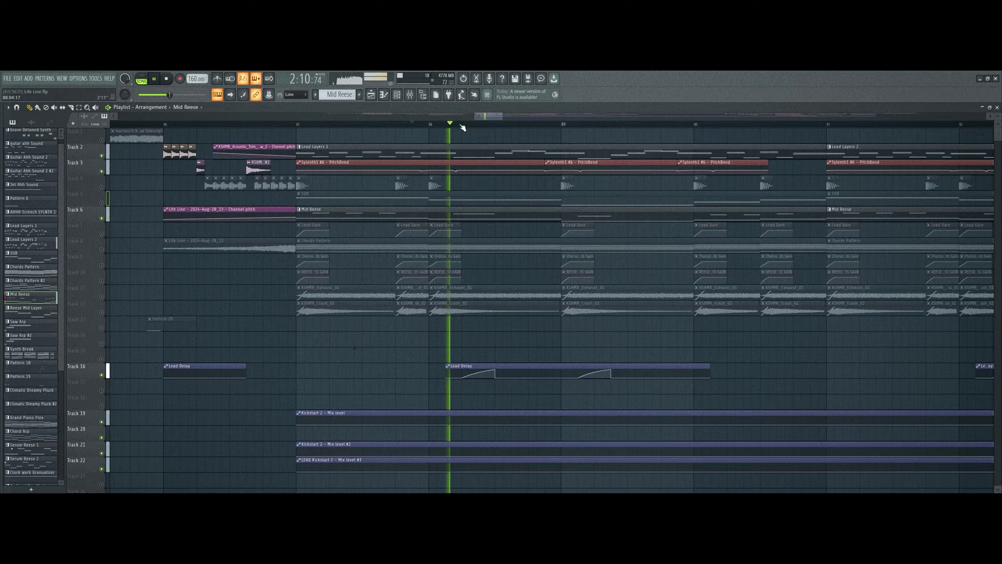
{"action": "scroll", "coordinate": [462, 127], "scroll_direction": "down", "scroll_amount": 3}
{"action": "key", "text": "space"}
Unmute Track 4 and the gain automation on Tracks 7, 9 and 10, and play the layers together
{"action": "left_click", "coordinate": [102, 187]}
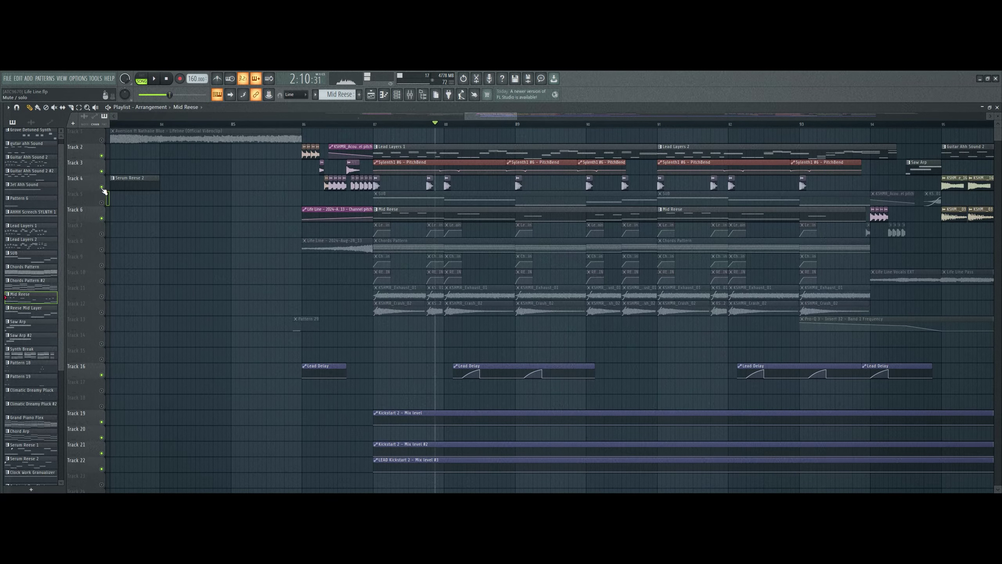
{"action": "left_click_drag", "start_coordinate": [102, 280], "coordinate": [104, 267]}
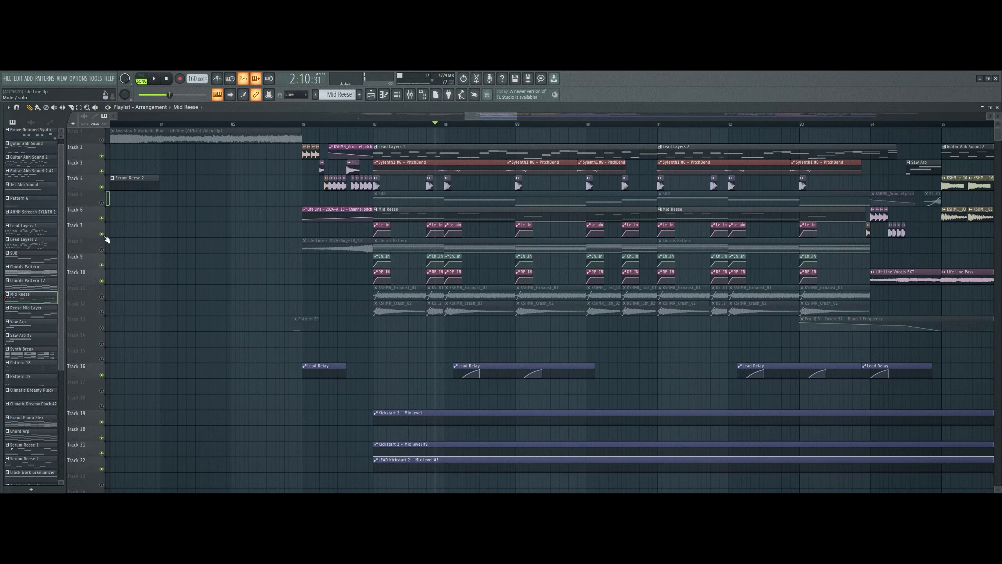
{"action": "key", "text": "space"}
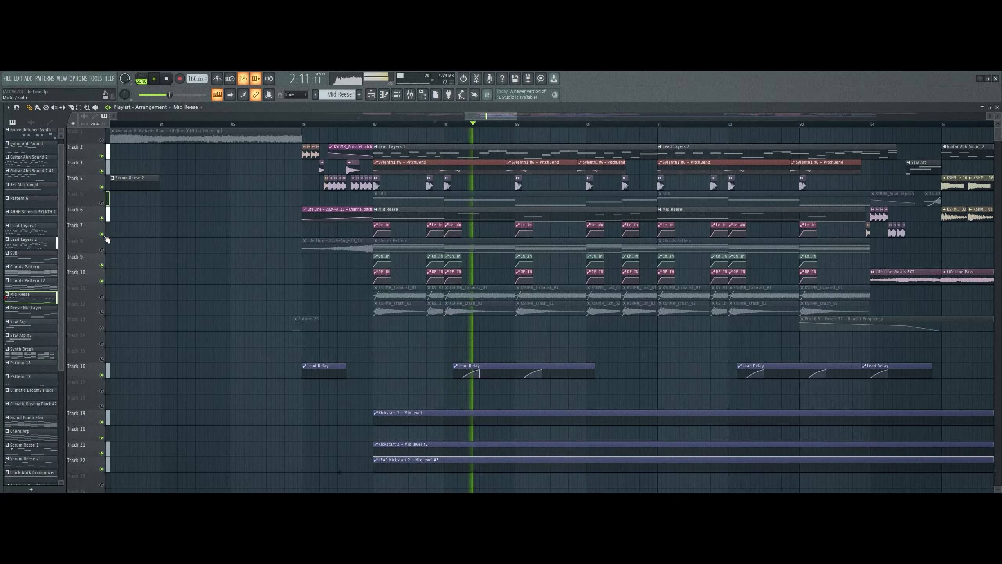
Solo the SUB, KSHMR_Exhaust_01 and KSHMR_Crash_02 tracks in turn to hear each, and restore all tracks
{"action": "right_click", "coordinate": [101, 202]}
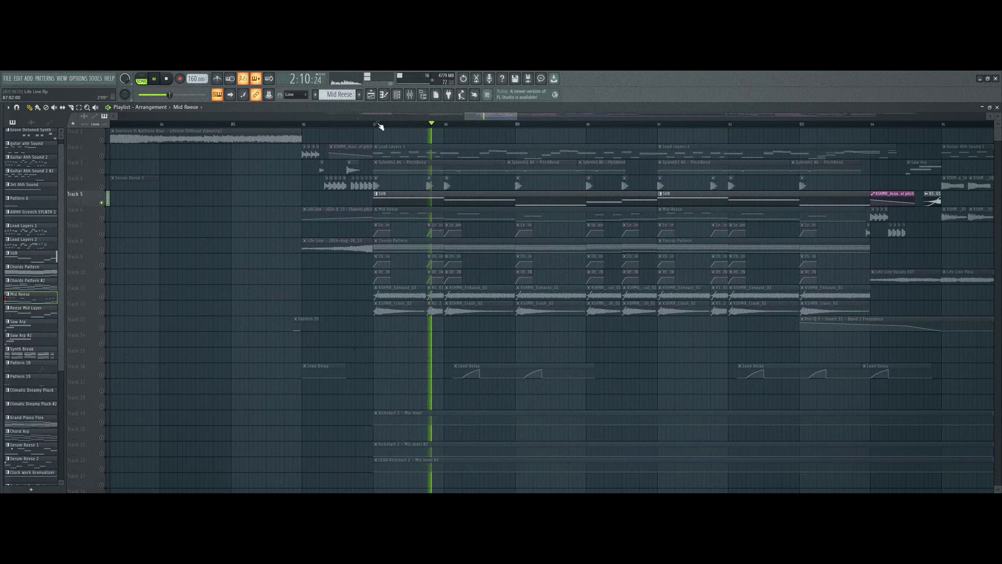
{"action": "key", "text": "space"}
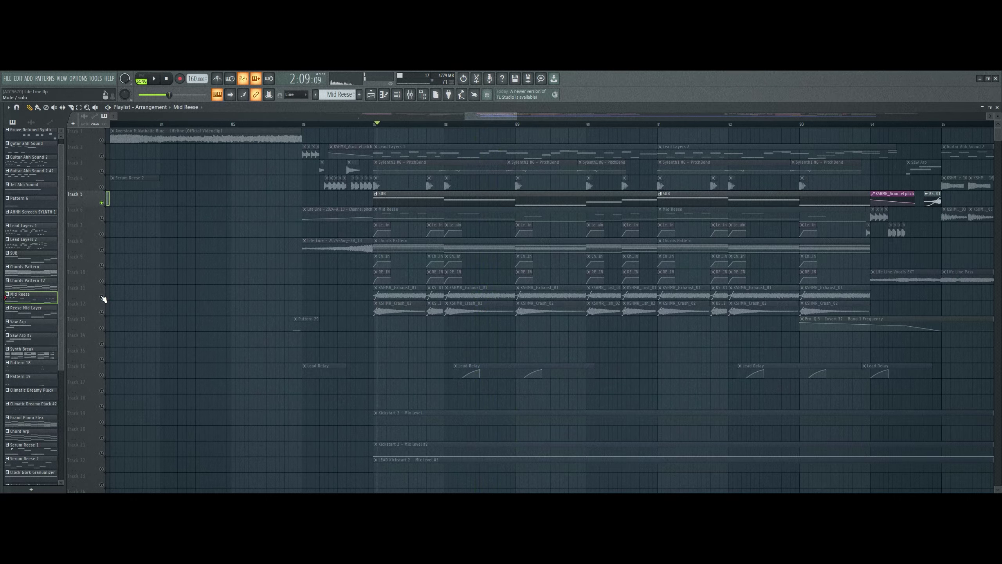
{"action": "right_click", "coordinate": [101, 296]}
{"action": "key", "text": "space"}
{"action": "key", "text": "space"}
{"action": "right_click", "coordinate": [102, 312]}
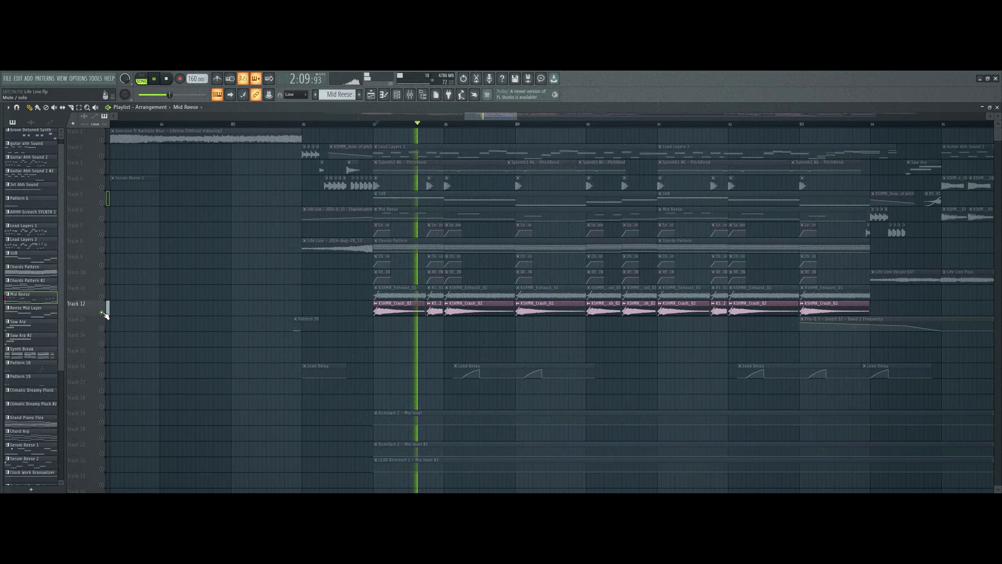
{"action": "right_click", "coordinate": [101, 312]}
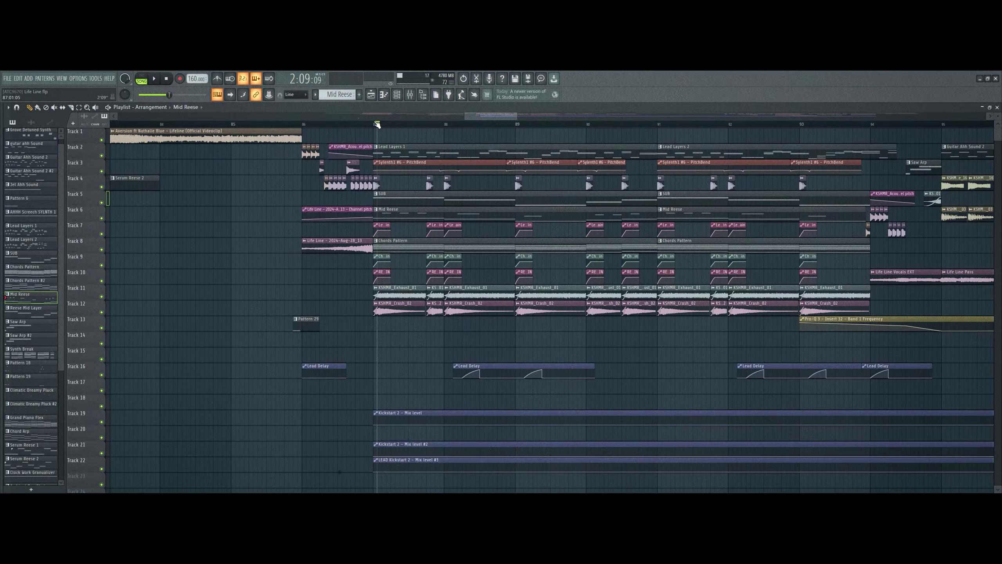
Play the full drop with every track active and survey its arrangement up to the following vocal section
{"action": "key", "text": "space"}
{"action": "scroll", "coordinate": [391, 126], "scroll_direction": "down", "scroll_amount": 5}
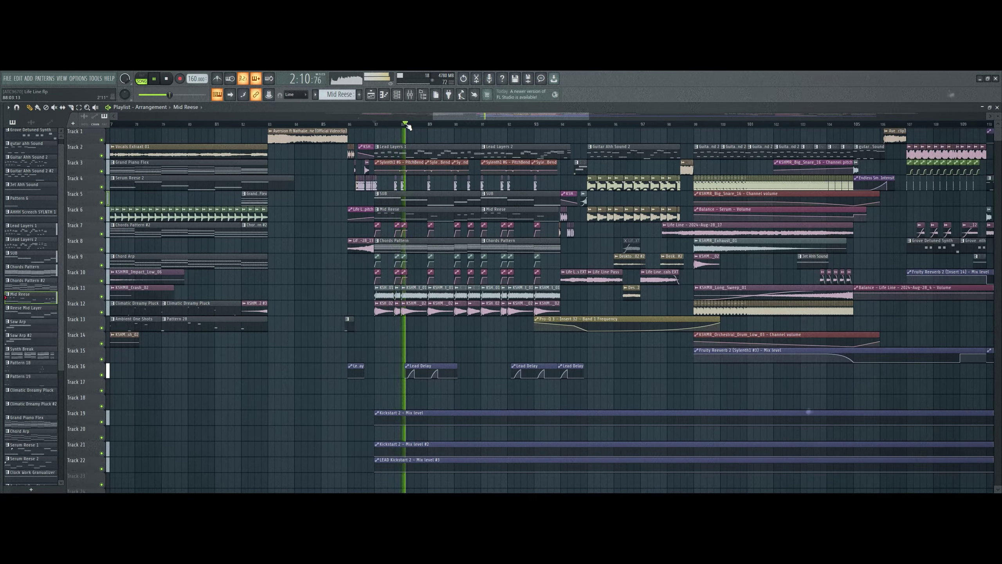
{"action": "scroll", "coordinate": [407, 125], "scroll_direction": "down", "scroll_amount": 2}
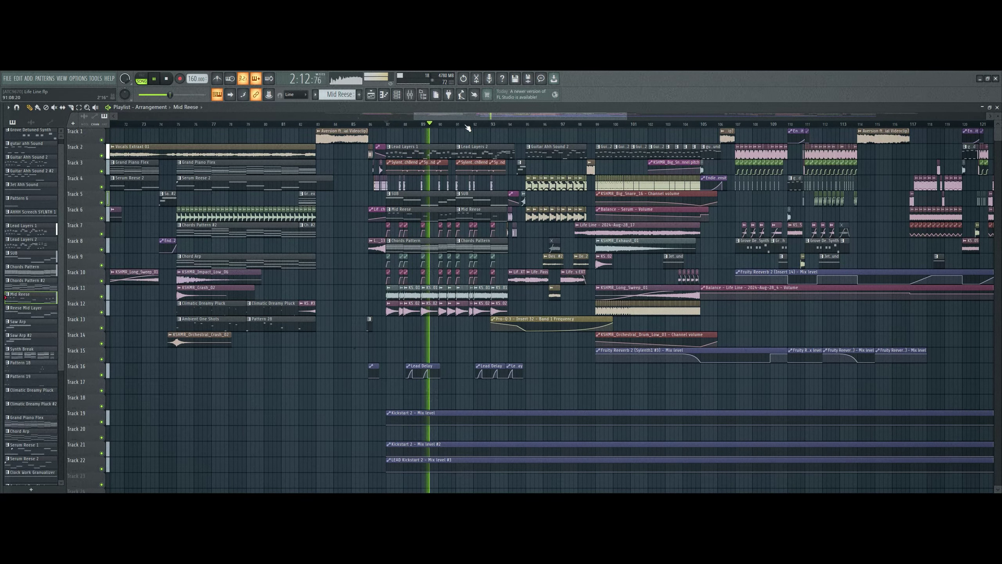
{"action": "scroll", "coordinate": [467, 127], "scroll_direction": "up", "scroll_amount": 6}
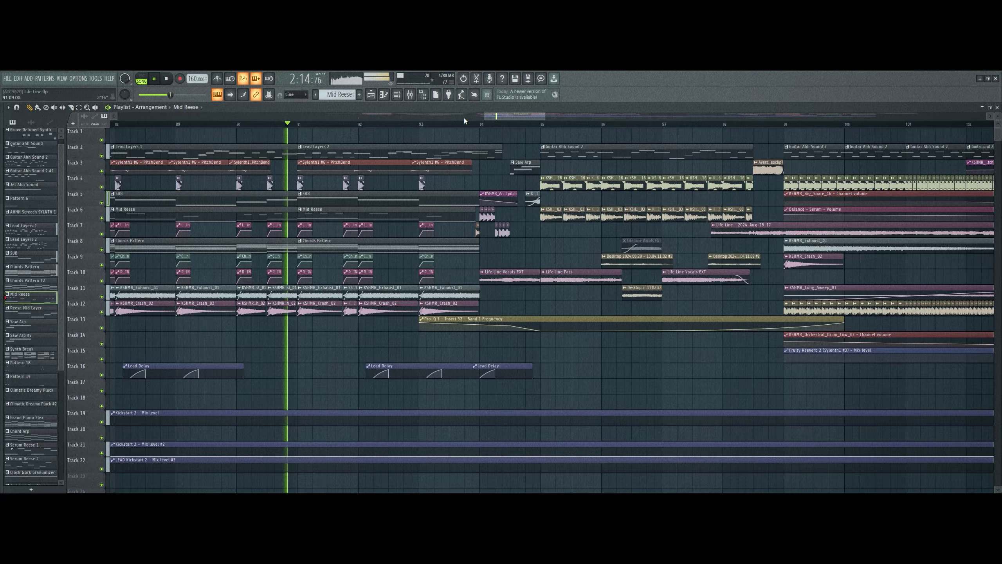
{"action": "scroll", "coordinate": [463, 118], "scroll_direction": "down", "scroll_amount": 3}
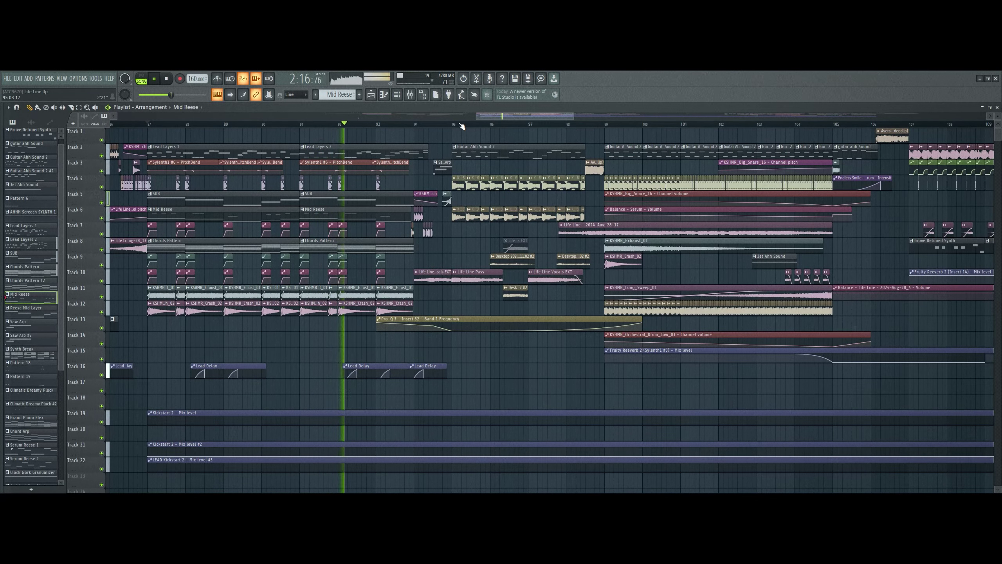
{"action": "scroll", "coordinate": [462, 126], "scroll_direction": "up", "scroll_amount": 2}
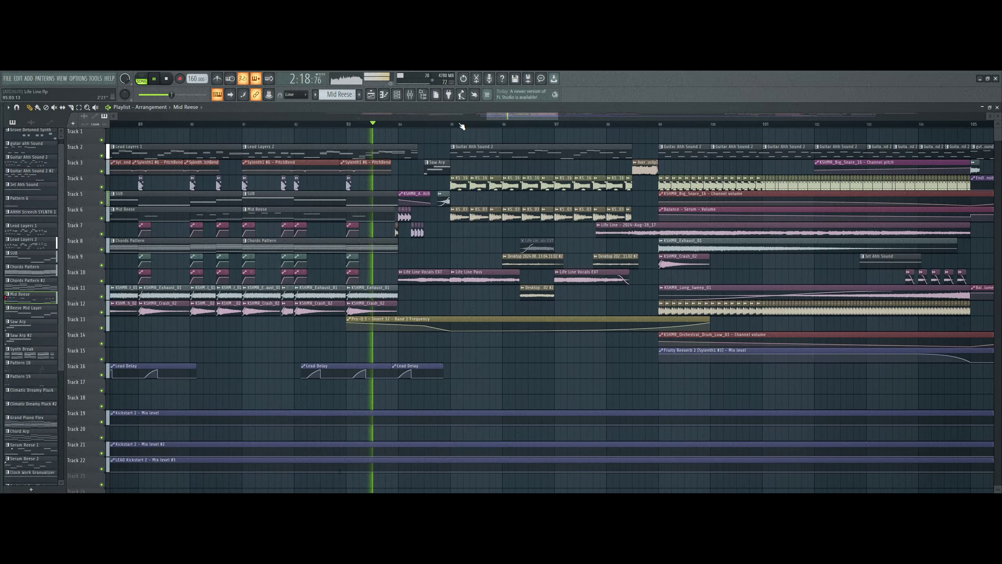
{"action": "scroll", "coordinate": [462, 126], "scroll_direction": "up", "scroll_amount": 4}
{"action": "key", "text": "space"}
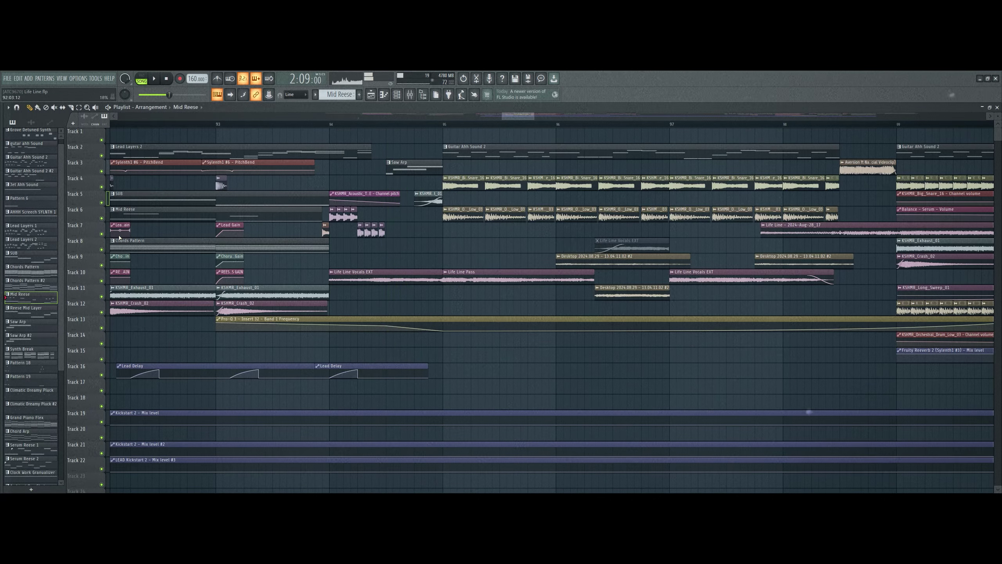
Isolate Tracks 5, 6 and 7 and set playback to start at the drum fill after the drop
{"action": "right_click", "coordinate": [101, 234]}
{"action": "left_click", "coordinate": [102, 219]}
{"action": "left_click", "coordinate": [101, 202]}
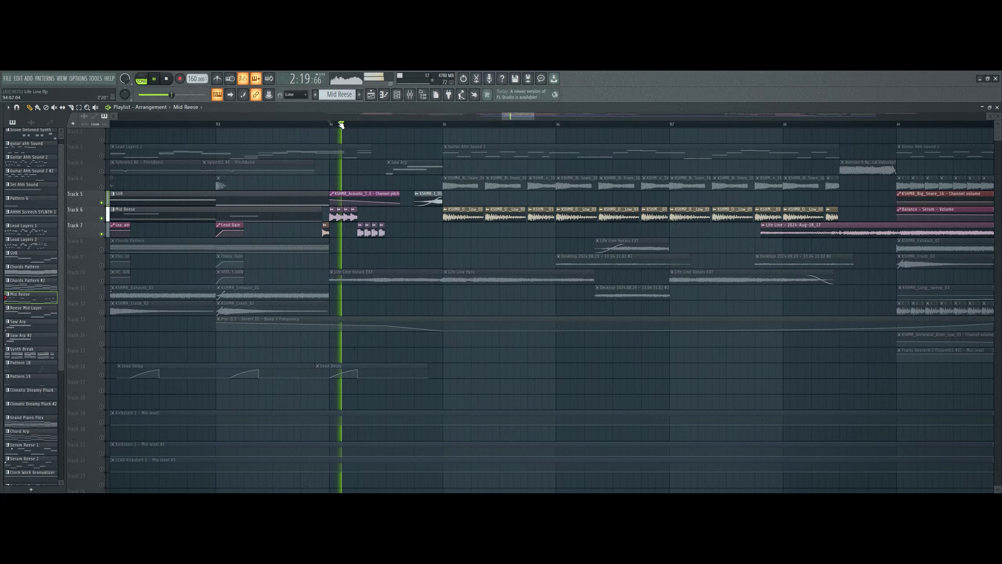
{"action": "scroll", "coordinate": [341, 125], "scroll_direction": "up", "scroll_amount": 2}
{"action": "left_click", "coordinate": [340, 124]}
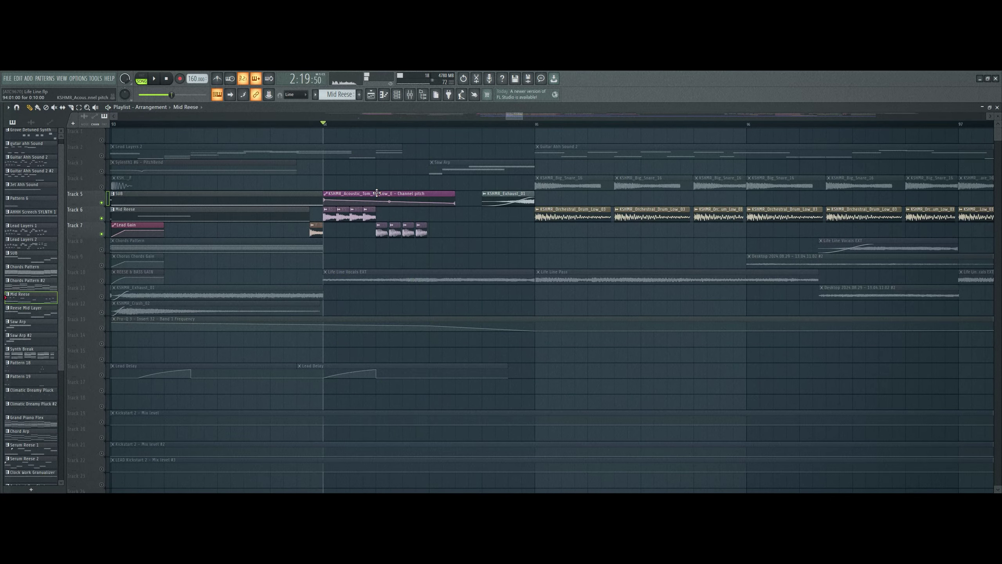
Open the tom's channel pitch automation and the KSHMR_Acoustic_Tom_06_Low_E sample settings, and play the fill
{"action": "double_click", "coordinate": [377, 193]}
{"action": "double_click", "coordinate": [382, 225]}
{"action": "key", "text": "space"}
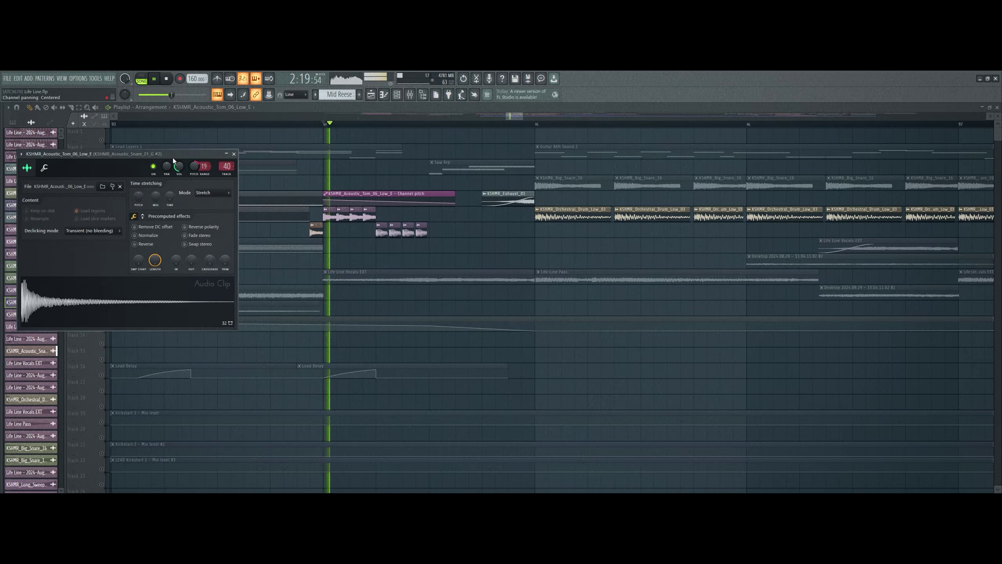
{"action": "key", "text": "space"}
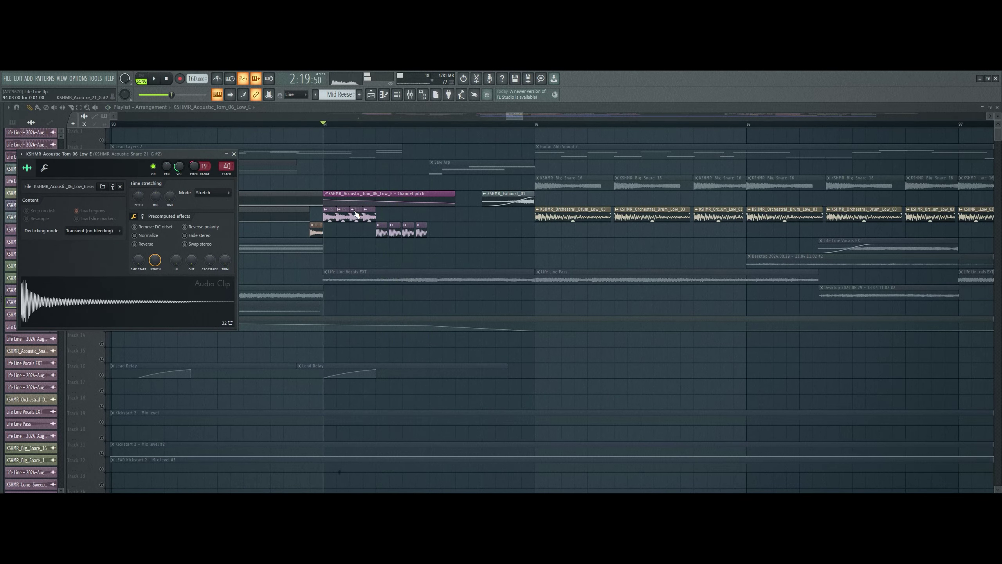
Open the fill's KSHMR_Acoustic_Snare_21_G and tom sample settings, close the windows, and replay the fill
{"action": "double_click", "coordinate": [355, 213]}
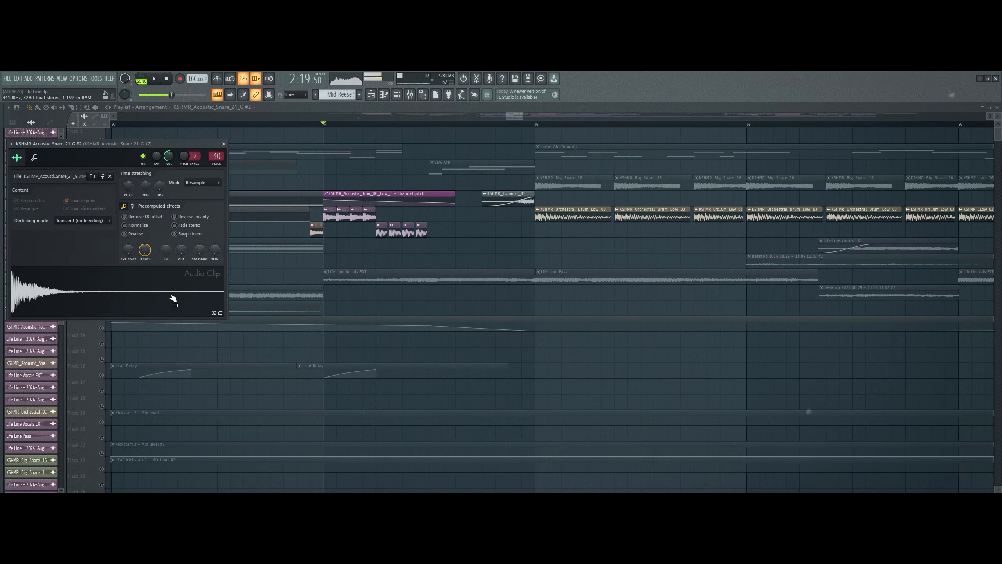
{"action": "double_click", "coordinate": [383, 229]}
{"action": "key", "text": "Escape"}
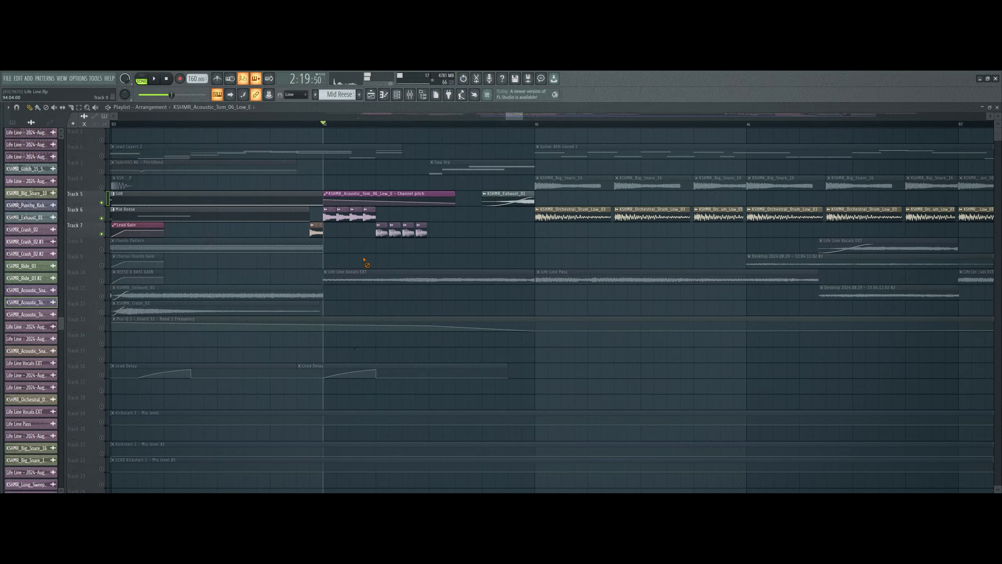
{"action": "key", "text": "space"}
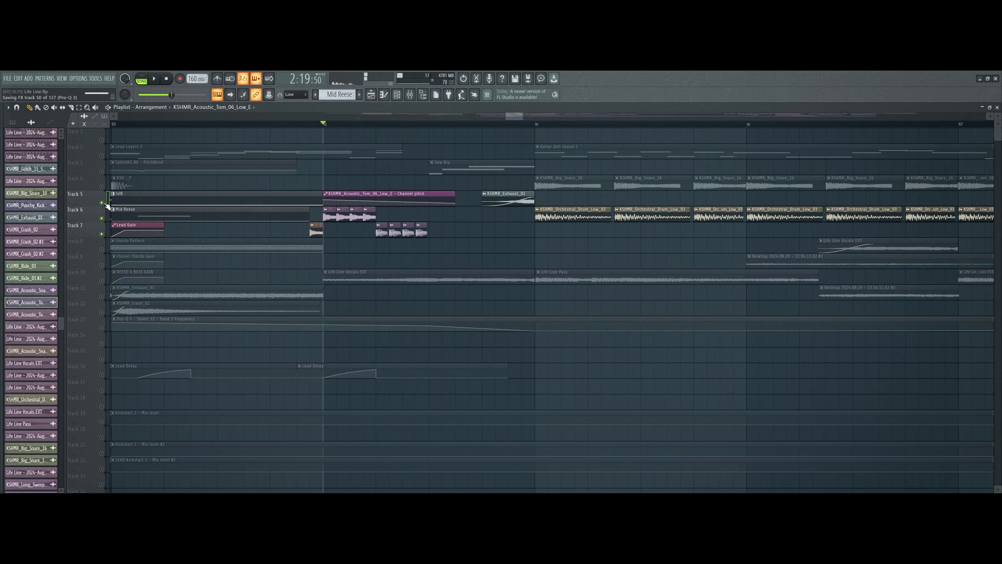
Play the transition after the drum fill with all tracks active, then with only Track 5's KSHMR_Exhaust_01 effect, and reactivate all tracks
{"action": "right_click", "coordinate": [104, 203]}
{"action": "key", "text": "space"}
{"action": "scroll", "coordinate": [434, 125], "scroll_direction": "down", "scroll_amount": 3}
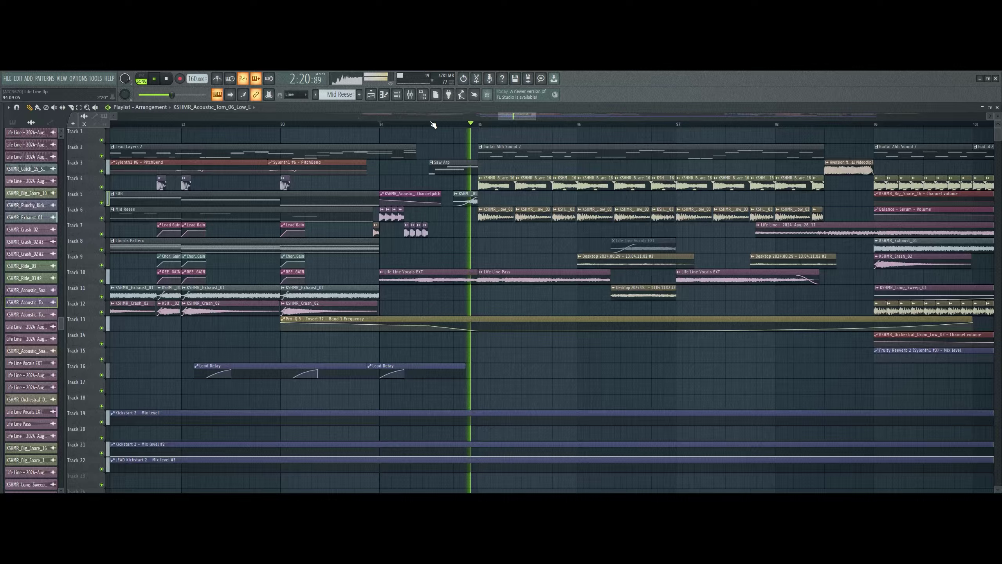
{"action": "right_click", "coordinate": [102, 202]}
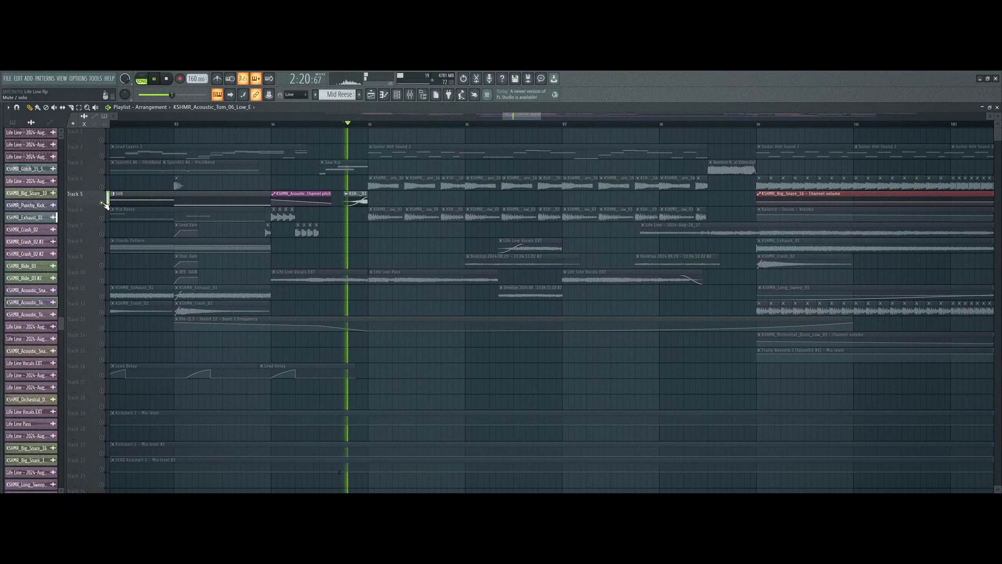
{"action": "right_click", "coordinate": [102, 203]}
{"action": "key", "text": "space"}
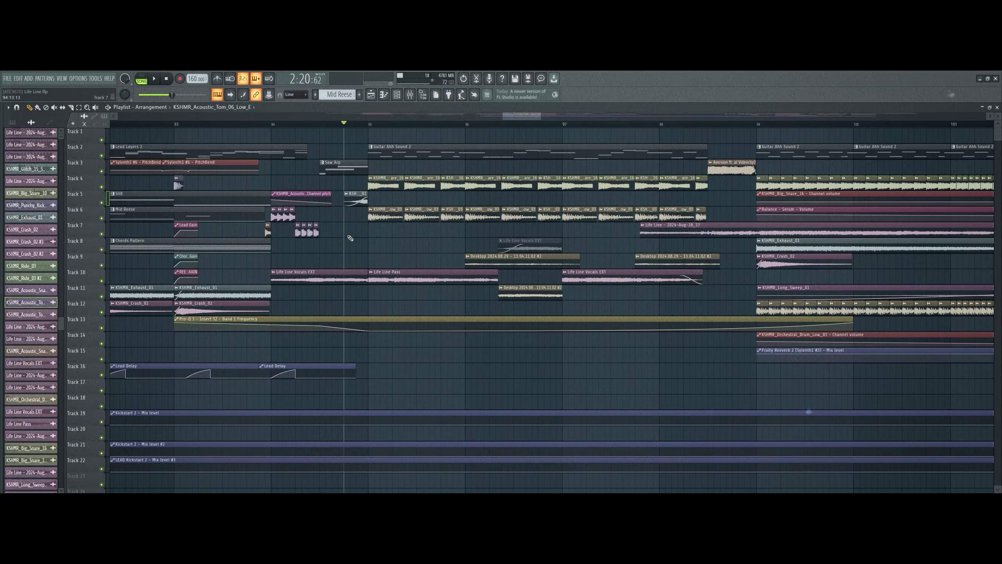
Play the section following the fill, auditioning Track 10's vocals and Track 4's big snare hits in isolation
{"action": "right_click", "coordinate": [102, 280]}
{"action": "key", "text": "space"}
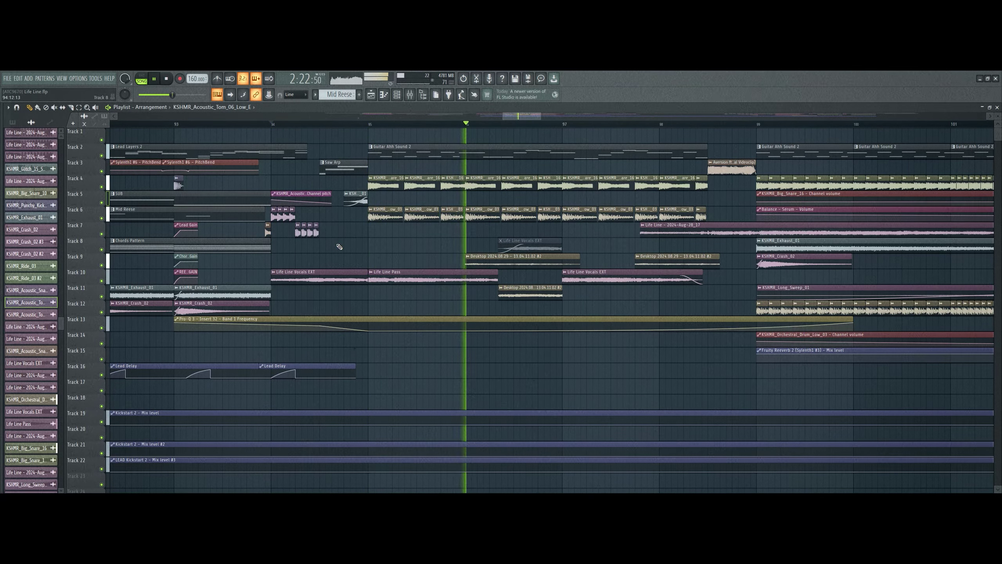
{"action": "left_click", "coordinate": [102, 187], "text": "ctrl"}
{"action": "key", "text": "space"}
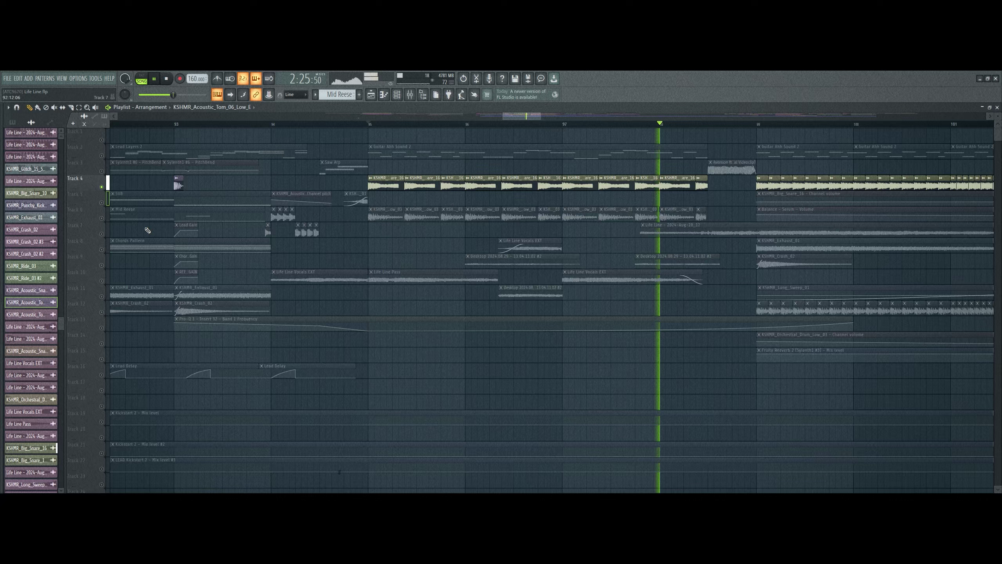
Audition Track 6's orchestral drum hits in isolation, reactivate all tracks and select a KSHMR_Orchestral_Drum_Low_03 clip
{"action": "left_click", "coordinate": [101, 218], "text": "ctrl"}
{"action": "key", "text": "space"}
{"action": "key", "text": "space"}
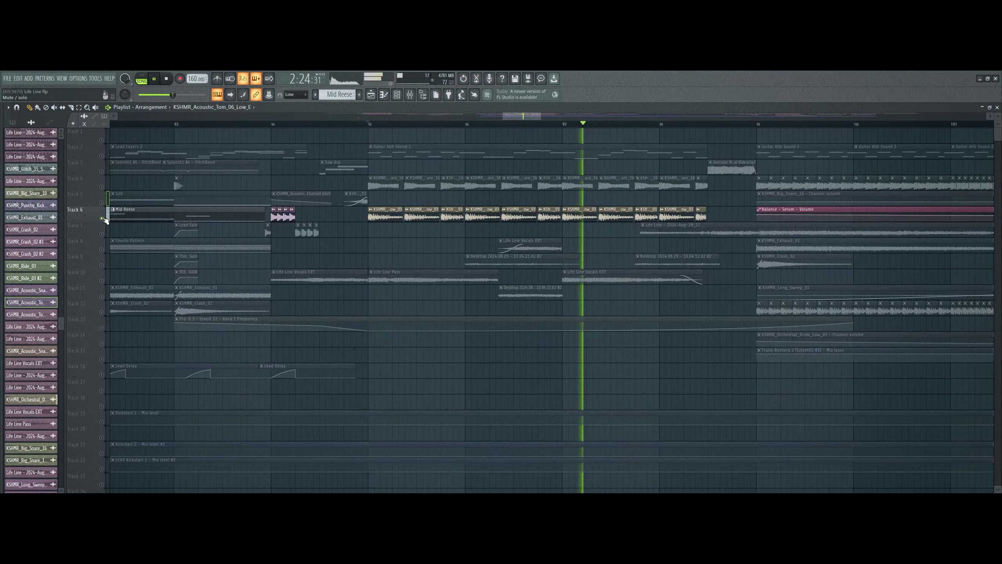
{"action": "left_click", "coordinate": [102, 218], "text": "ctrl"}
{"action": "key", "text": "space"}
{"action": "key", "text": "space"}
{"action": "key", "text": "space"}
{"action": "left_click", "coordinate": [386, 221]}
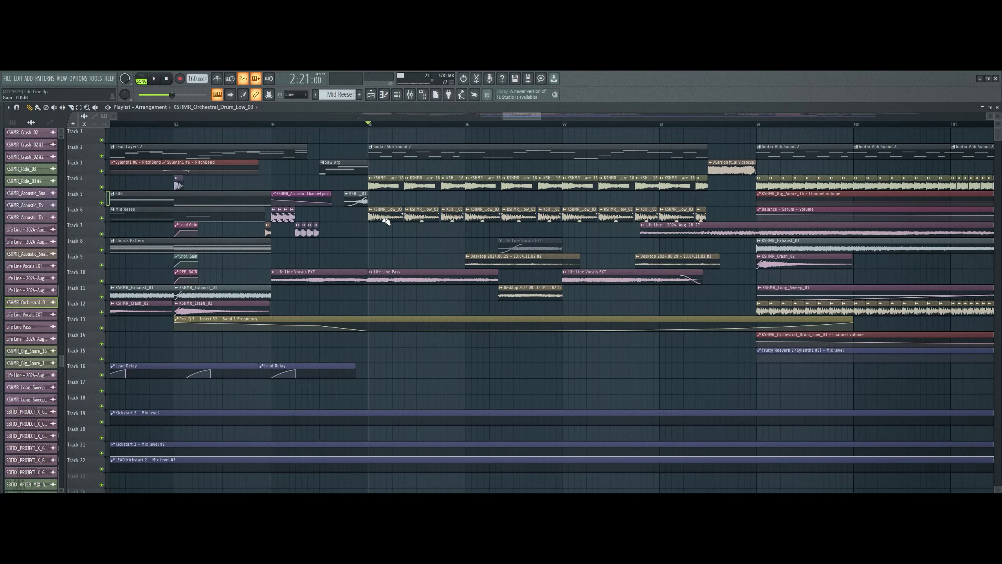
Play the vocal section with every track active and survey the arrangement through the build-up to the following drop
{"action": "key", "text": "space"}
{"action": "scroll", "coordinate": [408, 114], "scroll_direction": "down", "scroll_amount": 3}
{"action": "scroll", "coordinate": [408, 113], "scroll_direction": "right", "scroll_amount": 4}
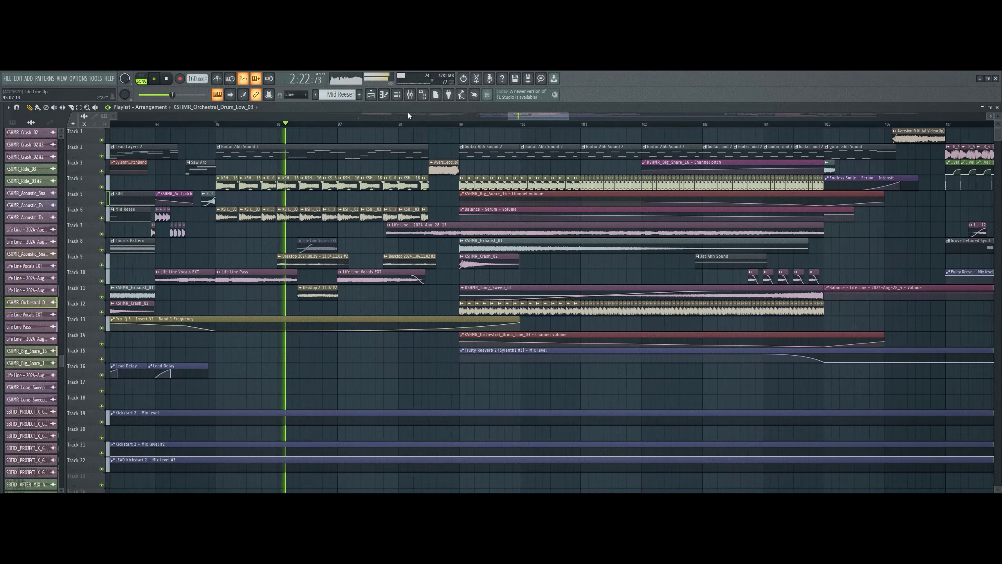
{"action": "scroll", "coordinate": [397, 118], "scroll_direction": "down", "scroll_amount": 2}
{"action": "scroll", "coordinate": [400, 124], "scroll_direction": "down", "scroll_amount": 2}
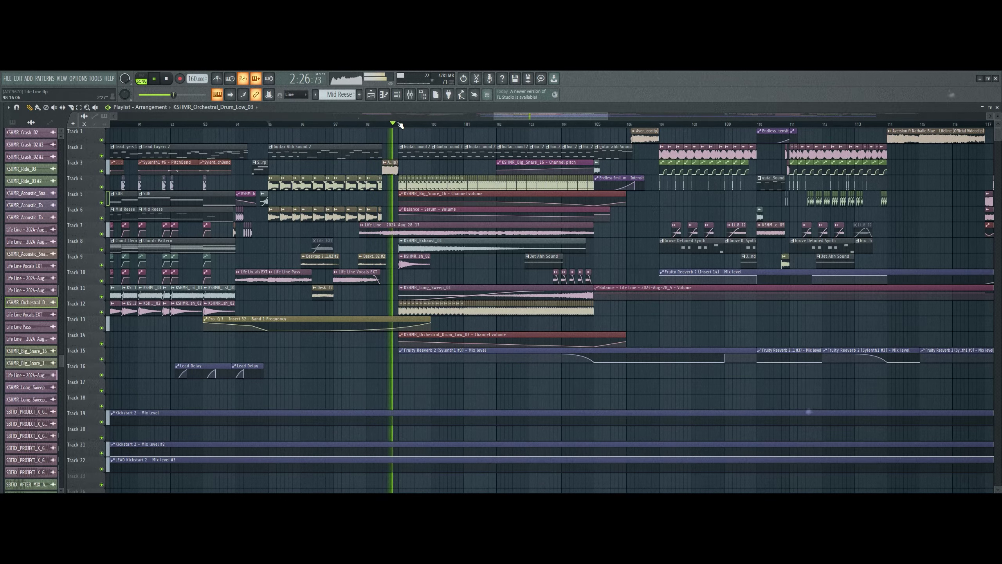
{"action": "scroll", "coordinate": [398, 118], "scroll_direction": "right", "scroll_amount": 3}
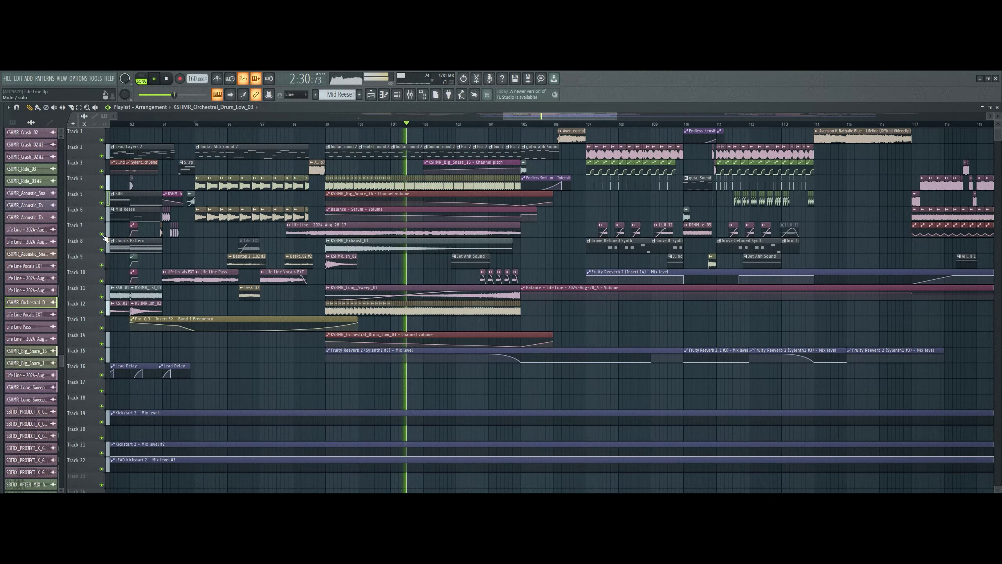
Audition Track 7's Life Line audio and Track 4's snare build in isolation during the build-up
{"action": "right_click", "coordinate": [102, 234]}
{"action": "right_click", "coordinate": [102, 234]}
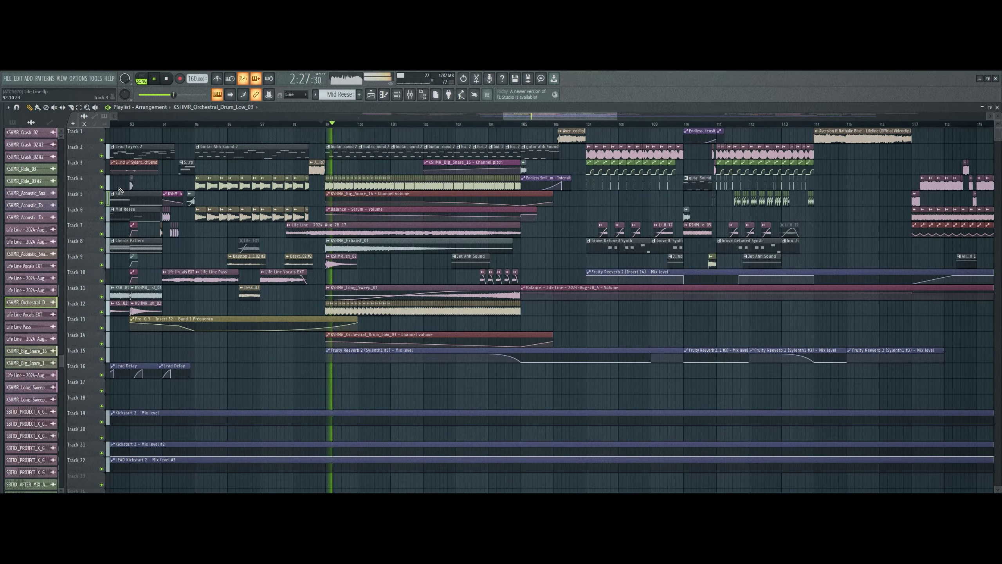
{"action": "right_click", "coordinate": [101, 187]}
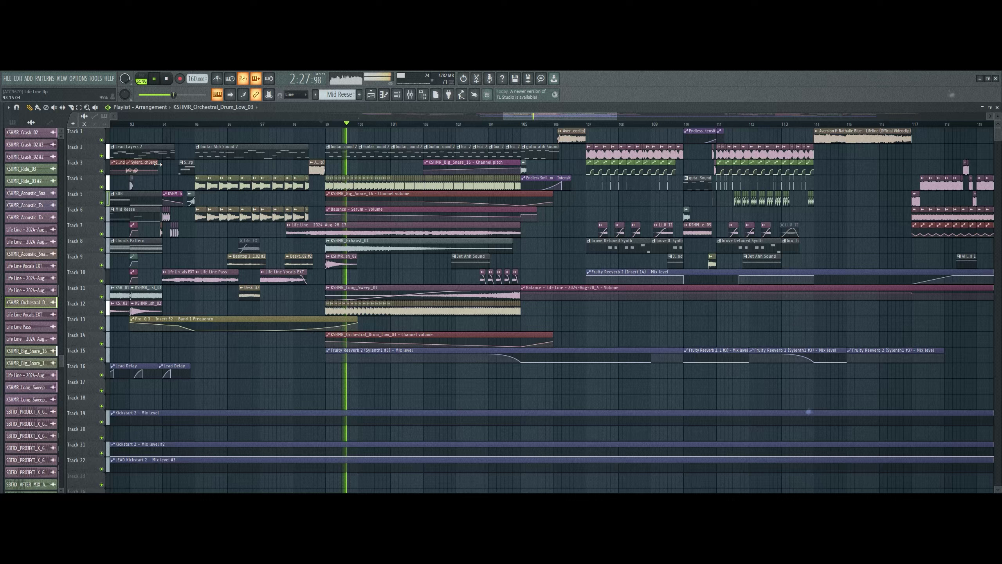
Isolate Track 2, play the Guitar Ahh Sound 2 pattern and show its instruments in the channel rack
{"action": "key", "text": "space"}
{"action": "right_click", "coordinate": [102, 156]}
{"action": "key", "text": "space"}
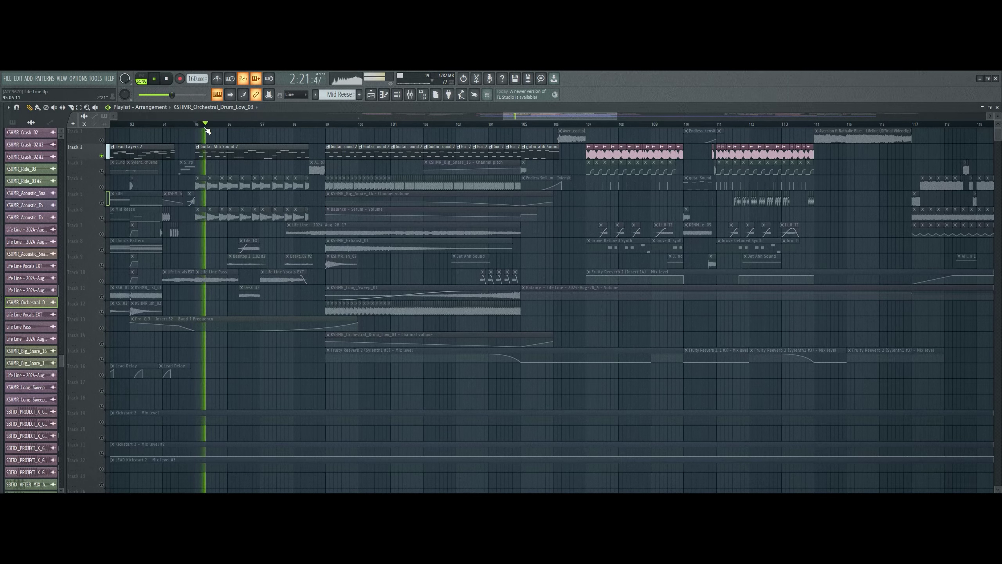
{"action": "left_click_drag", "start_coordinate": [207, 129], "coordinate": [282, 125]}
{"action": "scroll", "coordinate": [292, 124], "scroll_direction": "up", "scroll_amount": 2}
{"action": "scroll", "coordinate": [292, 125], "scroll_direction": "up", "scroll_amount": 2}
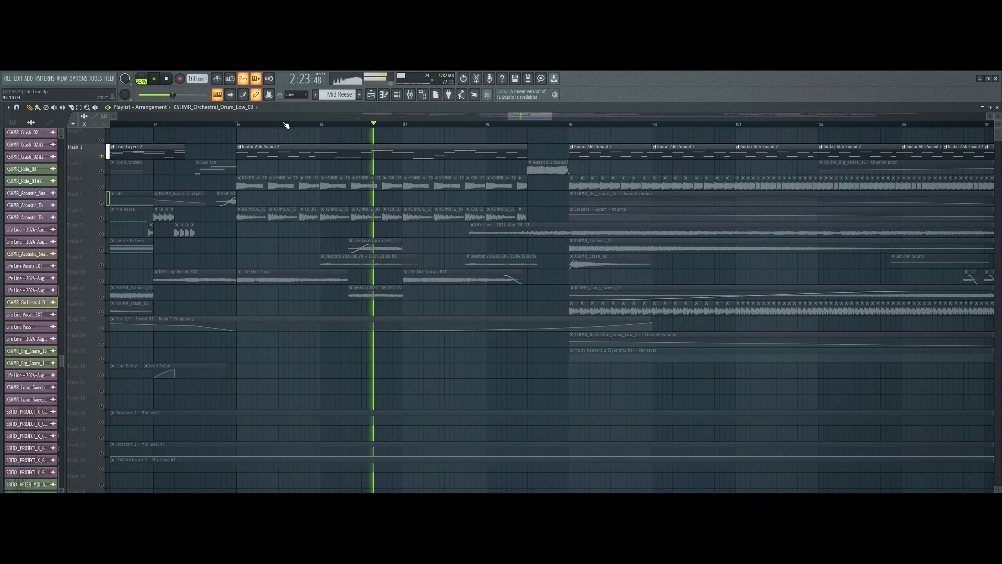
{"action": "left_click", "coordinate": [277, 148]}
{"action": "key", "text": "space"}
{"action": "left_click", "coordinate": [400, 97]}
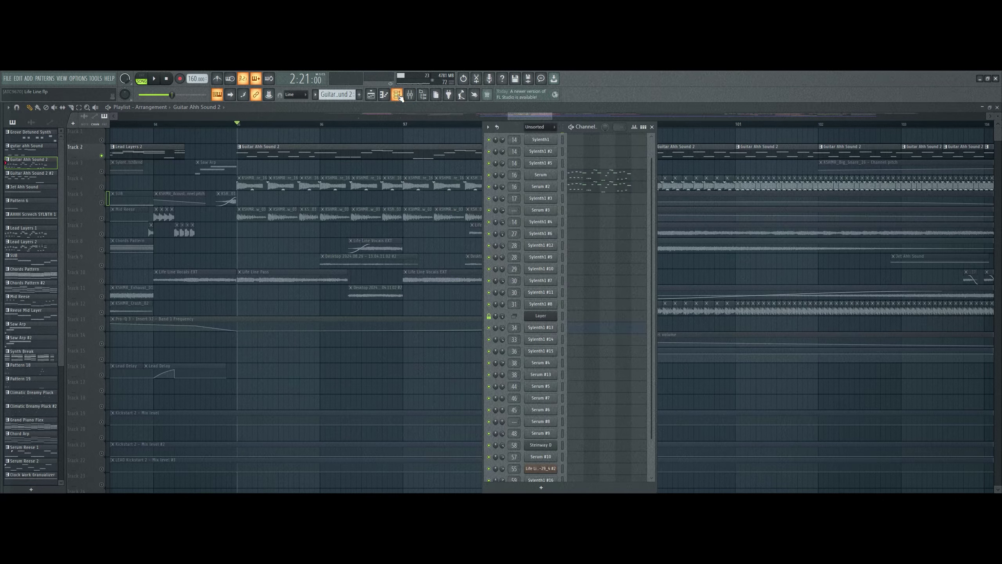
{"action": "key", "text": "space"}
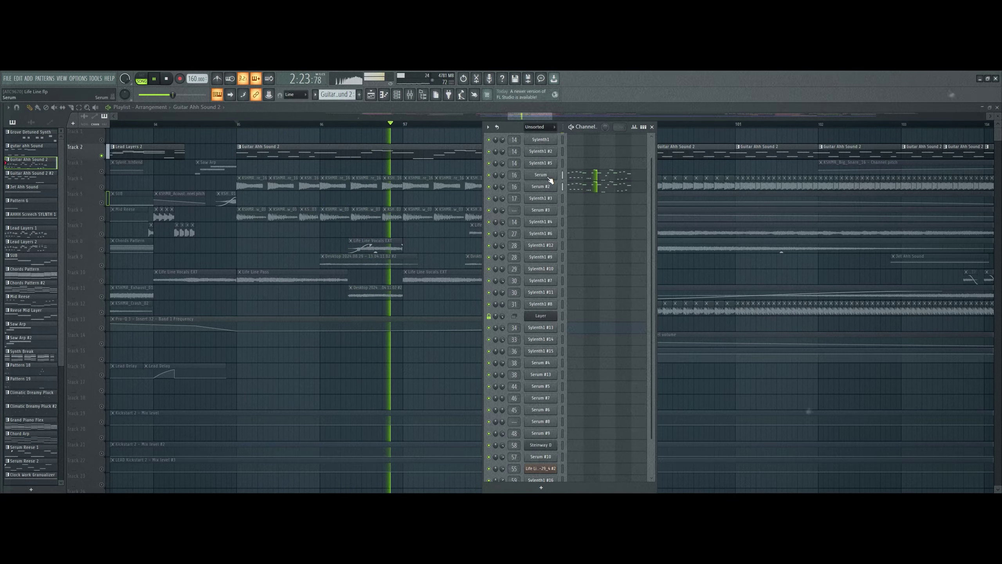
Open the pattern's first Serum instrument, solo its channel and show its mixer track 16 during playback
{"action": "left_click", "coordinate": [549, 177]}
{"action": "right_click", "coordinate": [489, 175]}
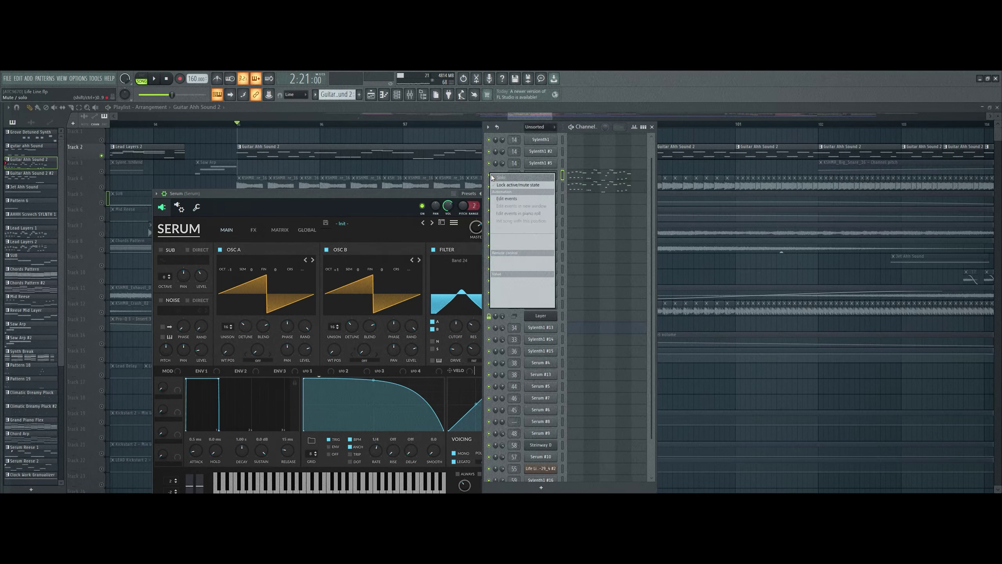
{"action": "key", "text": "space"}
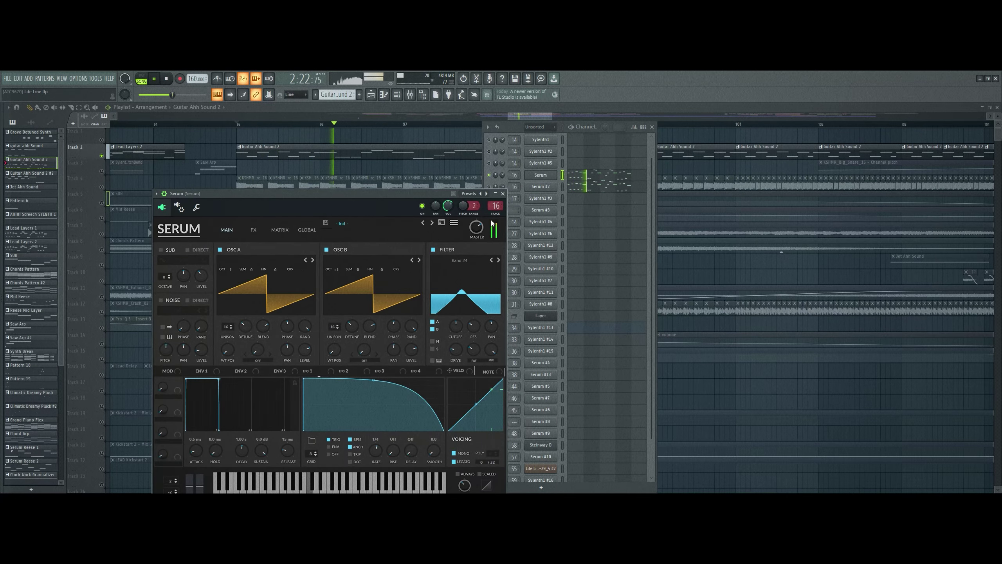
{"action": "double_click", "coordinate": [495, 206]}
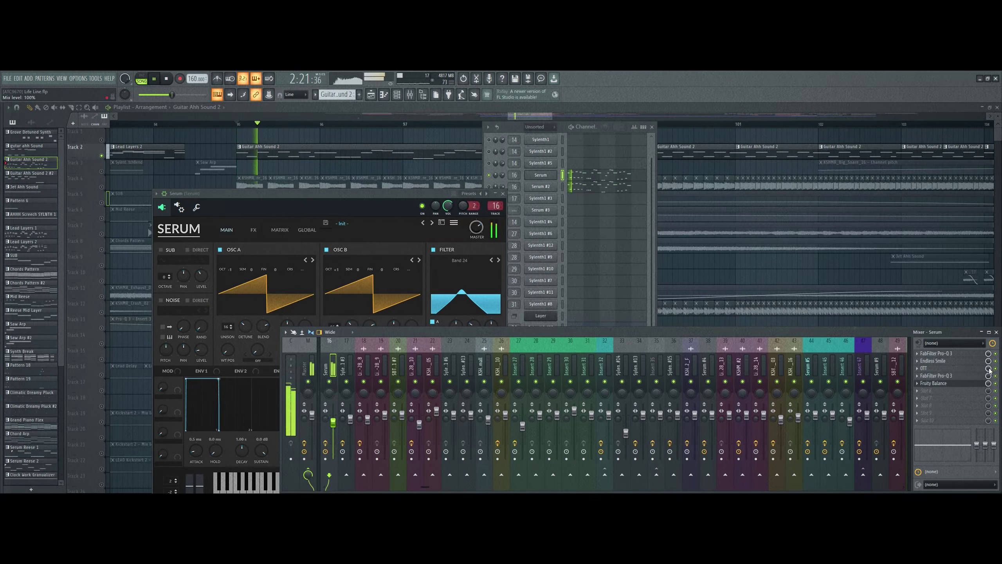
Examine the FabFilter Pro-Q 3 and OTT settings on the Serum mixer track, and close the effect windows
{"action": "left_click", "coordinate": [946, 355]}
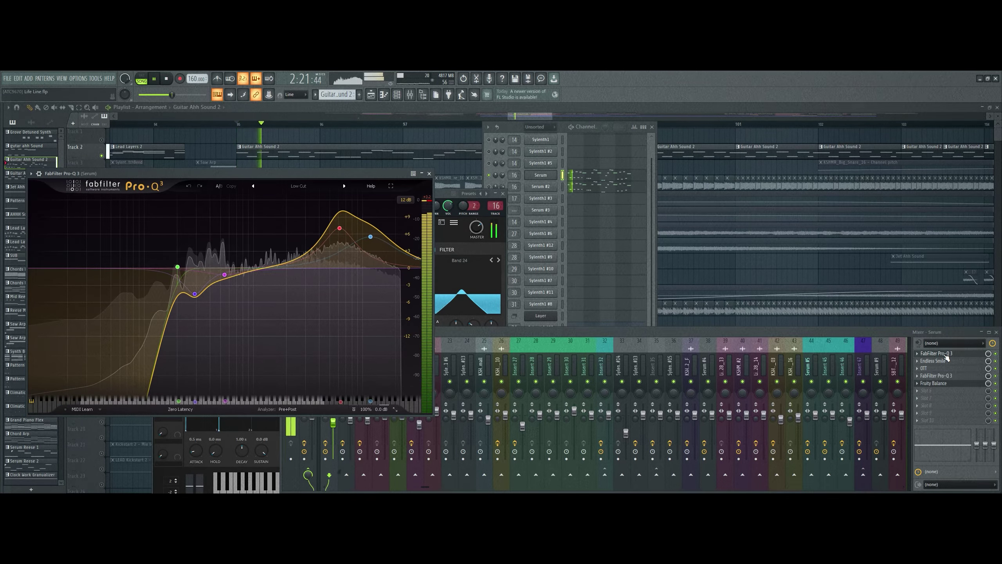
{"action": "left_click", "coordinate": [943, 369]}
{"action": "key", "text": "space"}
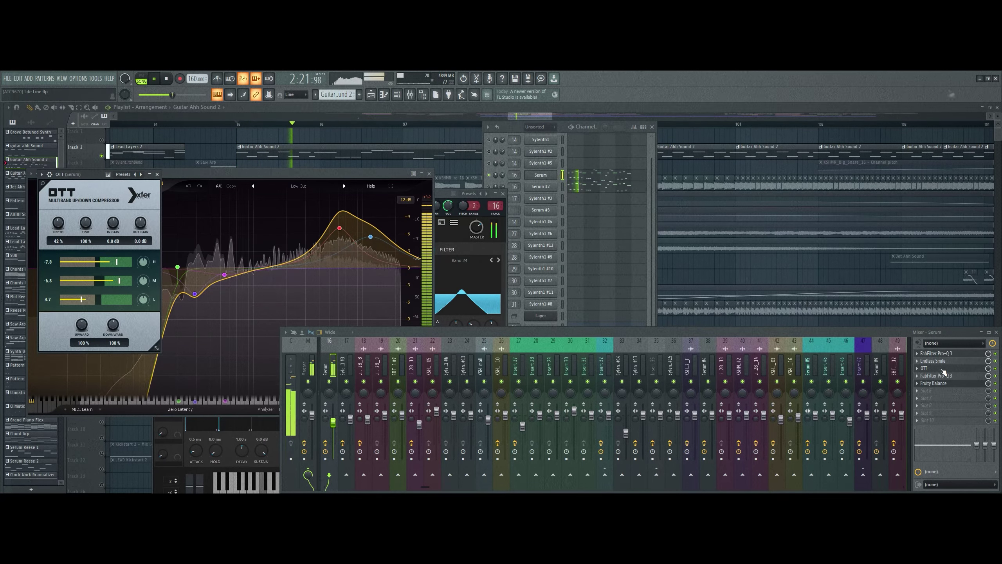
{"action": "left_click", "coordinate": [942, 375]}
{"action": "key", "text": "space"}
{"action": "left_click", "coordinate": [943, 375]}
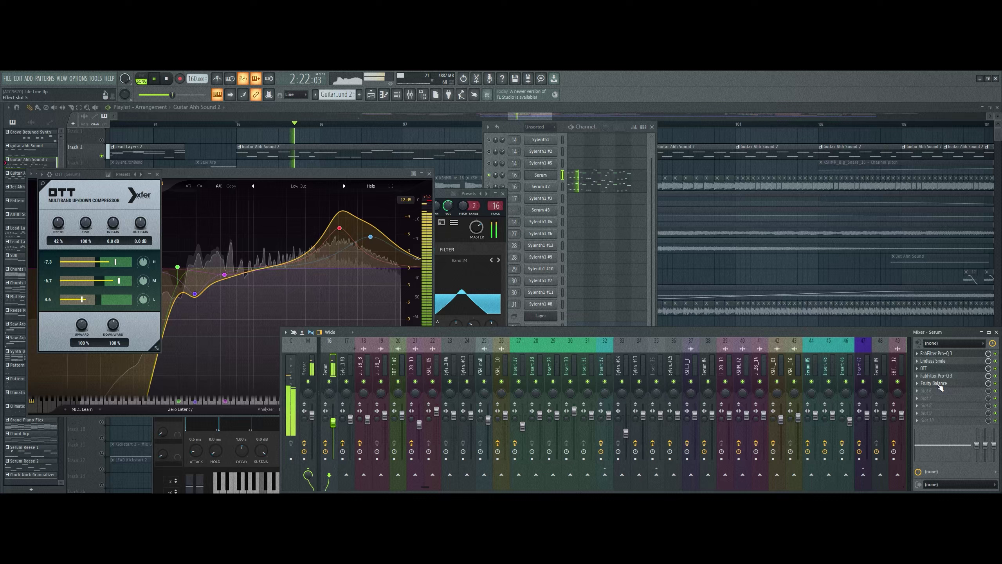
{"action": "left_click", "coordinate": [941, 368]}
{"action": "left_click", "coordinate": [938, 355]}
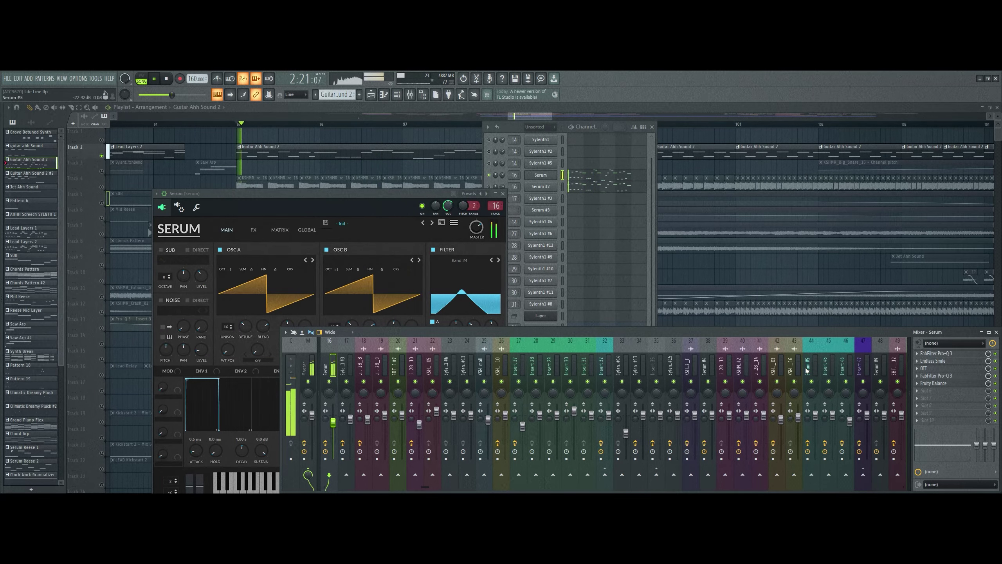
Examine the first Serum's oscillators, filter, FX chain and modulation matrix while the guitar sound plays
{"action": "key", "text": "space"}
{"action": "left_click", "coordinate": [339, 195]}
{"action": "left_click_drag", "start_coordinate": [340, 195], "coordinate": [383, 158]}
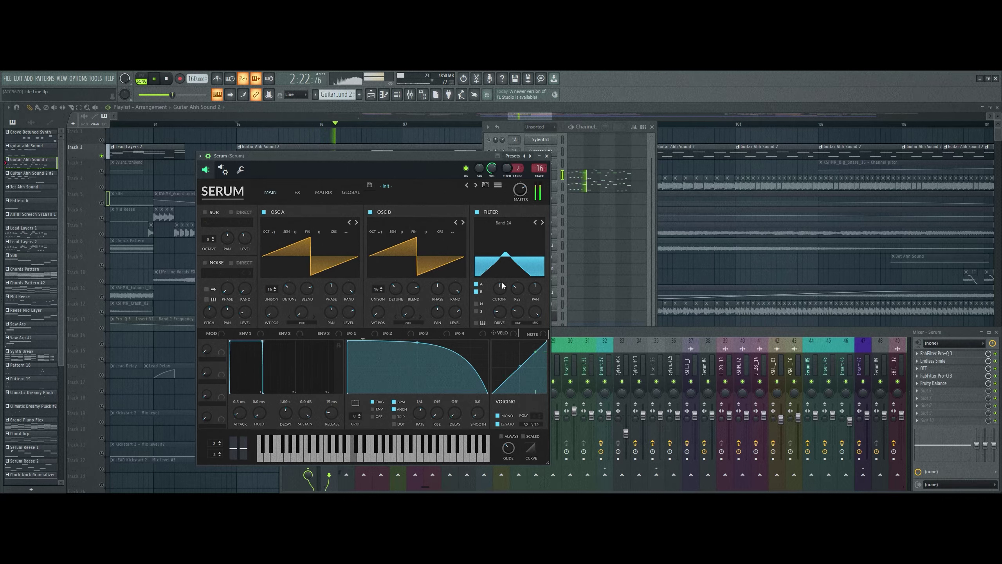
{"action": "left_click", "coordinate": [297, 192]}
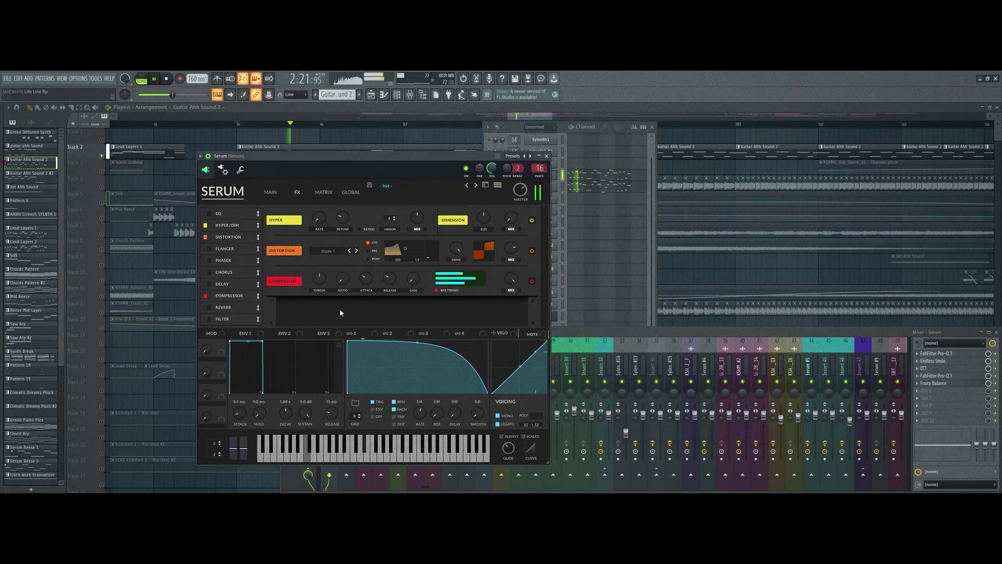
{"action": "left_click", "coordinate": [323, 192]}
{"action": "key", "text": "space"}
{"action": "left_click", "coordinate": [297, 193]}
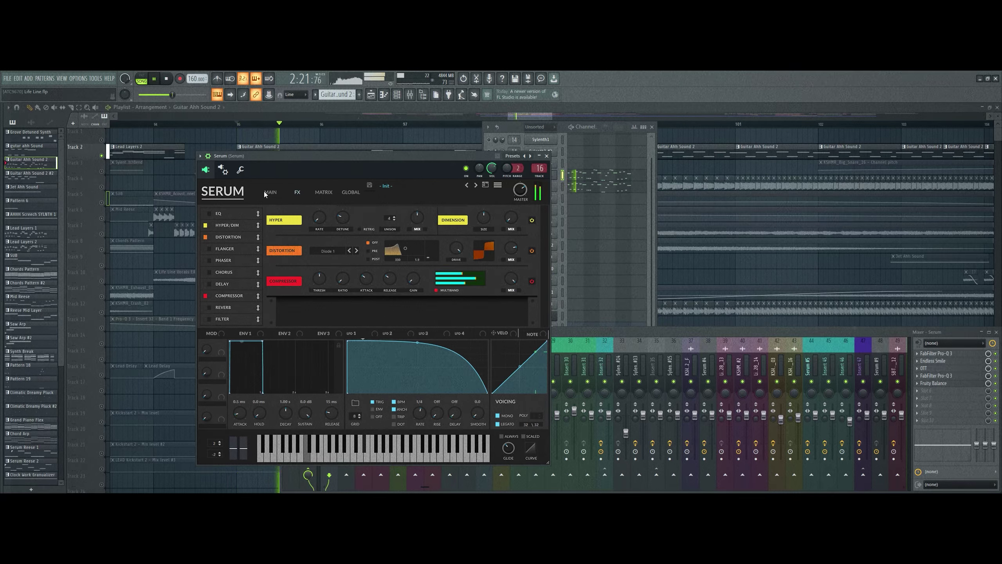
{"action": "left_click", "coordinate": [328, 191]}
{"action": "left_click", "coordinate": [293, 189]}
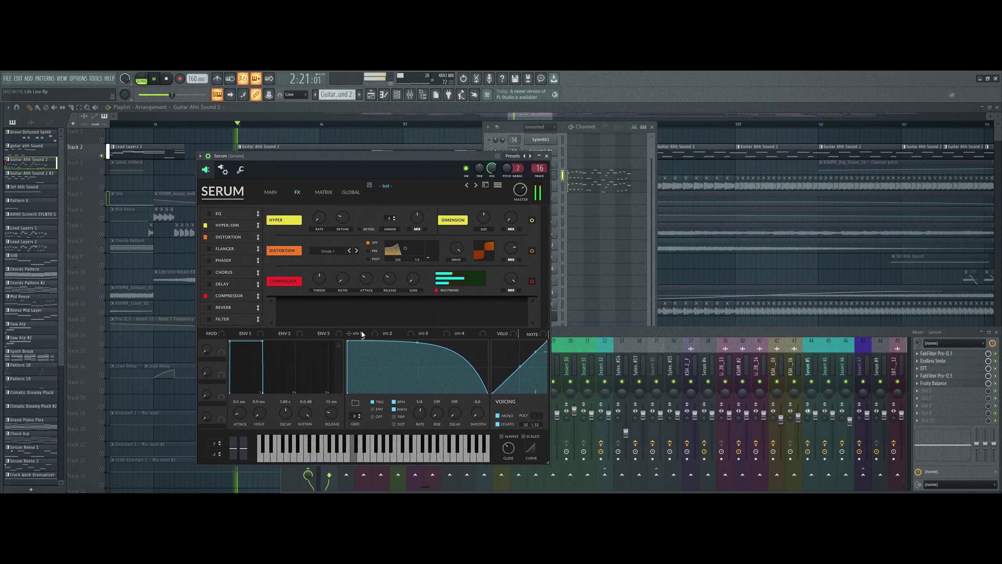
{"action": "left_click", "coordinate": [274, 192]}
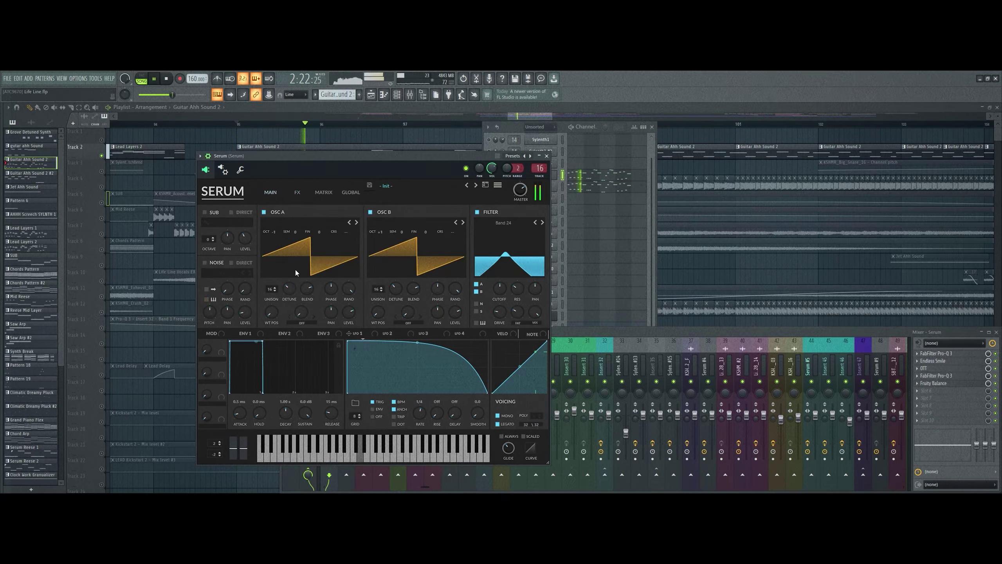
Close the first Serum, examine Serum #2's oscillators and compressor effect while both layers play, and close it
{"action": "left_click", "coordinate": [547, 156]}
{"action": "left_click", "coordinate": [496, 191]}
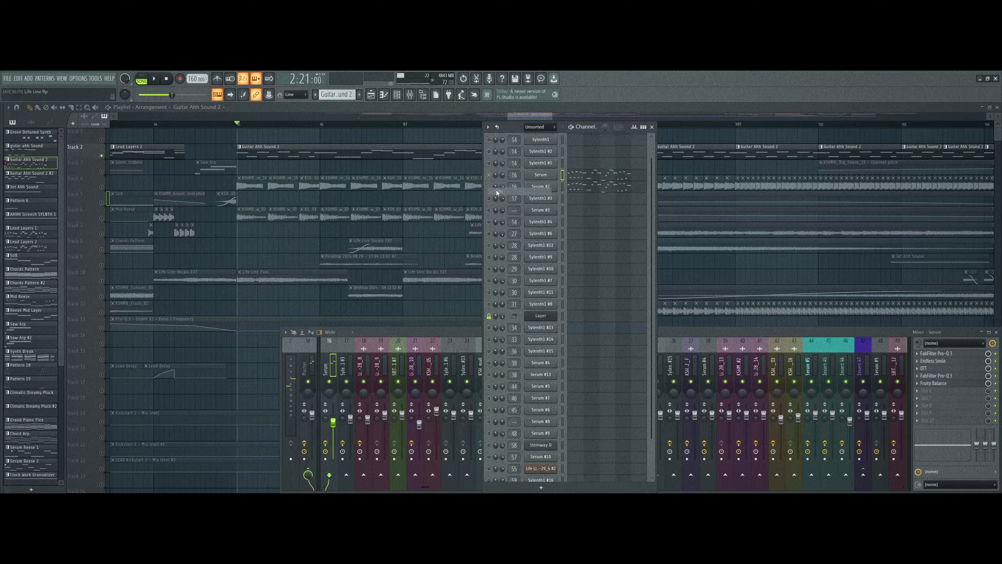
{"action": "left_click", "coordinate": [550, 186]}
{"action": "left_click_drag", "start_coordinate": [348, 154], "coordinate": [467, 150]}
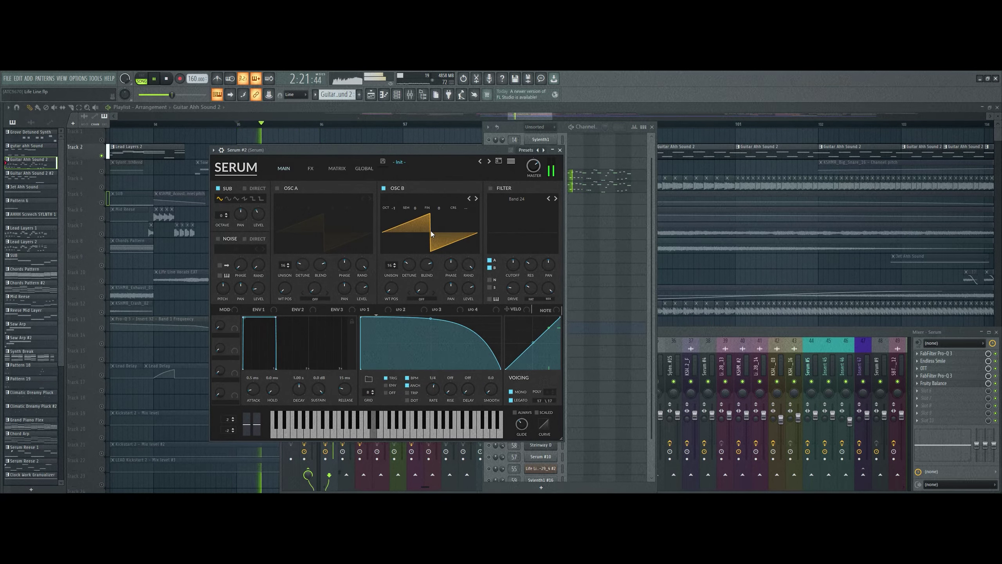
{"action": "left_click", "coordinate": [310, 169]}
{"action": "left_click_drag", "start_coordinate": [451, 150], "coordinate": [349, 152]}
{"action": "key", "text": "space"}
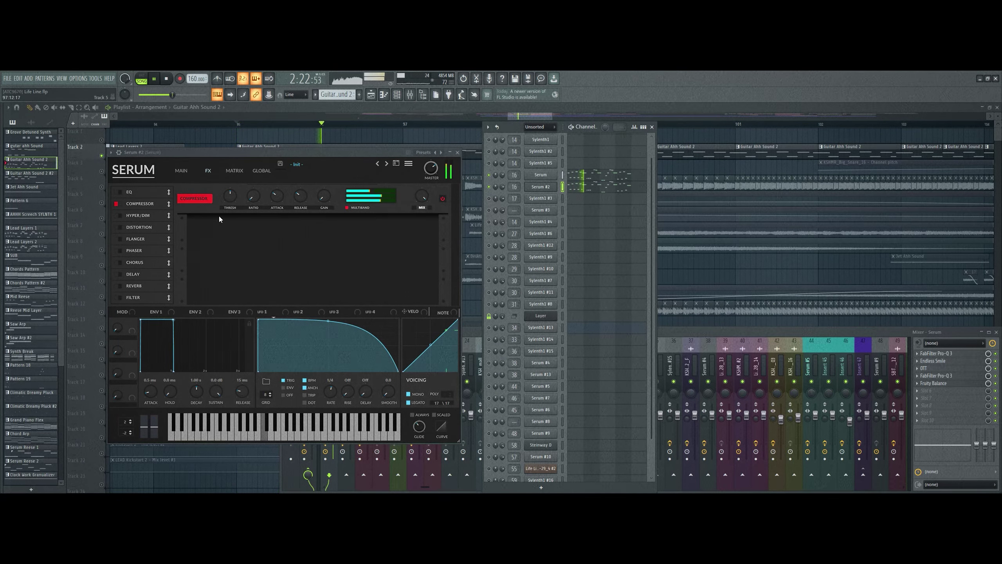
{"action": "left_click", "coordinate": [182, 171]}
{"action": "key", "text": "space"}
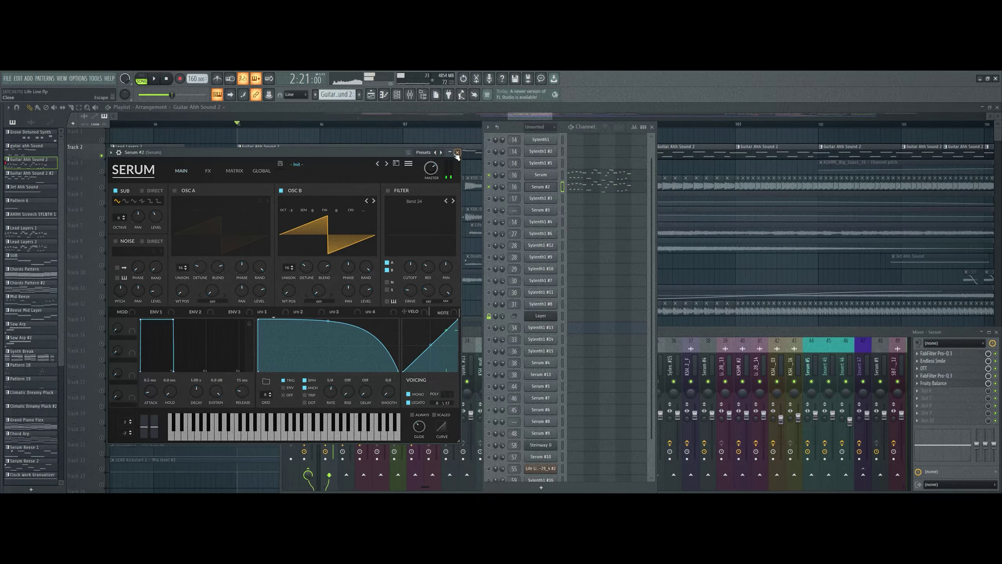
{"action": "left_click", "coordinate": [457, 152]}
Close the open windows, replay the section with all tracks active, and reopen the mixer and channel rack
{"action": "key", "text": "F12"}
{"action": "key", "text": "space"}
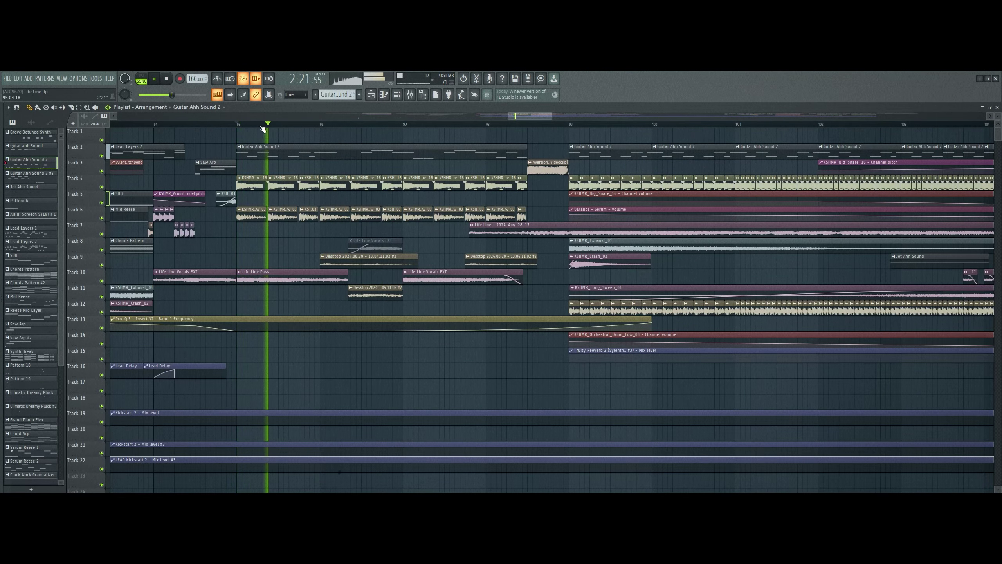
{"action": "left_click", "coordinate": [412, 96]}
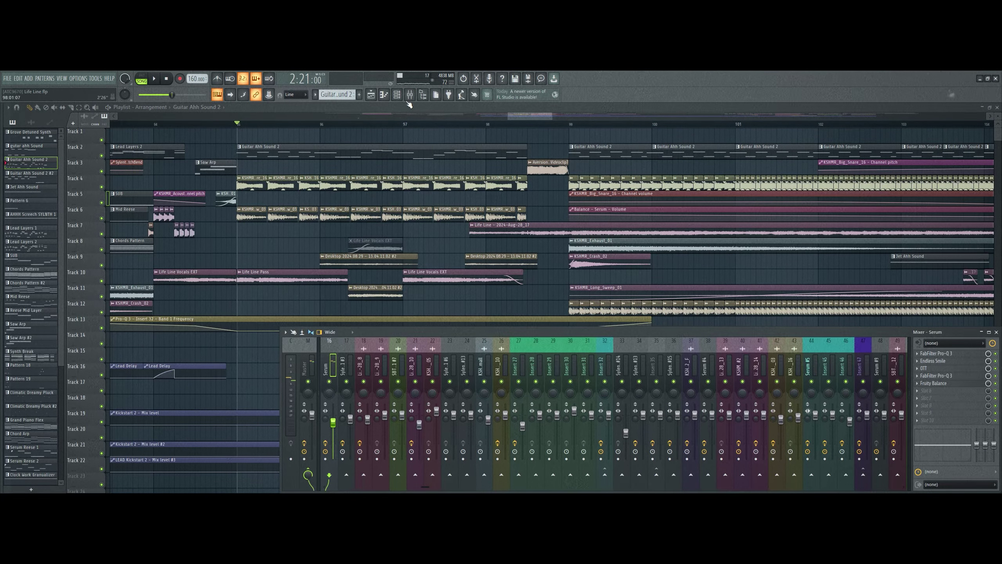
{"action": "left_click", "coordinate": [397, 94]}
{"action": "key", "text": "space"}
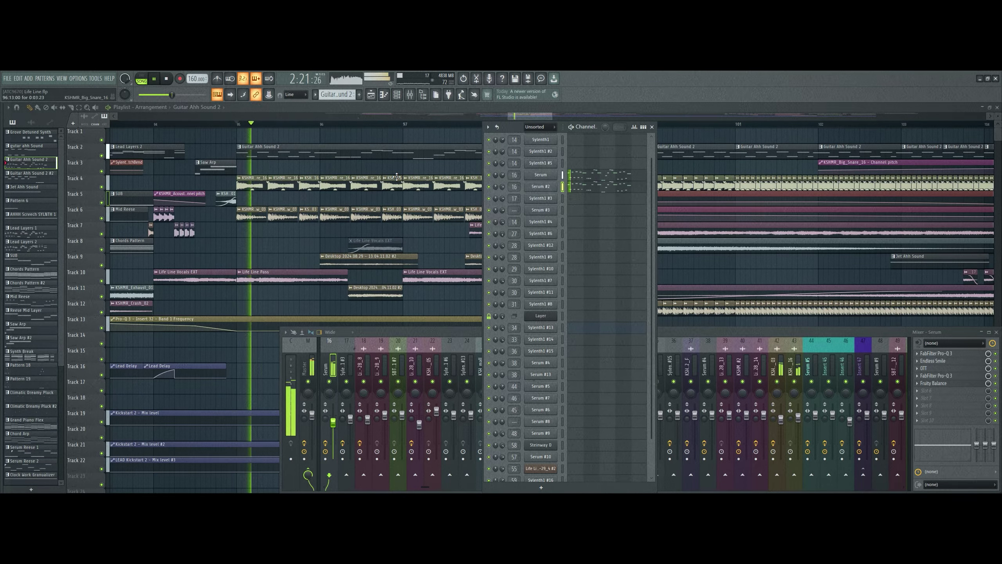
Hide the mixer and channel rack, and play the guitar section's build-up with all tracks active through to bar 105
{"action": "key", "text": "F12"}
{"action": "scroll", "coordinate": [405, 128], "scroll_direction": "down", "scroll_amount": 3}
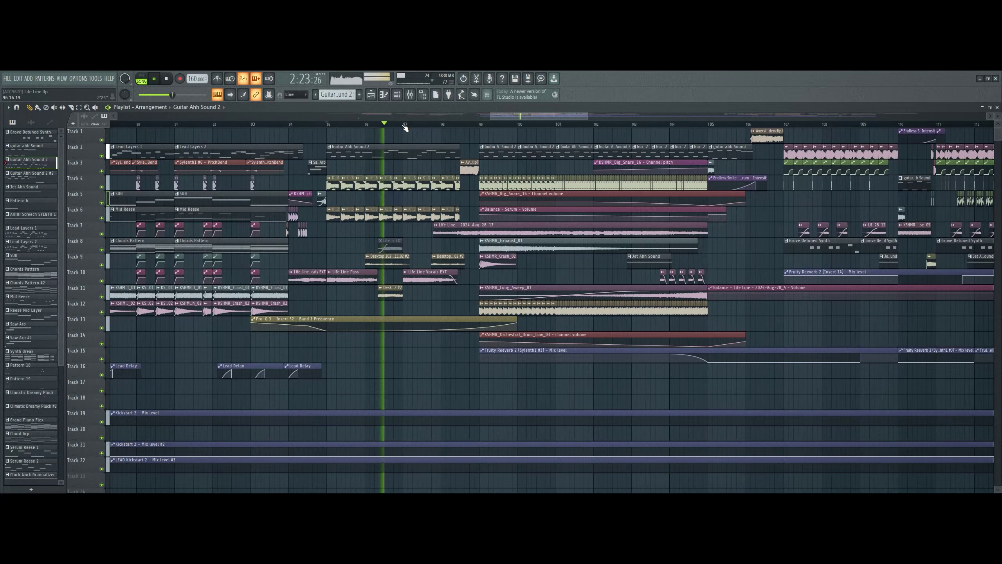
{"action": "scroll", "coordinate": [463, 124], "scroll_direction": "down", "scroll_amount": 2}
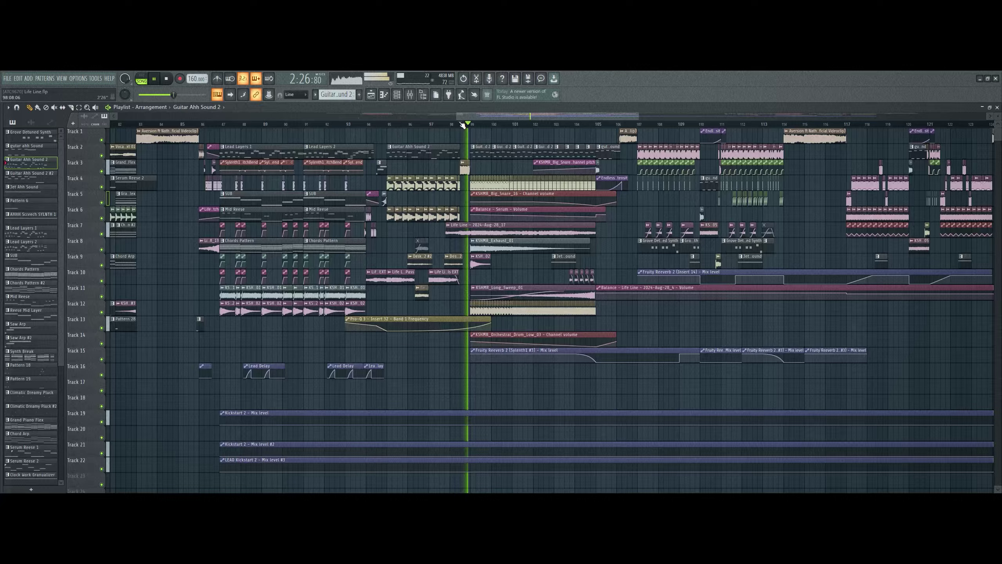
{"action": "left_click_drag", "start_coordinate": [458, 117], "coordinate": [489, 117]}
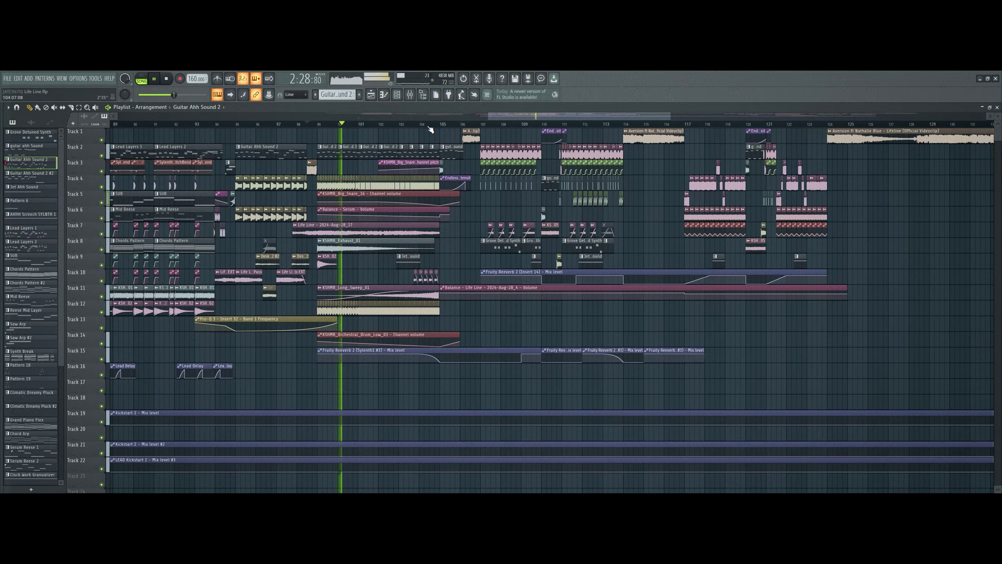
{"action": "scroll", "coordinate": [431, 130], "scroll_direction": "up", "scroll_amount": 2}
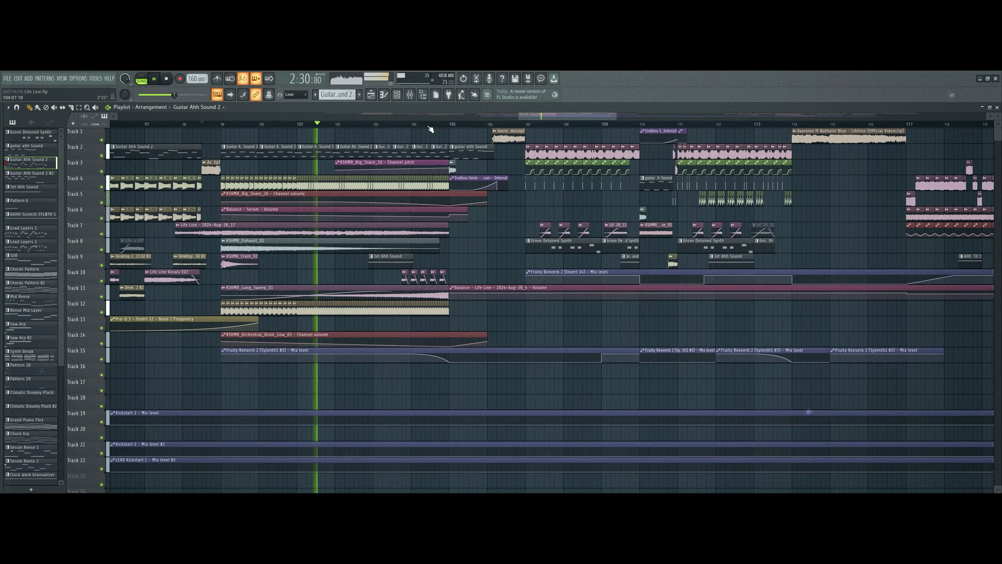
{"action": "scroll", "coordinate": [454, 128], "scroll_direction": "down", "scroll_amount": 2}
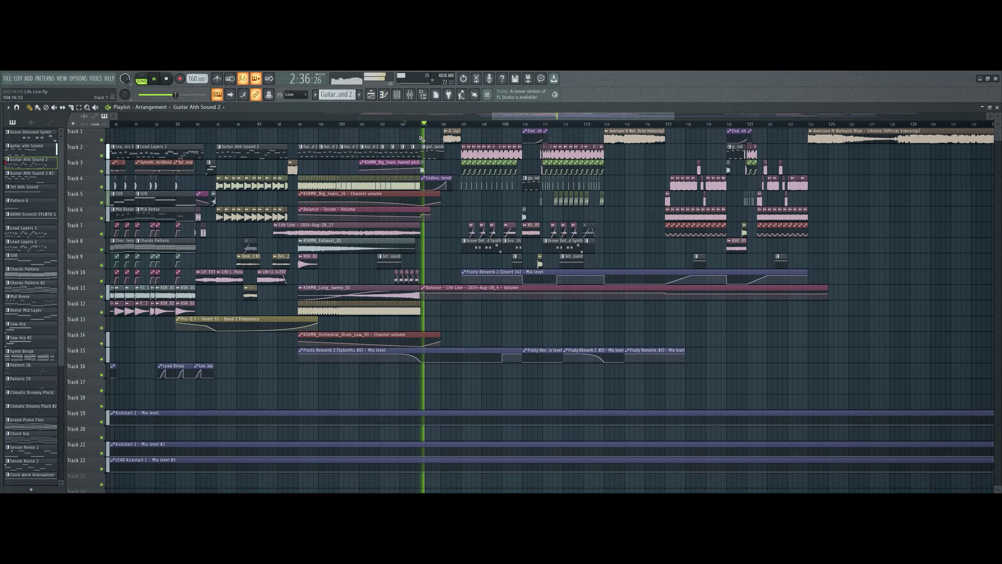
{"action": "scroll", "coordinate": [425, 127], "scroll_direction": "up", "scroll_amount": 2}
Solo Track 3, play it at bar 105, and examine the KSHMR_Glitch_15_Small clip's sample settings
{"action": "right_click", "coordinate": [101, 171]}
{"action": "key", "text": "space"}
{"action": "key", "text": "space"}
{"action": "scroll", "coordinate": [431, 124], "scroll_direction": "up", "scroll_amount": 4}
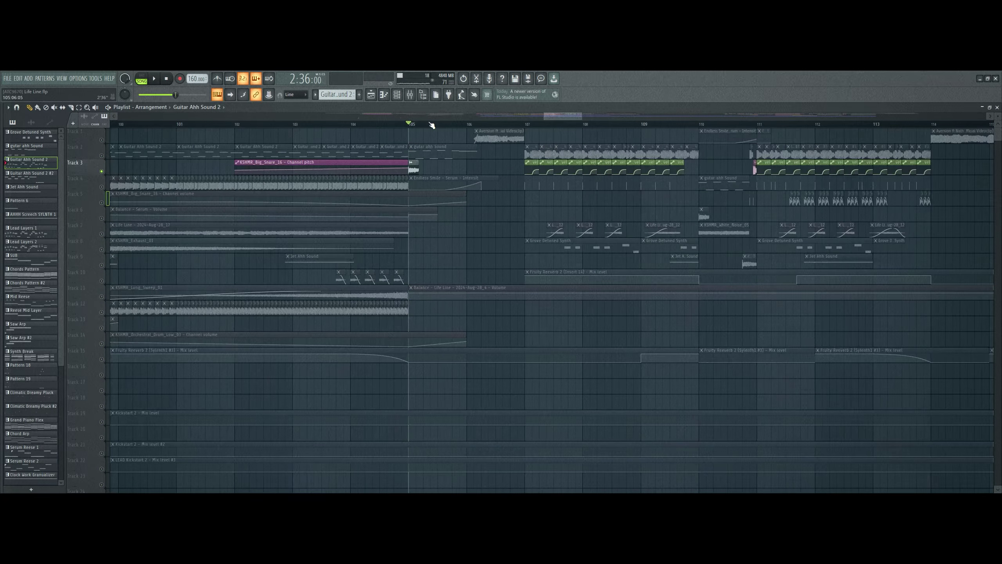
{"action": "key", "text": "space"}
{"action": "double_click", "coordinate": [401, 166]}
{"action": "key", "text": "space"}
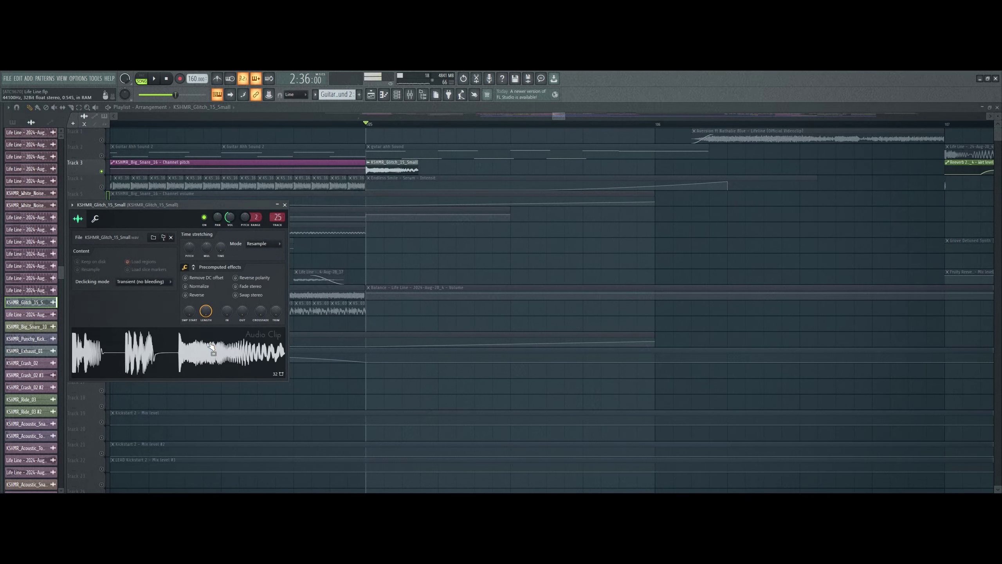
Bring all tracks back from the Track 3 solo and play the transition into the section at bar 107
{"action": "right_click", "coordinate": [103, 171]}
{"action": "key", "text": "space"}
{"action": "scroll", "coordinate": [370, 126], "scroll_direction": "down", "scroll_amount": 4}
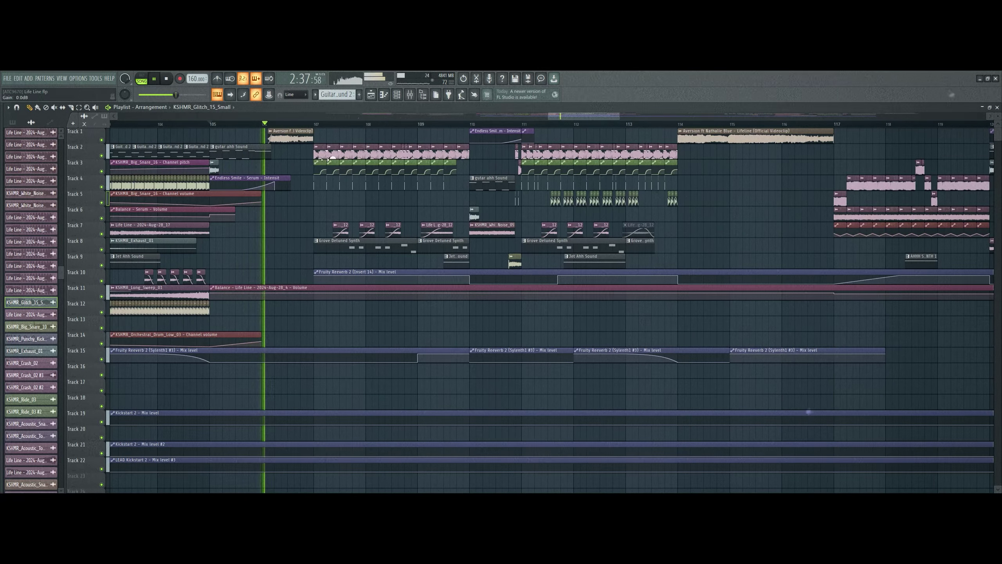
{"action": "scroll", "coordinate": [513, 126], "scroll_direction": "up", "scroll_amount": 4}
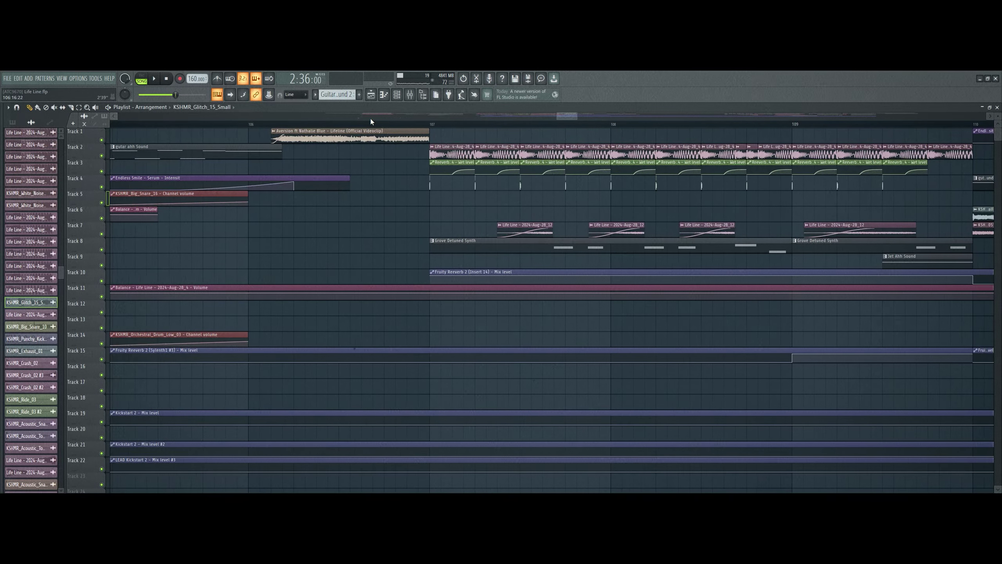
Solo Track 2, play it around bar 107, and open the Life Line - 2024-Aug-28_4 clip's sample settings
{"action": "left_click", "coordinate": [102, 156], "text": "ctrl"}
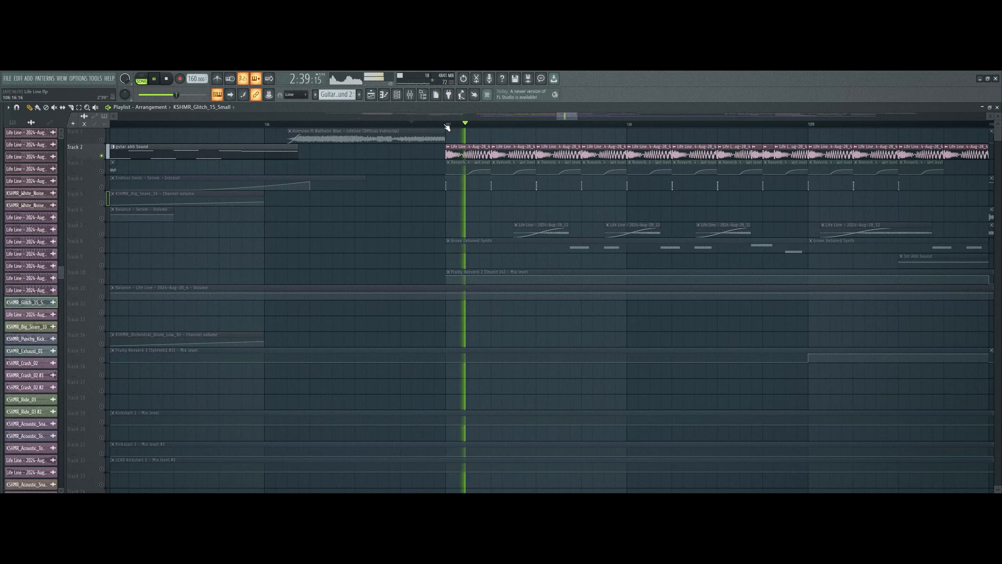
{"action": "double_click", "coordinate": [470, 150]}
{"action": "key", "text": "space"}
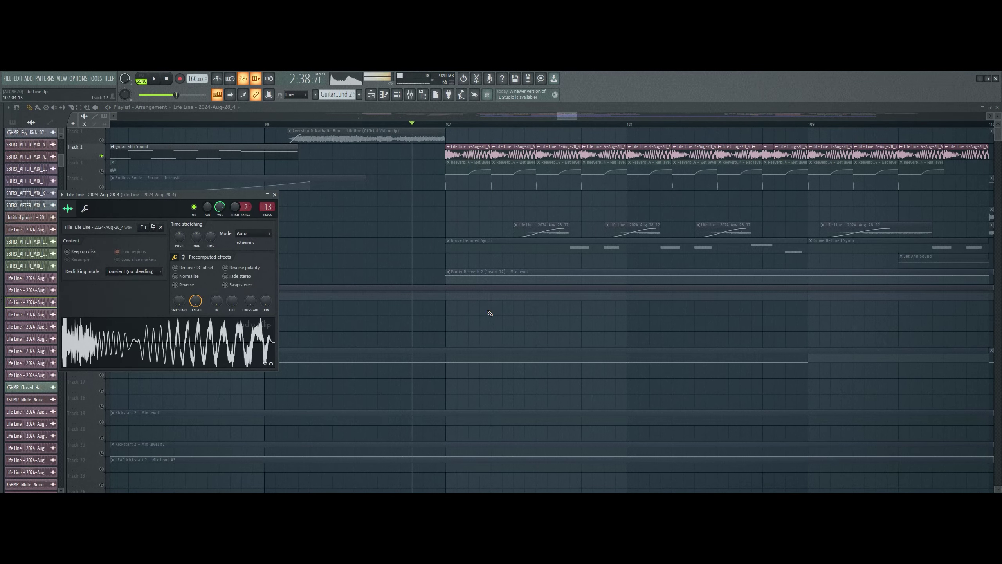
Search the lower playlist tracks for the original layers of the bounced Track 2 clip, and return to the upper tracks
{"action": "scroll", "coordinate": [490, 313], "scroll_direction": "down", "scroll_amount": 7}
{"action": "scroll", "coordinate": [490, 313], "scroll_direction": "down", "scroll_amount": 3}
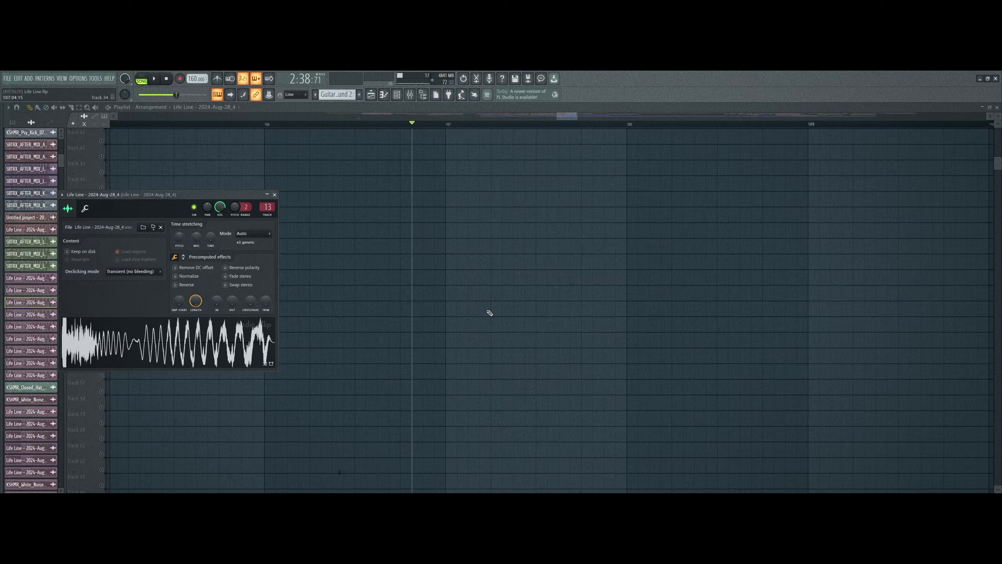
{"action": "scroll", "coordinate": [490, 313], "scroll_direction": "down", "scroll_amount": 8}
{"action": "scroll", "coordinate": [450, 129], "scroll_direction": "down", "scroll_amount": 3}
{"action": "scroll", "coordinate": [474, 220], "scroll_direction": "up", "scroll_amount": 12}
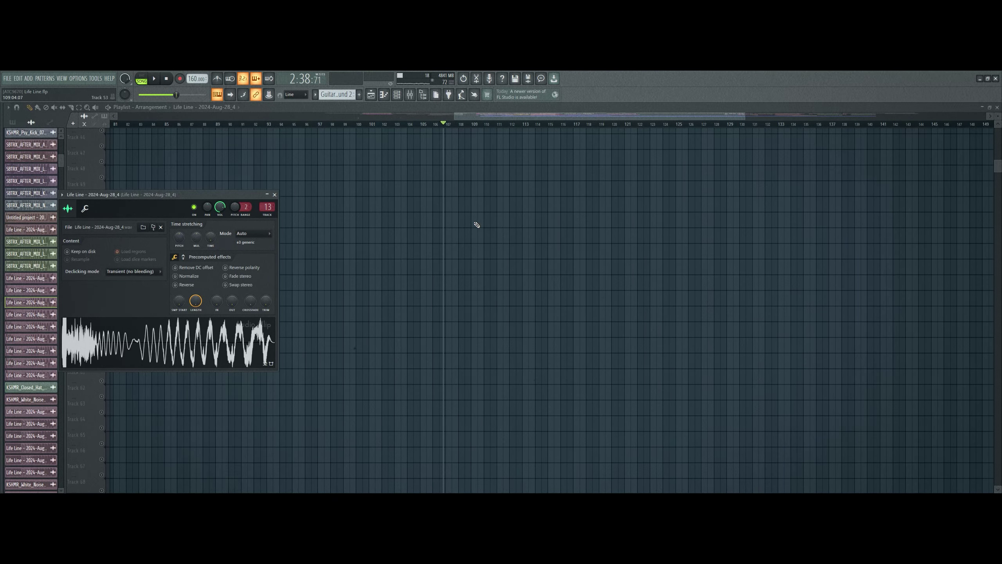
{"action": "scroll", "coordinate": [474, 223], "scroll_direction": "up", "scroll_amount": 10}
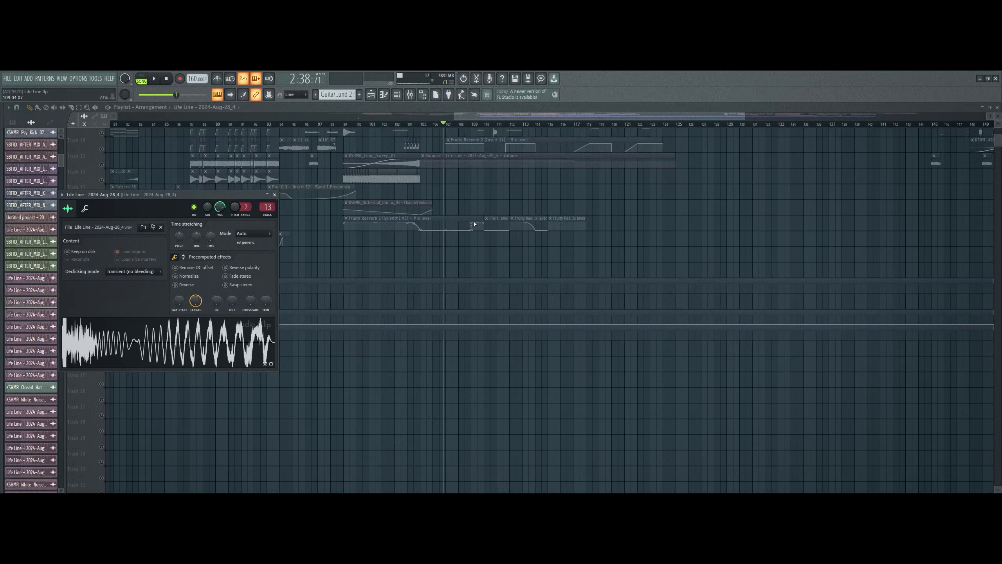
{"action": "scroll", "coordinate": [456, 127], "scroll_direction": "up", "scroll_amount": 5}
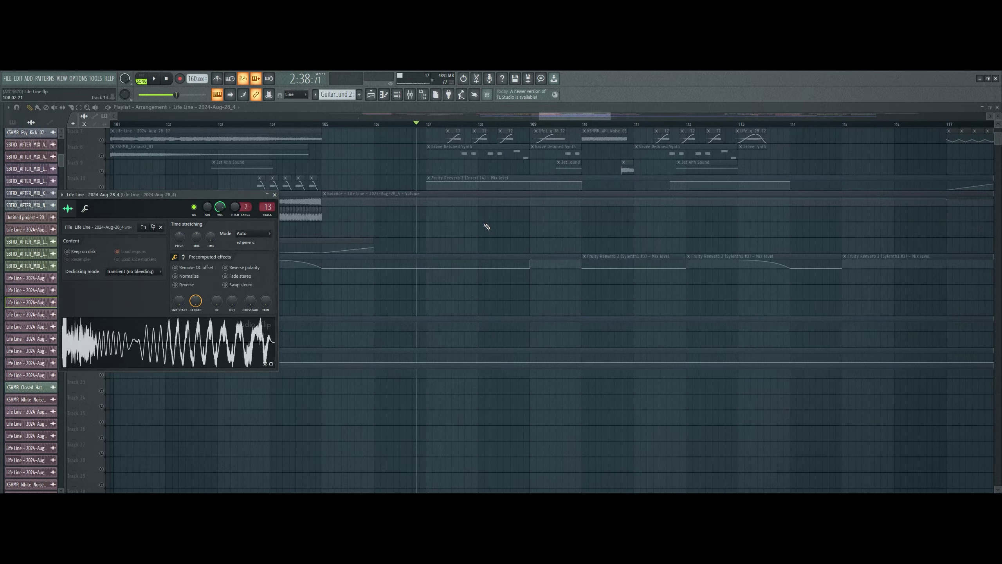
{"action": "scroll", "coordinate": [488, 224], "scroll_direction": "down", "scroll_amount": 1}
{"action": "mouse_move", "coordinate": [999, 148]}
{"action": "left_mouse_down"}
{"action": "mouse_move", "coordinate": [998, 311]}
{"action": "mouse_move", "coordinate": [988, 135]}
{"action": "left_mouse_up"}
{"action": "scroll", "coordinate": [988, 134], "scroll_direction": "up", "scroll_amount": 13}
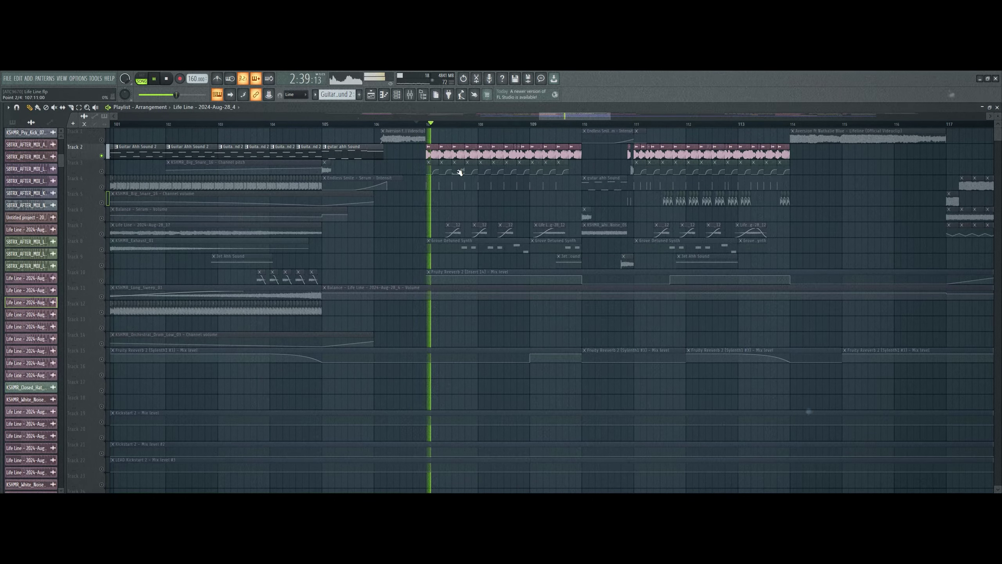
Play the repeated bounced clips on soloed Track 2 from the start of the bar 107 section, and stop playback
{"action": "scroll", "coordinate": [440, 132], "scroll_direction": "up", "scroll_amount": 3}
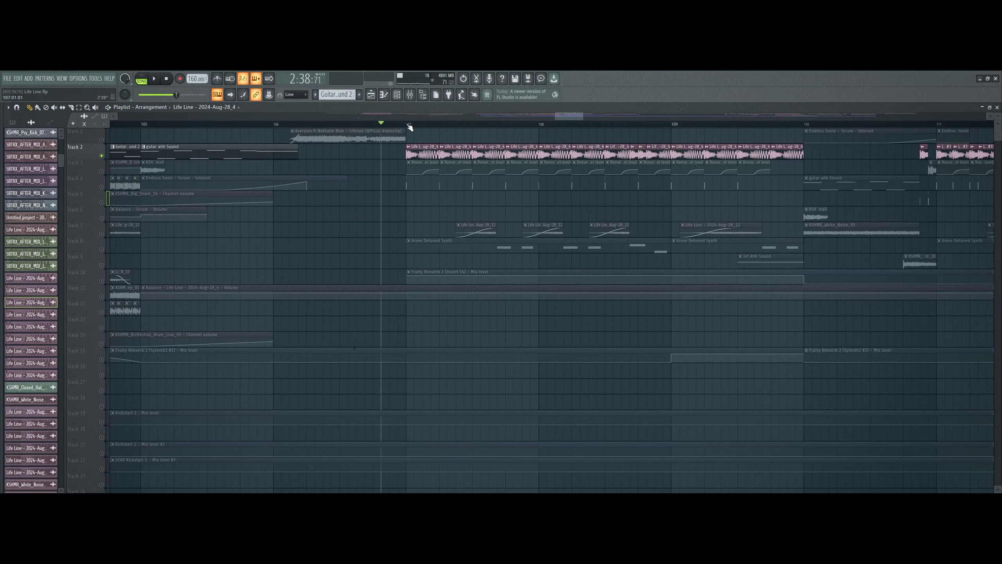
{"action": "key", "text": "space"}
{"action": "scroll", "coordinate": [409, 125], "scroll_direction": "down", "scroll_amount": 3}
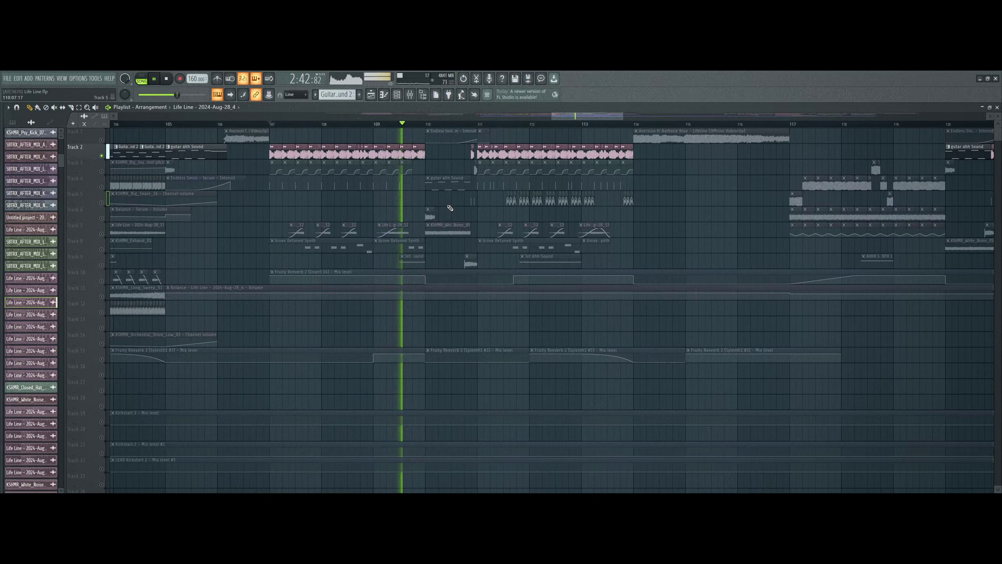
{"action": "key", "text": "space"}
Solo Track 4, play it from bar 107 while looking through the lower tracks of the arrangement, and stop playback
{"action": "right_click", "coordinate": [102, 187]}
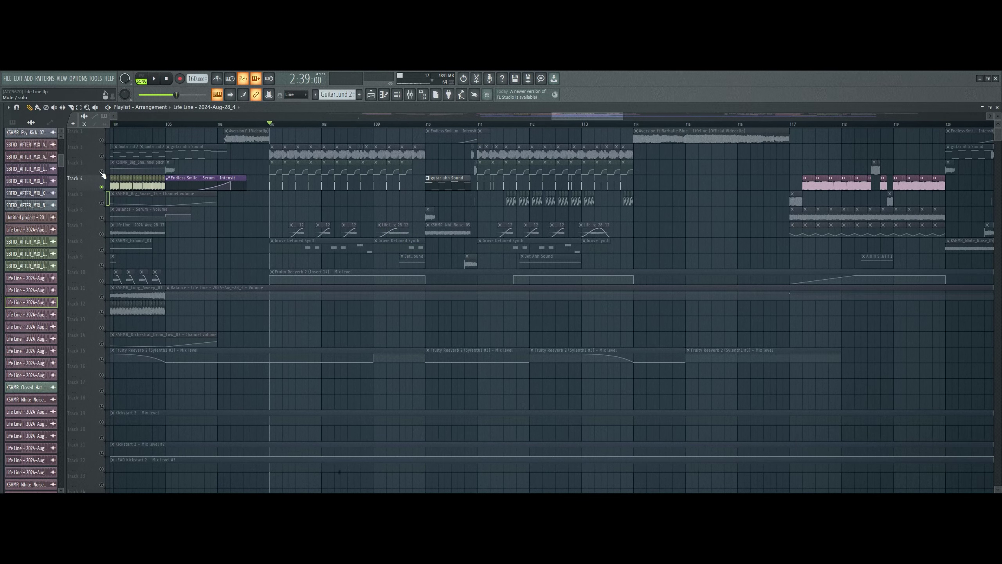
{"action": "key", "text": "space"}
{"action": "scroll", "coordinate": [307, 264], "scroll_direction": "down", "scroll_amount": 4}
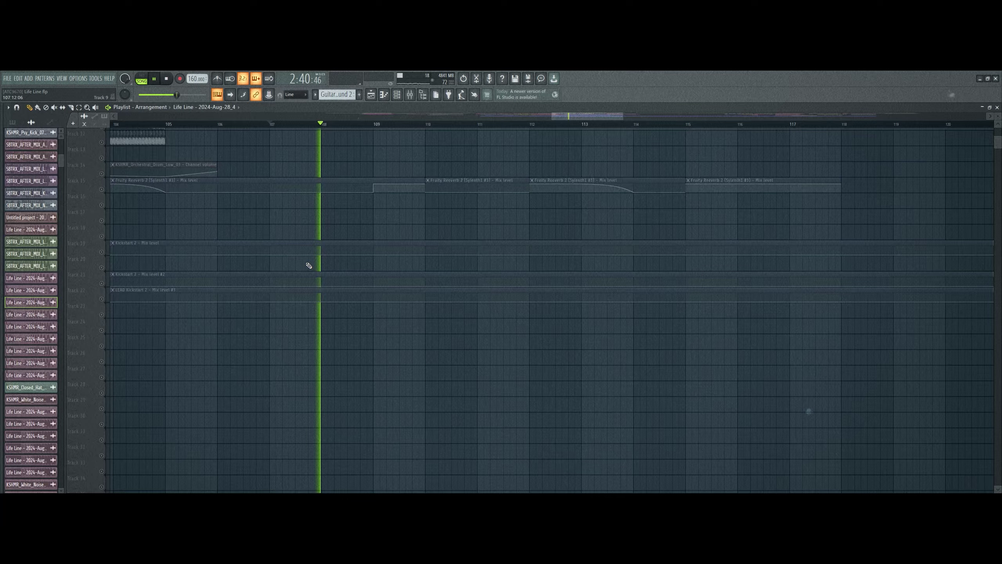
{"action": "scroll", "coordinate": [392, 127], "scroll_direction": "down", "scroll_amount": 5}
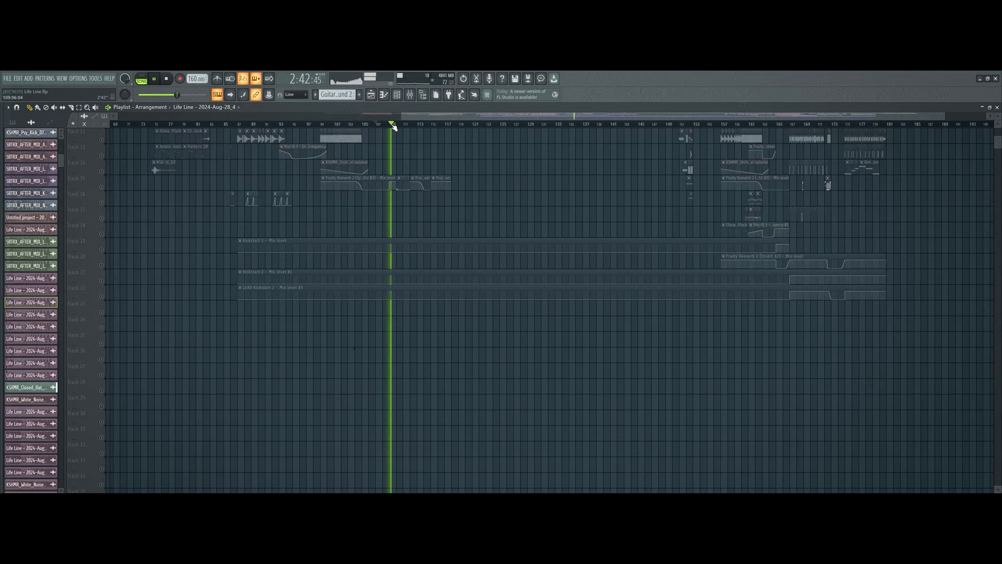
{"action": "scroll", "coordinate": [394, 127], "scroll_direction": "down", "scroll_amount": 2}
{"action": "scroll", "coordinate": [371, 340], "scroll_direction": "down", "scroll_amount": 2}
{"action": "key", "text": "space"}
Locate the stacked sound layers near bar 58 on the lower tracks, and unmute Tracks 32 to 39 to audition them
{"action": "left_click", "coordinate": [353, 127]}
{"action": "scroll", "coordinate": [354, 127], "scroll_direction": "up", "scroll_amount": 2}
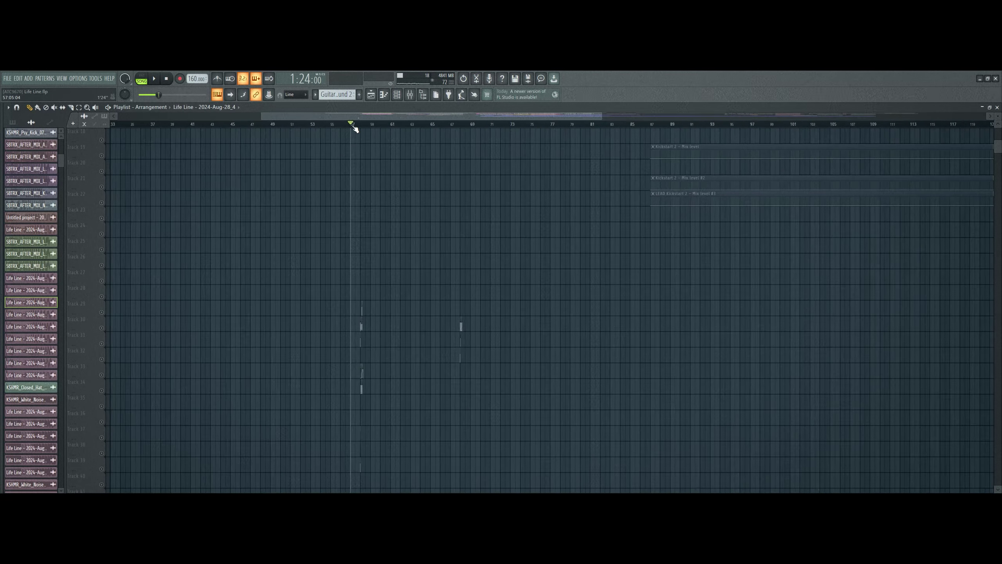
{"action": "scroll", "coordinate": [355, 129], "scroll_direction": "up", "scroll_amount": 5}
{"action": "scroll", "coordinate": [550, 263], "scroll_direction": "down", "scroll_amount": 4}
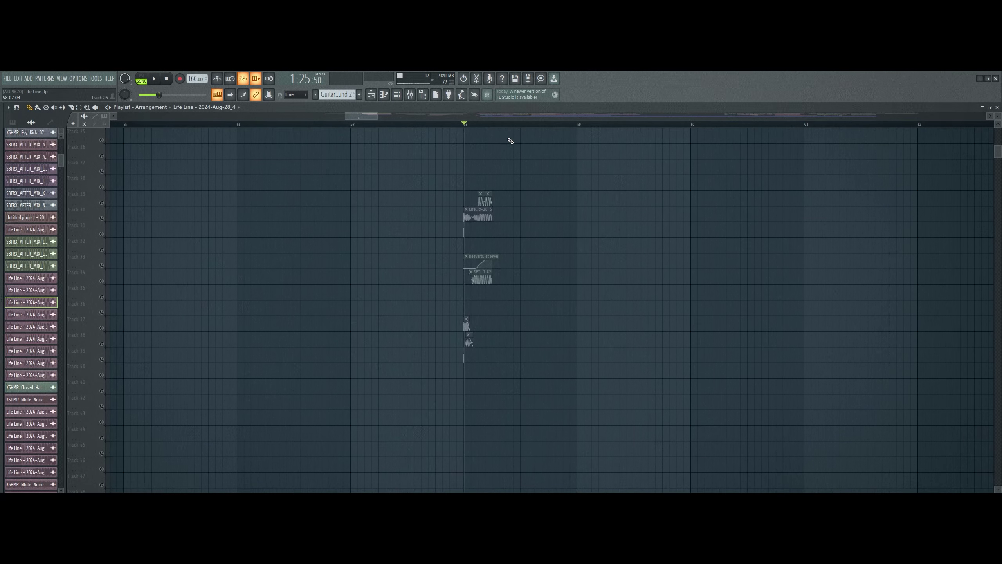
{"action": "scroll", "coordinate": [539, 127], "scroll_direction": "left", "scroll_amount": 2}
{"action": "scroll", "coordinate": [749, 133], "scroll_direction": "up", "scroll_amount": 2}
{"action": "scroll", "coordinate": [753, 126], "scroll_direction": "up", "scroll_amount": 2}
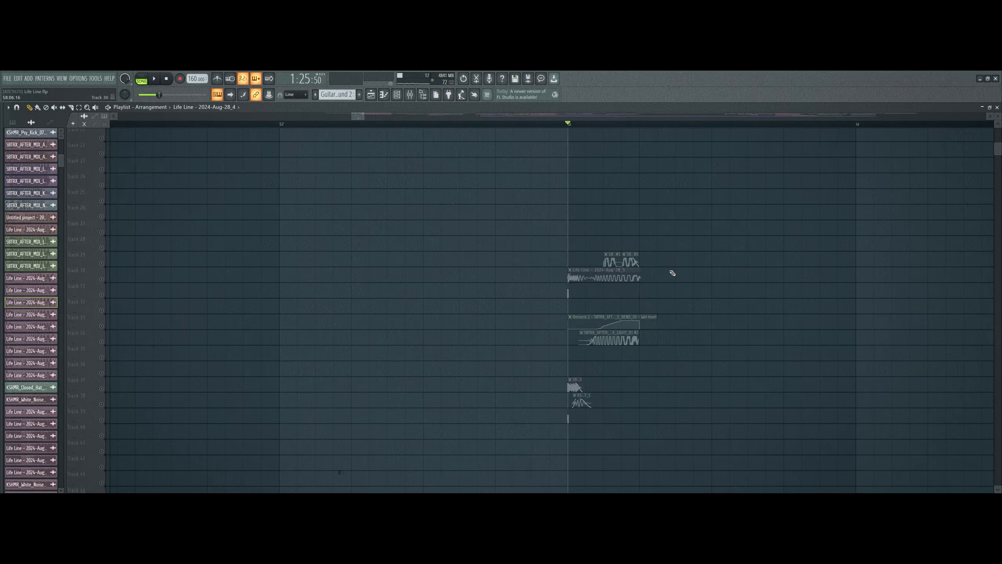
{"action": "scroll", "coordinate": [670, 273], "scroll_direction": "down", "scroll_amount": 3}
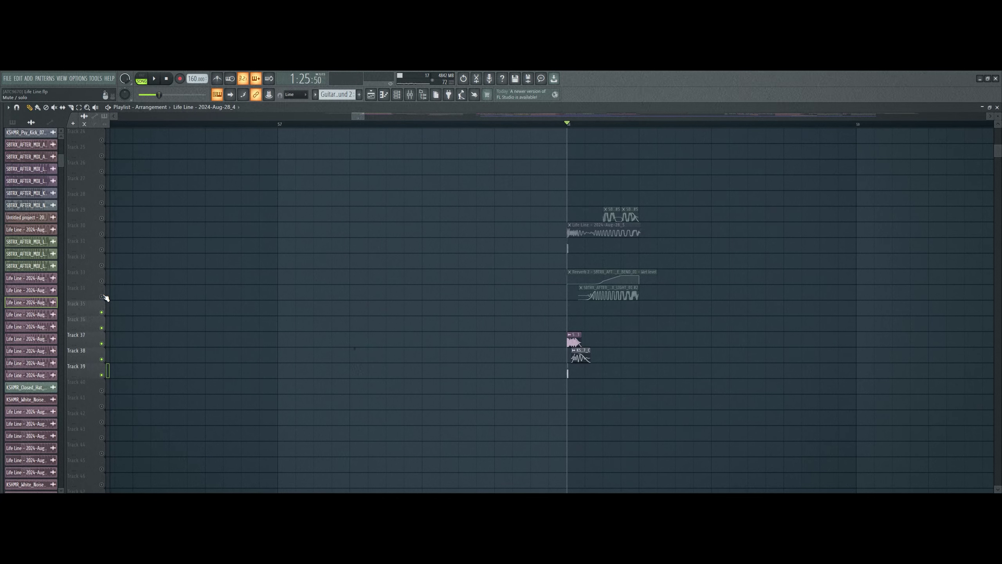
{"action": "left_click", "coordinate": [101, 265]}
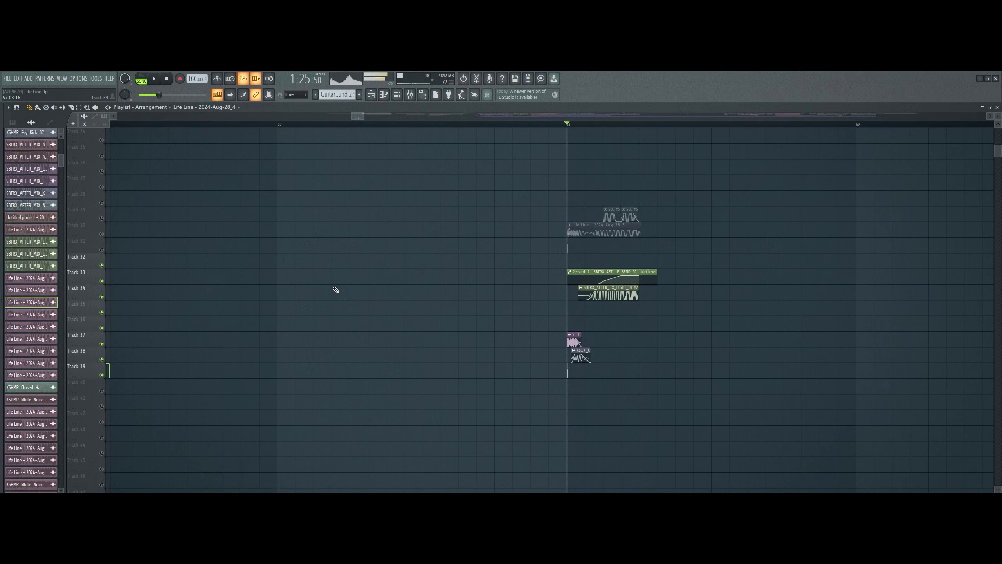
Select the time range spanning the kick layers just after bar 58 and play it back
{"action": "scroll", "coordinate": [666, 120], "scroll_direction": "up", "scroll_amount": 4}
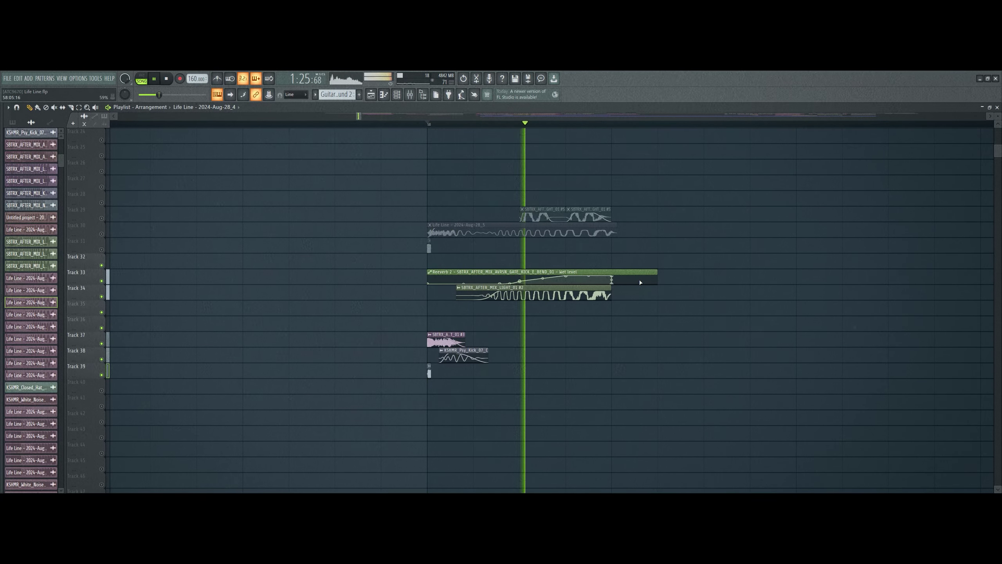
{"action": "left_click_drag", "start_coordinate": [431, 128], "coordinate": [604, 132]}
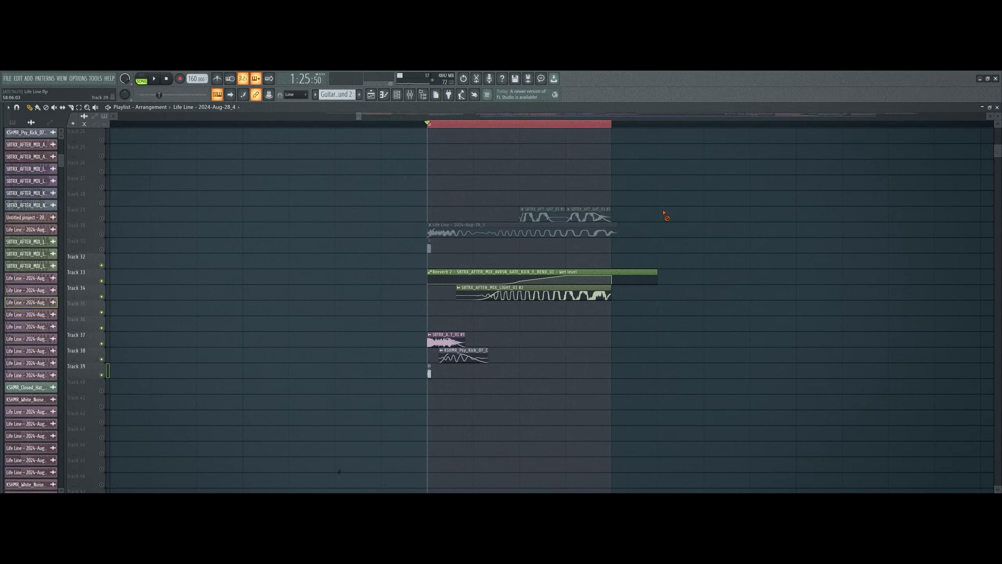
{"action": "scroll", "coordinate": [653, 285], "scroll_direction": "up", "scroll_amount": 5}
{"action": "key", "text": "space"}
{"action": "scroll", "coordinate": [615, 298], "scroll_direction": "down", "scroll_amount": 5}
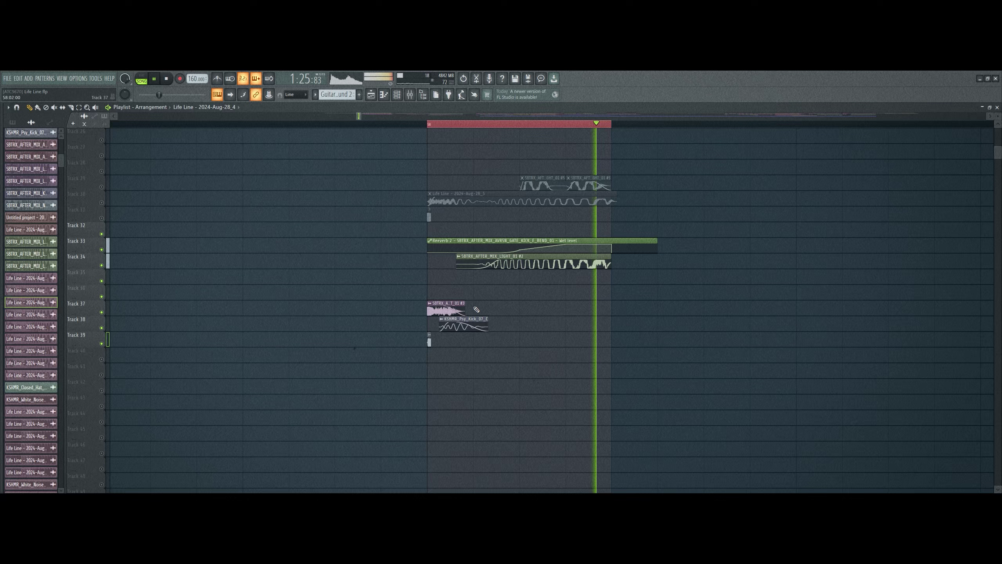
Open the channel settings of the SBTRX_AFTER_MIX_LIGHT_01 #2 clip on track 34 and show its routed mixer track, Insert 6, during playback
{"action": "left_click", "coordinate": [529, 265]}
{"action": "key", "text": "space"}
{"action": "double_click", "coordinate": [529, 265]}
{"action": "key", "text": "space"}
{"action": "key", "text": "F9"}
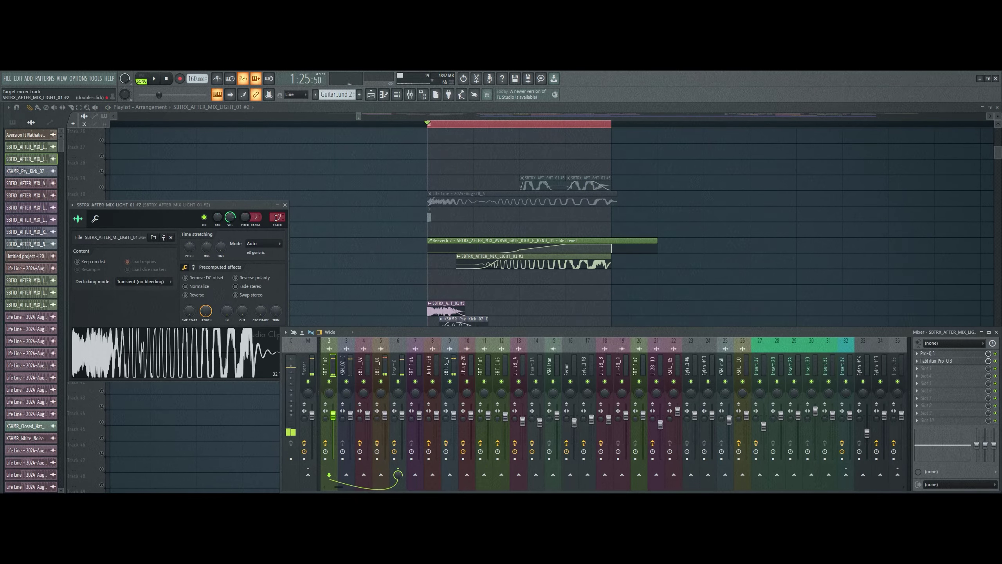
{"action": "left_click", "coordinate": [401, 359]}
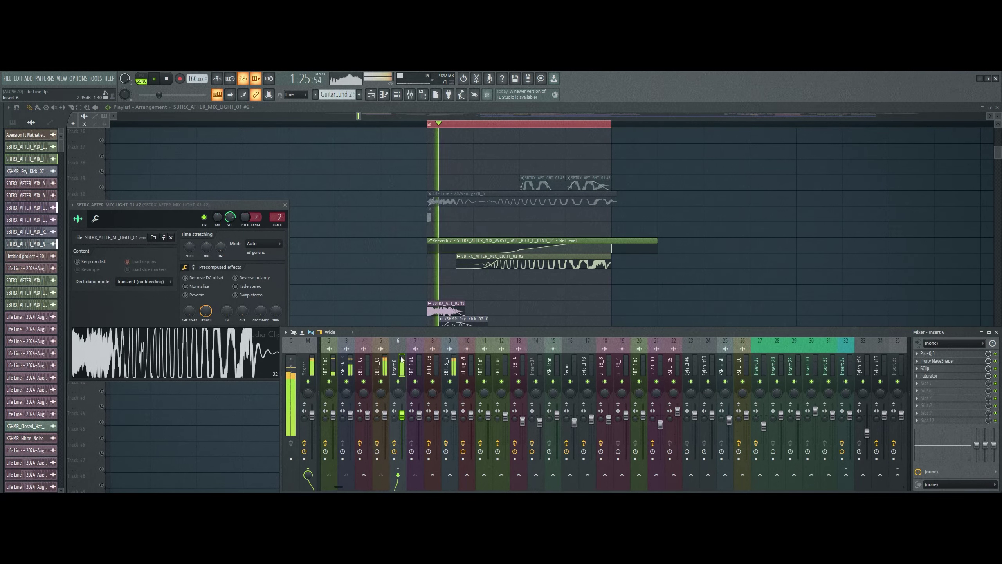
{"action": "key", "text": "space"}
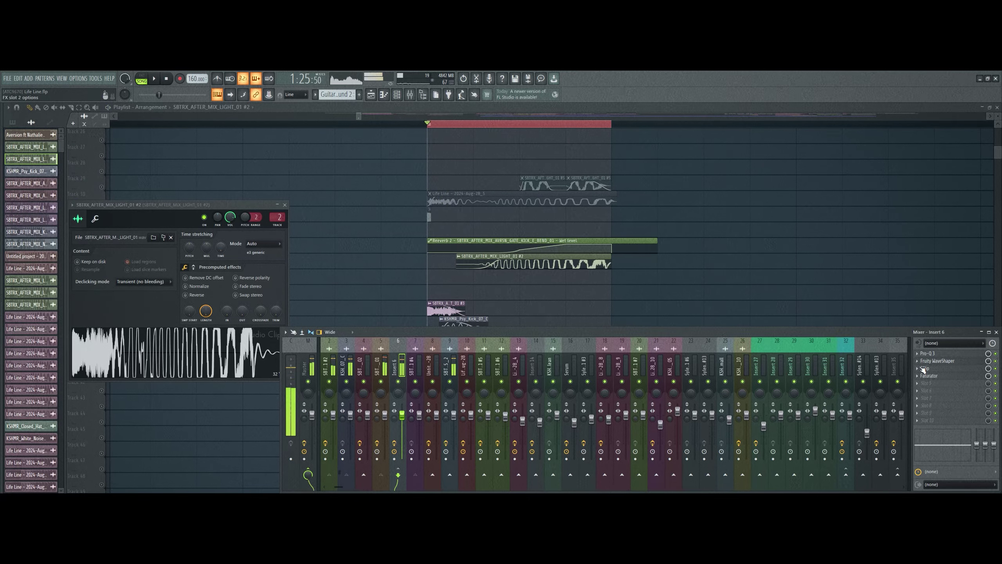
Open Insert 6's Faturator, GClip, Fruity WaveShaper and Pro-Q 3 effects to examine their settings, and close all plugin windows
{"action": "left_click", "coordinate": [930, 376]}
{"action": "left_click", "coordinate": [925, 368]}
{"action": "left_click", "coordinate": [935, 360]}
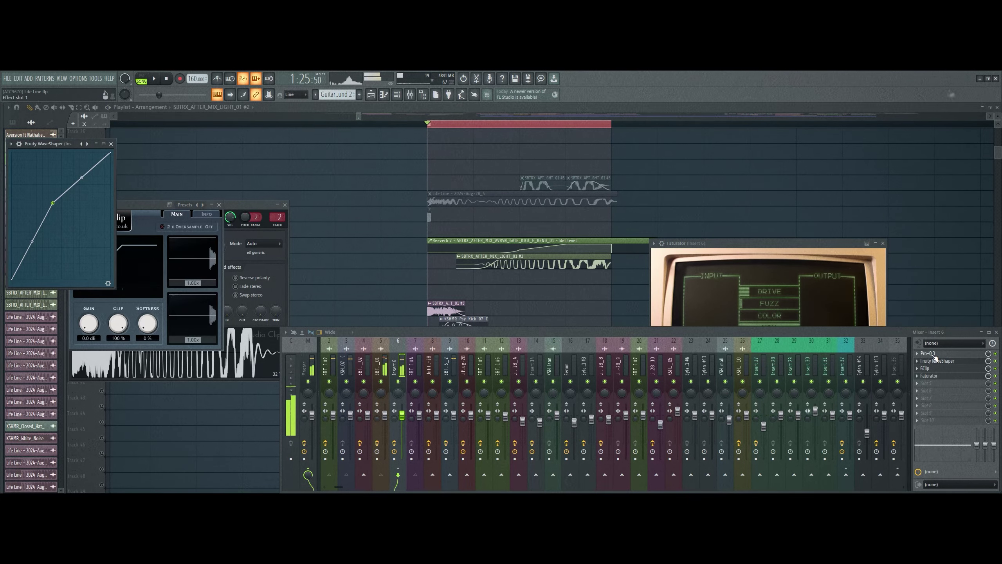
{"action": "left_click", "coordinate": [931, 354]}
{"action": "left_click", "coordinate": [933, 354]}
{"action": "key", "text": "F12"}
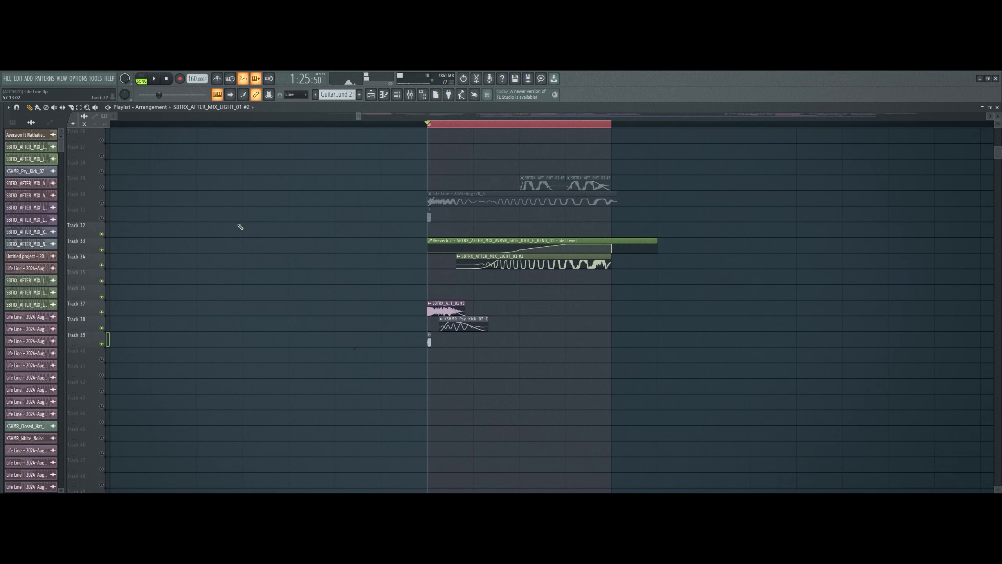
Solo tracks 30 and 31, play the range, and open the channel settings of the Life Line - 2024-Aug-28_5 clip
{"action": "right_click", "coordinate": [102, 219]}
{"action": "left_click", "coordinate": [102, 203]}
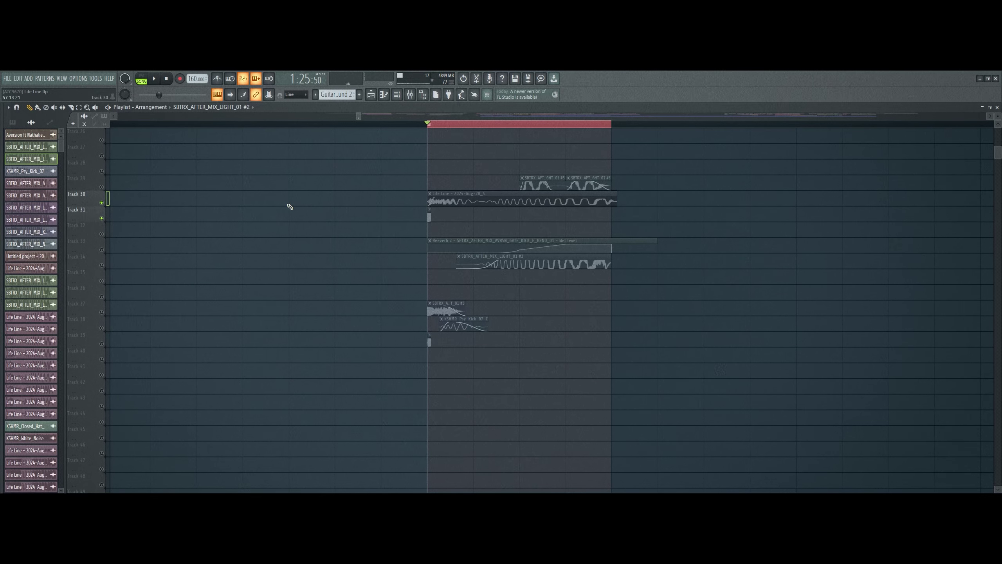
{"action": "left_click_drag", "start_coordinate": [413, 218], "coordinate": [442, 201]}
{"action": "key", "text": "space"}
{"action": "key", "text": "space"}
{"action": "key", "text": "space"}
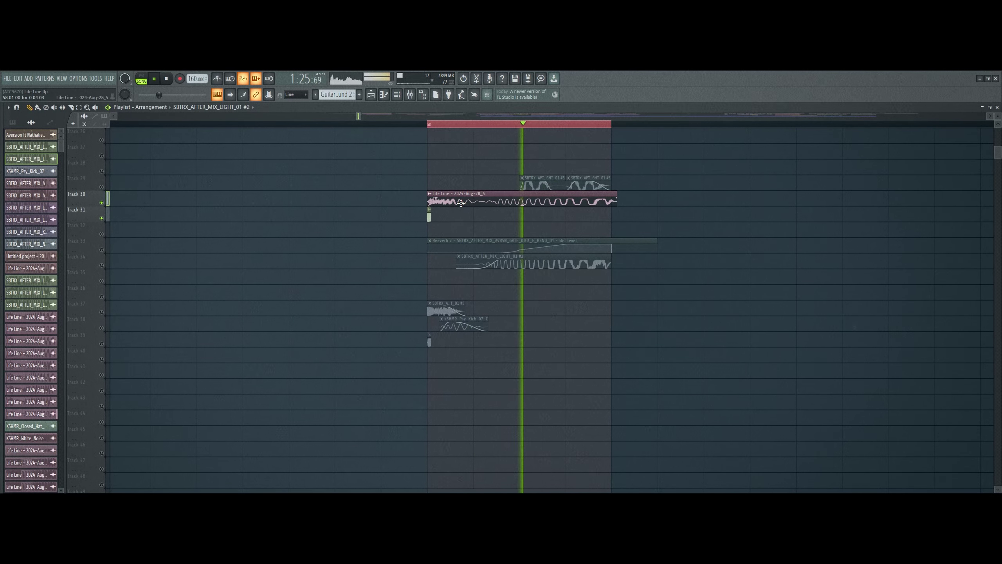
{"action": "double_click", "coordinate": [462, 200]}
{"action": "key", "text": "space"}
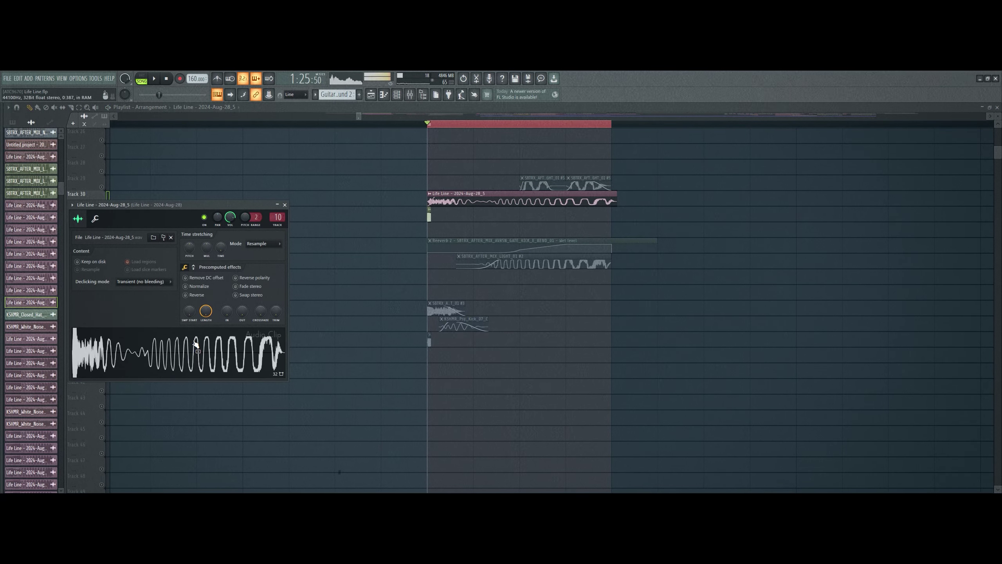
Solo track 37, play it, and check the channel settings of its SBTRX_AFTER_MIX_LIGHT_01 #3 clip
{"action": "right_click", "coordinate": [403, 312]}
{"action": "right_click", "coordinate": [102, 313]}
{"action": "key", "text": "space"}
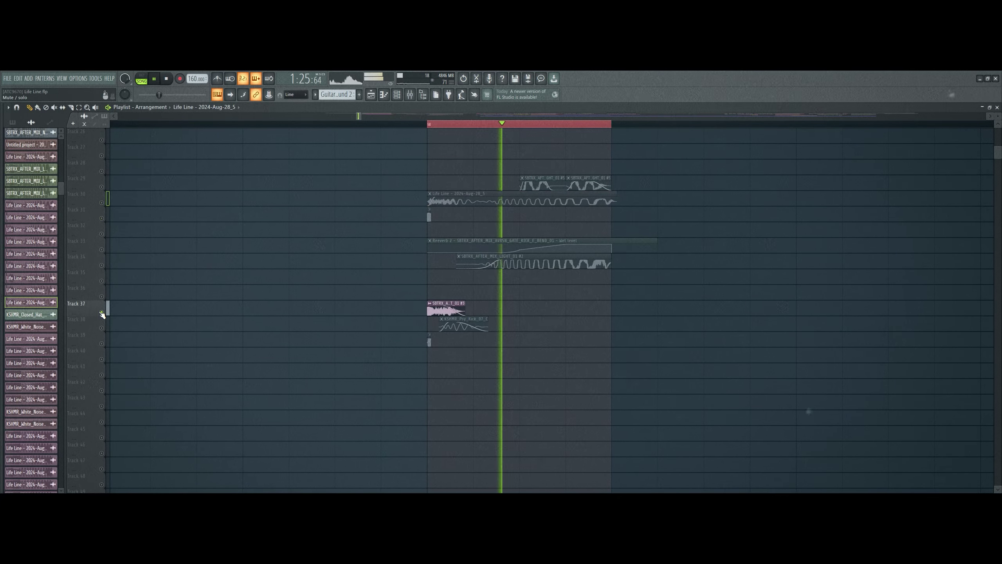
{"action": "key", "text": "space"}
{"action": "double_click", "coordinate": [442, 311]}
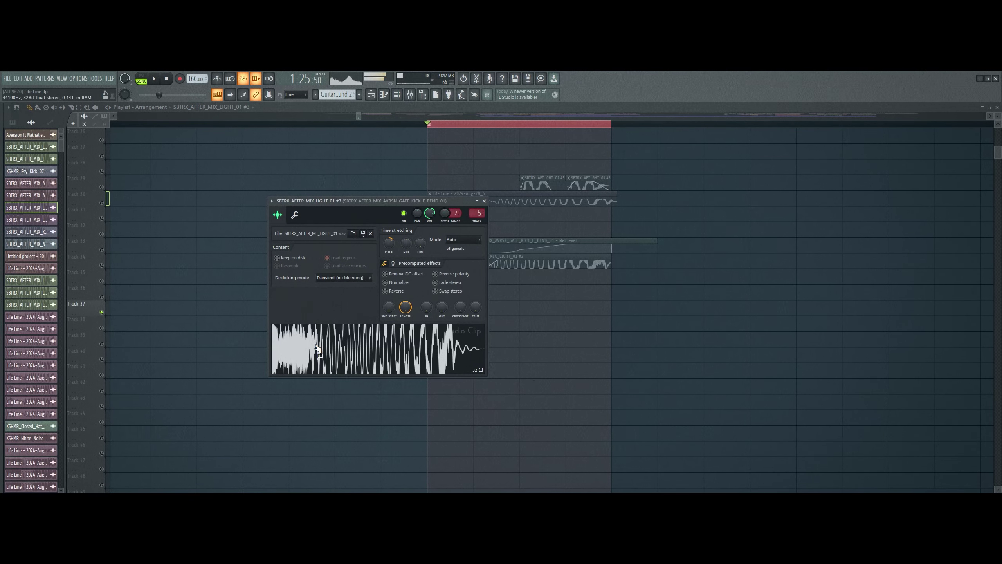
{"action": "key", "text": "Escape"}
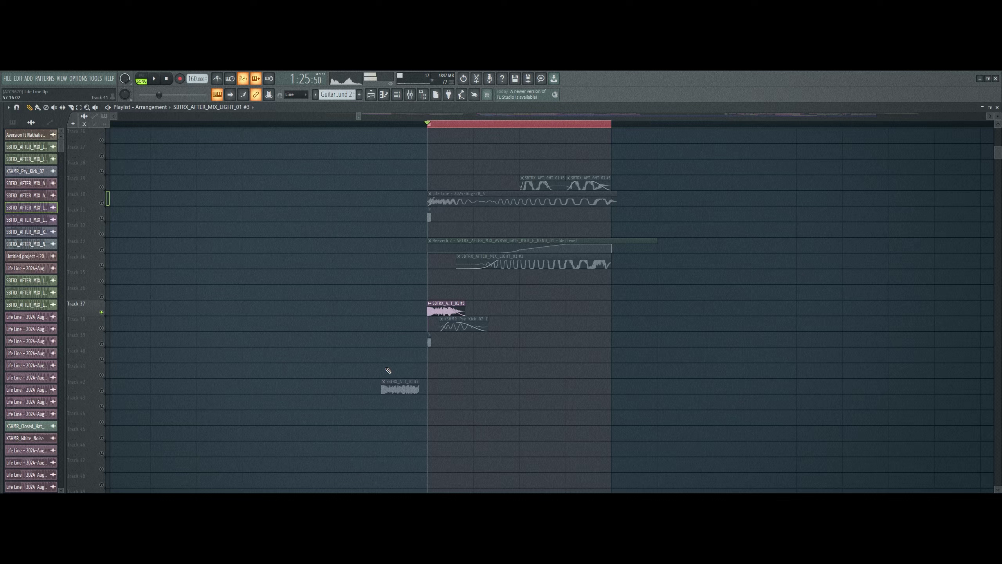
Solo track 39, add tracks 37 and 33 to the solo, and listen to the layers together
{"action": "left_click", "coordinate": [106, 344]}
{"action": "key", "text": "space"}
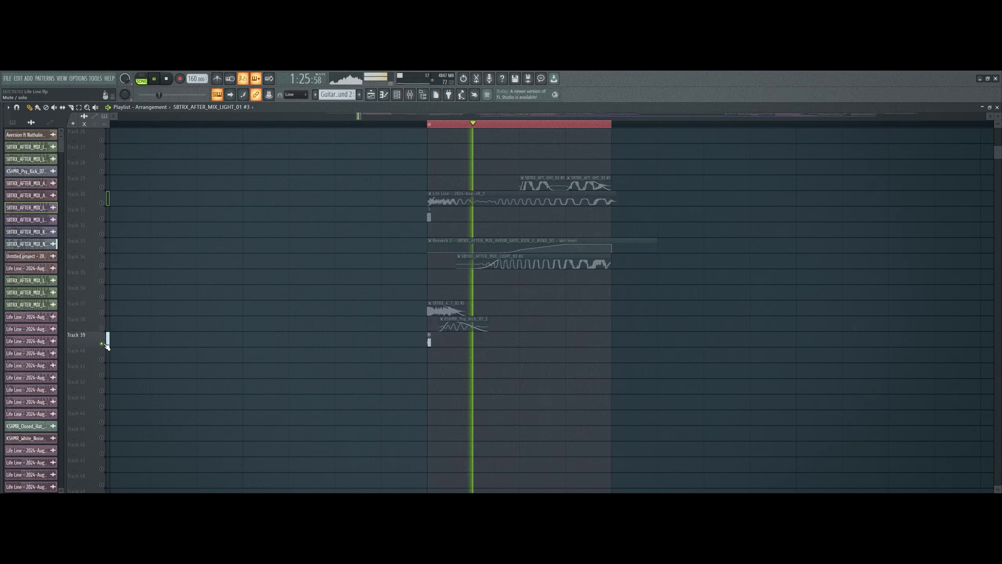
{"action": "left_click", "coordinate": [101, 250]}
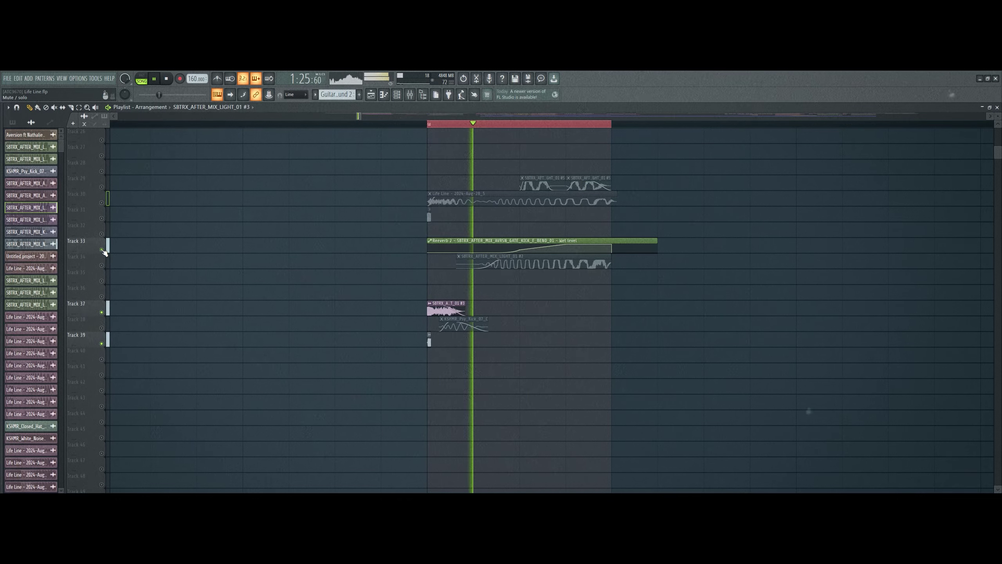
{"action": "key", "text": "space"}
{"action": "key", "text": "space"}
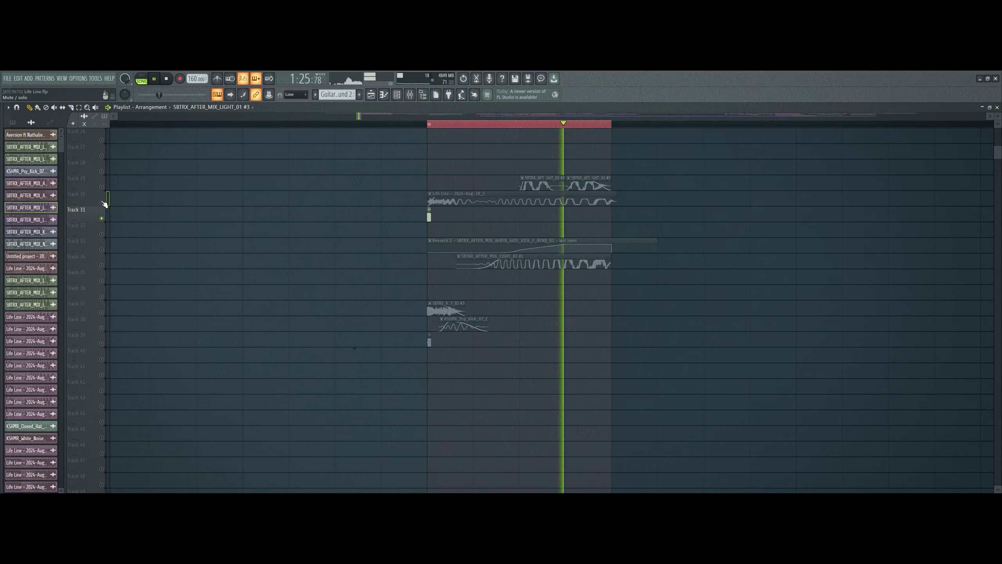
Solo track 30, play it, and open the Life Line - 2024-Aug-28_5 clip's channel settings with its mixer track
{"action": "right_click", "coordinate": [102, 203]}
{"action": "key", "text": "space"}
{"action": "key", "text": "space"}
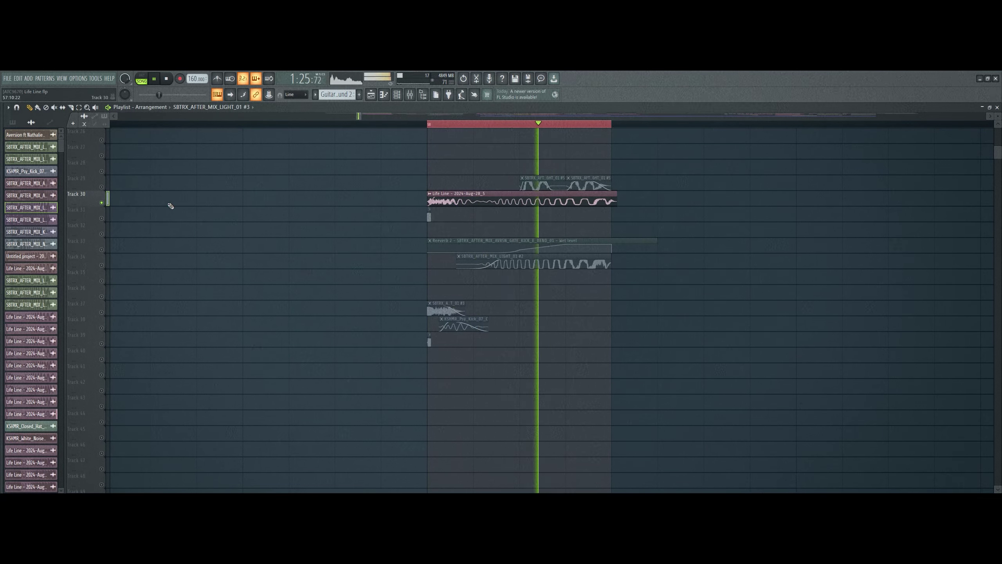
{"action": "double_click", "coordinate": [446, 194]}
{"action": "key", "text": "space"}
{"action": "double_click", "coordinate": [274, 219]}
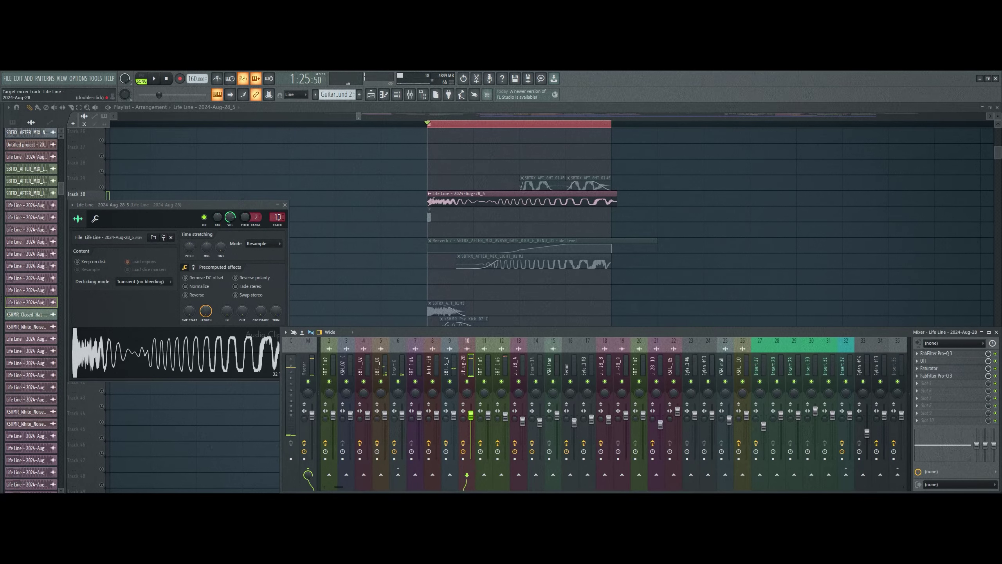
Examine the FabFilter Pro-Q 3, OTT, Faturator and second Pro-Q 3 effects on mixer track 10, and close them
{"action": "left_click", "coordinate": [955, 354]}
{"action": "left_click", "coordinate": [947, 361]}
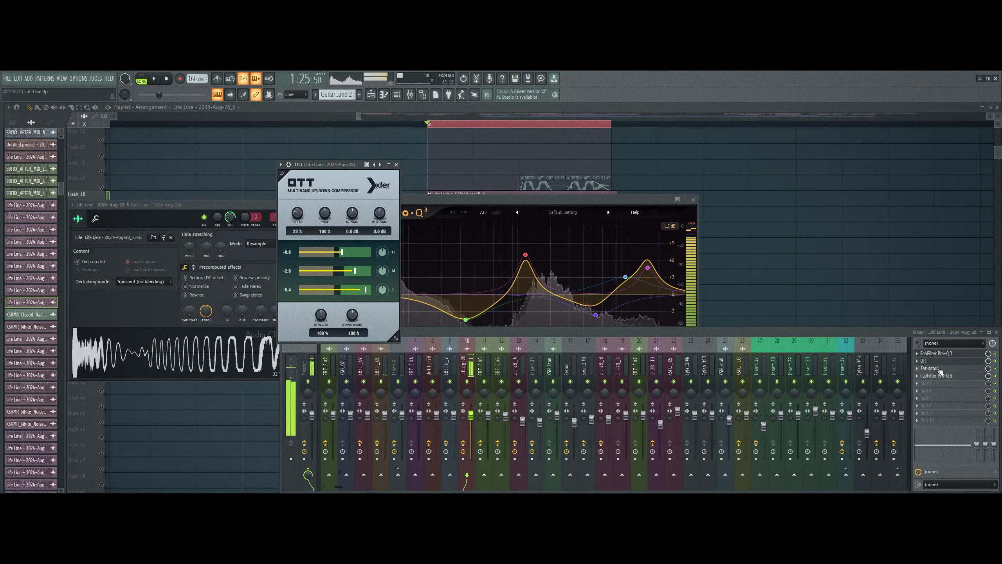
{"action": "left_click", "coordinate": [940, 368]}
{"action": "key", "text": "space"}
{"action": "left_click", "coordinate": [940, 376]}
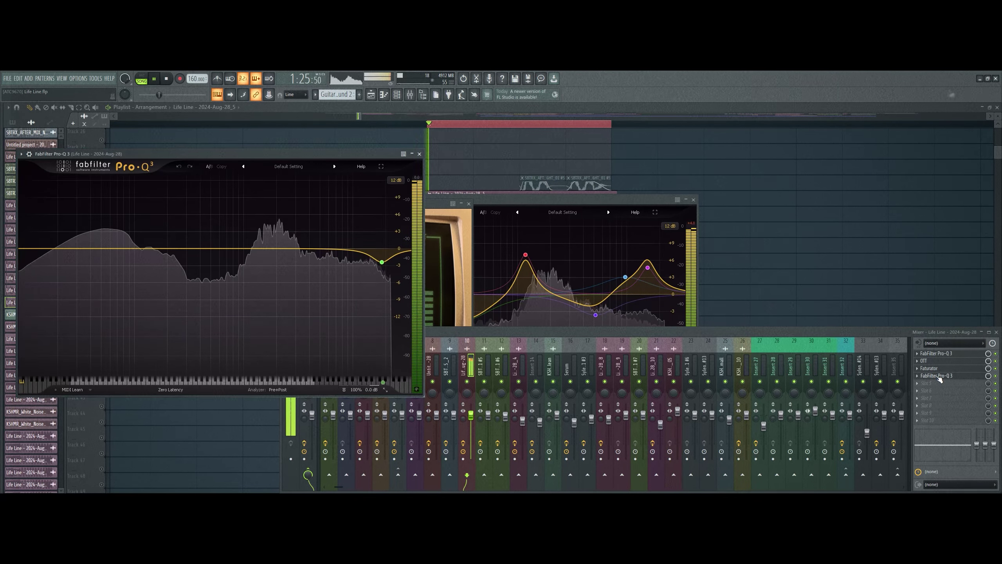
{"action": "left_click", "coordinate": [939, 375]}
{"action": "left_click", "coordinate": [938, 368]}
{"action": "left_click", "coordinate": [936, 361]}
{"action": "left_click", "coordinate": [940, 354]}
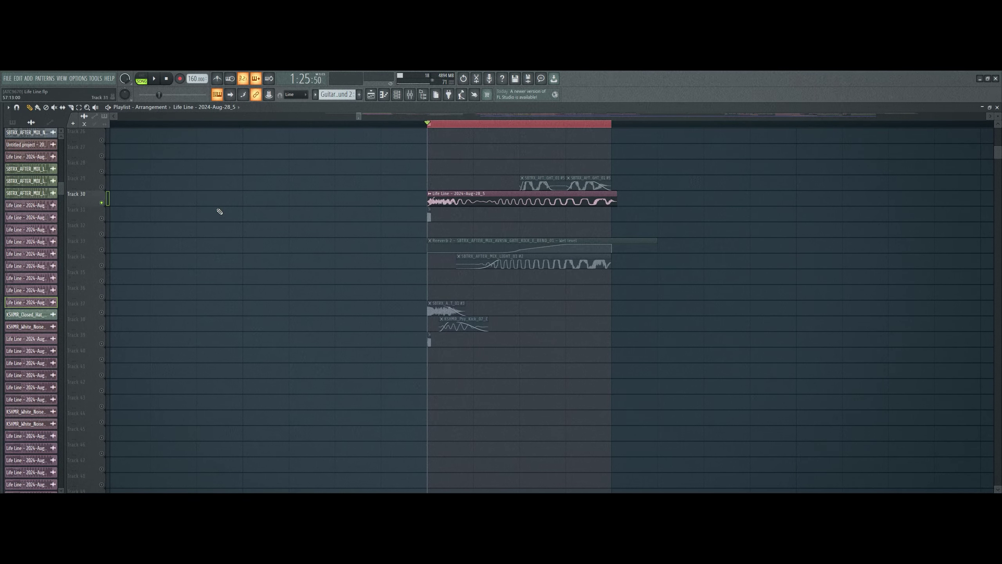
Unsolo track 30 and mute all the kick layer clips on tracks 29 to 39 after bar 58
{"action": "left_click", "coordinate": [102, 202], "text": "ctrl"}
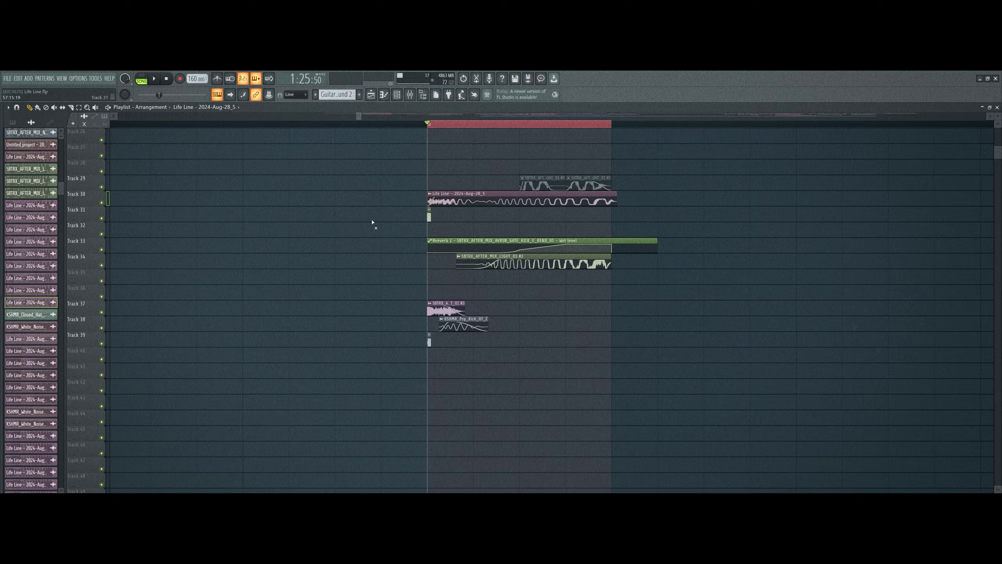
{"action": "left_click_drag", "start_coordinate": [559, 321], "coordinate": [449, 231]}
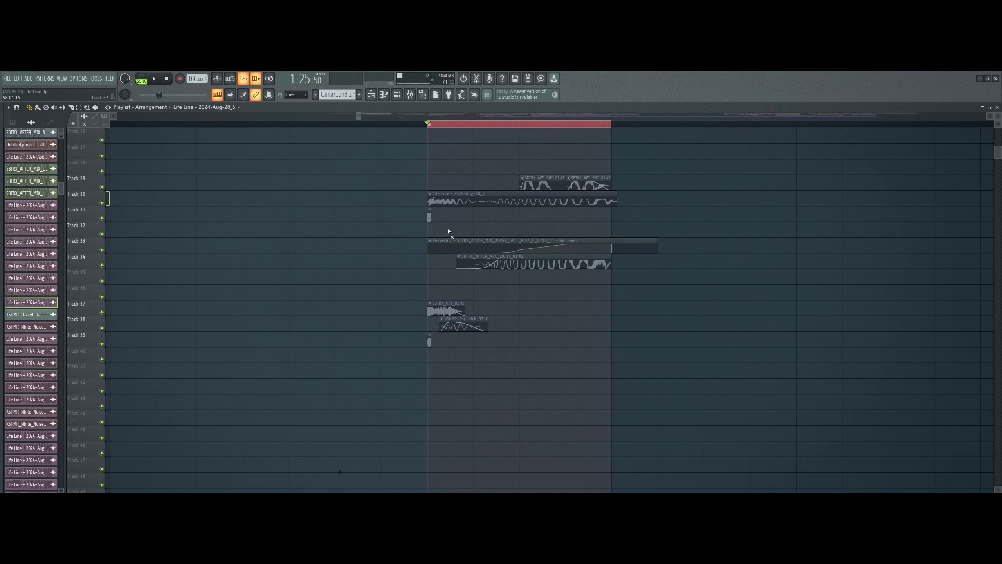
Move the playhead to the drop at bar 107 in the main arrangement and play it
{"action": "scroll", "coordinate": [466, 127], "scroll_direction": "down", "scroll_amount": 13}
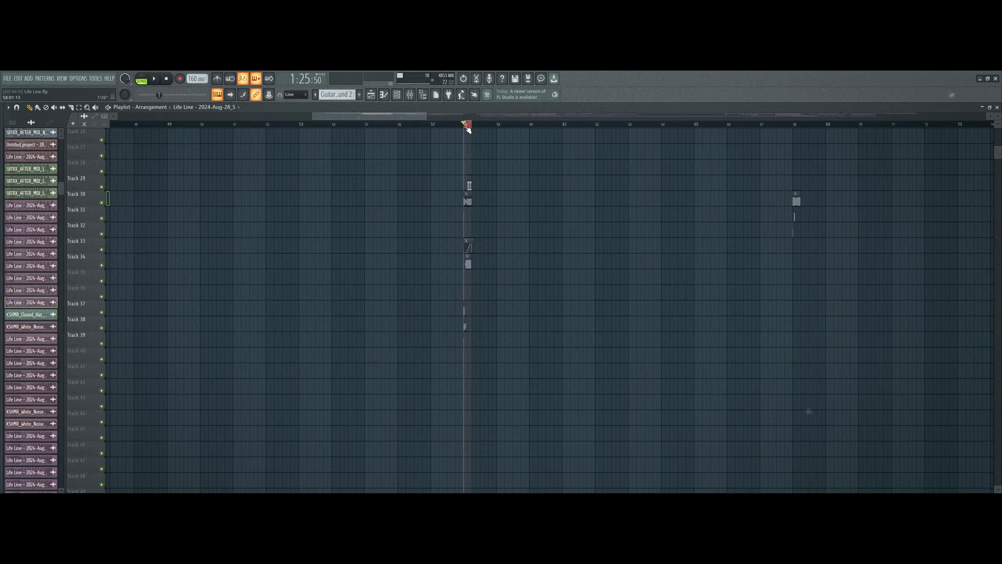
{"action": "scroll", "coordinate": [752, 323], "scroll_direction": "up", "scroll_amount": 5}
{"action": "scroll", "coordinate": [754, 326], "scroll_direction": "up", "scroll_amount": 3}
{"action": "scroll", "coordinate": [588, 122], "scroll_direction": "down", "scroll_amount": 4}
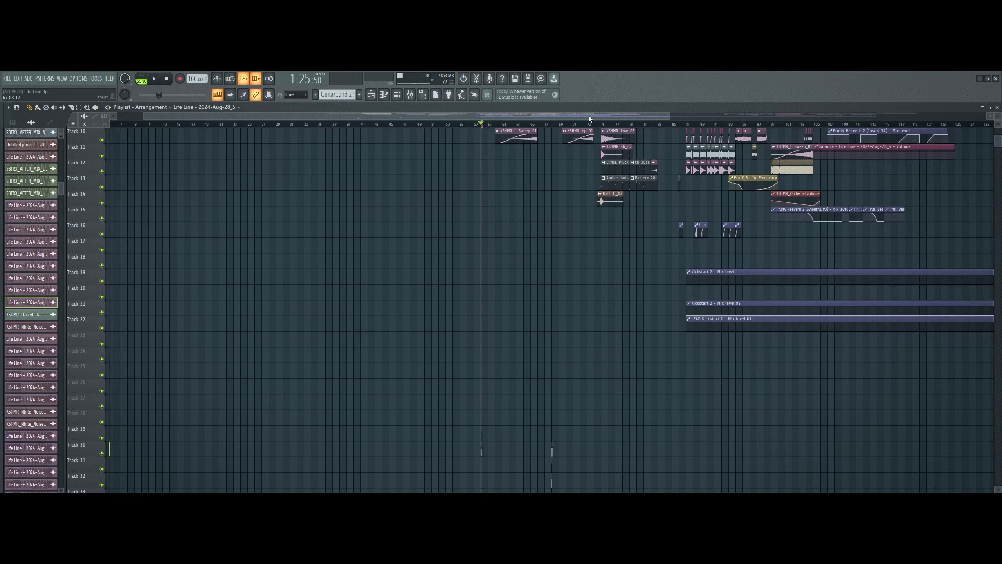
{"action": "scroll", "coordinate": [589, 116], "scroll_direction": "down", "scroll_amount": 9}
{"action": "scroll", "coordinate": [700, 307], "scroll_direction": "up", "scroll_amount": 5}
{"action": "scroll", "coordinate": [699, 306], "scroll_direction": "up", "scroll_amount": 1}
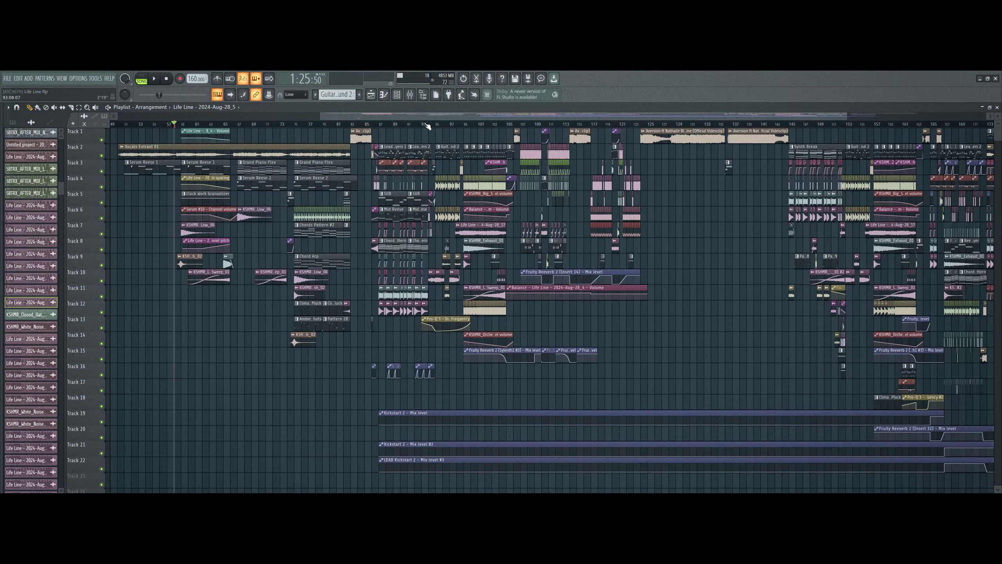
{"action": "left_click", "coordinate": [523, 126]}
{"action": "scroll", "coordinate": [529, 126], "scroll_direction": "up", "scroll_amount": 10}
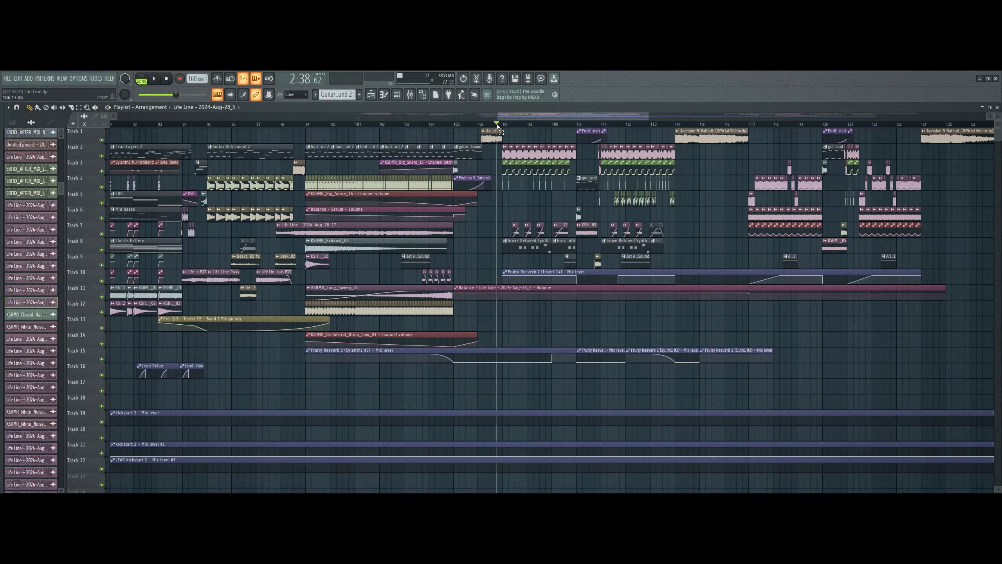
{"action": "key", "text": "space"}
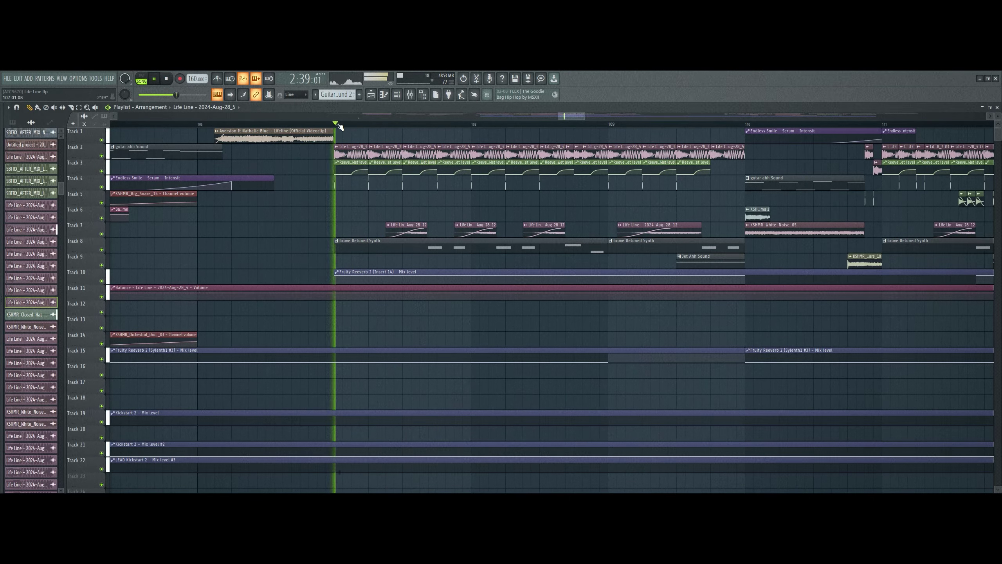
{"action": "scroll", "coordinate": [375, 178], "scroll_direction": "up", "scroll_amount": 3}
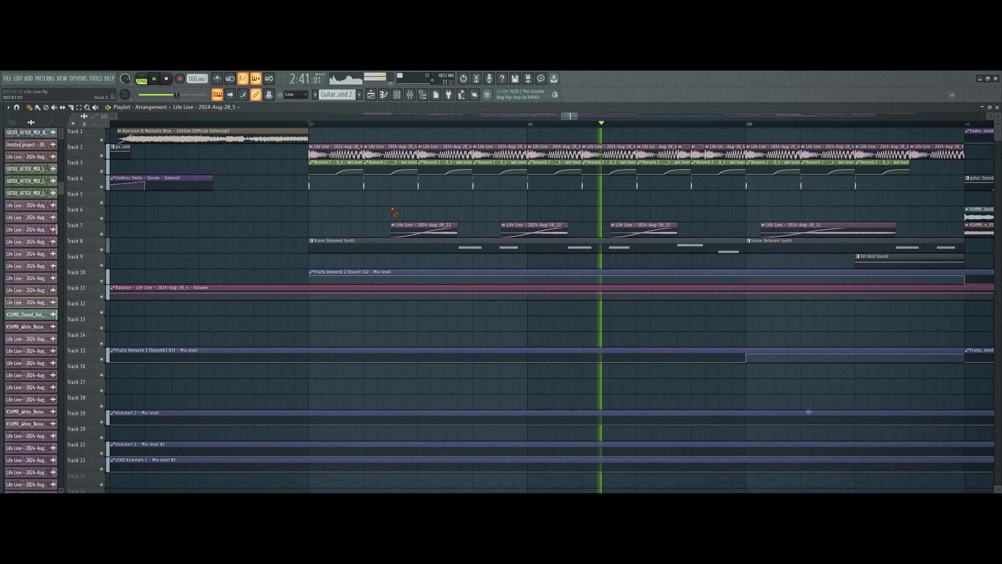
Solo tracks 7 and 8 and listen to the Life Line - 2024-Aug-28_12 clips together with the Grove Detuned Synth
{"action": "key", "text": "space"}
{"action": "right_click", "coordinate": [102, 250]}
{"action": "left_click", "coordinate": [101, 234]}
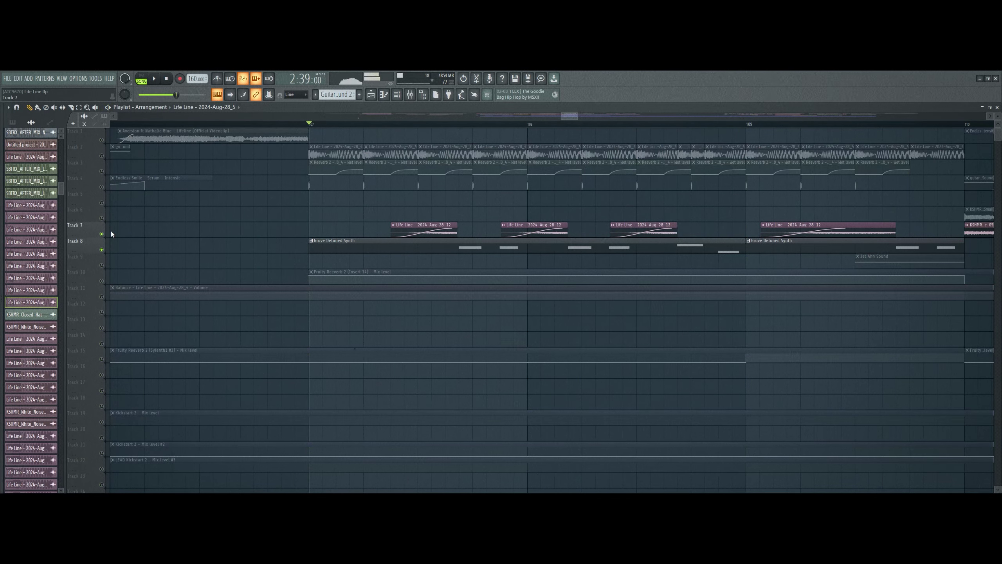
{"action": "key", "text": "space"}
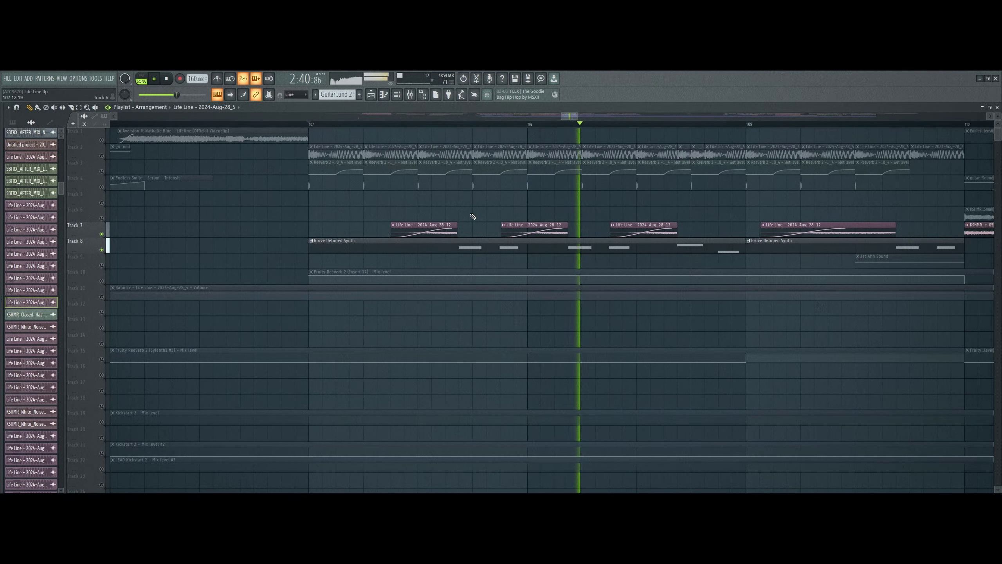
{"action": "scroll", "coordinate": [450, 127], "scroll_direction": "up", "scroll_amount": 2}
{"action": "scroll", "coordinate": [450, 127], "scroll_direction": "up", "scroll_amount": 2}
{"action": "key", "text": "space"}
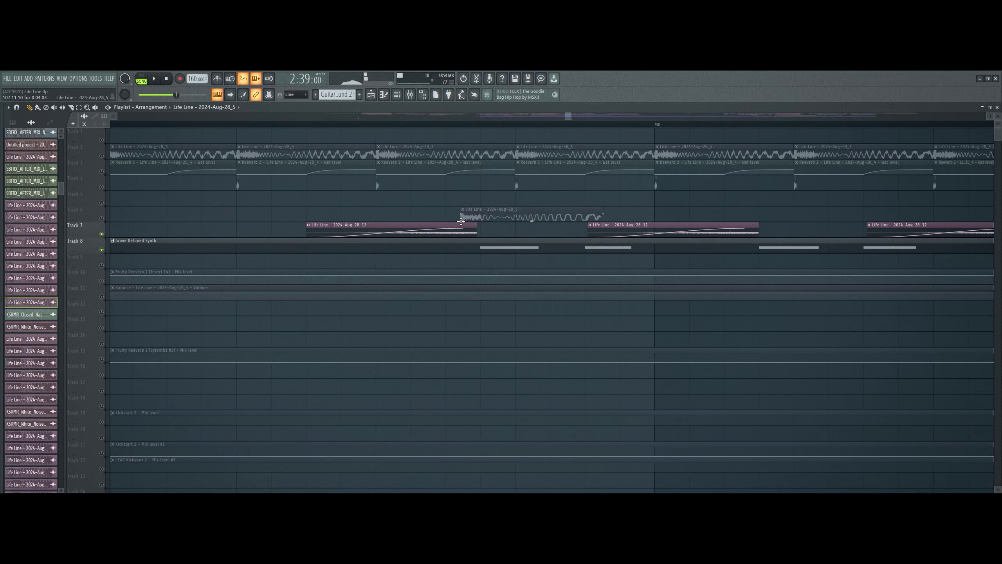
Select the first Life Line - 2024-Aug-28_12 clip on track 7, solo that track and play it from bar 107
{"action": "left_click", "coordinate": [461, 226]}
{"action": "key", "text": "space"}
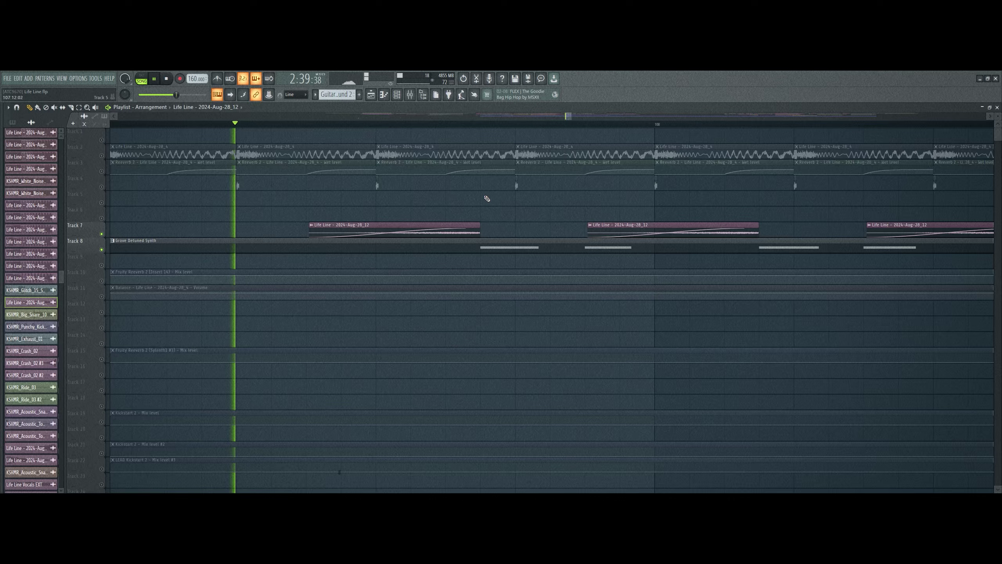
{"action": "scroll", "coordinate": [427, 128], "scroll_direction": "down", "scroll_amount": 3}
{"action": "key", "text": "space"}
{"action": "key", "text": "space"}
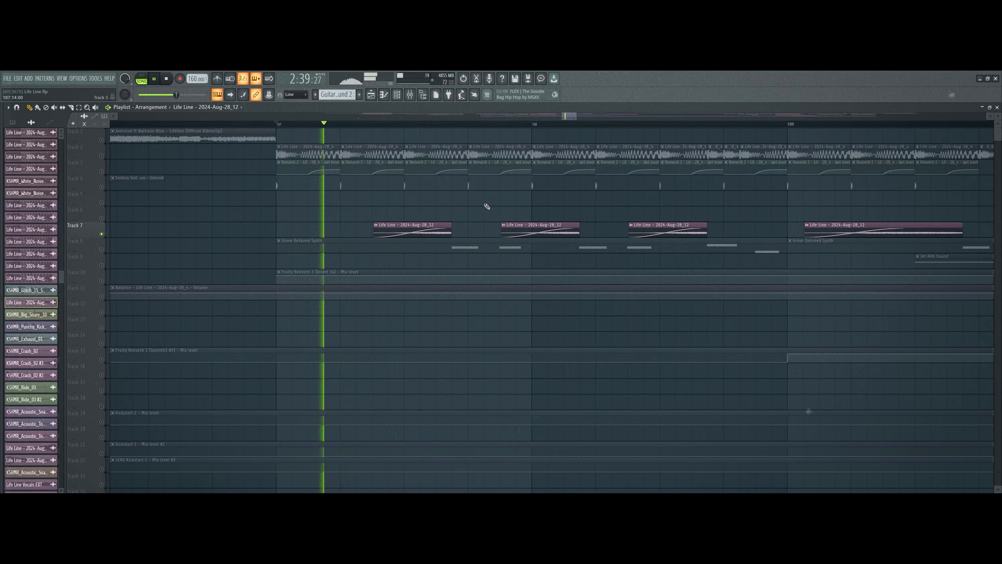
Stop playback and inspect the sample settings of the first Life Line - 2024-Aug-28_12 clip on track 7
{"action": "key", "text": "space"}
{"action": "double_click", "coordinate": [409, 226]}
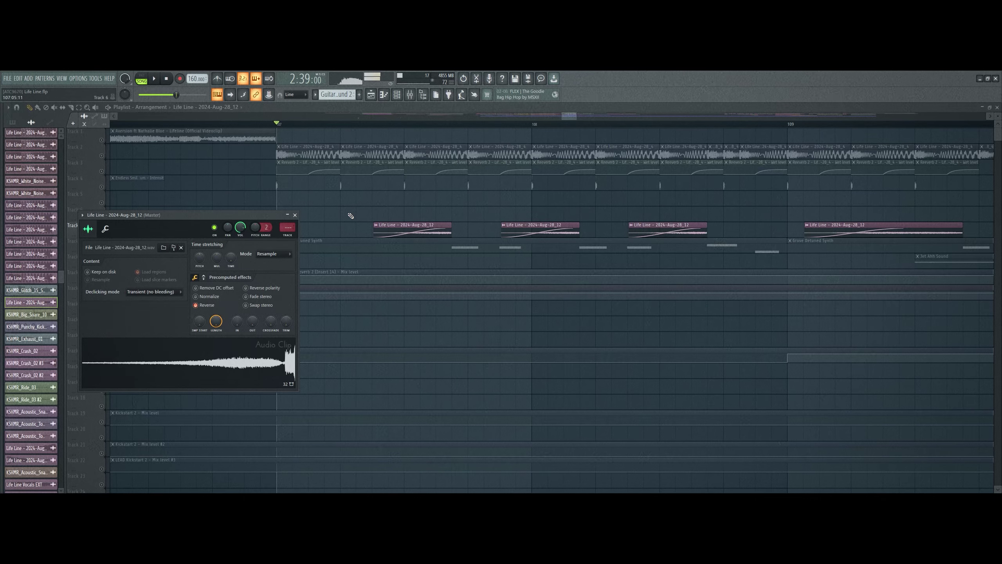
{"action": "key", "text": "Escape"}
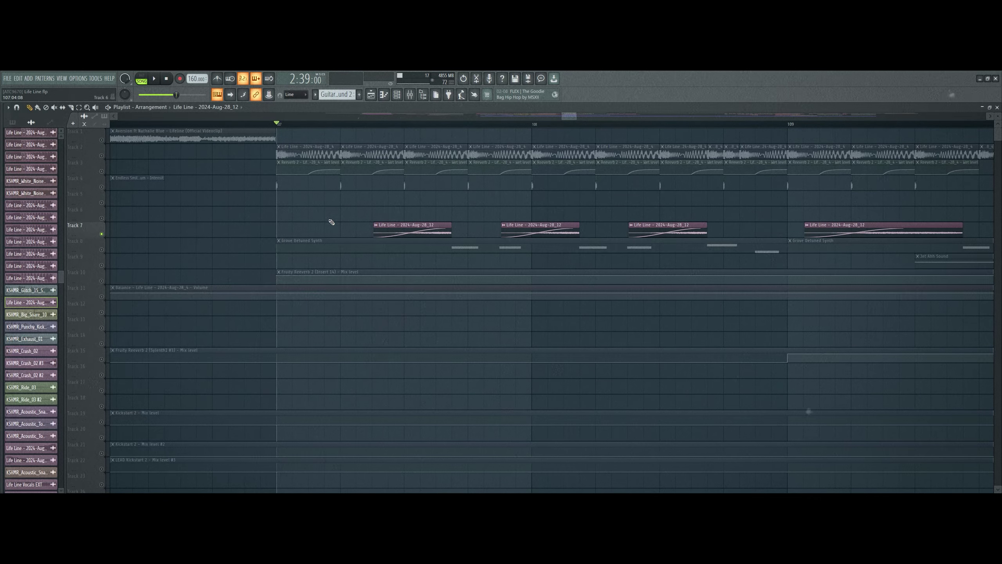
Solo track 8, select the Grove Detuned Synth pattern and show all of its channels in the channel rack
{"action": "left_click", "coordinate": [96, 248]}
{"action": "left_click", "coordinate": [403, 94]}
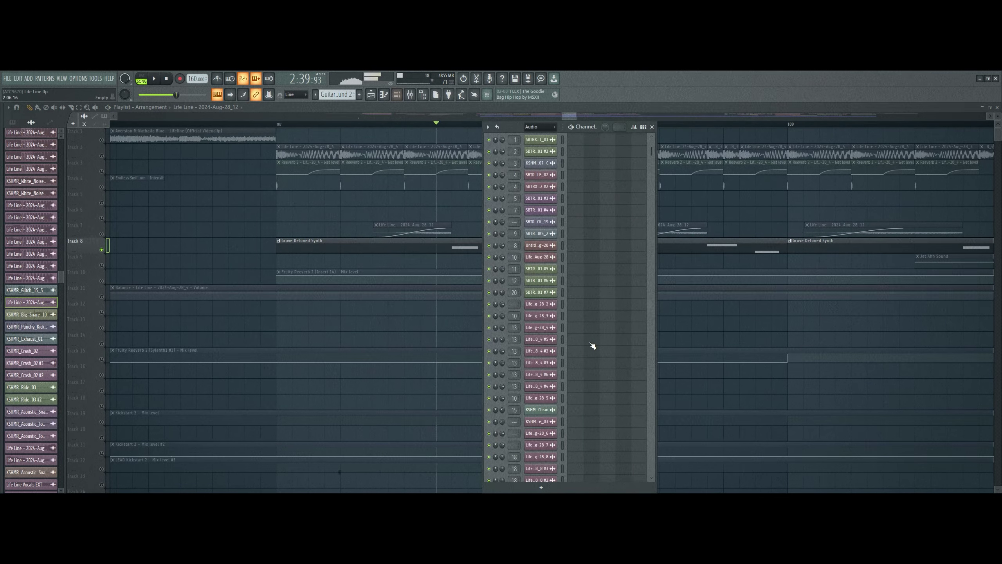
{"action": "left_click", "coordinate": [540, 127]}
{"action": "left_click", "coordinate": [539, 135]}
{"action": "left_click", "coordinate": [445, 240]}
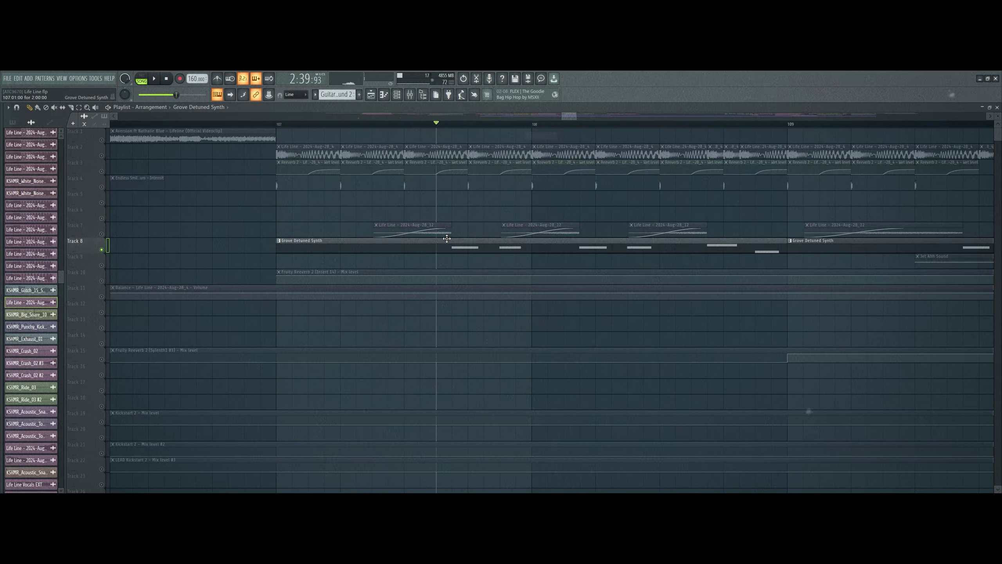
{"action": "left_click", "coordinate": [399, 95]}
{"action": "scroll", "coordinate": [615, 296], "scroll_direction": "down", "scroll_amount": 7}
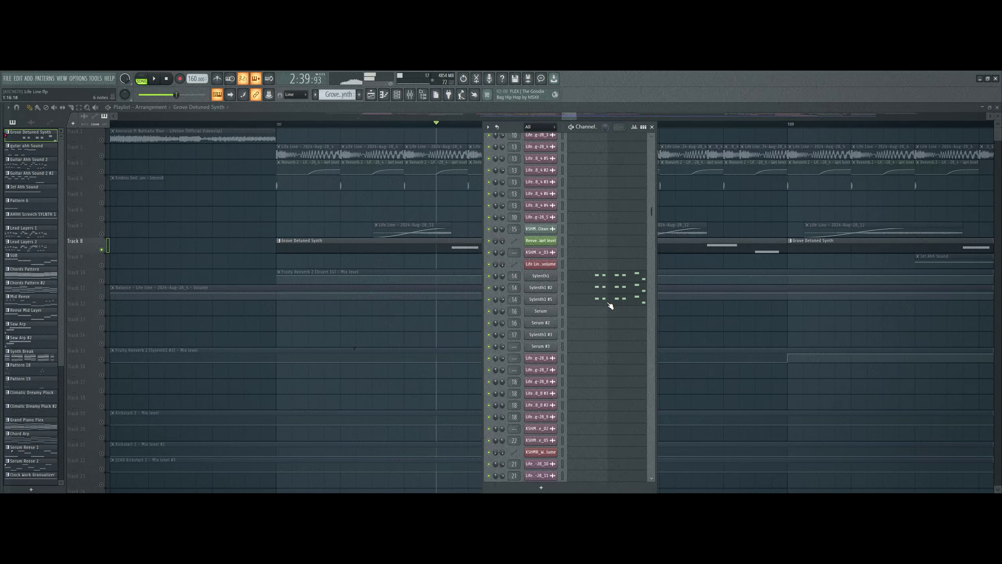
Solo the Sylenth1 layer and inspect the synth settings of Sylenth1 and Sylenth1 #2
{"action": "left_click", "coordinate": [554, 263]}
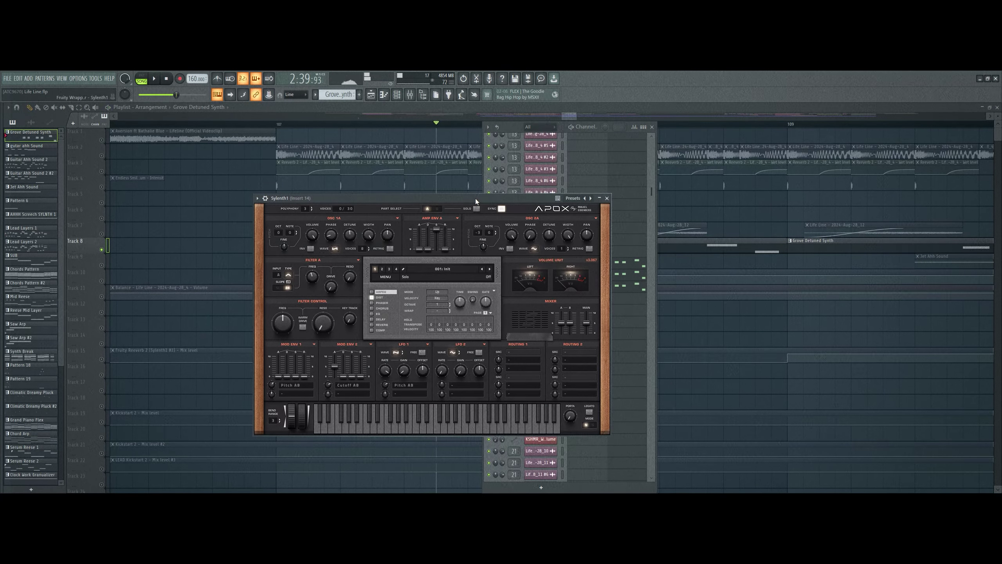
{"action": "left_click_drag", "start_coordinate": [476, 198], "coordinate": [323, 187]}
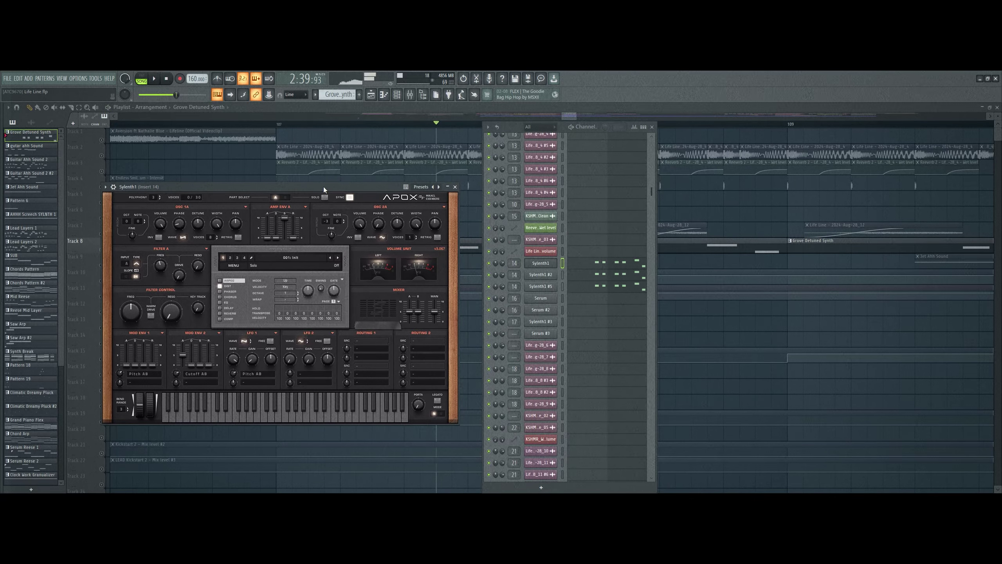
{"action": "right_click", "coordinate": [490, 263]}
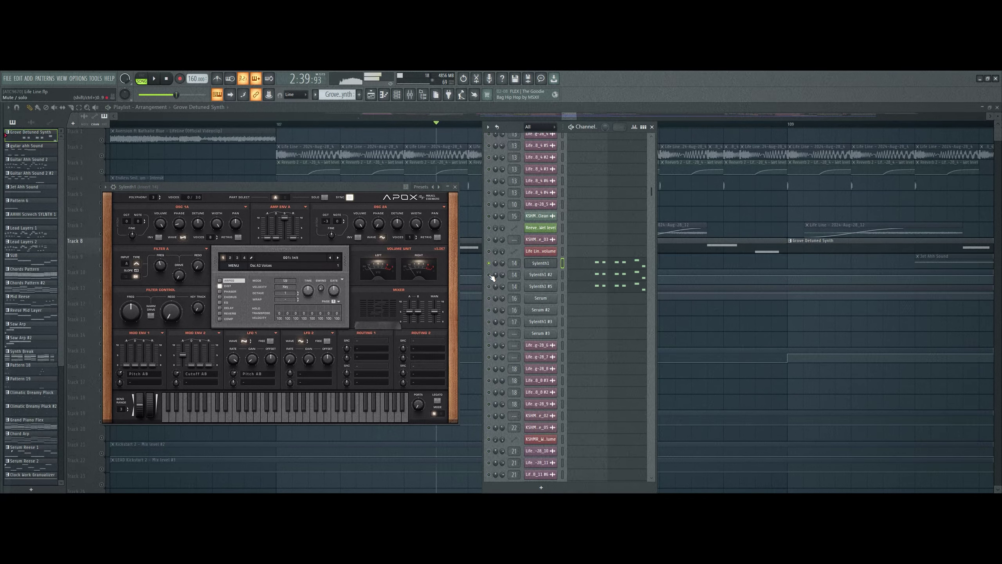
{"action": "left_click", "coordinate": [548, 277]}
{"action": "left_click_drag", "start_coordinate": [506, 207], "coordinate": [314, 191]}
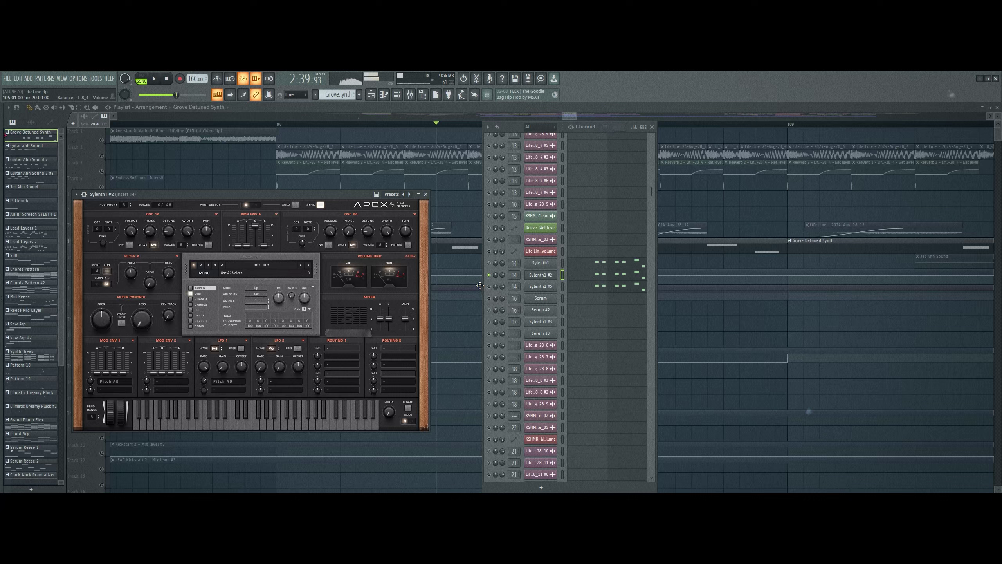
Solo the Sylenth1 #5 channel, inspect its synth settings and play the layer on its own
{"action": "right_click", "coordinate": [490, 288]}
{"action": "left_click", "coordinate": [498, 300]}
{"action": "left_click", "coordinate": [542, 288]}
{"action": "left_click_drag", "start_coordinate": [418, 219], "coordinate": [286, 198]}
{"action": "key", "text": "space"}
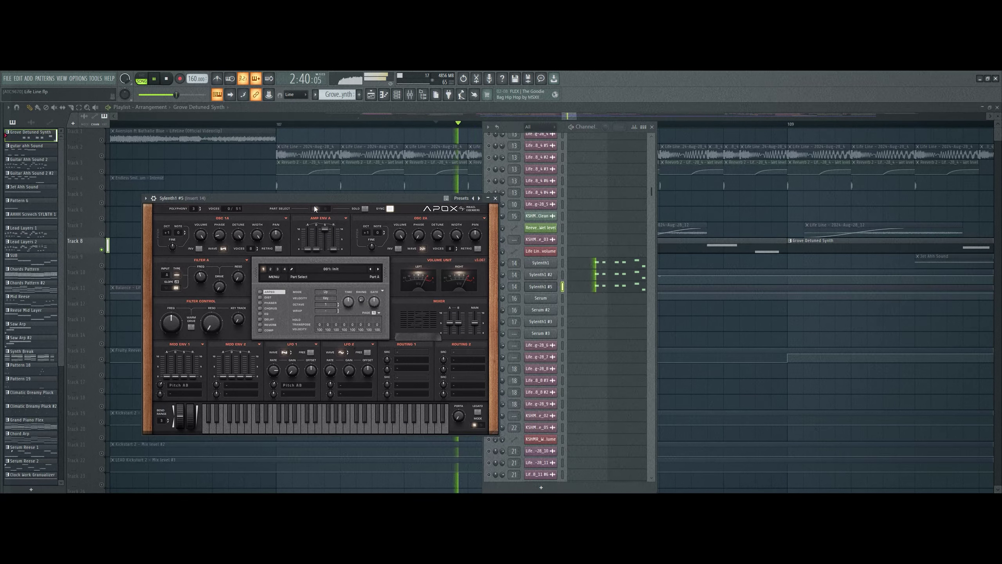
{"action": "key", "text": "space"}
Close the Sylenth1 #5 settings, turn the Sylenth1 #2 and Sylenth1 layers back on and play them together
{"action": "left_click", "coordinate": [537, 289]}
{"action": "left_click", "coordinate": [490, 275]}
{"action": "left_click", "coordinate": [490, 263]}
{"action": "key", "text": "space"}
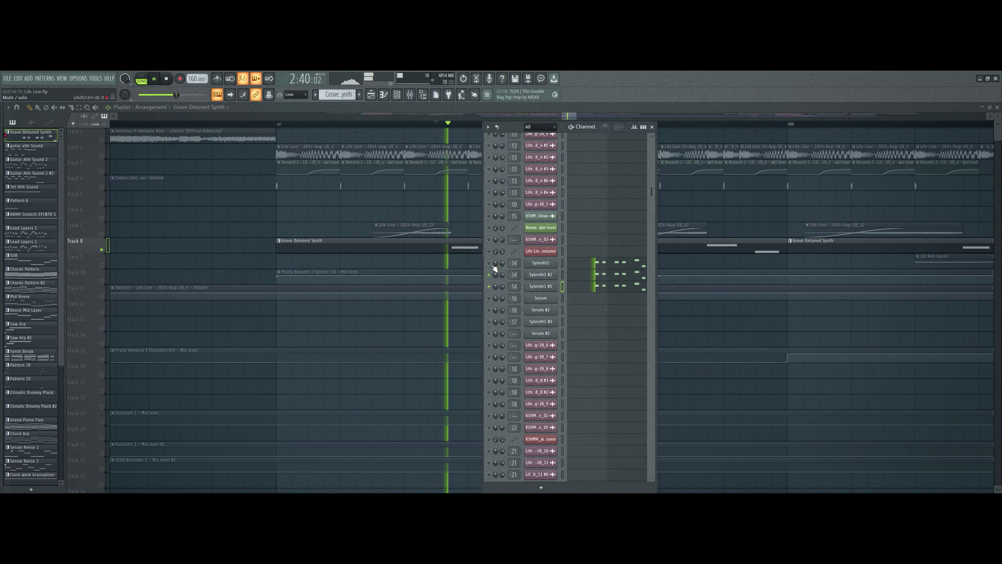
{"action": "key", "text": "space"}
{"action": "key", "text": "space"}
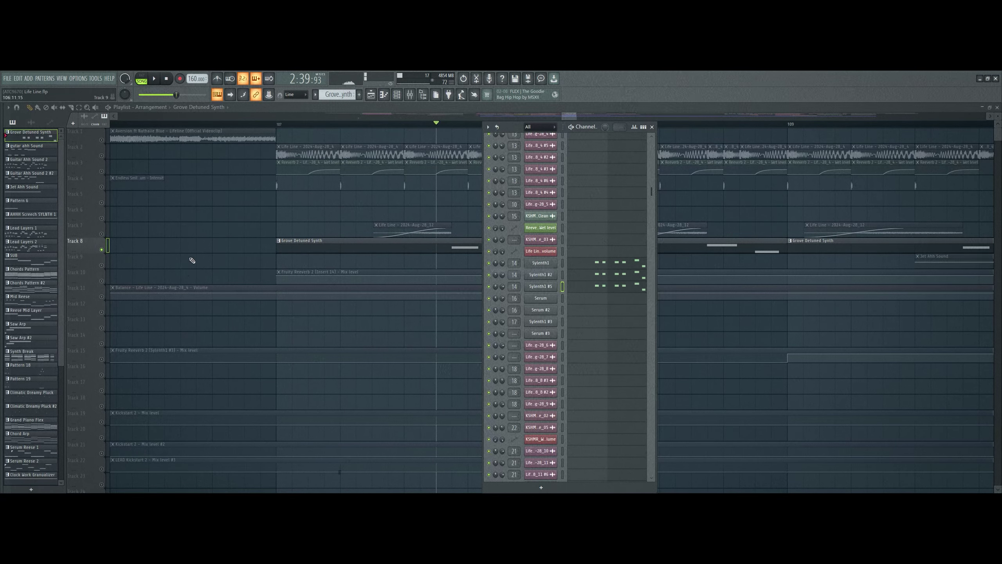
Unsolo track 8, play the full drop and move the playhead to the break at bar 110
{"action": "right_click", "coordinate": [102, 249]}
{"action": "key", "text": "space"}
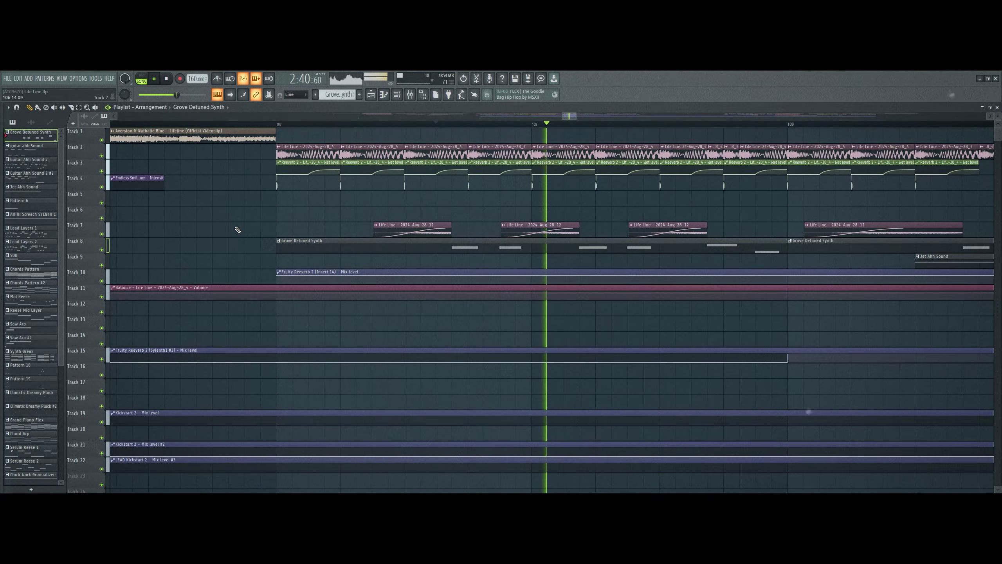
{"action": "scroll", "coordinate": [341, 128], "scroll_direction": "down", "scroll_amount": 9}
{"action": "scroll", "coordinate": [410, 128], "scroll_direction": "up", "scroll_amount": 3}
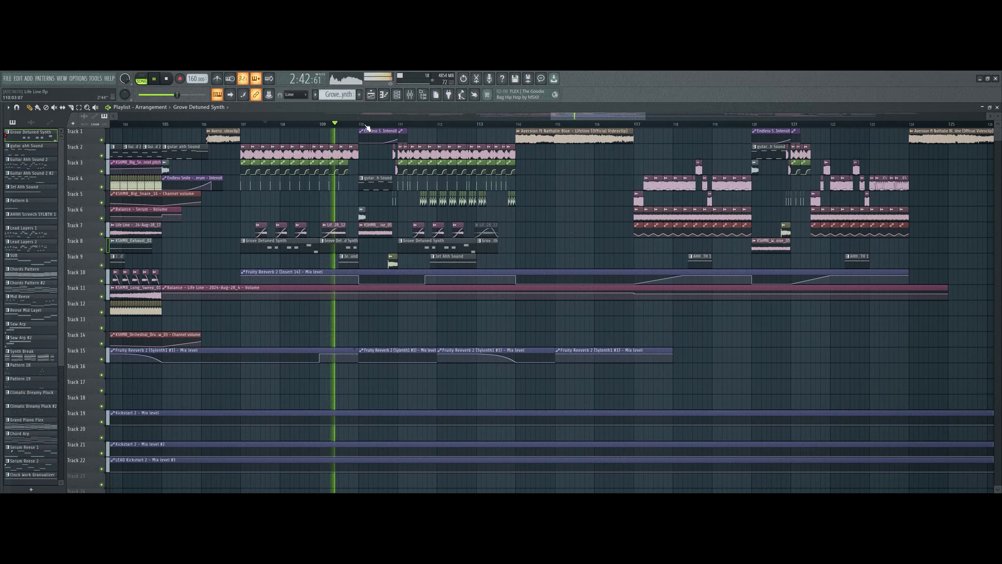
{"action": "scroll", "coordinate": [367, 128], "scroll_direction": "up", "scroll_amount": 3}
{"action": "scroll", "coordinate": [367, 127], "scroll_direction": "up", "scroll_amount": 1}
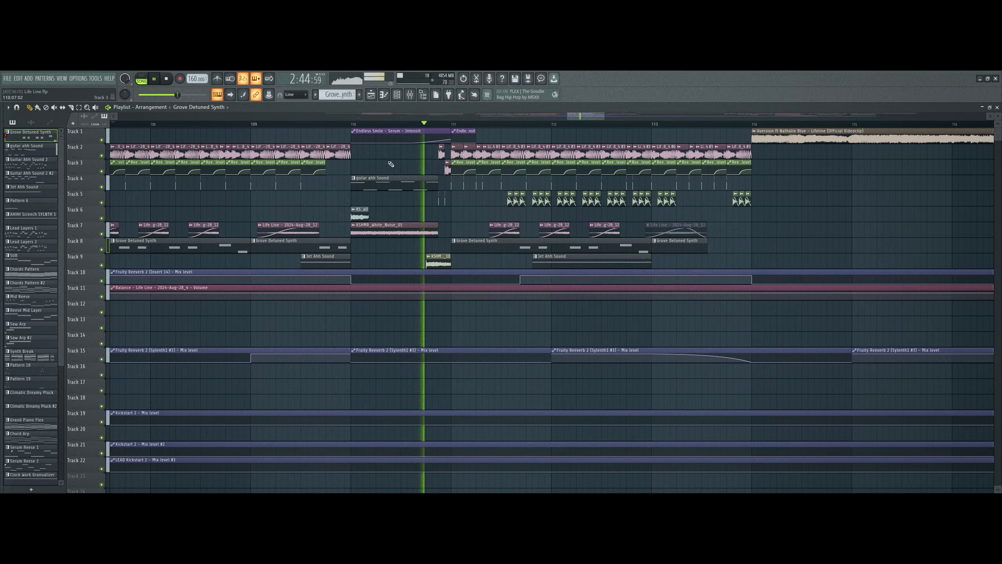
{"action": "left_click", "coordinate": [356, 125]}
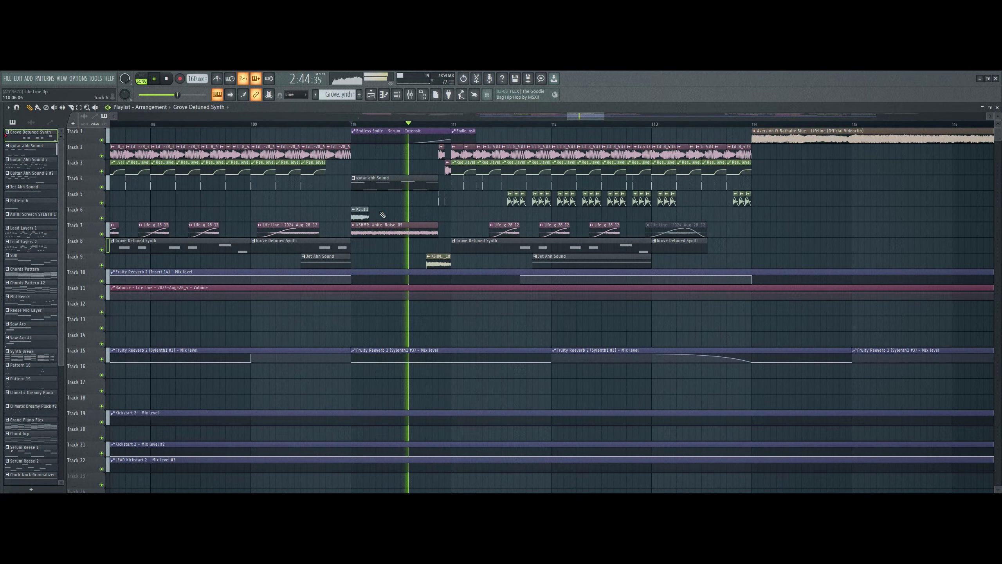
Solo track 7 to hear the KSHMR_White_Noise_01 clip, and unsolo it to replay the break from bar 110
{"action": "key", "text": "space"}
{"action": "right_click", "coordinate": [101, 233]}
{"action": "key", "text": "space"}
{"action": "key", "text": "space"}
{"action": "right_click", "coordinate": [101, 234]}
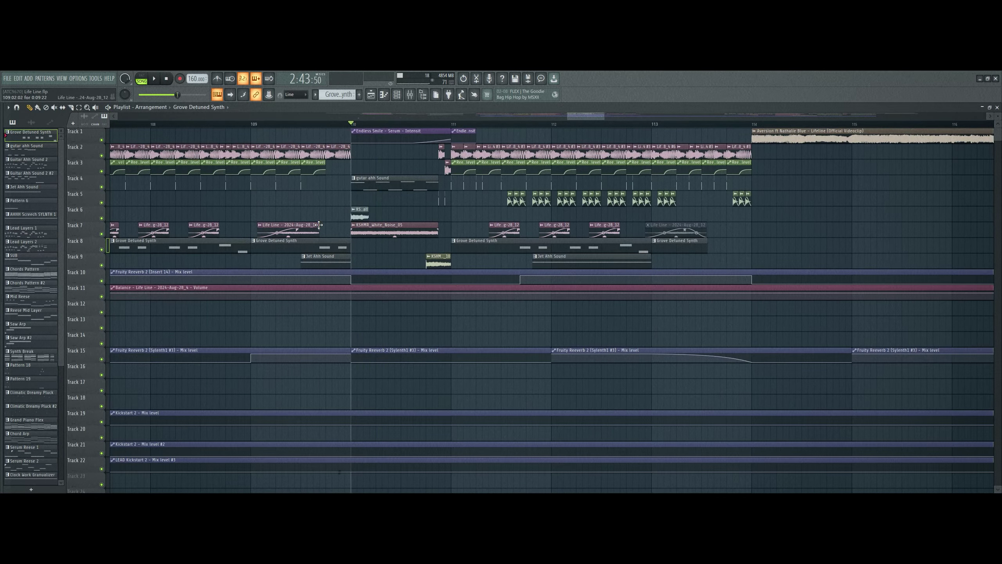
{"action": "key", "text": "space"}
{"action": "key", "text": "space"}
Inspect the sample settings of the KSHMR_Big_Snare_10 clip on track 9 and listen to it in solo
{"action": "double_click", "coordinate": [438, 262]}
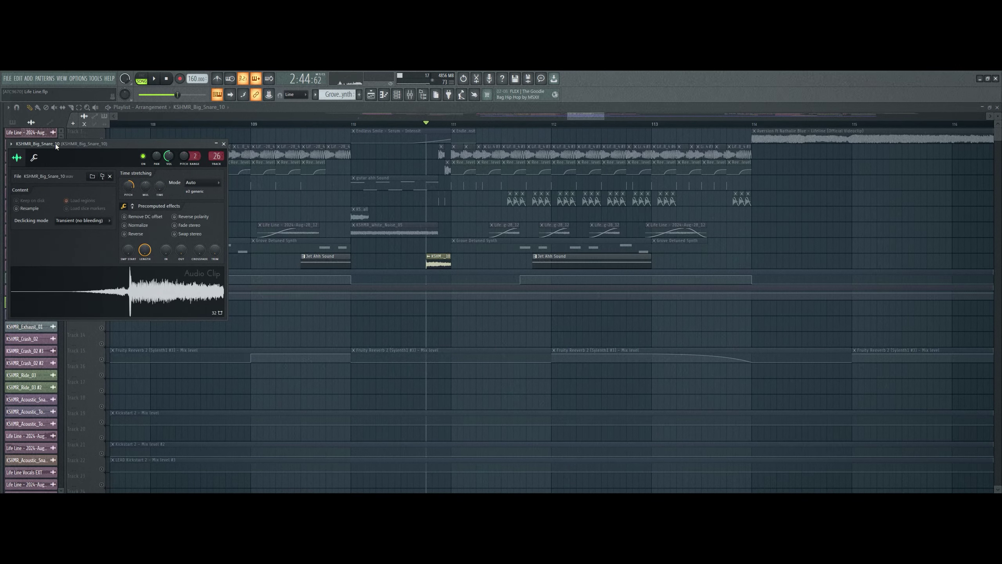
{"action": "key", "text": "space"}
{"action": "key", "text": "space"}
{"action": "key", "text": "Escape"}
Unsolo track 9 and play all tracks from the big snare into the section at bar 111
{"action": "right_click", "coordinate": [101, 265]}
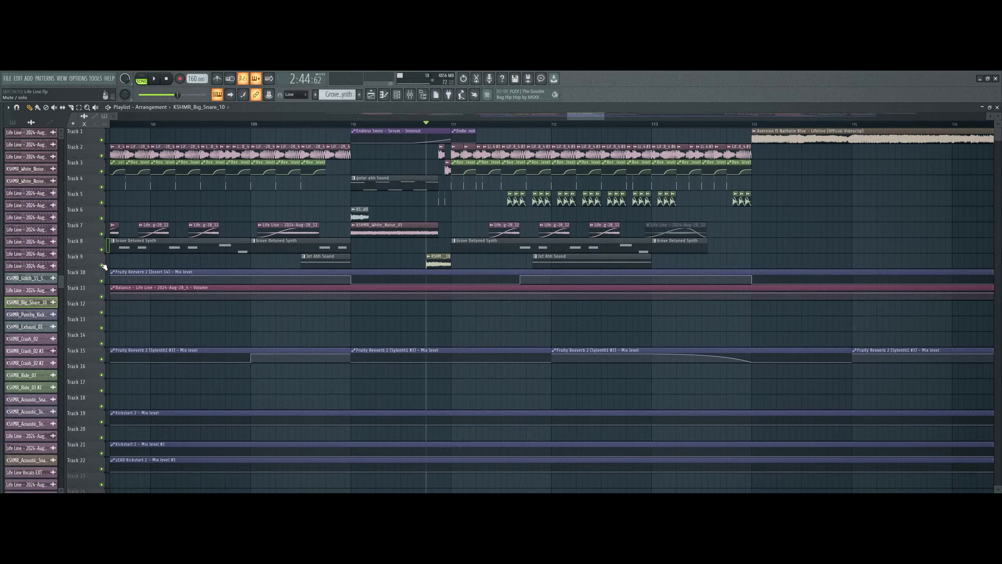
{"action": "key", "text": "space"}
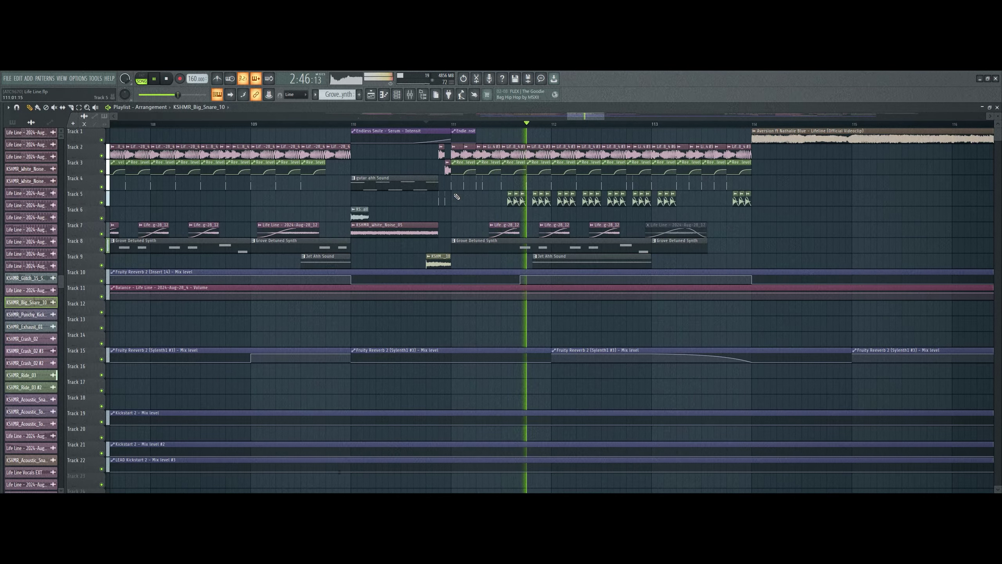
{"action": "key", "text": "space"}
Solo track 5 and listen to its green percussion clips in the second half of the drop
{"action": "left_click", "coordinate": [101, 203], "text": "ctrl"}
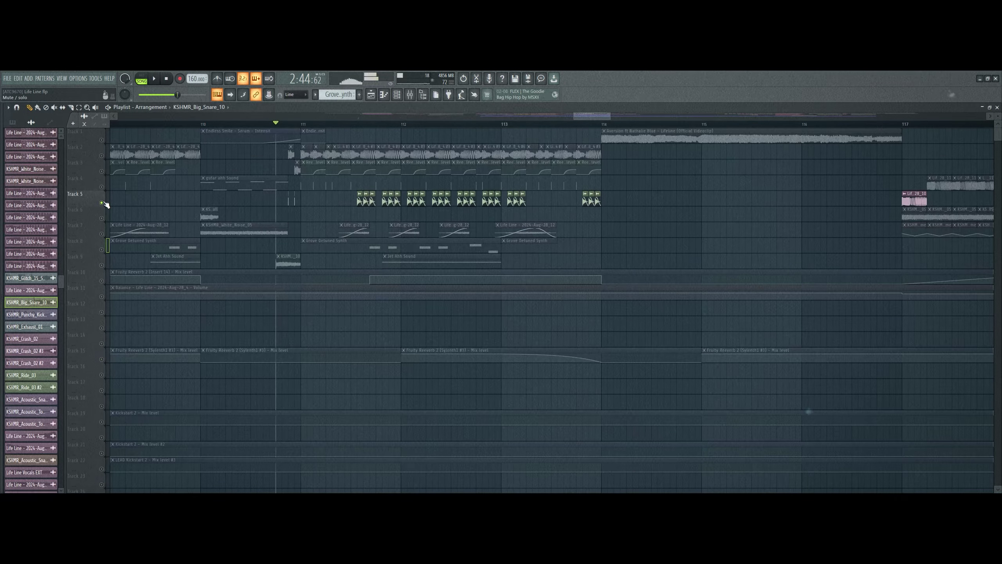
{"action": "key", "text": "space"}
{"action": "key", "text": "space"}
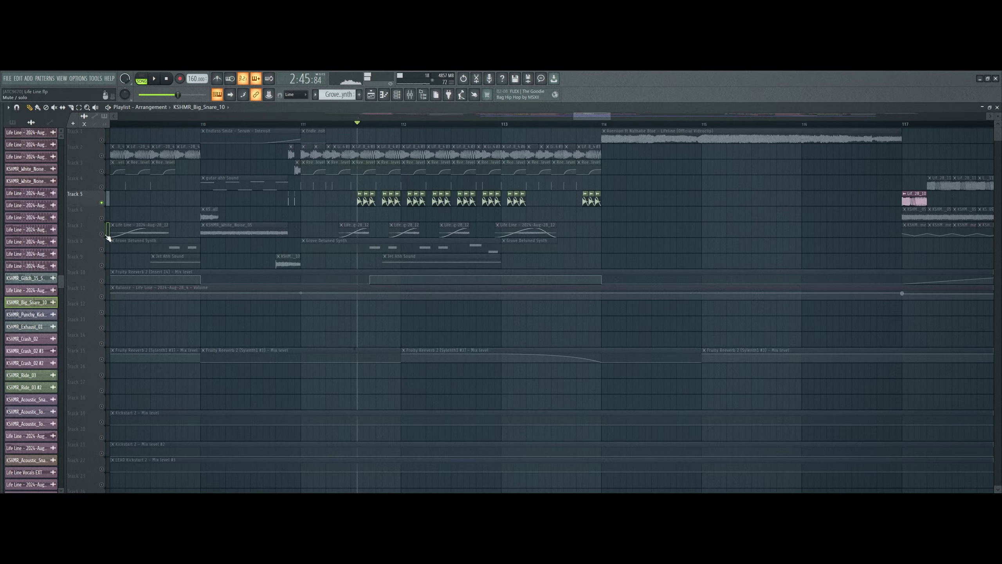
{"action": "key", "text": "space"}
{"action": "key", "text": "space"}
{"action": "key", "text": "space"}
Add tracks 7 and 8 to the soloed track 5 and play the three tracks together
{"action": "left_click", "coordinate": [101, 234]}
{"action": "left_click", "coordinate": [102, 249]}
{"action": "key", "text": "space"}
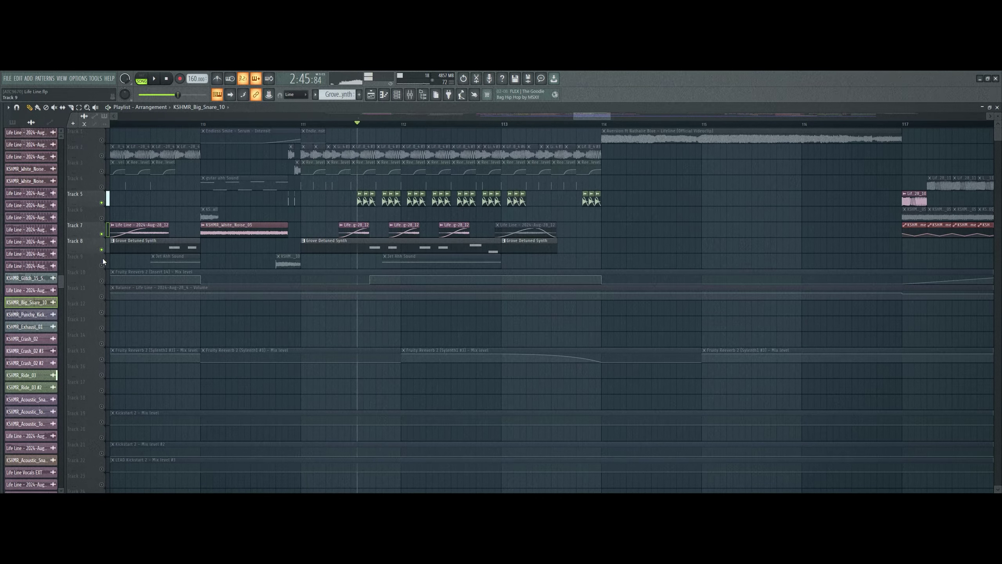
{"action": "key", "text": "space"}
Solo track 9 and play its Jet Ahh Sound clip
{"action": "left_click", "coordinate": [101, 265], "text": "ctrl"}
{"action": "key", "text": "space"}
{"action": "key", "text": "space"}
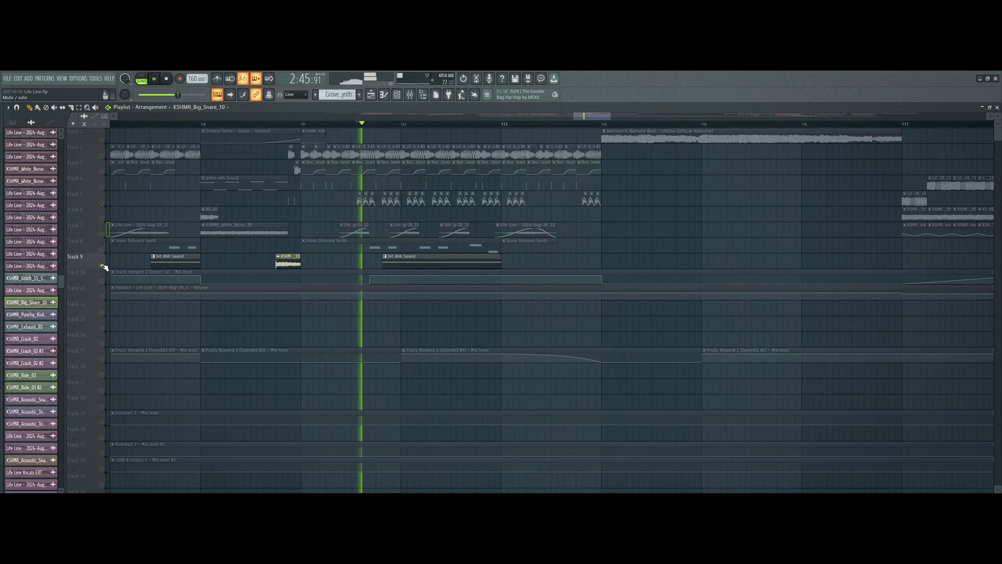
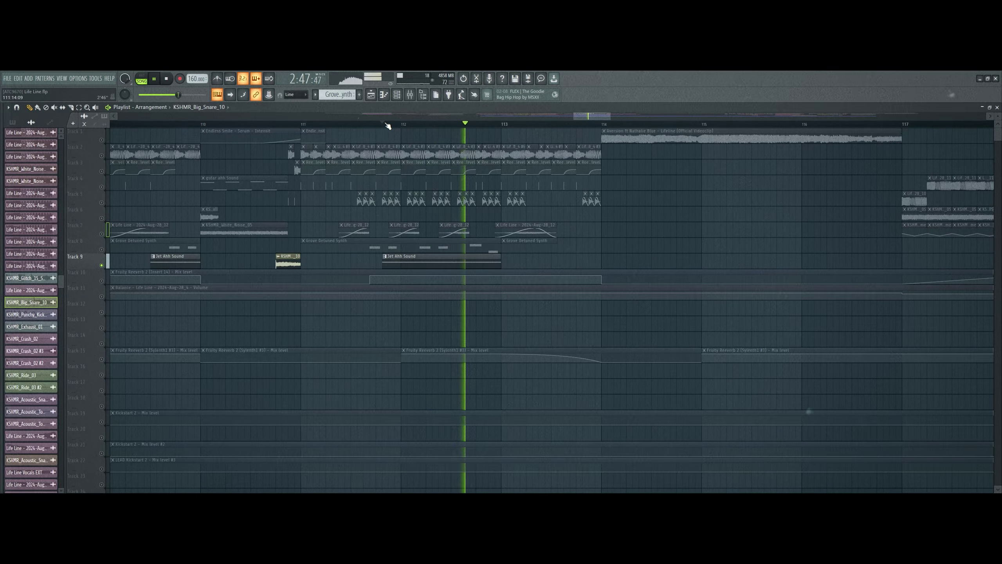
Select the Jet Ahh Sound pattern and inspect its Sylenth1 #3 synth, including the distortion effect, while playing it
{"action": "left_click", "coordinate": [434, 257]}
{"action": "key", "text": "F6"}
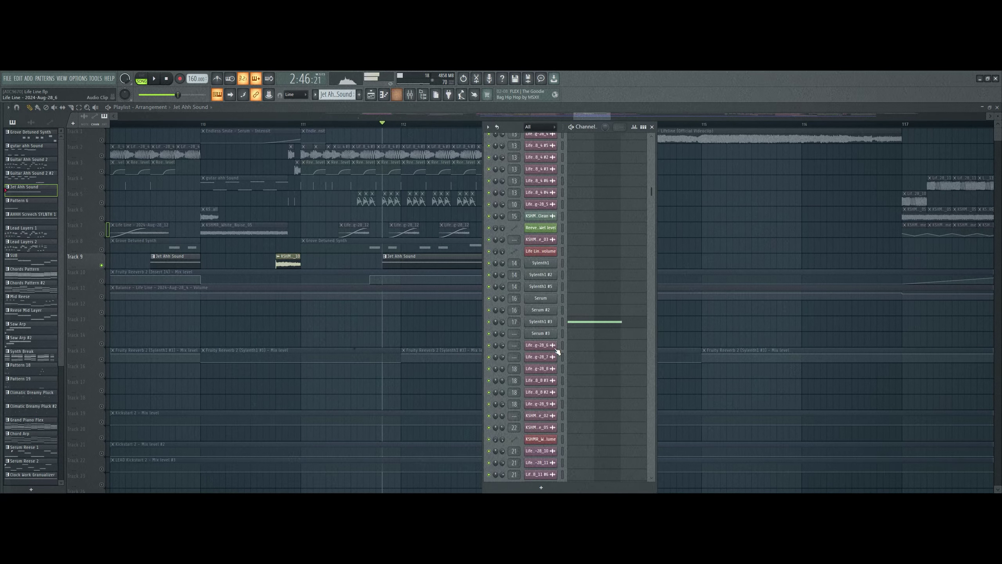
{"action": "left_click", "coordinate": [540, 321]}
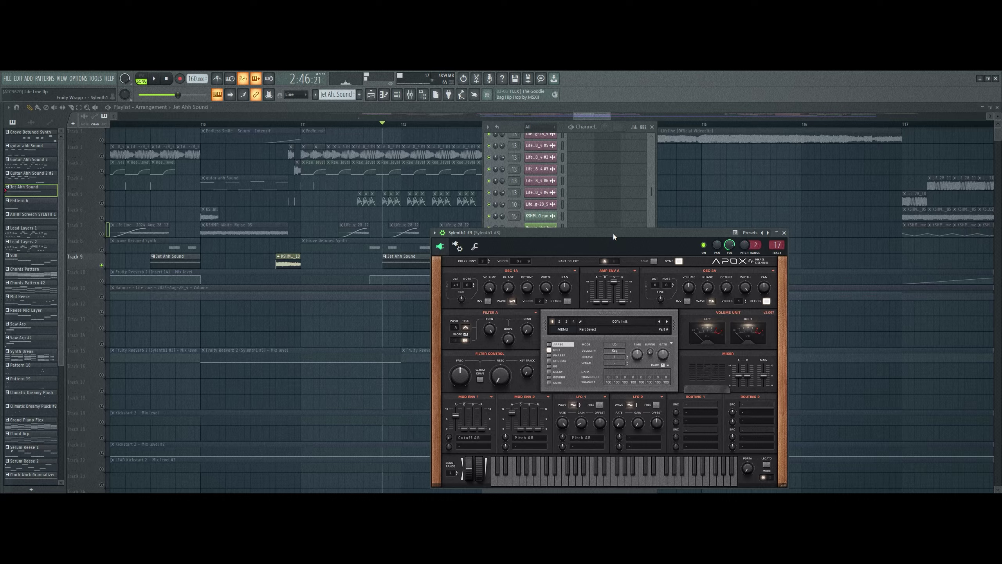
{"action": "left_click_drag", "start_coordinate": [613, 237], "coordinate": [393, 201]}
{"action": "key", "text": "space"}
{"action": "mouse_move", "coordinate": [319, 391]}
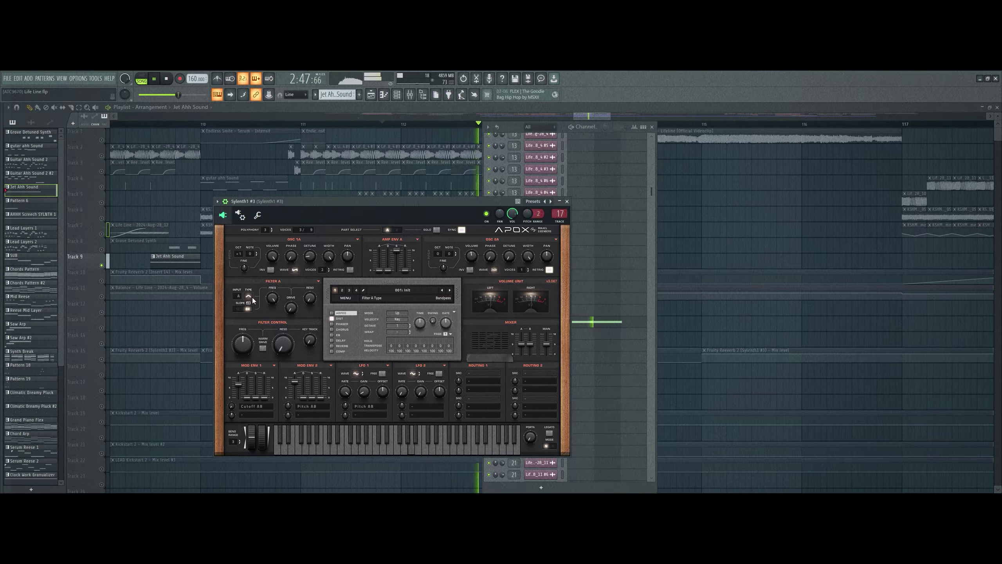
{"action": "left_click", "coordinate": [346, 318]}
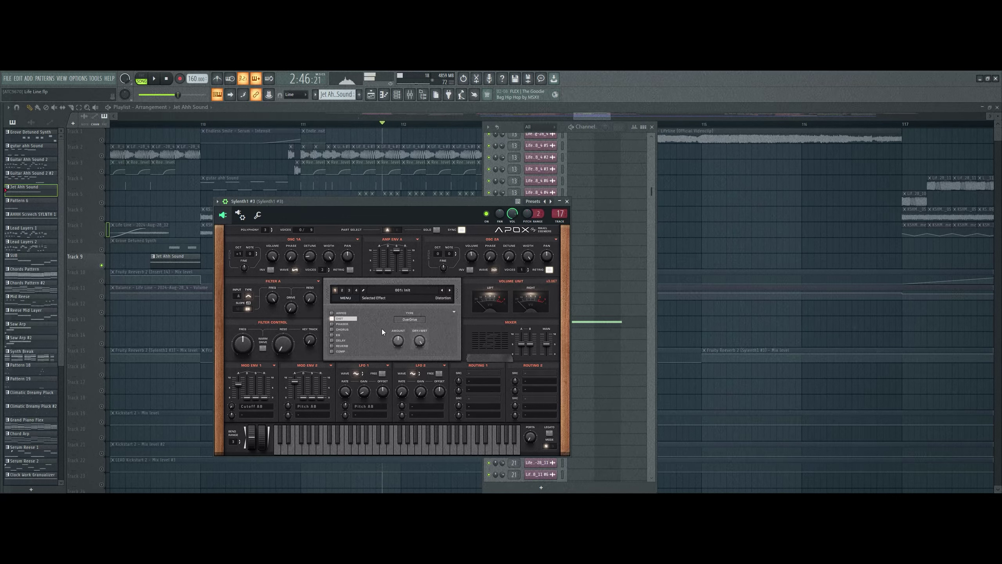
{"action": "key", "text": "space"}
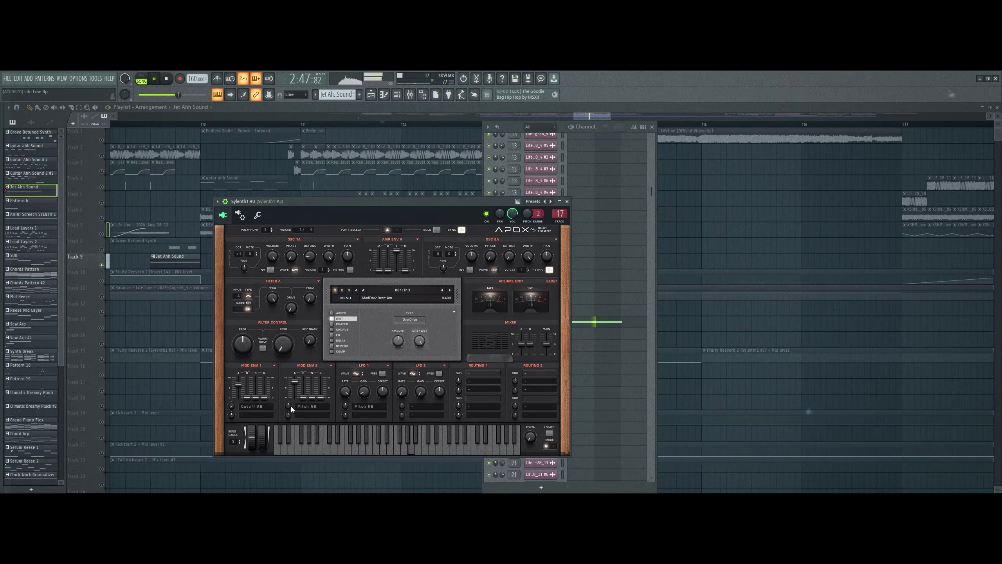
Close the Sylenth1 #3 settings and view the Jet Ahh Sound note in the piano roll
{"action": "left_click", "coordinate": [567, 202]}
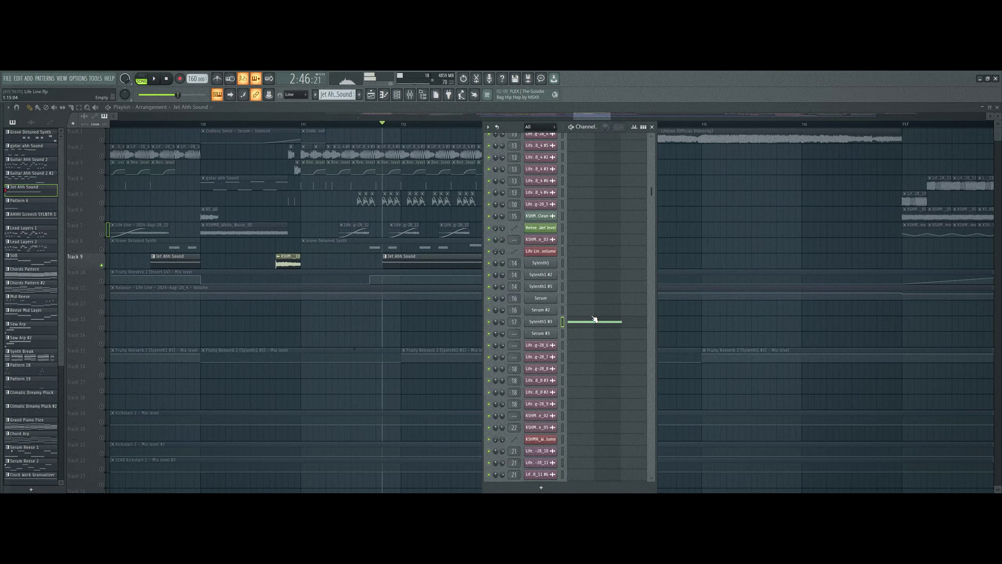
{"action": "left_click", "coordinate": [595, 322]}
{"action": "key", "text": "space"}
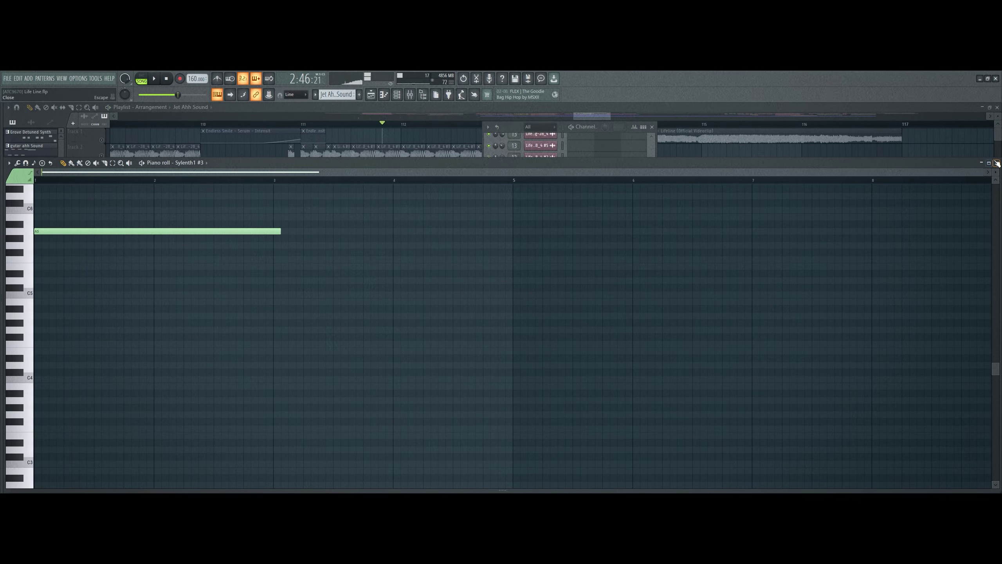
{"action": "left_click", "coordinate": [997, 163]}
{"action": "left_click", "coordinate": [730, 182]}
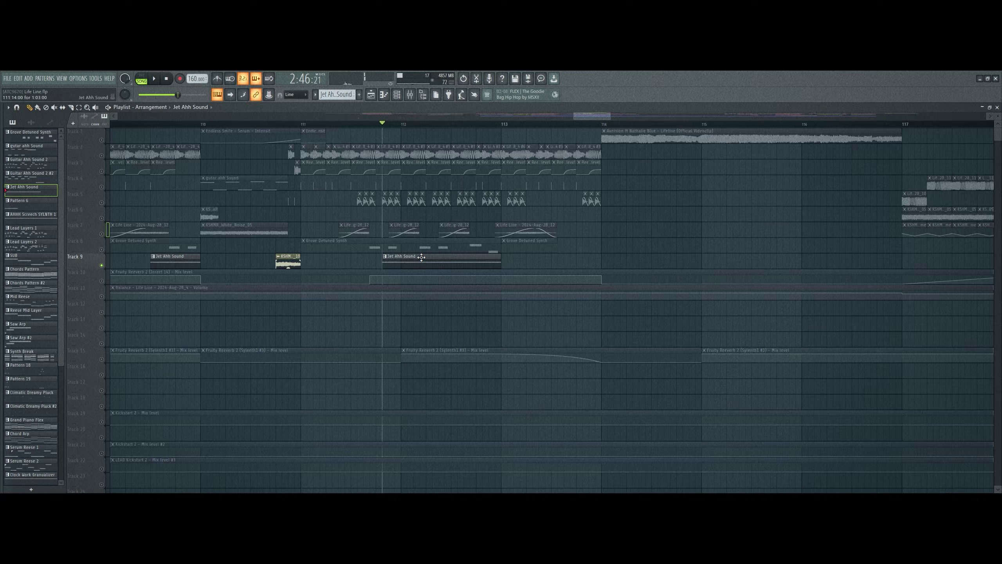
Show the mixer track of Sylenth1 #3 and inspect its Fruity peak controller and Fruity Reeverb 2 effects
{"action": "key", "text": "F6"}
{"action": "double_click", "coordinate": [514, 322]}
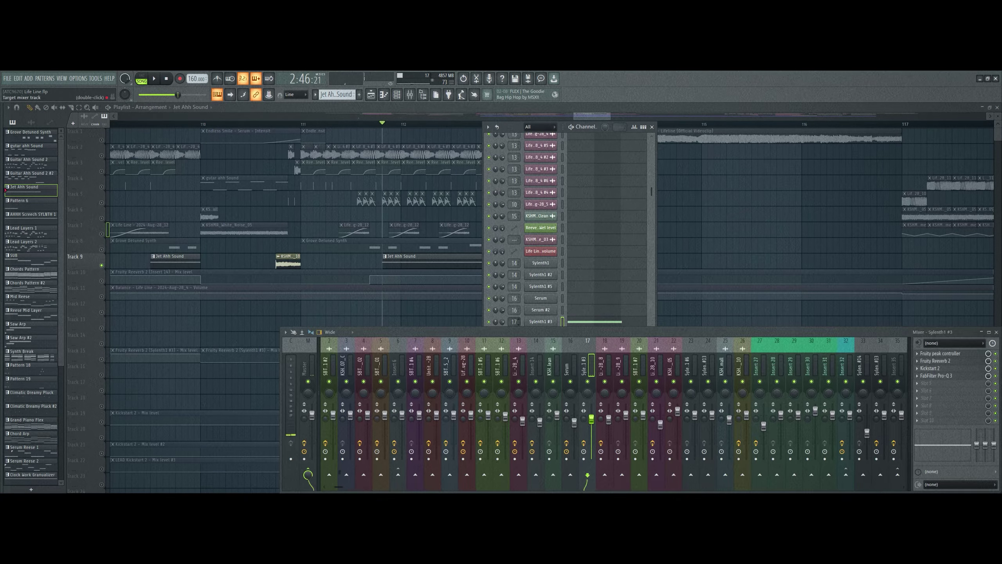
{"action": "left_click", "coordinate": [939, 353]}
{"action": "left_click", "coordinate": [938, 361]}
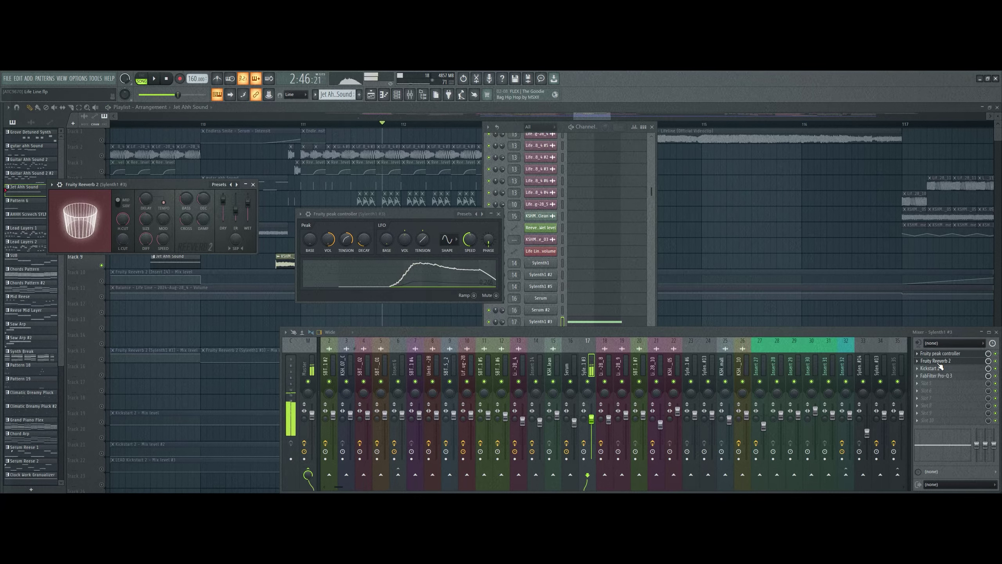
Inspect the Kickstart 2 and FabFilter Pro-Q 3 effects of the Sylenth1 #3 mixer track, and close all its effect windows
{"action": "left_click", "coordinate": [939, 369]}
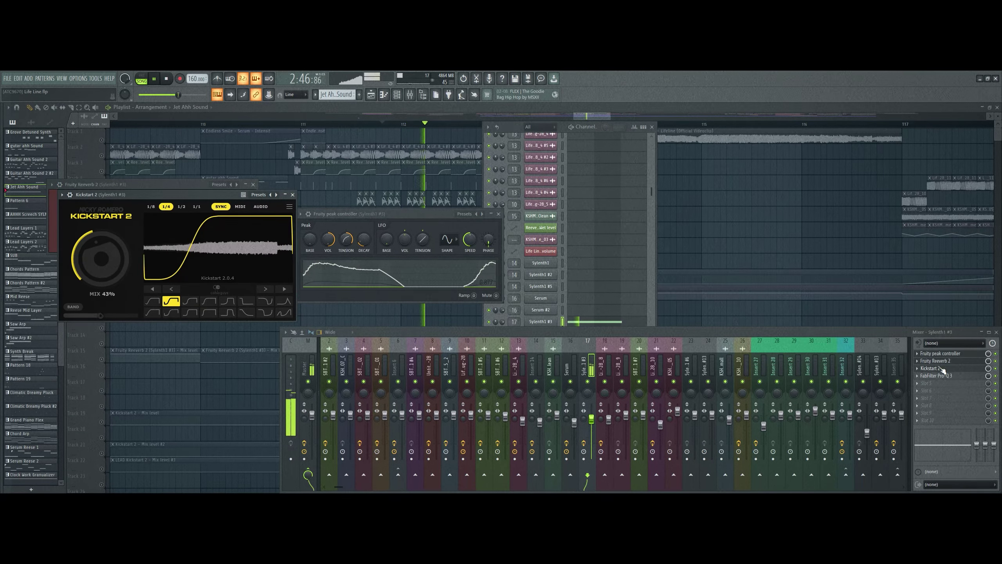
{"action": "left_click", "coordinate": [942, 377]}
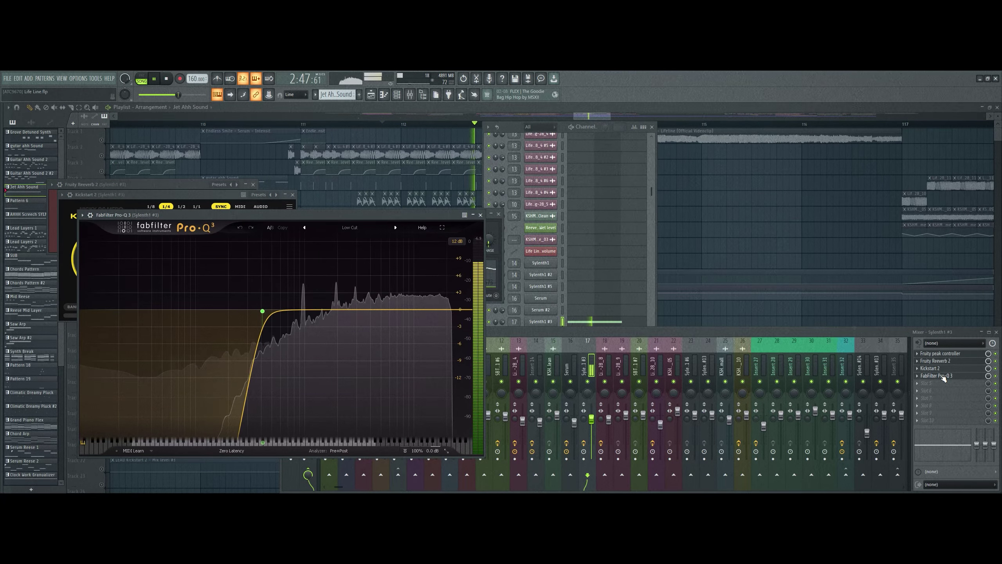
{"action": "left_click", "coordinate": [943, 376]}
{"action": "left_click", "coordinate": [944, 369]}
{"action": "left_click", "coordinate": [945, 361]}
{"action": "left_click", "coordinate": [945, 354]}
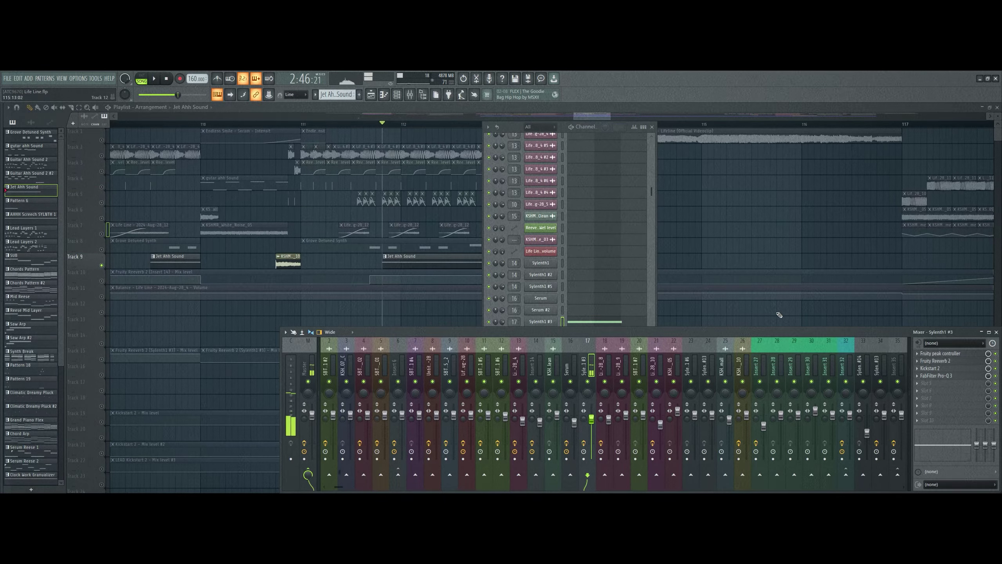
Close the mixer and channel rack, unsolo track 9 and play the full arrangement up to the section at bar 117
{"action": "right_click", "coordinate": [765, 307]}
{"action": "key", "text": "space"}
{"action": "left_click", "coordinate": [102, 266], "text": "ctrl"}
{"action": "key", "text": "space"}
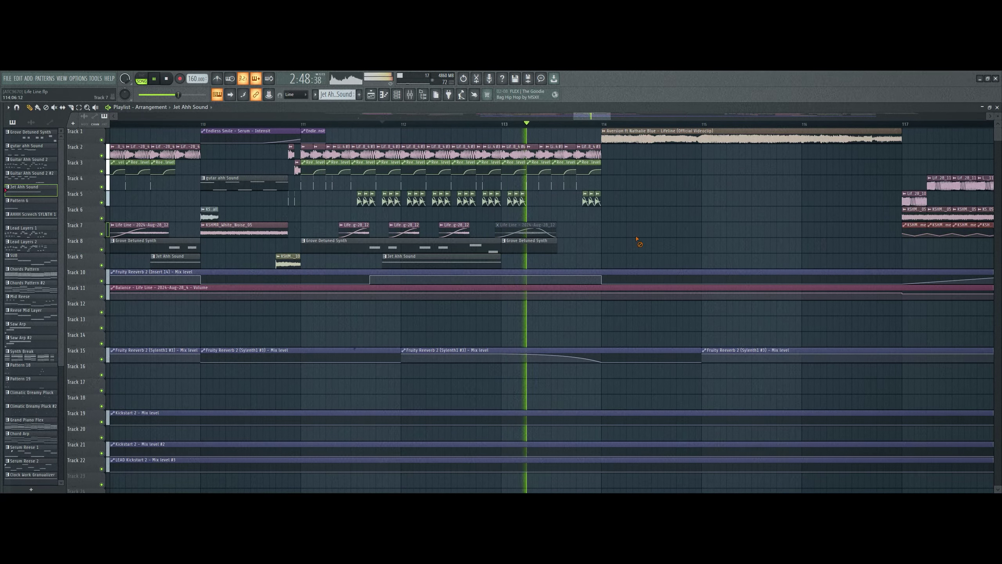
{"action": "scroll", "coordinate": [478, 124], "scroll_direction": "down", "scroll_amount": 3}
{"action": "scroll", "coordinate": [479, 118], "scroll_direction": "down", "scroll_amount": 3}
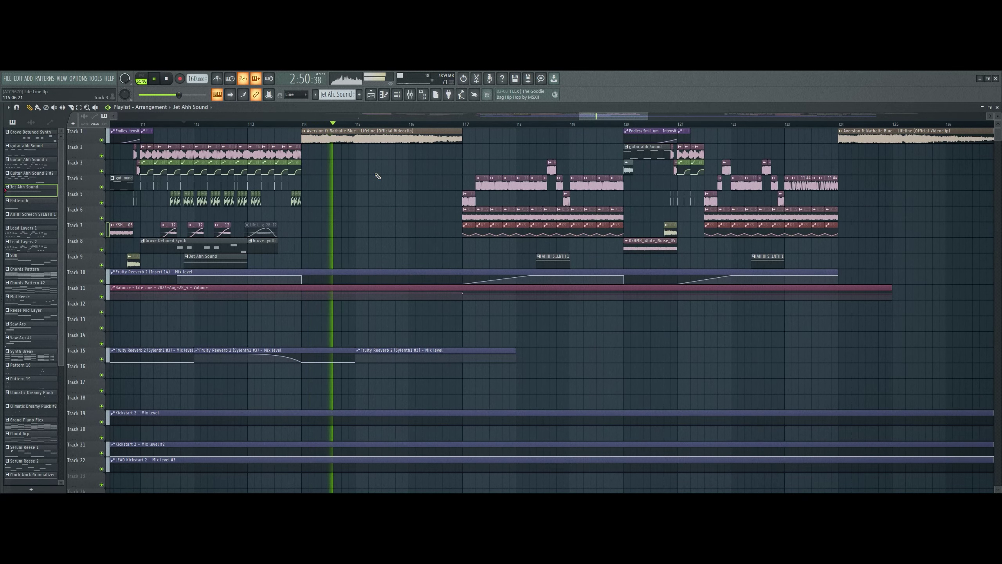
{"action": "scroll", "coordinate": [439, 151], "scroll_direction": "up", "scroll_amount": 2}
{"action": "scroll", "coordinate": [440, 125], "scroll_direction": "down", "scroll_amount": 2}
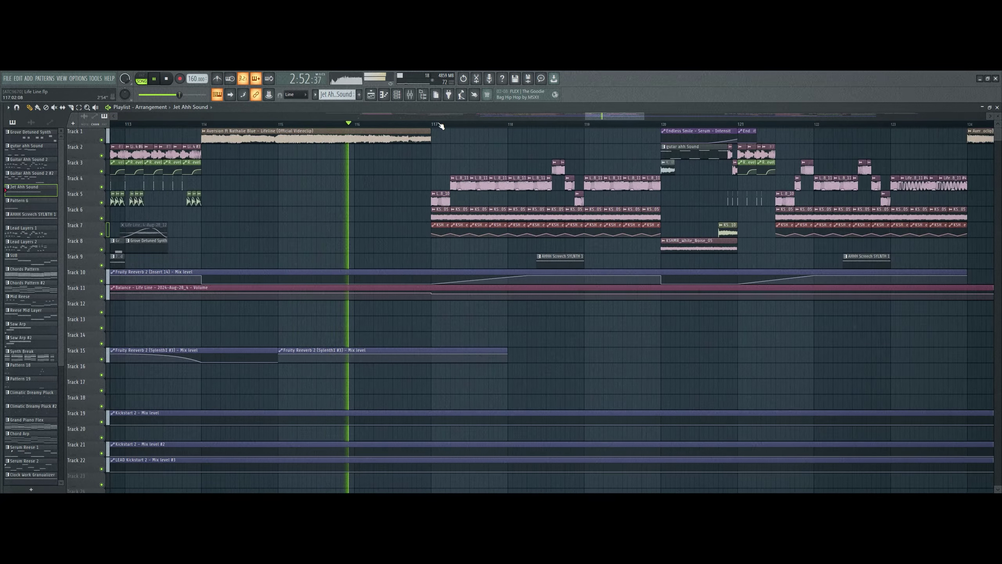
{"action": "scroll", "coordinate": [457, 118], "scroll_direction": "down", "scroll_amount": 2}
{"action": "scroll", "coordinate": [381, 127], "scroll_direction": "up", "scroll_amount": 2}
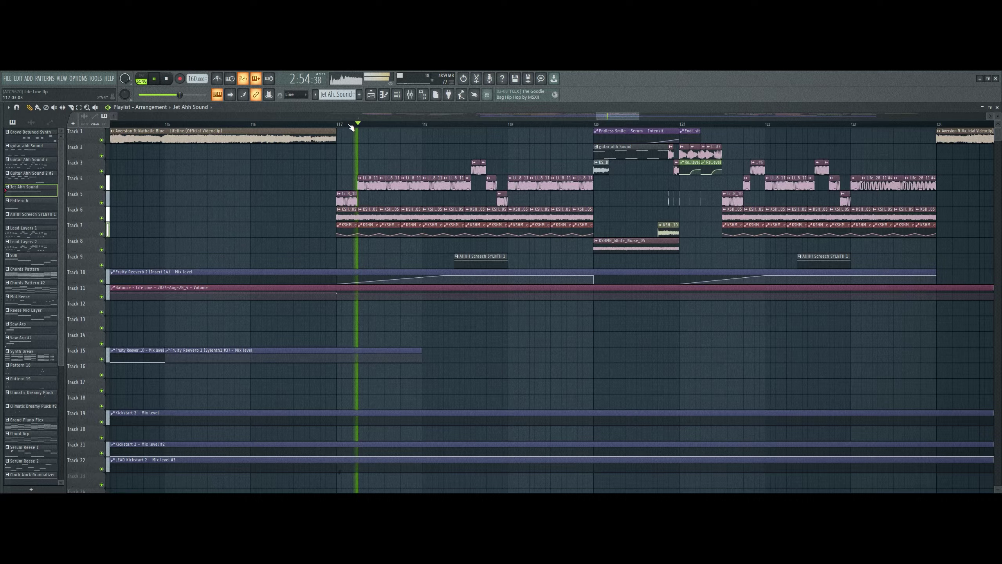
Solo track 5, play it from bar 117 and view the sample settings of its Life Line - 2024-Aug-28_10 clip
{"action": "scroll", "coordinate": [343, 129], "scroll_direction": "up", "scroll_amount": 3}
{"action": "key", "text": "space"}
{"action": "key", "text": "space"}
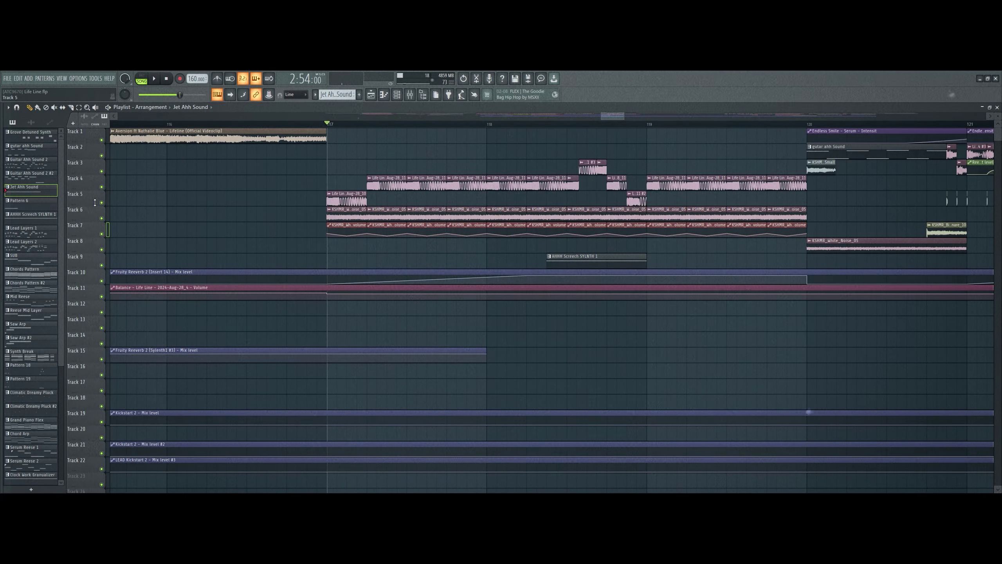
{"action": "right_click", "coordinate": [102, 203]}
{"action": "key", "text": "space"}
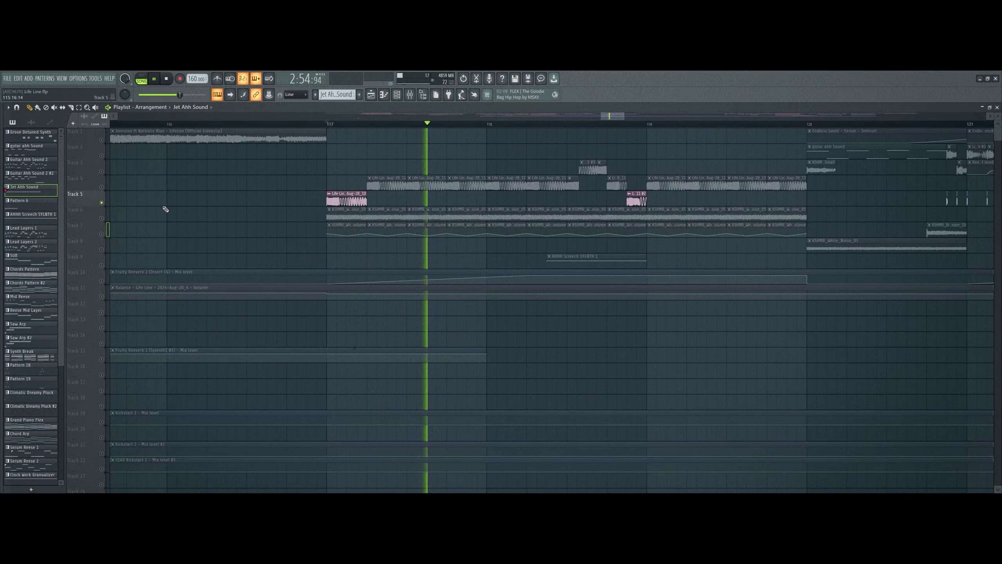
{"action": "double_click", "coordinate": [349, 200]}
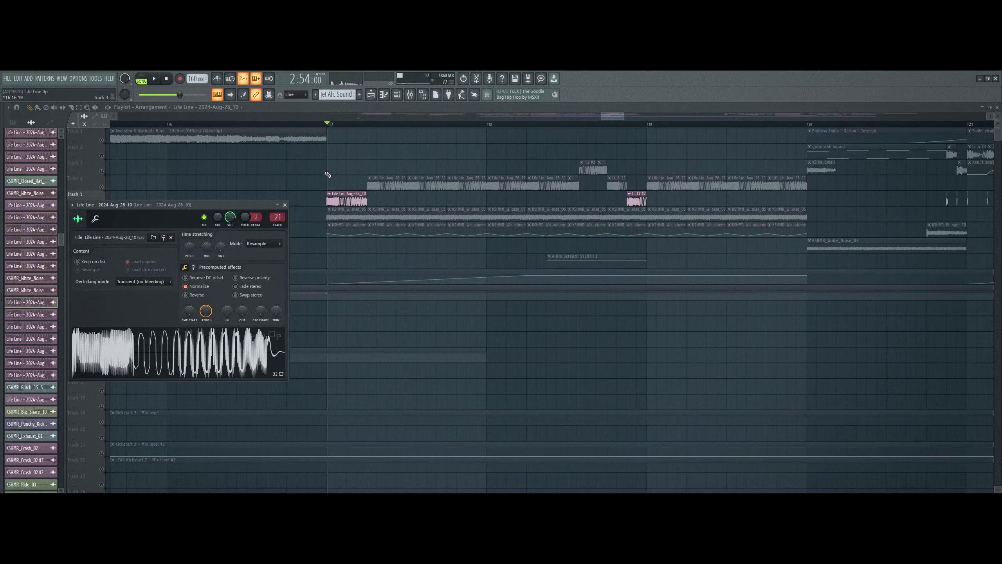
{"action": "key", "text": "Escape"}
Go to the kick source clips at bar 68 and activate only tracks 30, 31 and 32
{"action": "scroll", "coordinate": [377, 125], "scroll_direction": "down", "scroll_amount": 8}
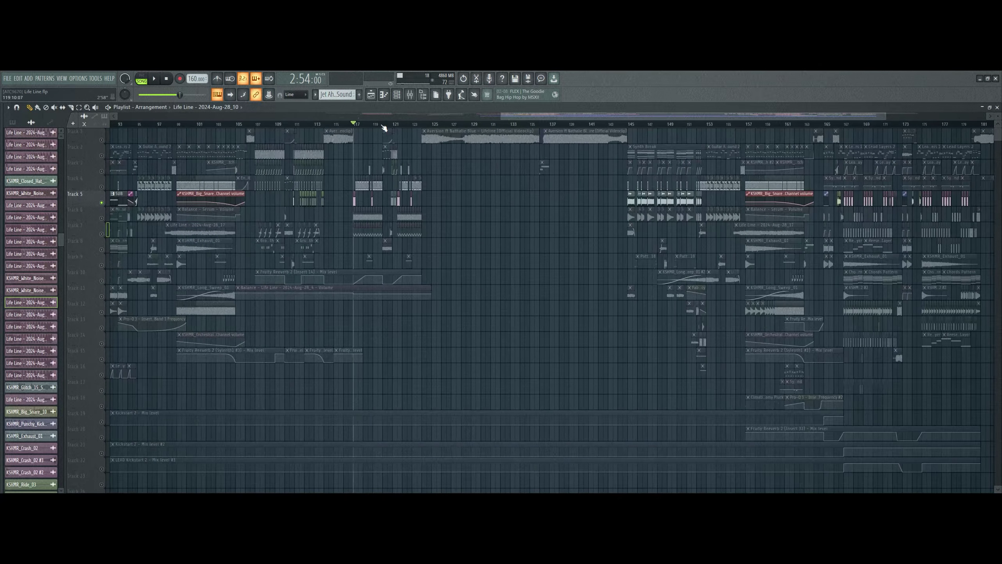
{"action": "scroll", "coordinate": [384, 128], "scroll_direction": "down", "scroll_amount": 4}
{"action": "scroll", "coordinate": [363, 282], "scroll_direction": "down", "scroll_amount": 8}
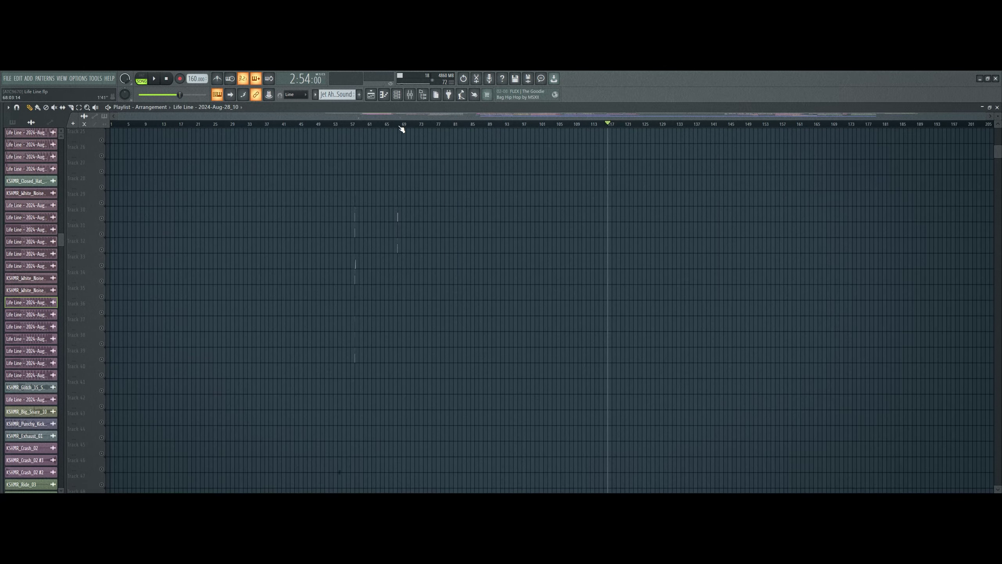
{"action": "scroll", "coordinate": [401, 129], "scroll_direction": "up", "scroll_amount": 10}
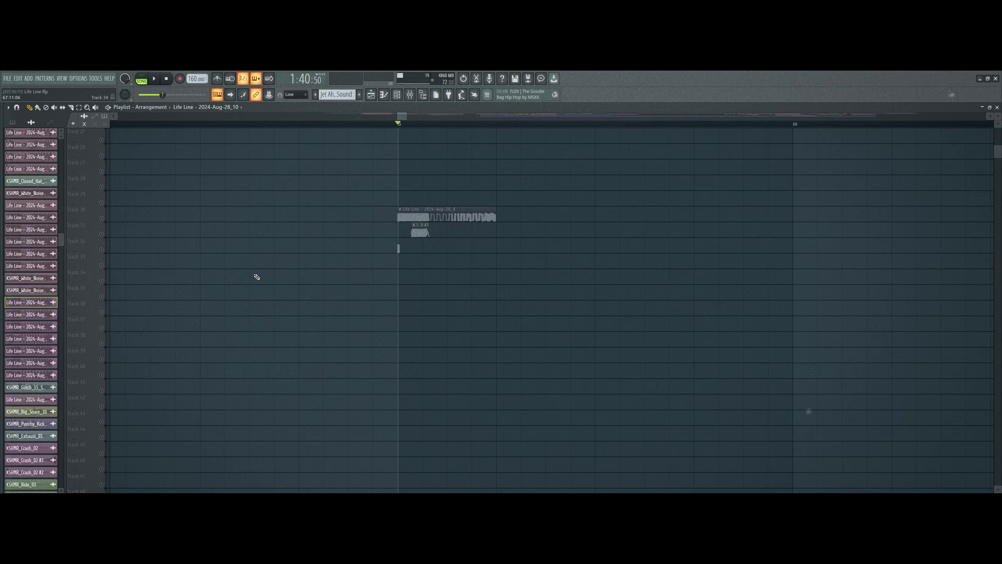
{"action": "right_click", "coordinate": [99, 250]}
{"action": "left_click", "coordinate": [104, 250]}
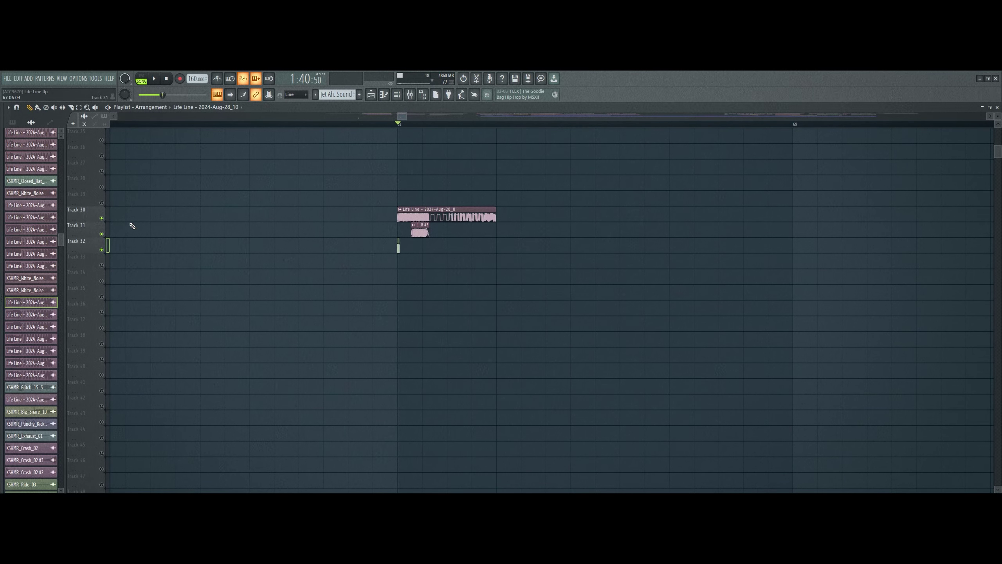
Place Pattern 6 on track 28 at bar 68, solo that track and play it
{"action": "left_click", "coordinate": [12, 122]}
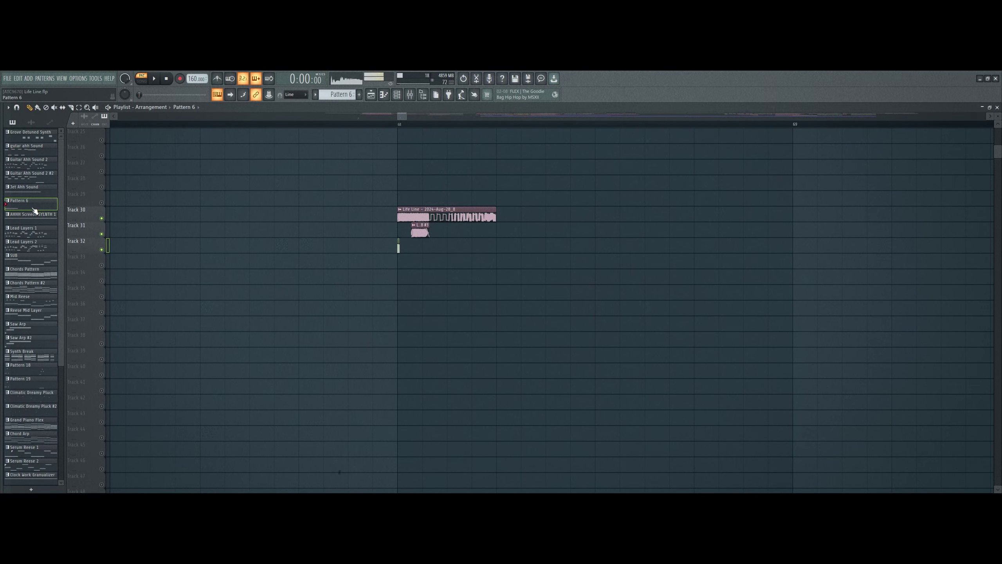
{"action": "left_click_drag", "start_coordinate": [34, 210], "coordinate": [402, 184]}
{"action": "right_click", "coordinate": [102, 187]}
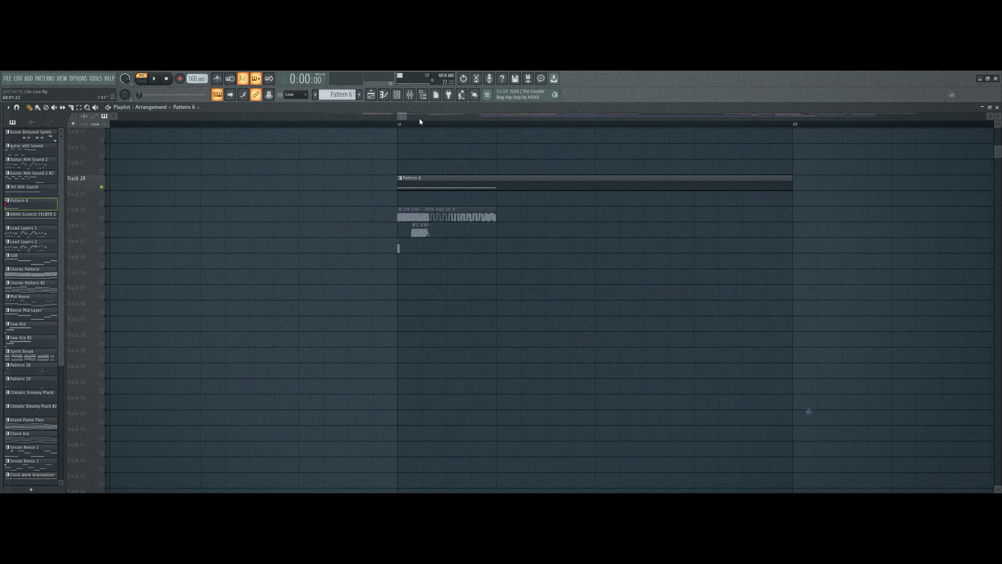
{"action": "left_click", "coordinate": [416, 123]}
{"action": "key", "text": "space"}
{"action": "key", "text": "space"}
{"action": "key", "text": "space"}
{"action": "key", "text": "space"}
Inspect the Serum #3 synth of Pattern 6 while playing it, covering its modulation matrix, effects and oscillators, and close it
{"action": "left_click", "coordinate": [397, 96]}
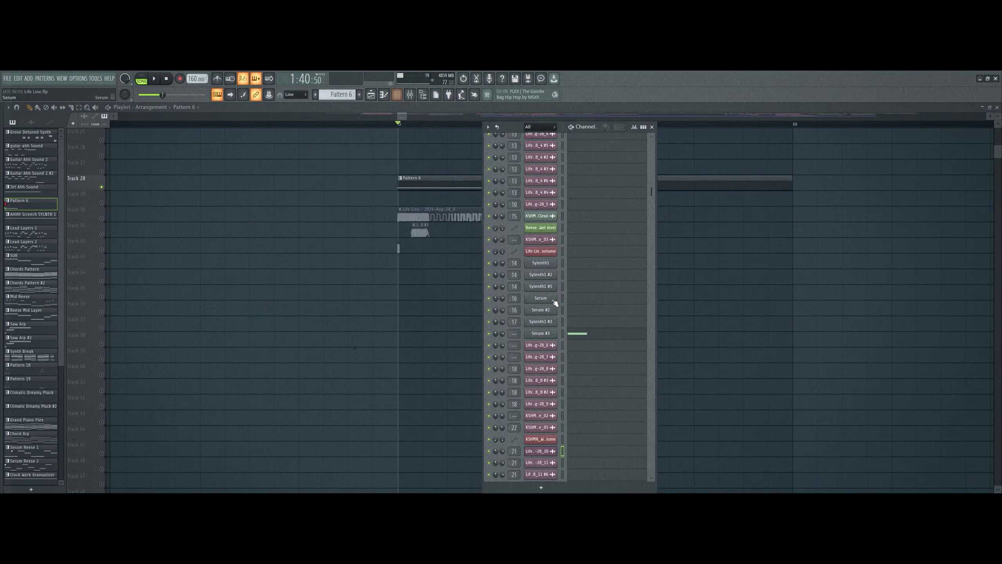
{"action": "left_click", "coordinate": [548, 333]}
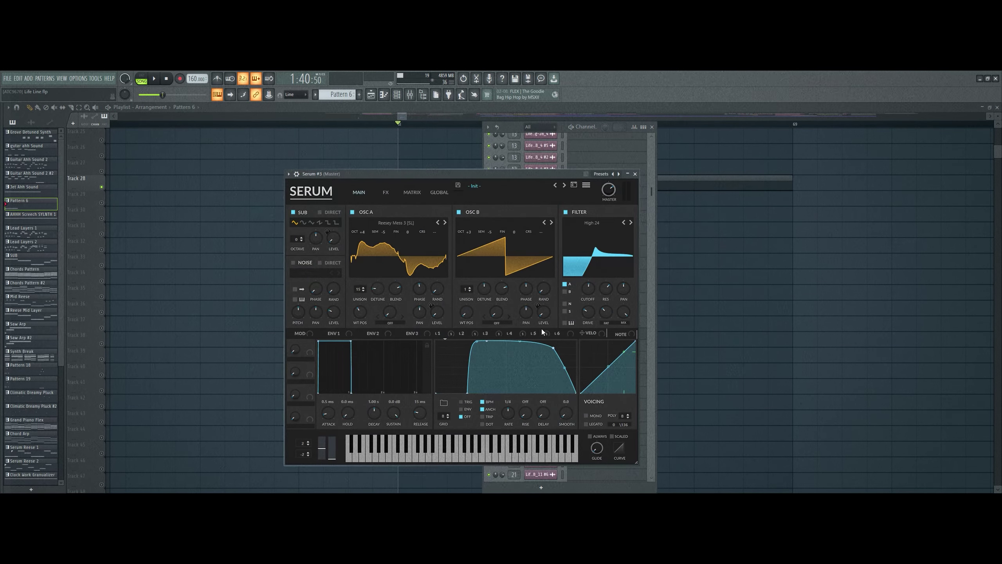
{"action": "left_click", "coordinate": [411, 192]}
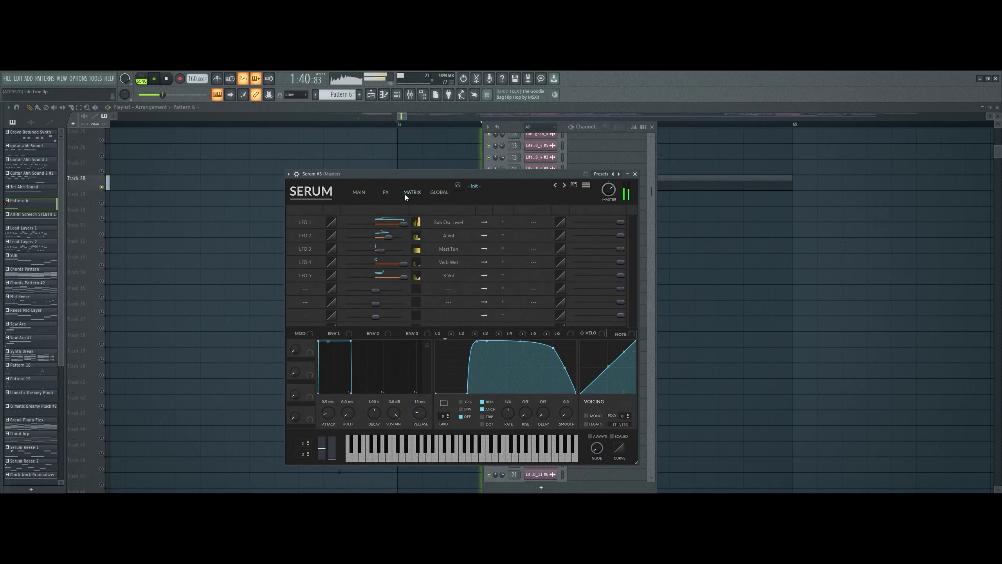
{"action": "left_click", "coordinate": [386, 191]}
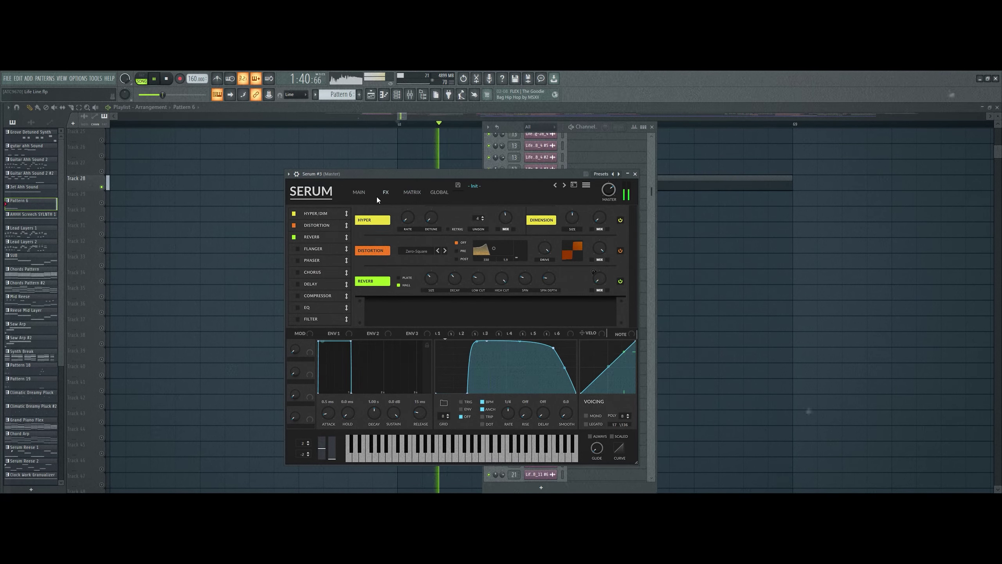
{"action": "left_click", "coordinate": [364, 191]}
{"action": "key", "text": "space"}
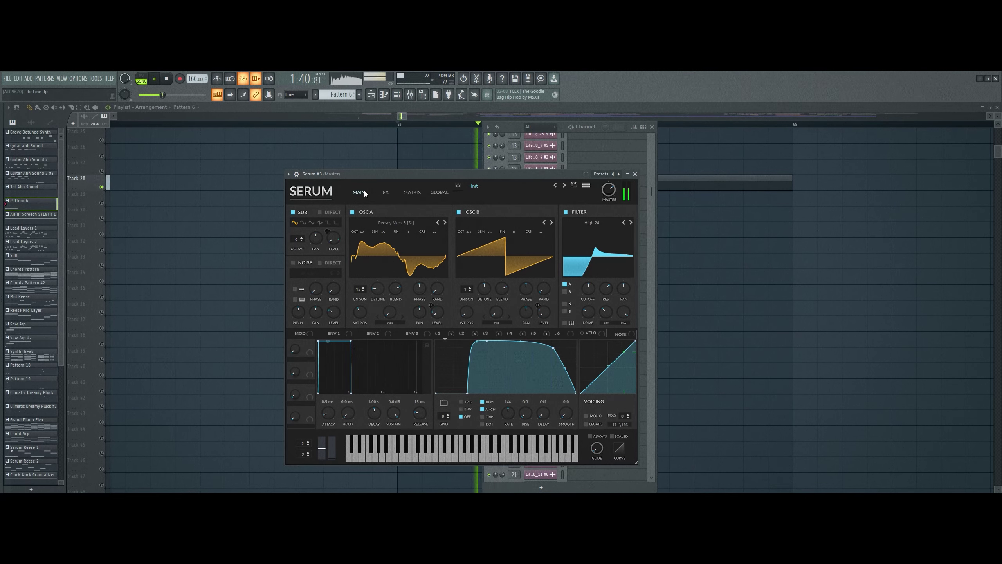
{"action": "key", "text": "space"}
{"action": "key", "text": "space"}
{"action": "key", "text": "space"}
{"action": "left_click", "coordinate": [635, 175]}
{"action": "left_click", "coordinate": [651, 128]}
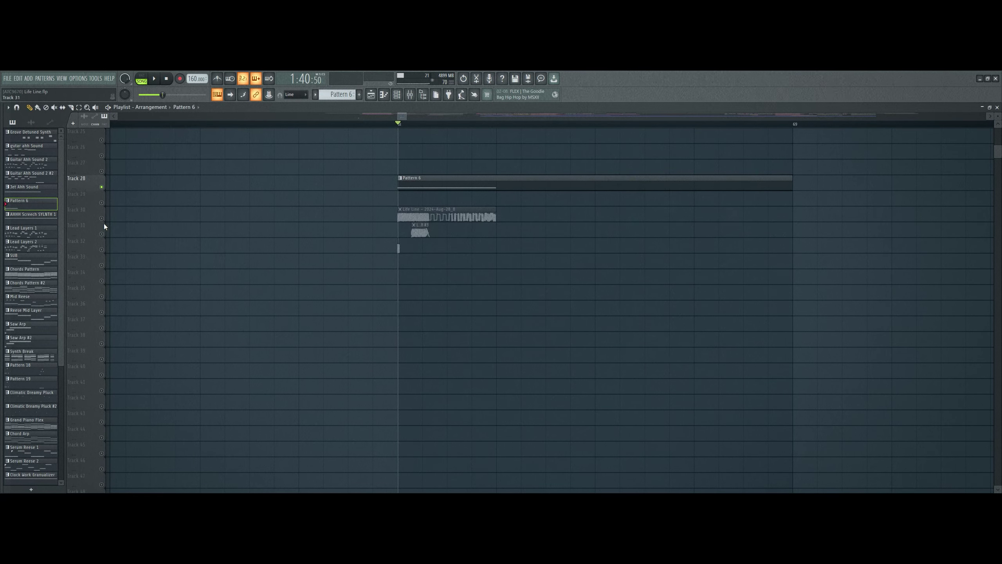
Solo track 30, play its clip and open the clip's sample settings
{"action": "left_click", "coordinate": [102, 219], "text": "ctrl"}
{"action": "key", "text": "space"}
{"action": "key", "text": "space"}
{"action": "double_click", "coordinate": [426, 209]}
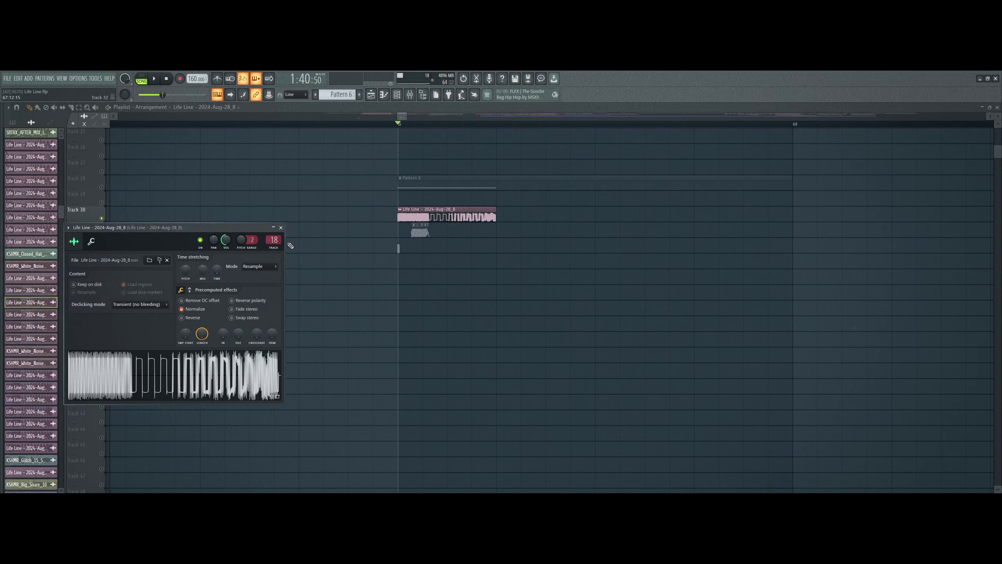
Show the clip's mixer track 18 and inspect its Fruity WaveShaper, FabFilter Pro-Q 3 and GClip effects during playback
{"action": "double_click", "coordinate": [273, 240]}
{"action": "left_click", "coordinate": [937, 354]}
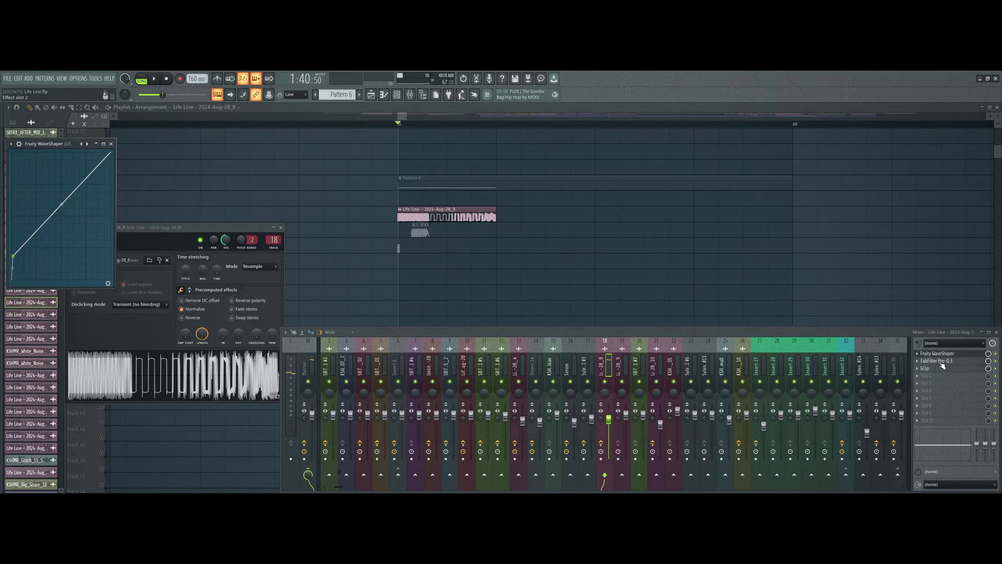
{"action": "left_click", "coordinate": [941, 361]}
{"action": "left_click_drag", "start_coordinate": [285, 209], "coordinate": [570, 167]}
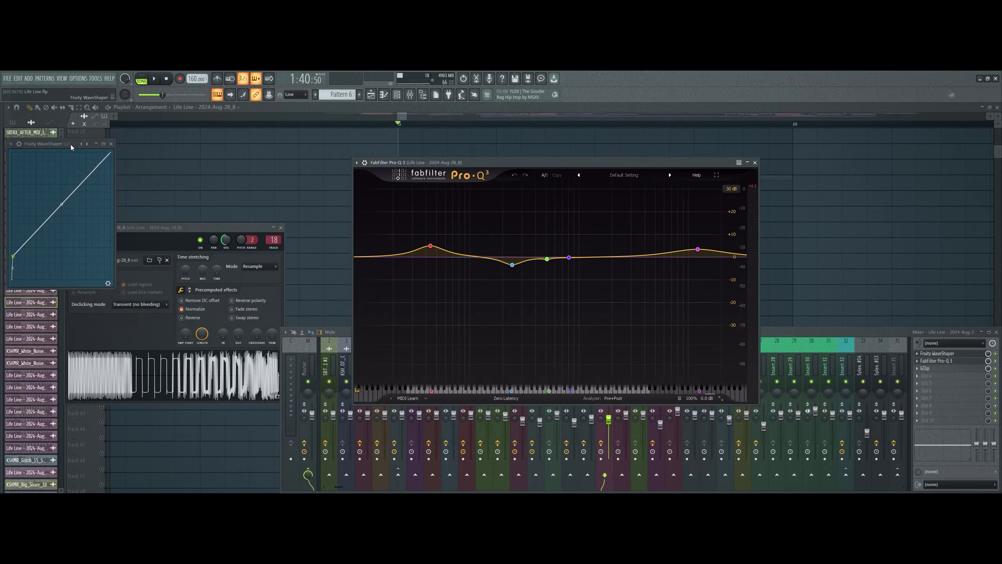
{"action": "left_click_drag", "start_coordinate": [70, 144], "coordinate": [251, 143]}
{"action": "left_click", "coordinate": [946, 370]}
{"action": "key", "text": "space"}
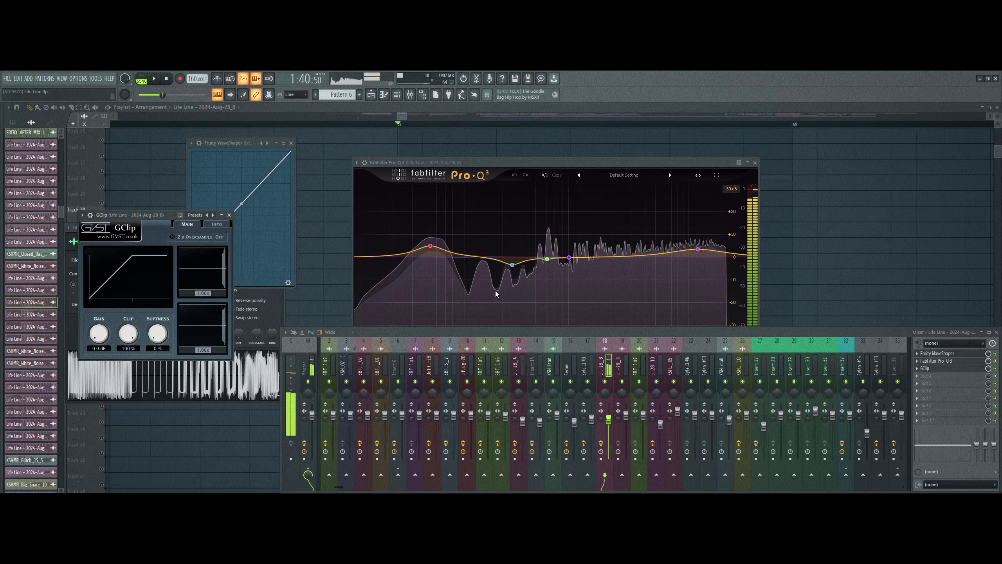
Close the three effects, the mixer and the sample settings, and replay the track 30 clip
{"action": "key", "text": "space"}
{"action": "left_click", "coordinate": [941, 369]}
{"action": "left_click", "coordinate": [940, 362]}
{"action": "left_click", "coordinate": [940, 355]}
{"action": "right_click", "coordinate": [807, 268]}
{"action": "key", "text": "space"}
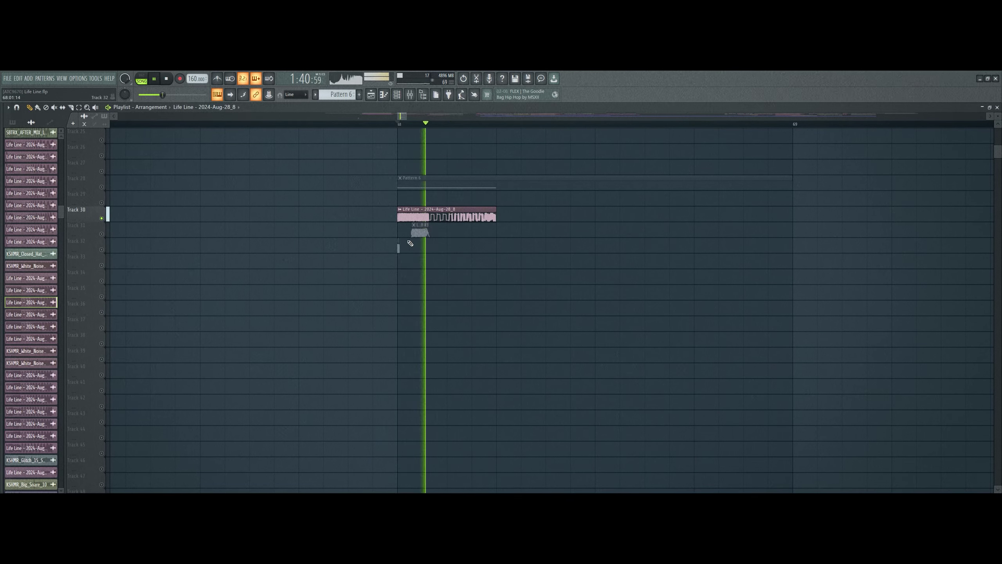
View the sample settings of the track 31 clip and play it together with the track 30 clip
{"action": "scroll", "coordinate": [418, 124], "scroll_direction": "up", "scroll_amount": 5}
{"action": "double_click", "coordinate": [430, 226]}
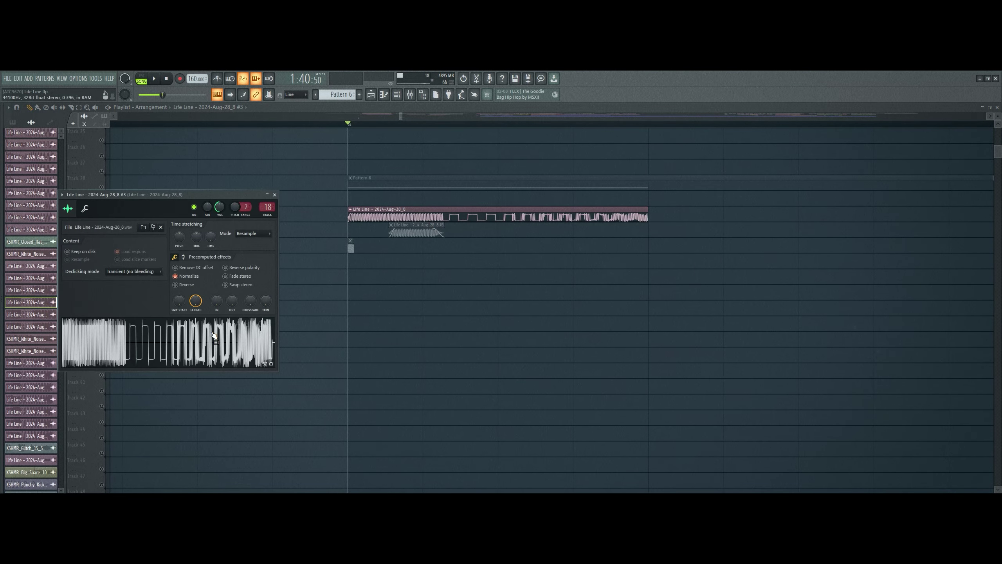
{"action": "left_click", "coordinate": [237, 335]}
{"action": "right_click", "coordinate": [280, 292]}
{"action": "key", "text": "space"}
{"action": "key", "text": "space"}
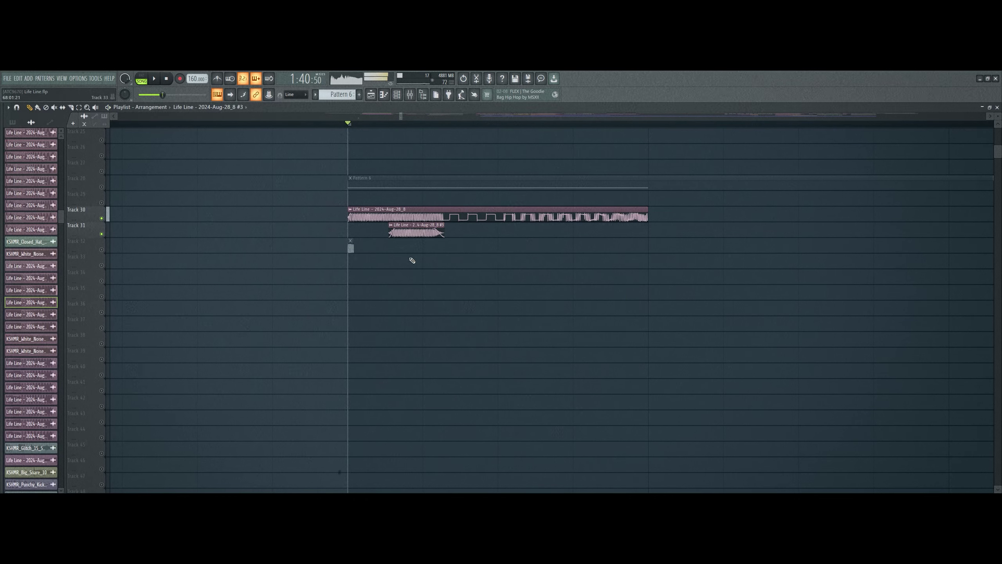
{"action": "key", "text": "space"}
{"action": "key", "text": "space"}
{"action": "key", "text": "space"}
{"action": "key", "text": "space"}
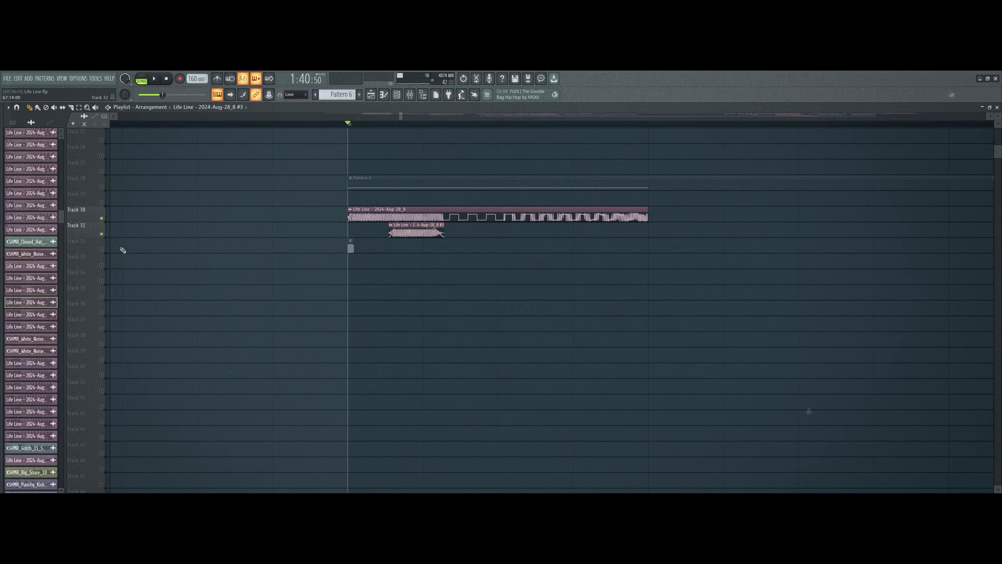
Activate track 32 as well and play the clips of tracks 30 to 32 together
{"action": "left_click", "coordinate": [102, 250]}
{"action": "key", "text": "space"}
{"action": "key", "text": "space"}
{"action": "key", "text": "space"}
{"action": "key", "text": "space"}
Solo track 32, check the sample settings of its SBTRX_AFTER_MIX_LIGHT_01 clip and play the clip several times
{"action": "right_click", "coordinate": [101, 249]}
{"action": "key", "text": "space"}
{"action": "key", "text": "space"}
{"action": "key", "text": "space"}
{"action": "key", "text": "space"}
{"action": "double_click", "coordinate": [350, 248]}
{"action": "right_click", "coordinate": [374, 279]}
{"action": "key", "text": "space"}
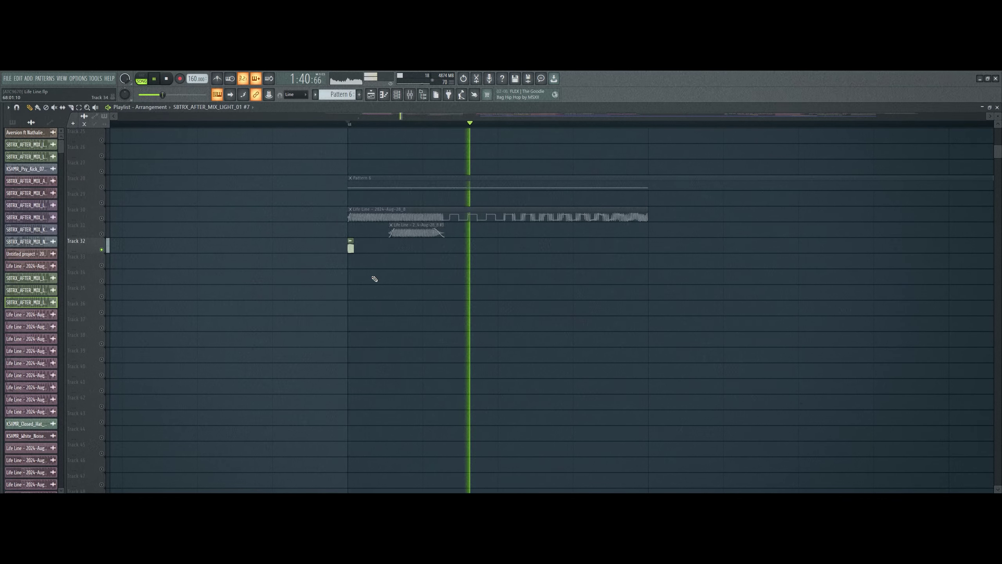
{"action": "key", "text": "space"}
{"action": "key", "text": "space"}
{"action": "key", "text": "space"}
{"action": "key", "text": "space"}
{"action": "key", "text": "space"}
{"action": "key", "text": "space"}
{"action": "key", "text": "space"}
Reactivate tracks 31 and 30 and play the layered kick with track 32 several times
{"action": "left_click", "coordinate": [101, 234]}
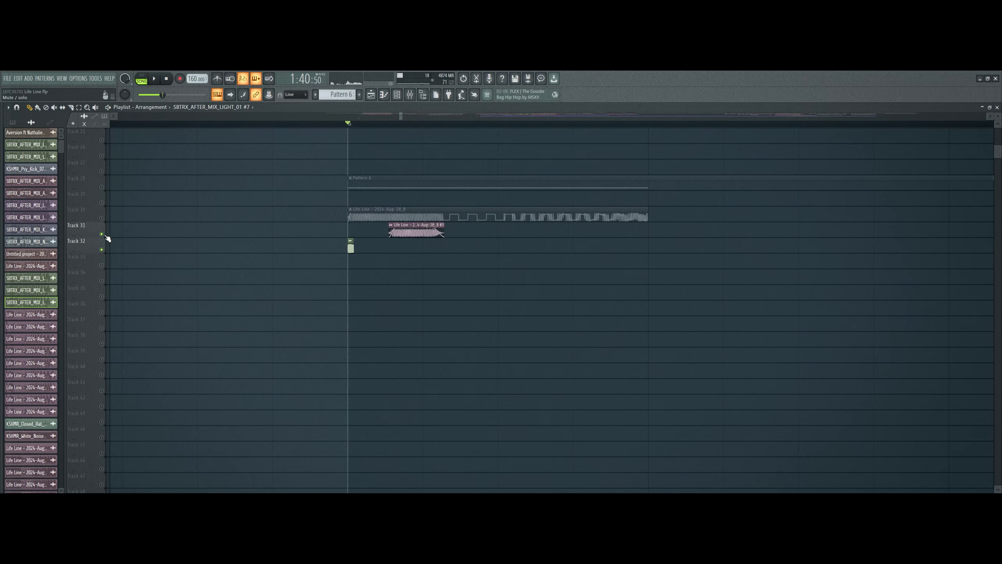
{"action": "left_click", "coordinate": [102, 218]}
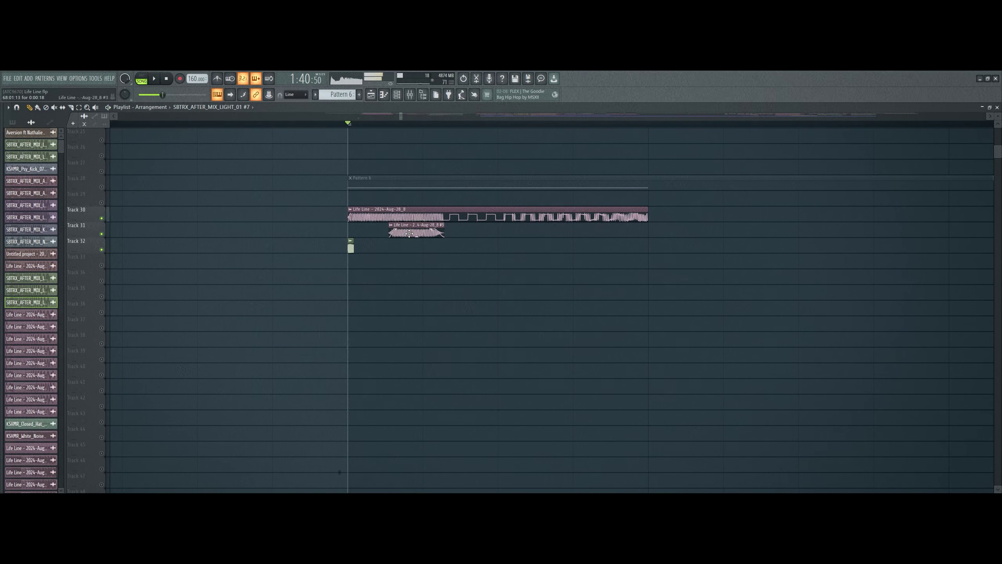
{"action": "key", "text": "space"}
{"action": "key", "text": "space"}
{"action": "key", "text": "space"}
{"action": "key", "text": "space"}
{"action": "key", "text": "space"}
{"action": "key", "text": "space"}
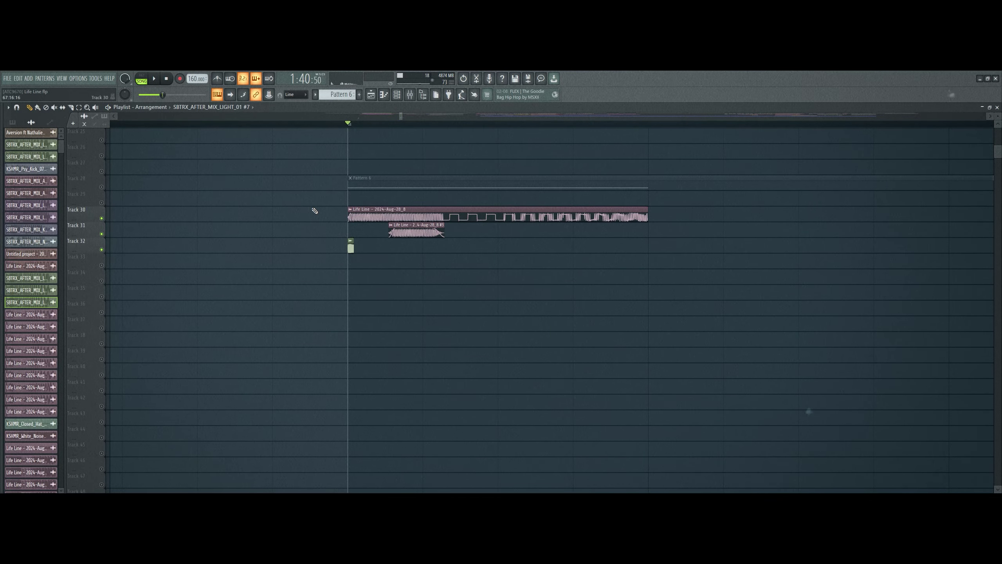
Solo track 28 to play Pattern 6 again, and reactivate all tracks
{"action": "right_click", "coordinate": [102, 188]}
{"action": "key", "text": "space"}
{"action": "key", "text": "space"}
{"action": "right_click", "coordinate": [101, 188]}
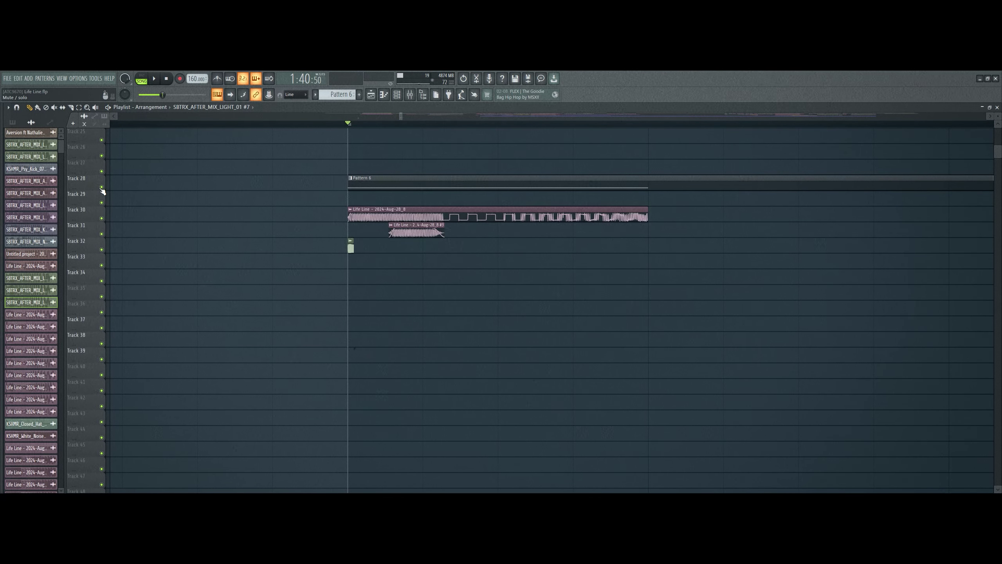
Mute the Pattern 6 clip on track 28 and the kick clips on tracks 30 to 32
{"action": "right_click", "coordinate": [421, 181], "text": "alt"}
{"action": "right_click", "coordinate": [411, 215], "text": "alt"}
{"action": "right_click", "coordinate": [407, 228], "text": "alt"}
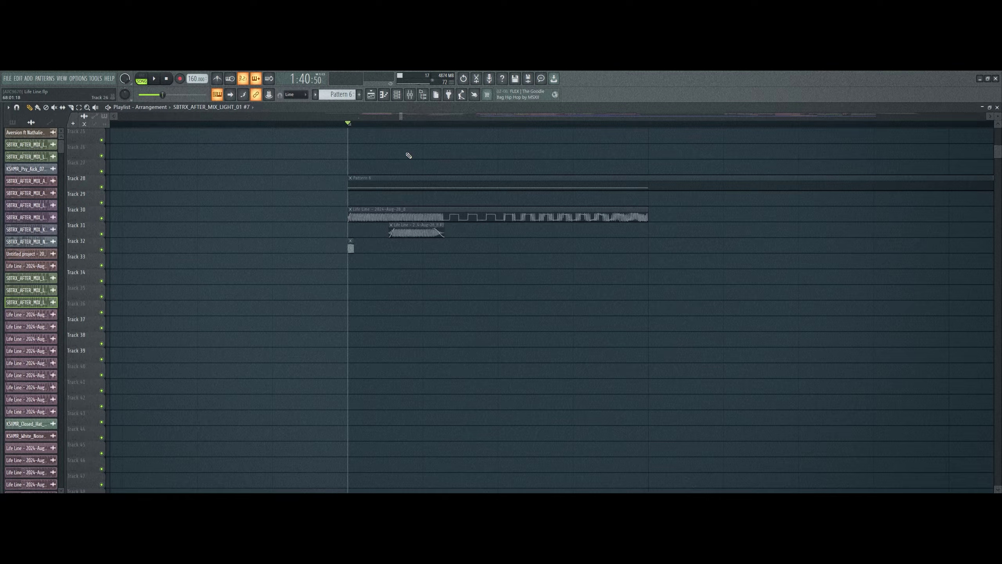
Play the arrangement from bar 117, where the next kick section starts
{"action": "scroll", "coordinate": [425, 127], "scroll_direction": "down", "scroll_amount": 10}
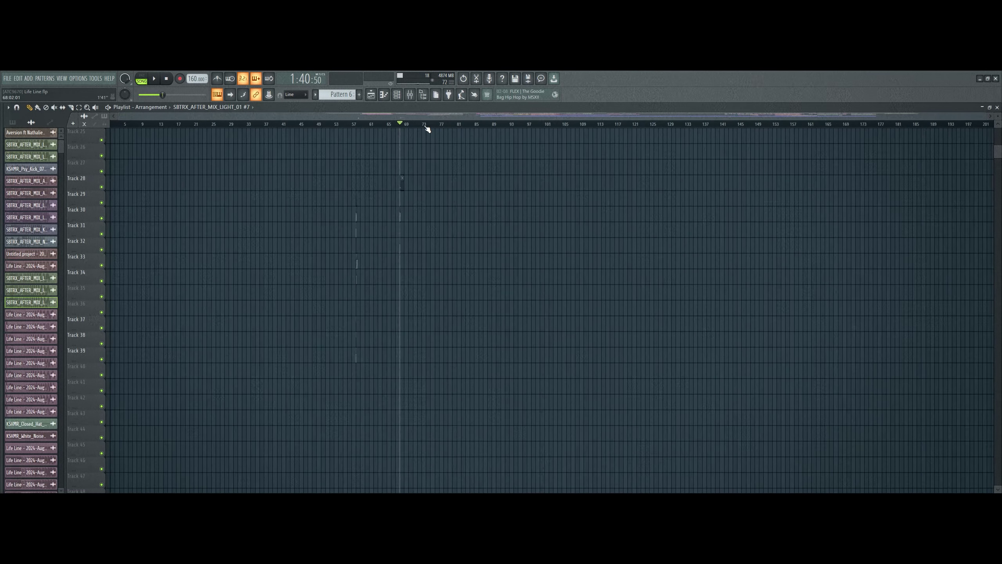
{"action": "scroll", "coordinate": [682, 261], "scroll_direction": "up", "scroll_amount": 8}
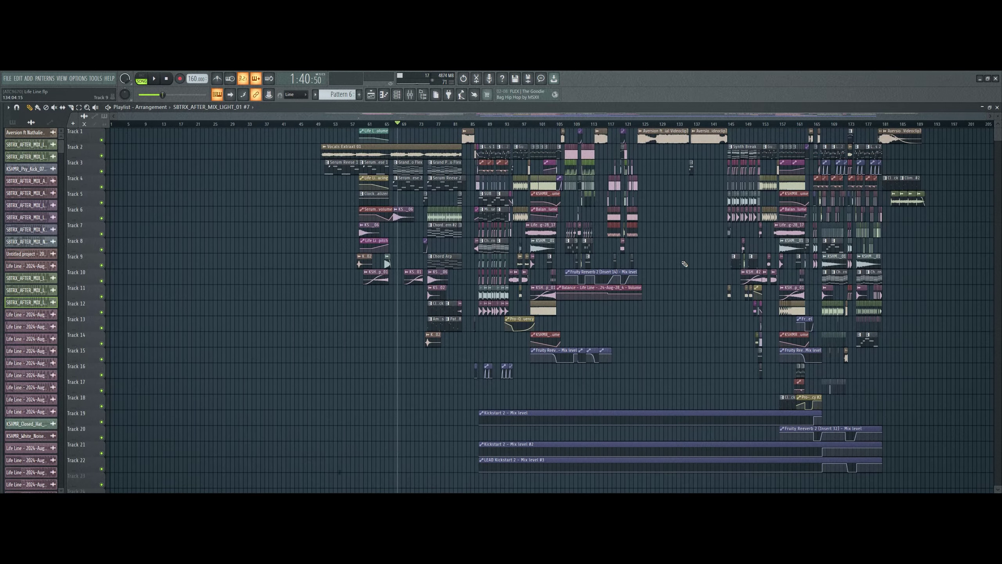
{"action": "scroll", "coordinate": [587, 127], "scroll_direction": "up", "scroll_amount": 8}
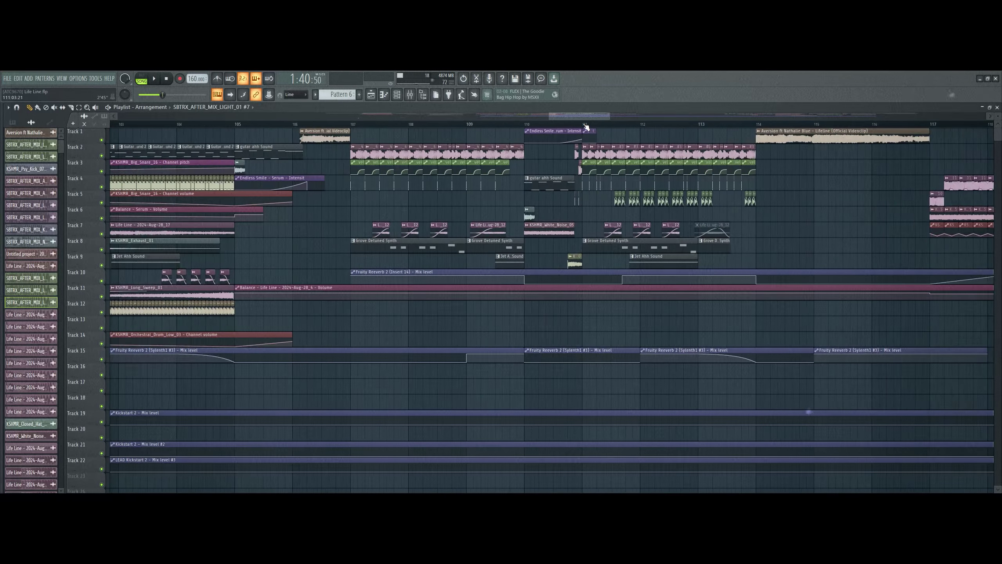
{"action": "scroll", "coordinate": [585, 115], "scroll_direction": "down", "scroll_amount": 3}
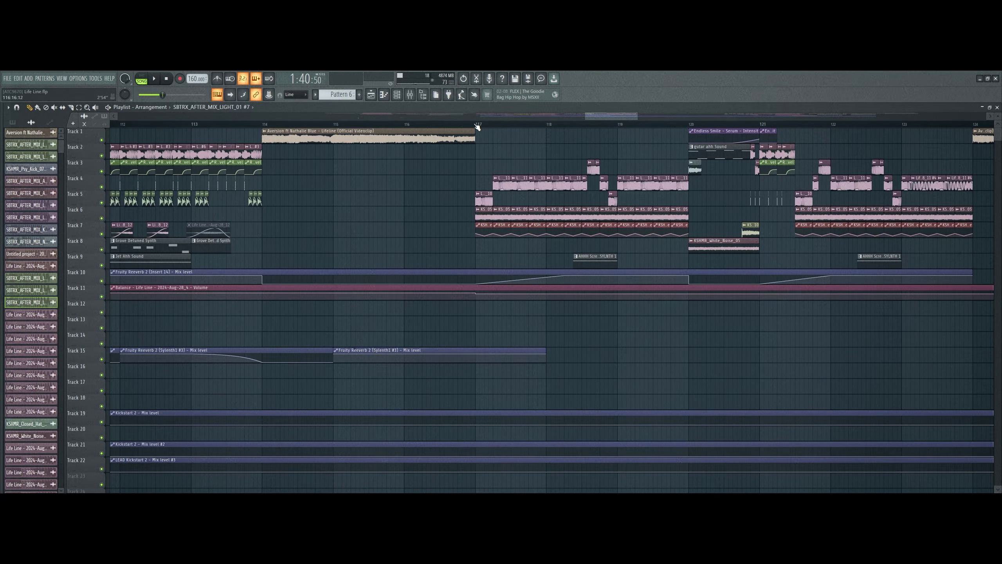
{"action": "left_click", "coordinate": [477, 125]}
{"action": "key", "text": "space"}
{"action": "scroll", "coordinate": [525, 121], "scroll_direction": "up", "scroll_amount": 4}
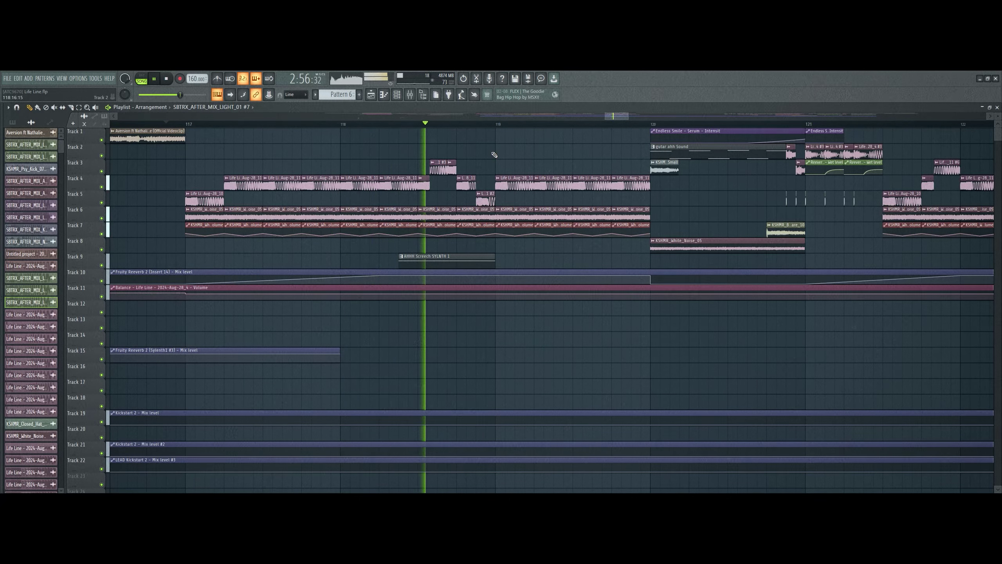
{"action": "key", "text": "space"}
Solo track 9, play its AHHH Screech SYLNTH 1 clip and check the Serum #3 synth
{"action": "right_click", "coordinate": [101, 265]}
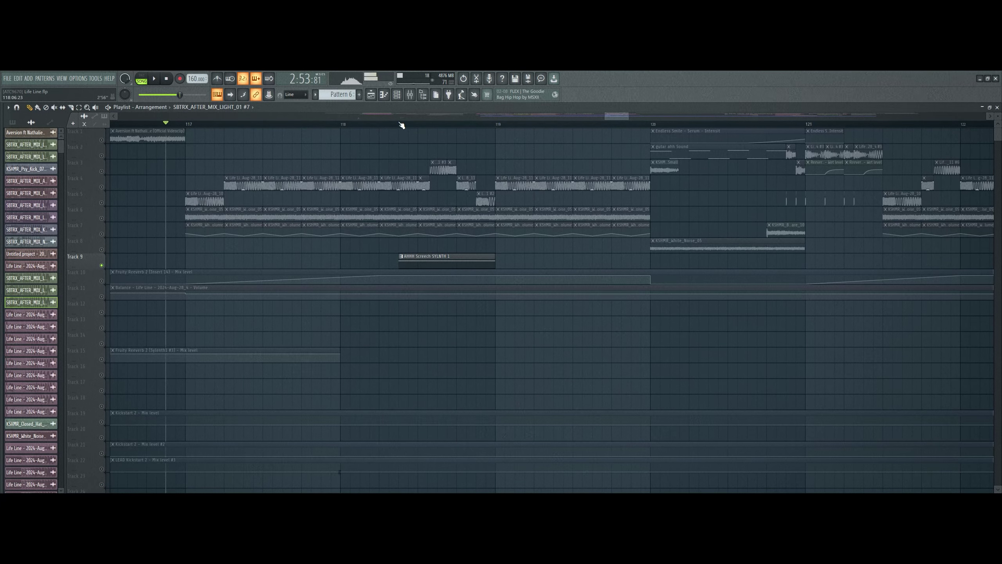
{"action": "key", "text": "space"}
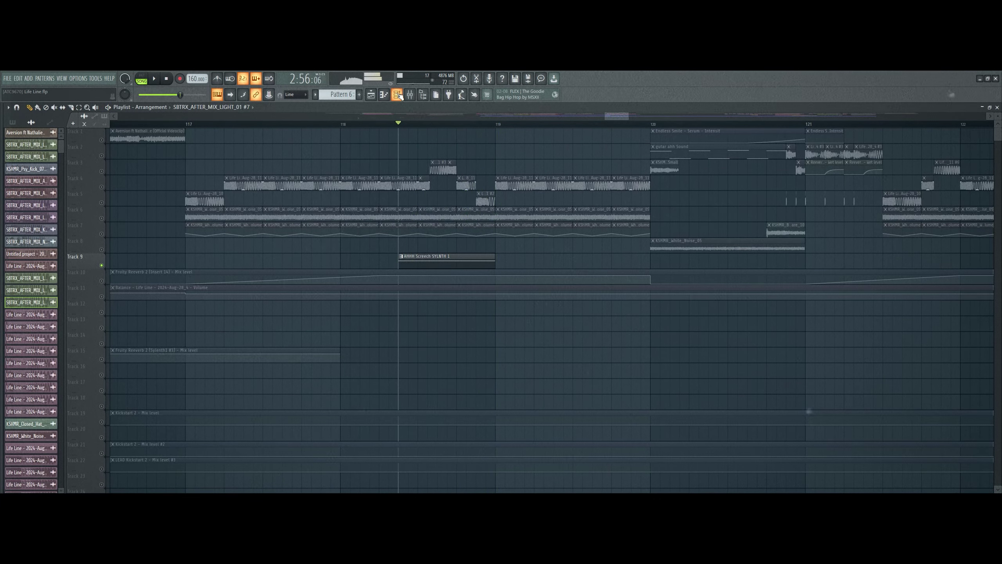
{"action": "left_click", "coordinate": [397, 94]}
{"action": "left_click", "coordinate": [541, 334]}
{"action": "key", "text": "space"}
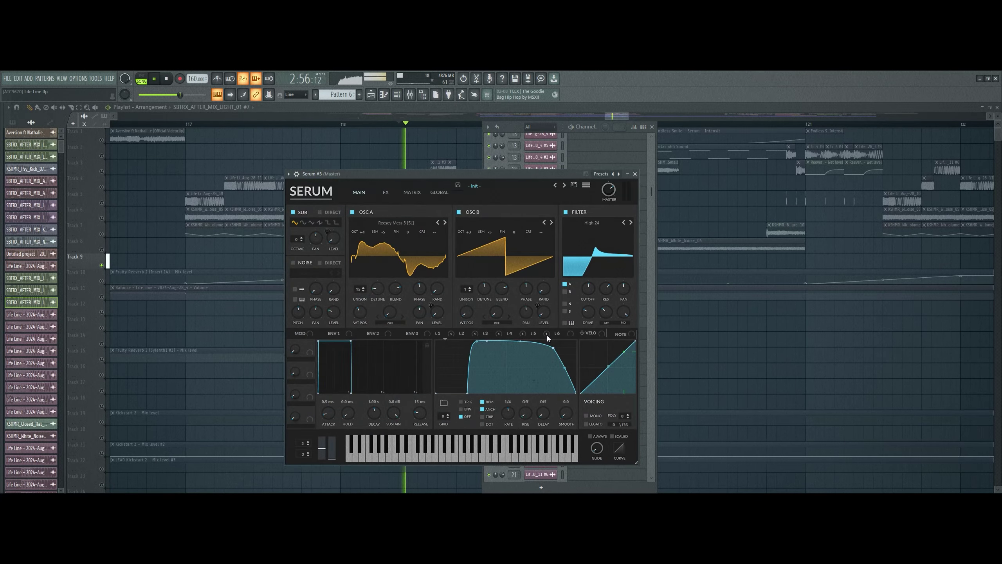
{"action": "key", "text": "space"}
{"action": "left_click_drag", "start_coordinate": [468, 174], "coordinate": [396, 294]}
{"action": "key", "text": "space"}
{"action": "key", "text": "space"}
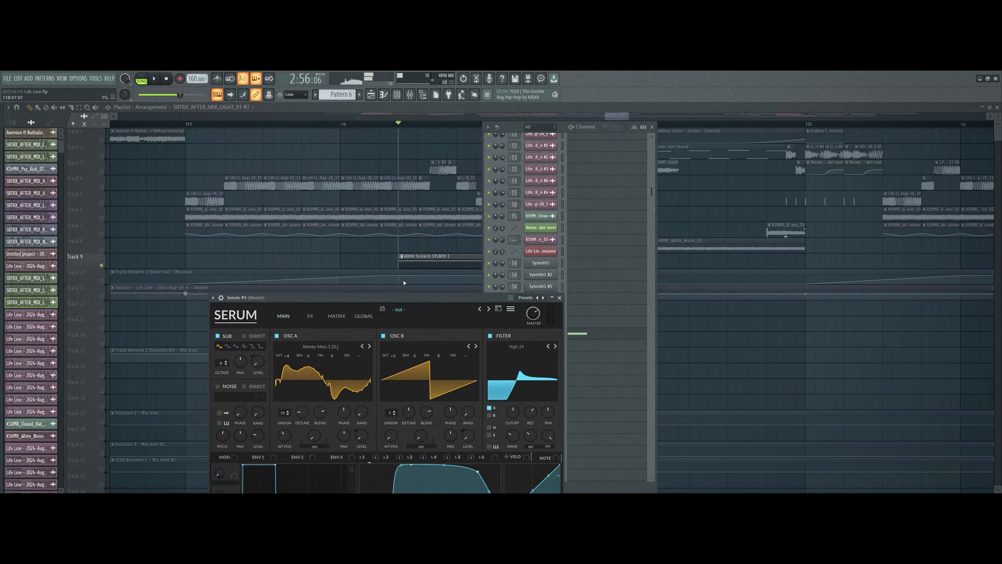
Select the AHHH Screech SYLNTH 1 pattern and examine the oscillator settings of its Sylenth1 #4 synth
{"action": "left_click", "coordinate": [433, 256]}
{"action": "left_click", "coordinate": [397, 95]}
{"action": "key", "text": "space"}
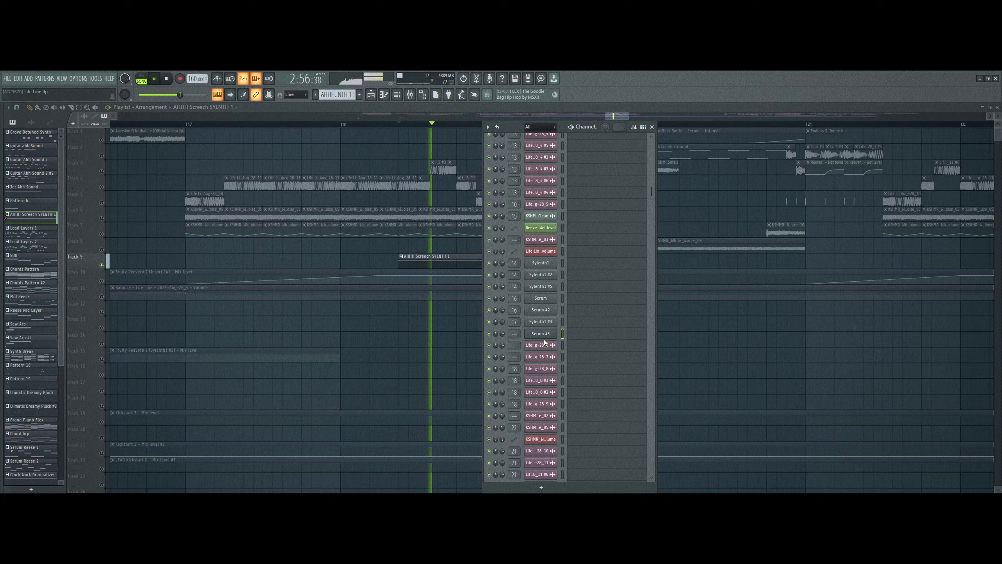
{"action": "left_click", "coordinate": [454, 264]}
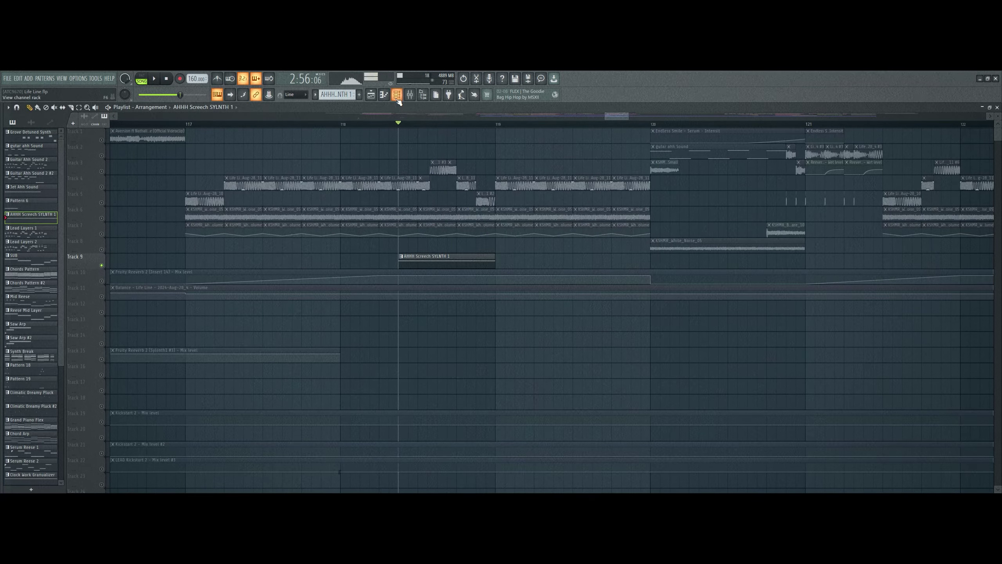
{"action": "left_click", "coordinate": [397, 95]}
{"action": "scroll", "coordinate": [593, 313], "scroll_direction": "down", "scroll_amount": 6}
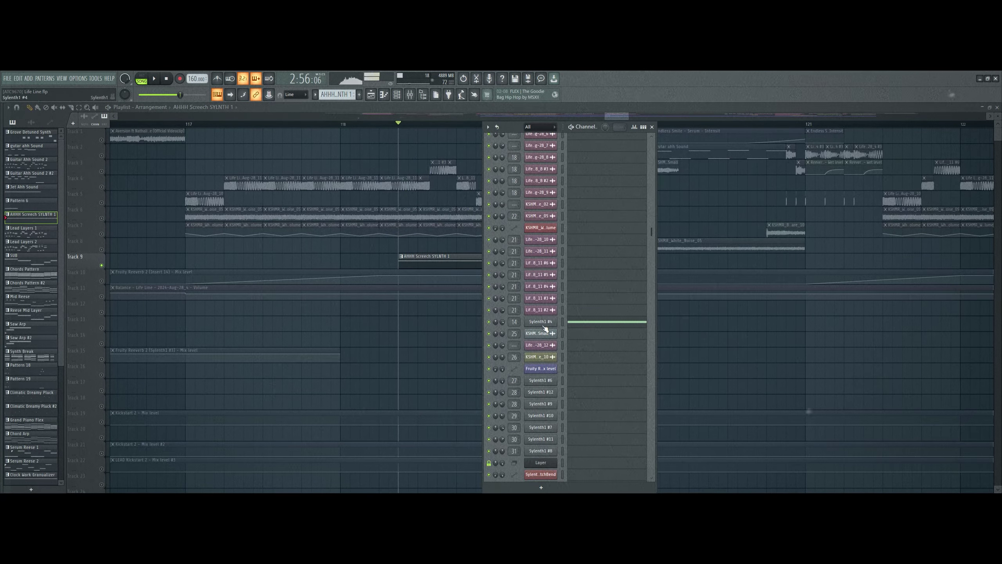
{"action": "left_click", "coordinate": [542, 323]}
{"action": "left_click_drag", "start_coordinate": [363, 184], "coordinate": [340, 171]}
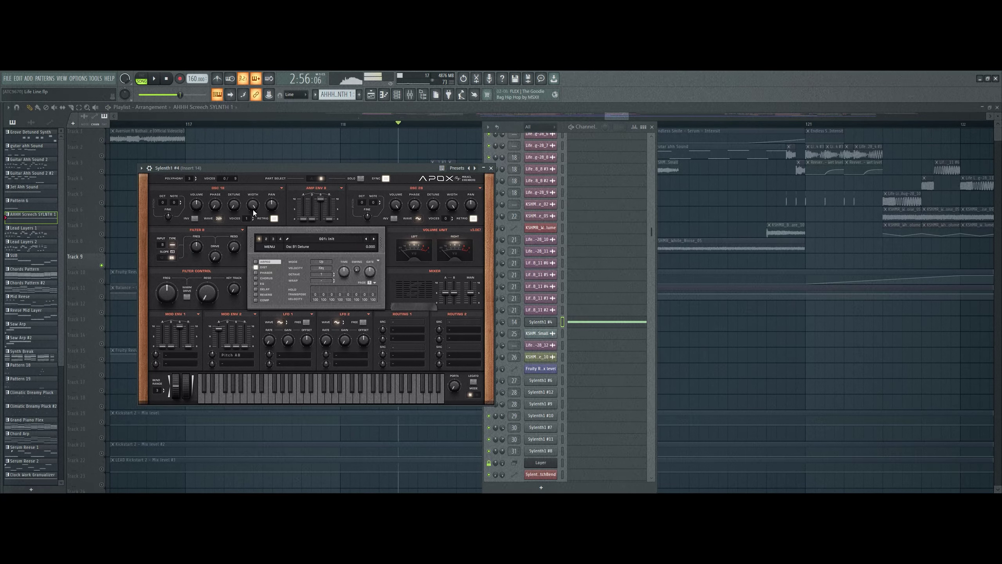
{"action": "key", "text": "space"}
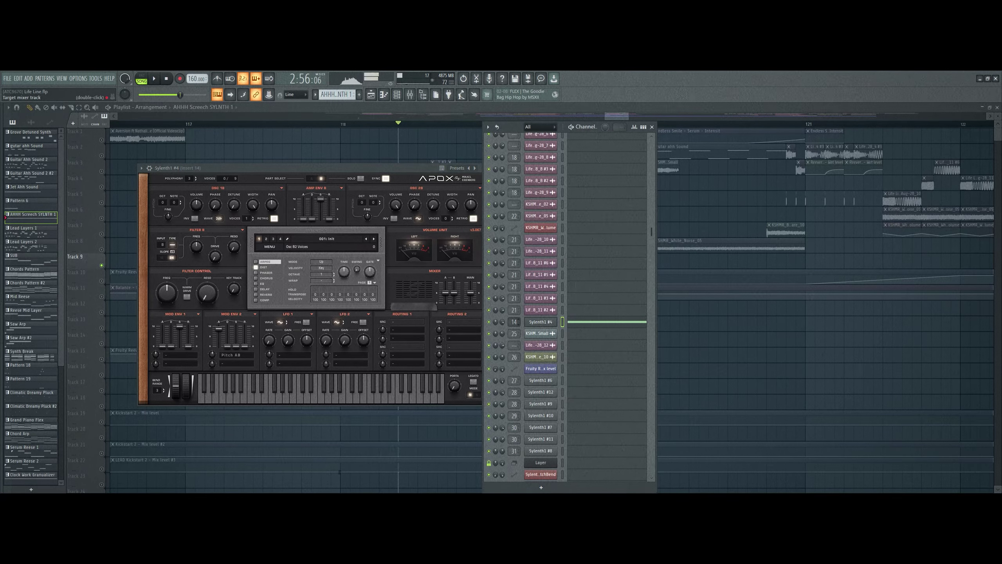
Inspect insert 14's effects during playback: both FabFilter Pro-Q 3 equalizers, Fruity peak controller, Fruity Reeverb 2, OTT and Kickstart 2
{"action": "double_click", "coordinate": [514, 322]}
{"action": "left_click", "coordinate": [937, 354]}
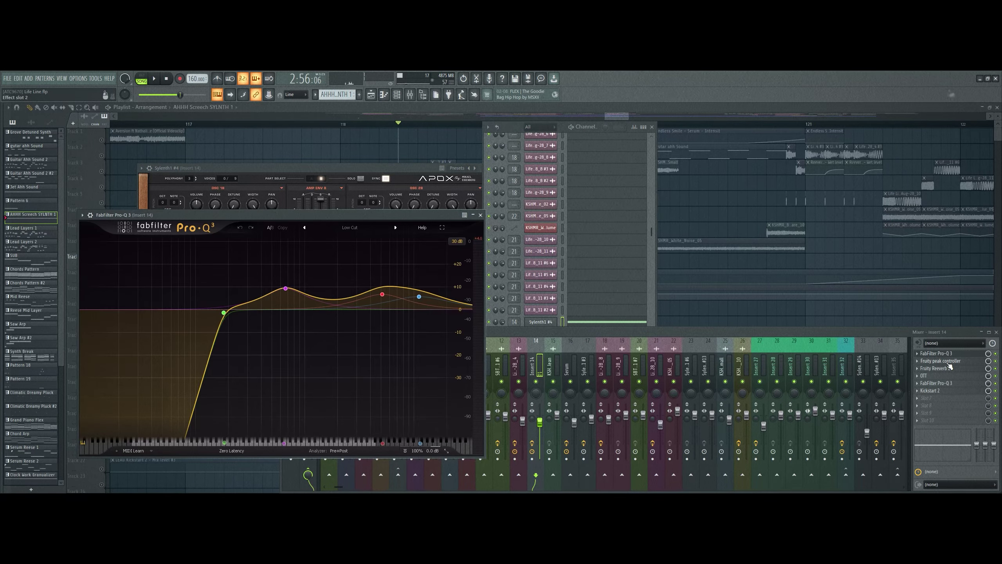
{"action": "left_click", "coordinate": [944, 361]}
{"action": "left_click", "coordinate": [947, 368]}
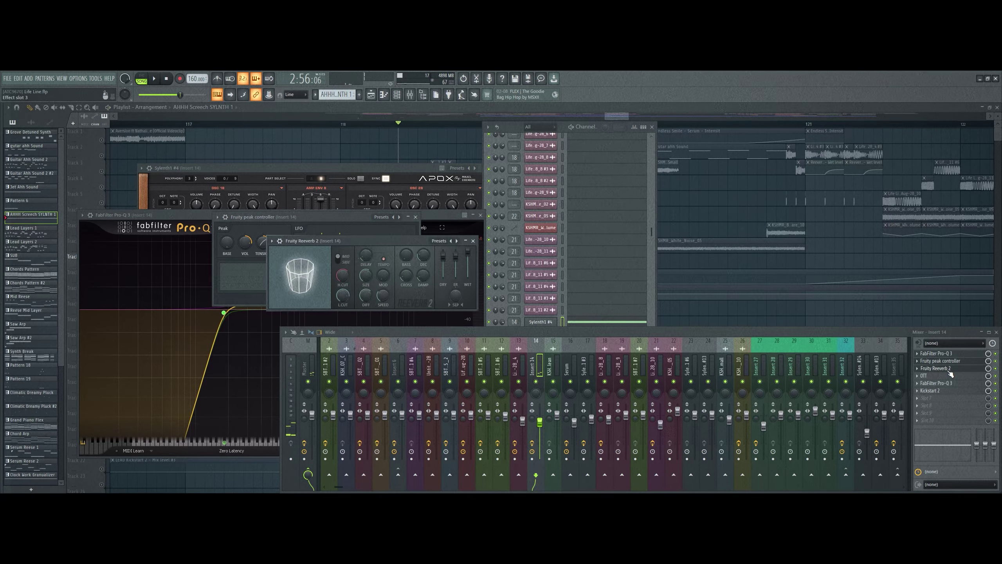
{"action": "key", "text": "space"}
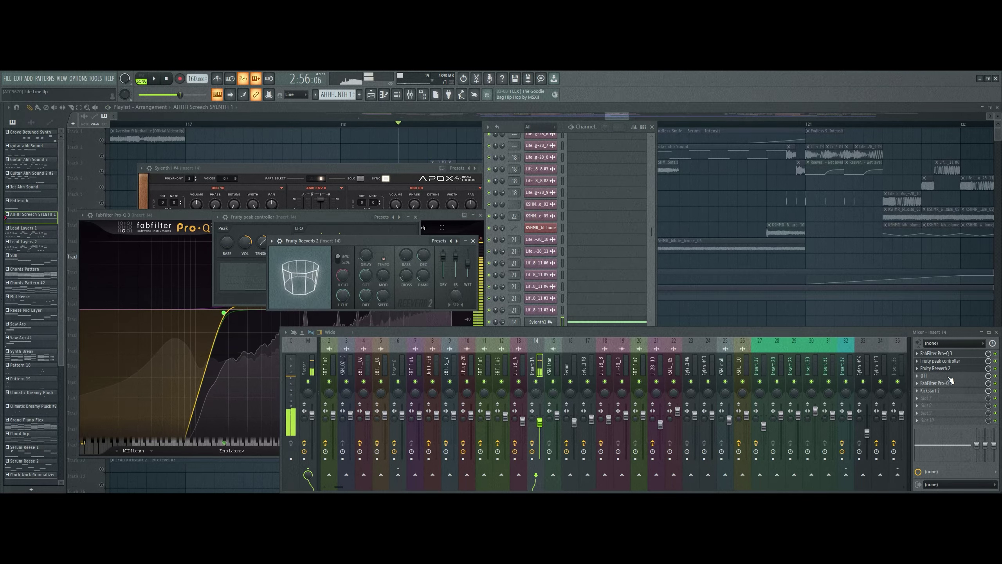
{"action": "left_click", "coordinate": [948, 375]}
{"action": "left_click", "coordinate": [948, 383]}
{"action": "left_click", "coordinate": [950, 391]}
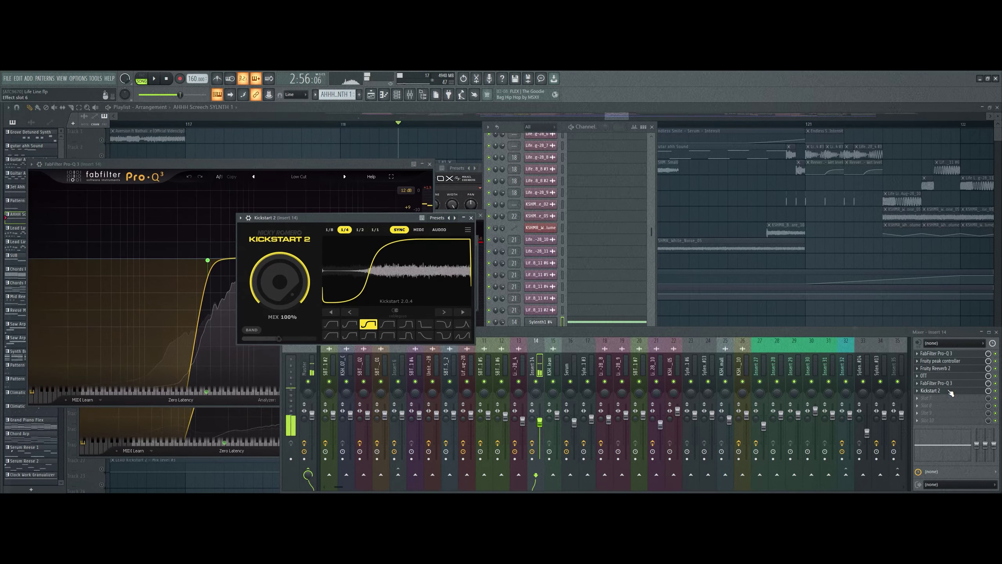
Close insert 14's effect windows and the mixer to return to the playlist
{"action": "left_click", "coordinate": [949, 391]}
{"action": "left_click", "coordinate": [952, 384]}
{"action": "left_click", "coordinate": [952, 377]}
{"action": "left_click", "coordinate": [947, 368]}
{"action": "left_click", "coordinate": [940, 360]}
{"action": "left_click", "coordinate": [936, 353]}
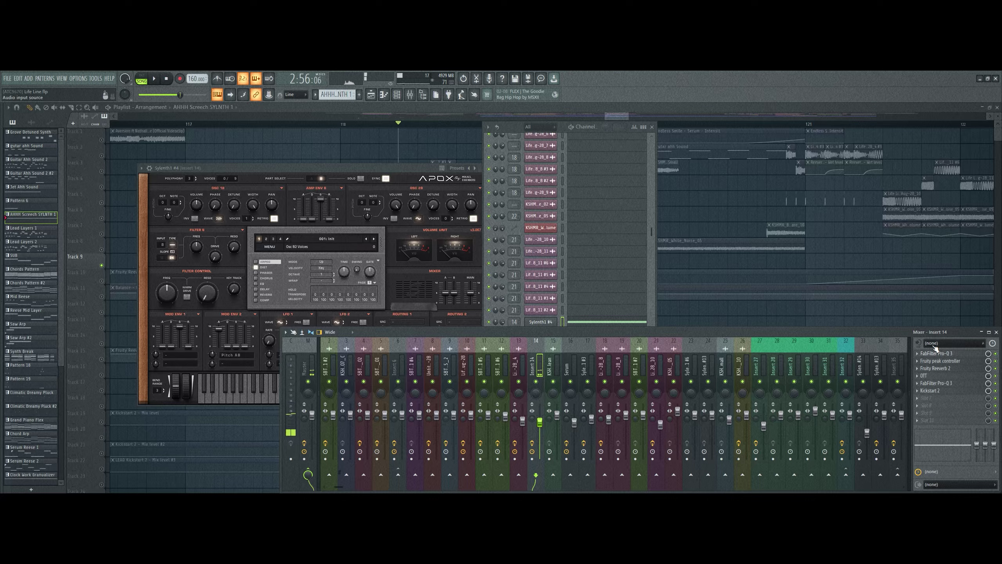
{"action": "key", "text": "F9"}
{"action": "right_click", "coordinate": [787, 336]}
{"action": "key", "text": "space"}
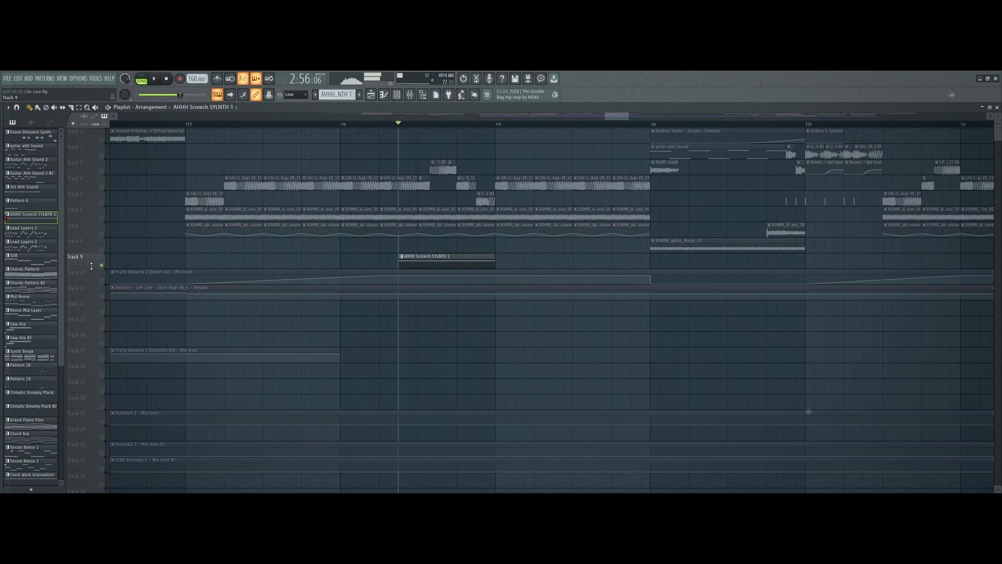
Reactivate all tracks and play on from the screech clip into the vocal section on track 1
{"action": "right_click", "coordinate": [101, 265]}
{"action": "key", "text": "space"}
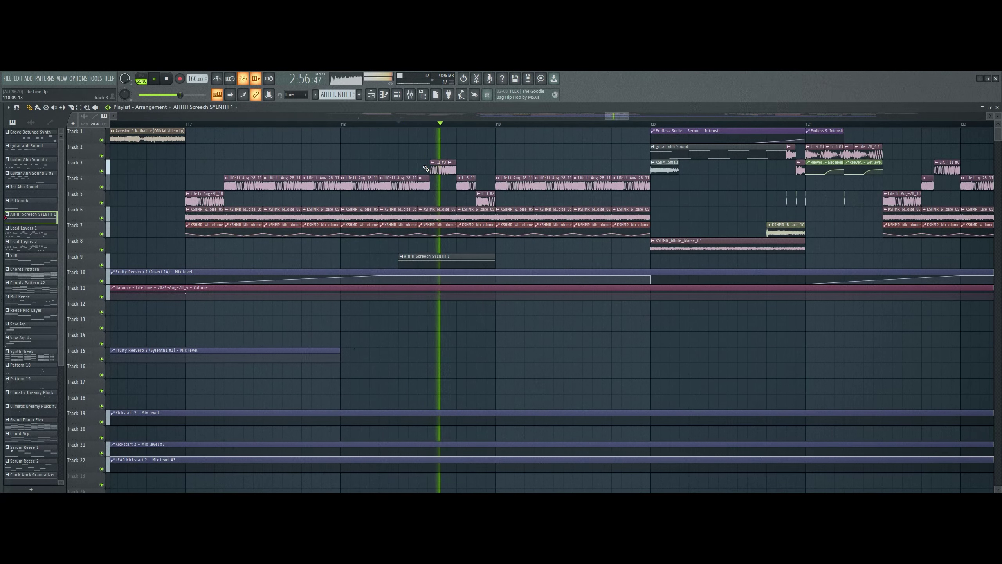
{"action": "scroll", "coordinate": [419, 146], "scroll_direction": "down", "scroll_amount": 5}
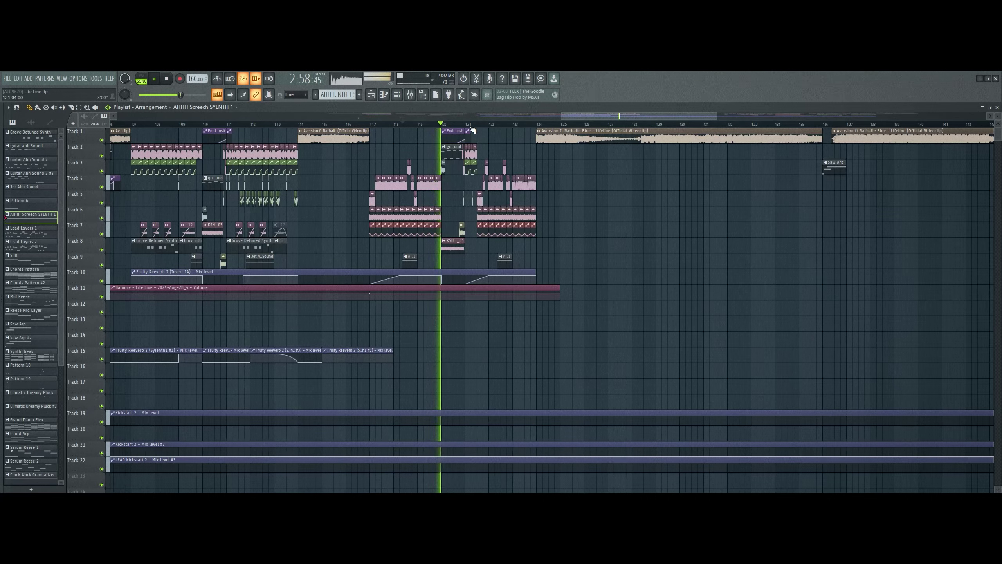
{"action": "scroll", "coordinate": [470, 122], "scroll_direction": "up", "scroll_amount": 4}
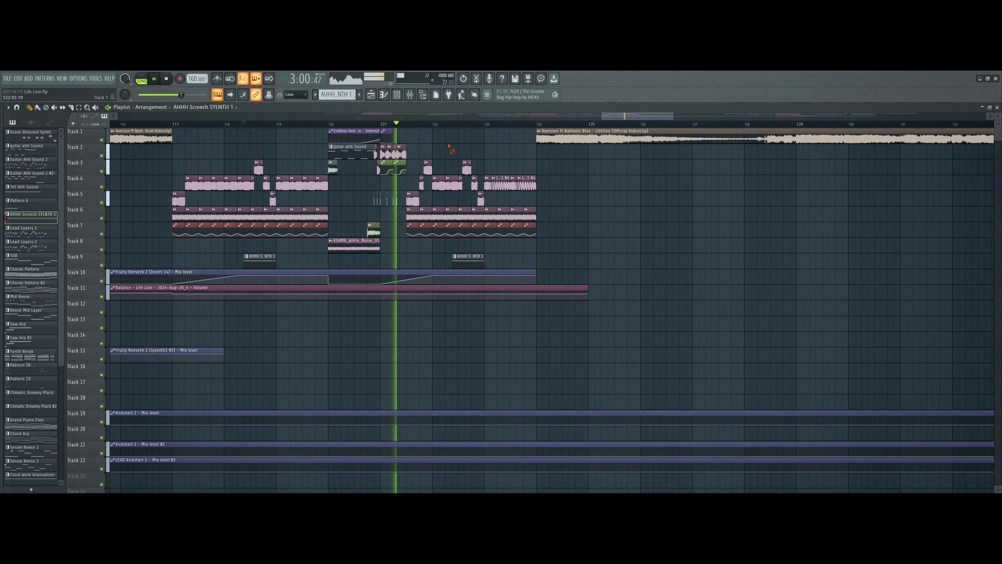
{"action": "left_click_drag", "start_coordinate": [437, 126], "coordinate": [388, 126]}
{"action": "scroll", "coordinate": [391, 127], "scroll_direction": "down", "scroll_amount": 8}
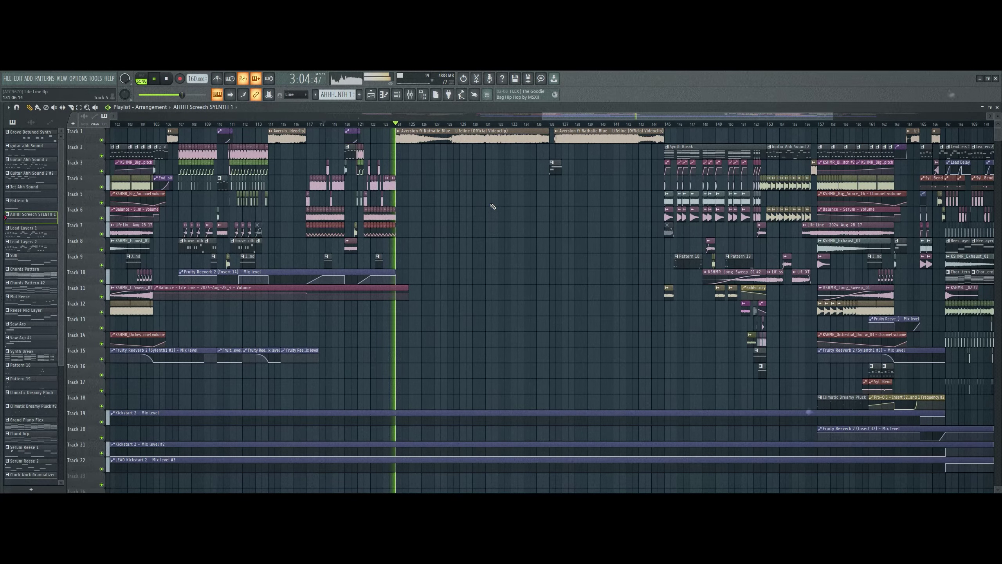
{"action": "key", "text": "space"}
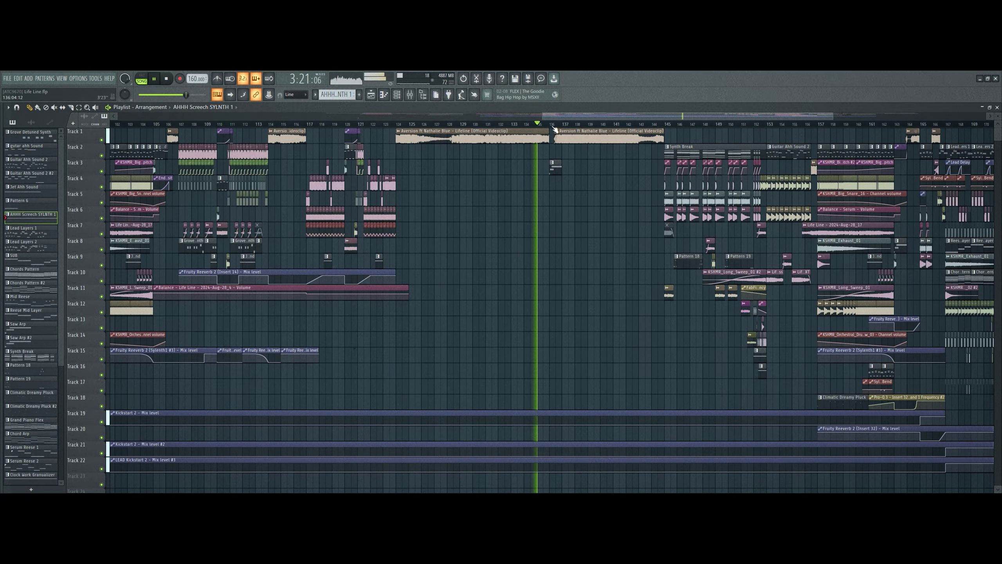
Select the Saw Arp pattern on track 3 and examine the effects of its Serum #4 synth
{"action": "scroll", "coordinate": [595, 130], "scroll_direction": "up", "scroll_amount": 6}
{"action": "key", "text": "space"}
{"action": "left_click", "coordinate": [453, 167]}
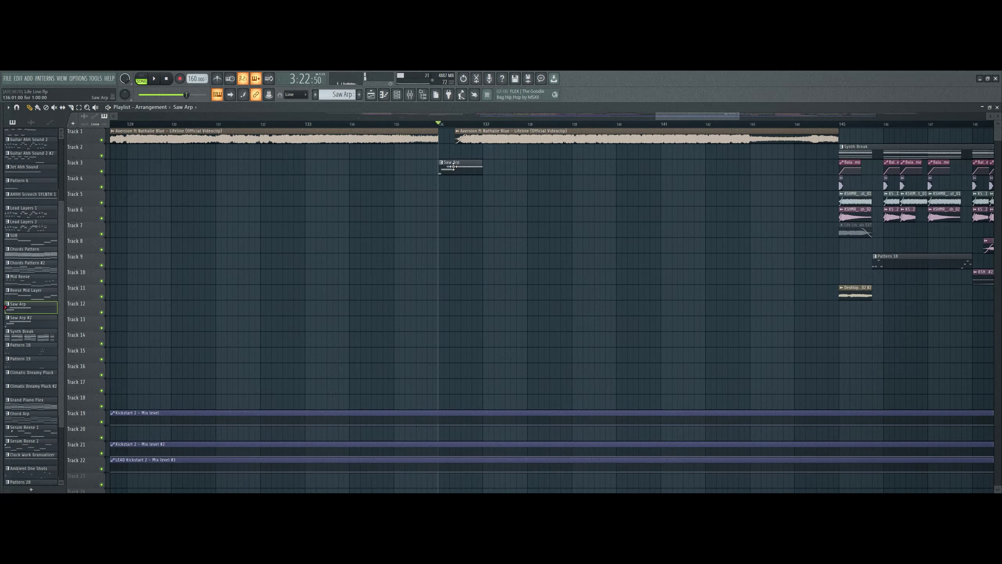
{"action": "left_click", "coordinate": [409, 95]}
{"action": "left_click", "coordinate": [409, 95]}
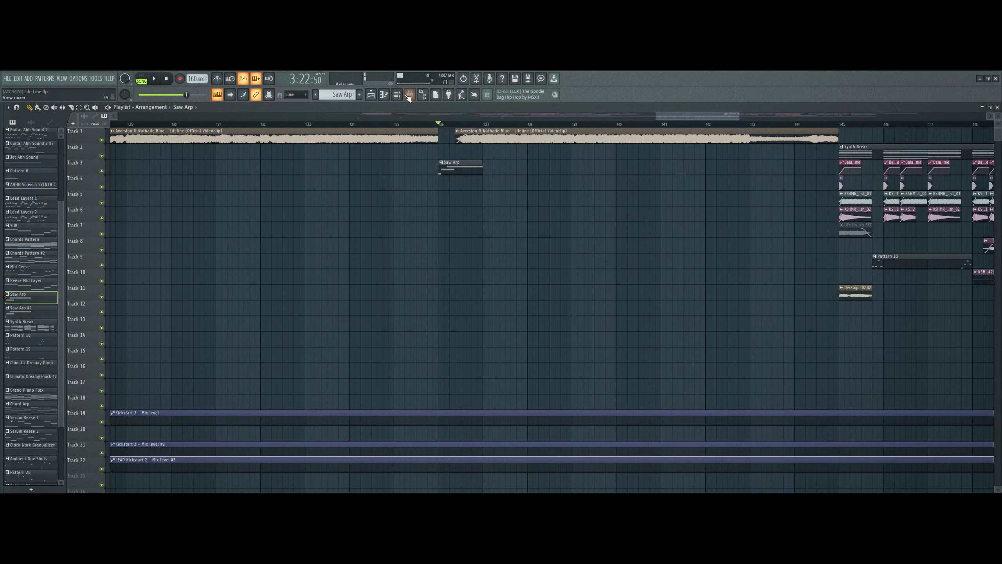
{"action": "left_click", "coordinate": [397, 95]}
{"action": "scroll", "coordinate": [587, 358], "scroll_direction": "down", "scroll_amount": 5}
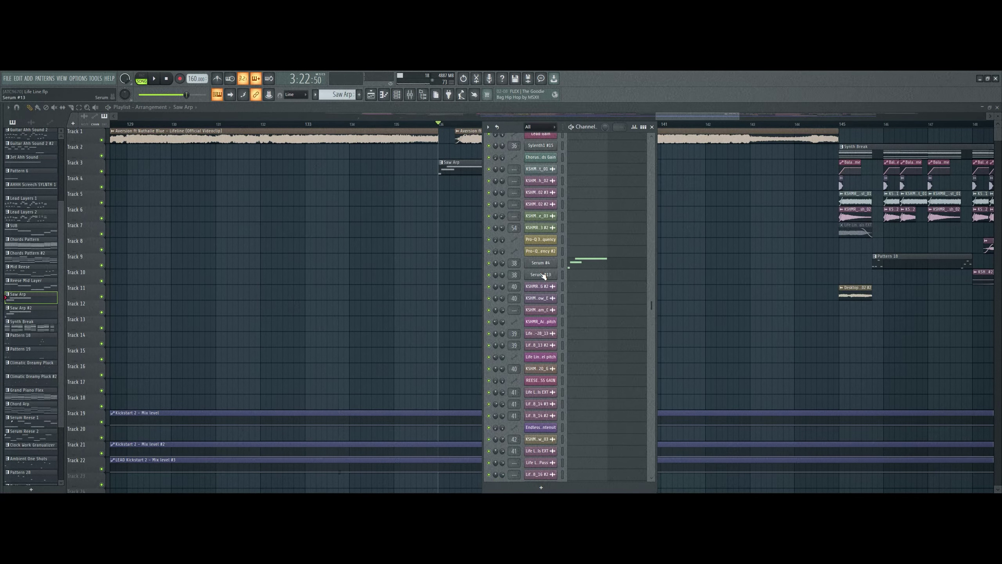
{"action": "left_click", "coordinate": [542, 265]}
{"action": "left_click", "coordinate": [354, 188]}
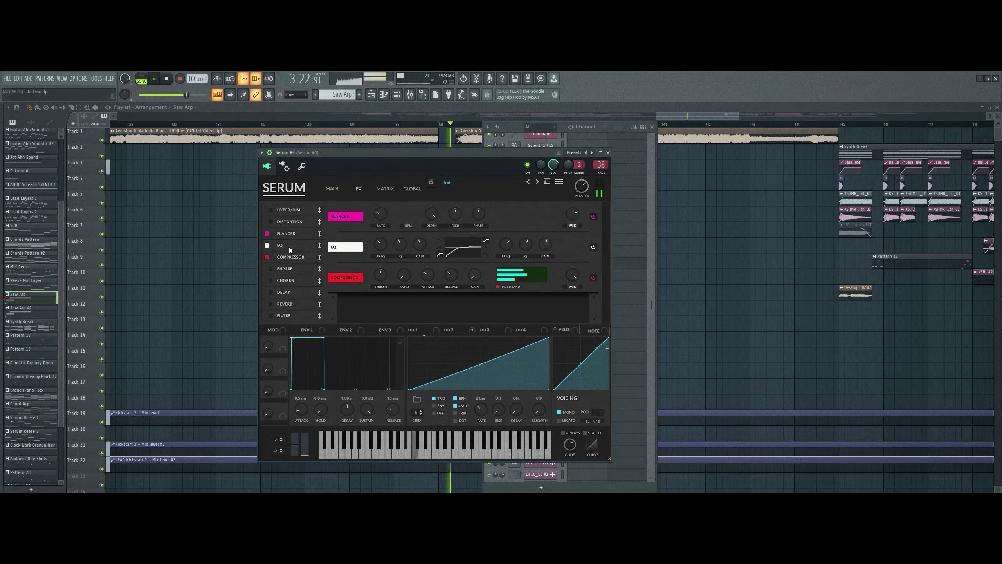
{"action": "left_click", "coordinate": [608, 153]}
{"action": "key", "text": "F6"}
Play the break section from bar 145, where the Synth Break clip starts
{"action": "scroll", "coordinate": [493, 121], "scroll_direction": "down", "scroll_amount": 4}
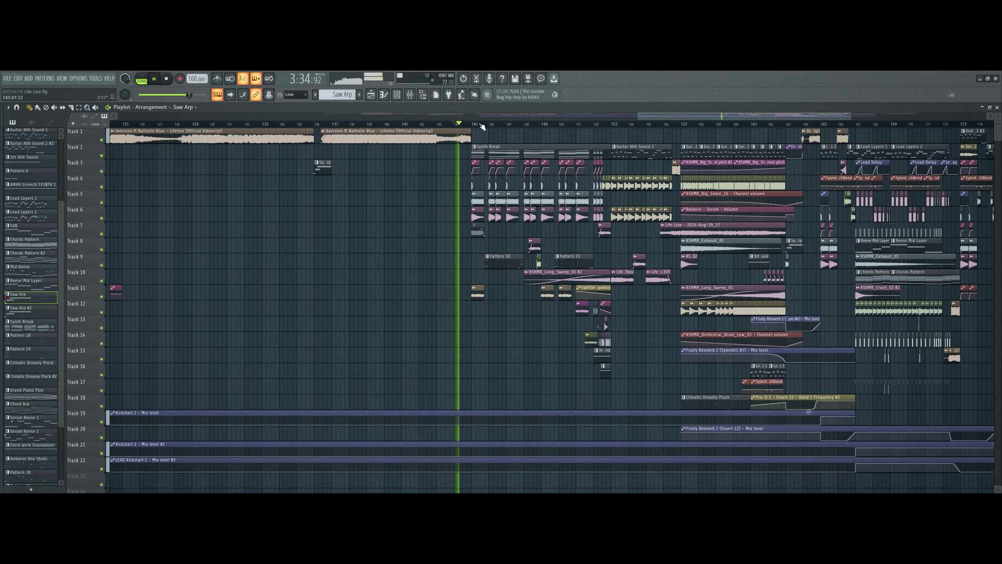
{"action": "scroll", "coordinate": [486, 125], "scroll_direction": "up", "scroll_amount": 5}
{"action": "key", "text": "space"}
{"action": "left_click", "coordinate": [426, 126]}
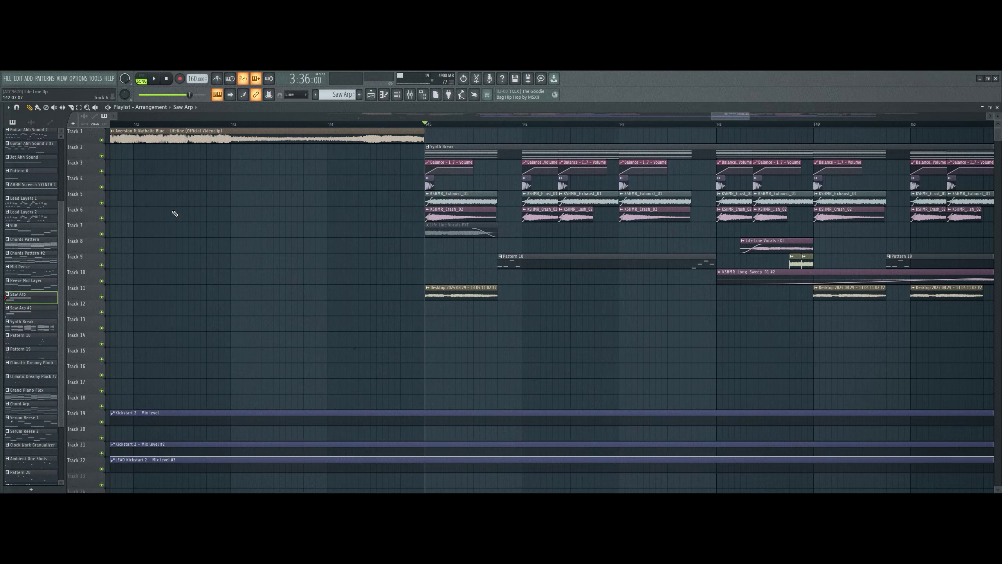
{"action": "key", "text": "space"}
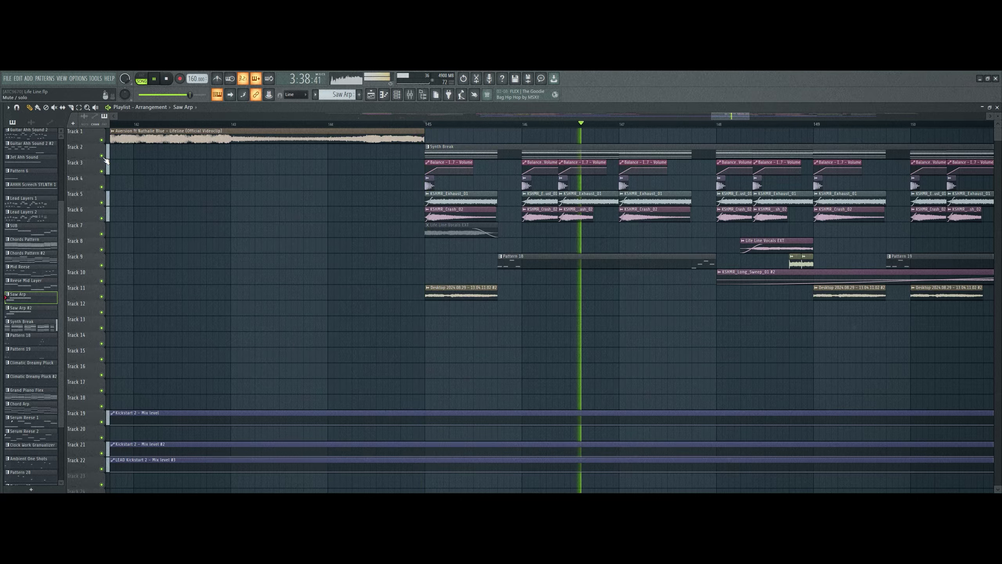
{"action": "key", "text": "space"}
Solo track 2 to play its Synth Break clip, and select the Synth Break pattern
{"action": "right_click", "coordinate": [101, 156]}
{"action": "key", "text": "space"}
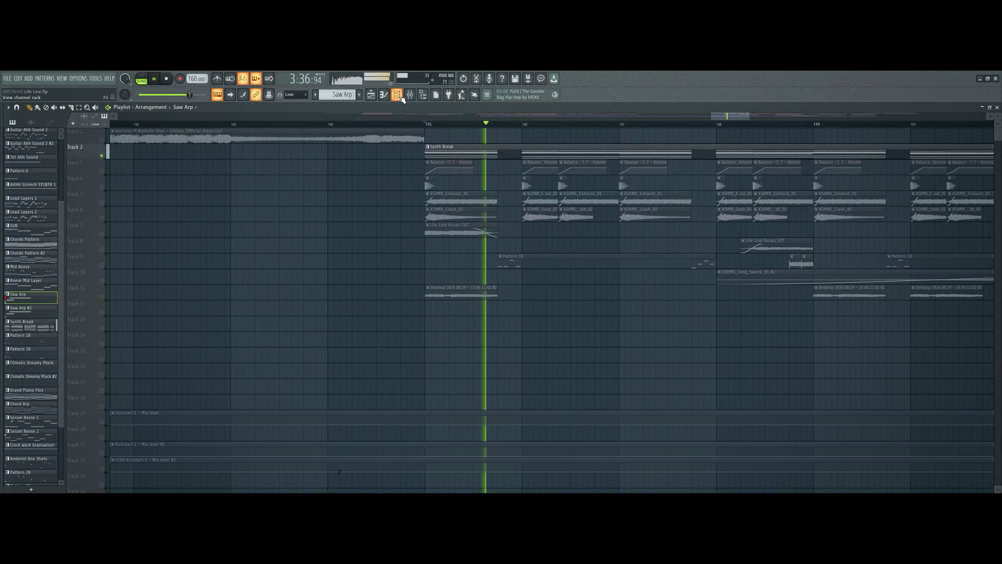
{"action": "key", "text": "space"}
{"action": "key", "text": "F6"}
{"action": "left_click", "coordinate": [443, 156]}
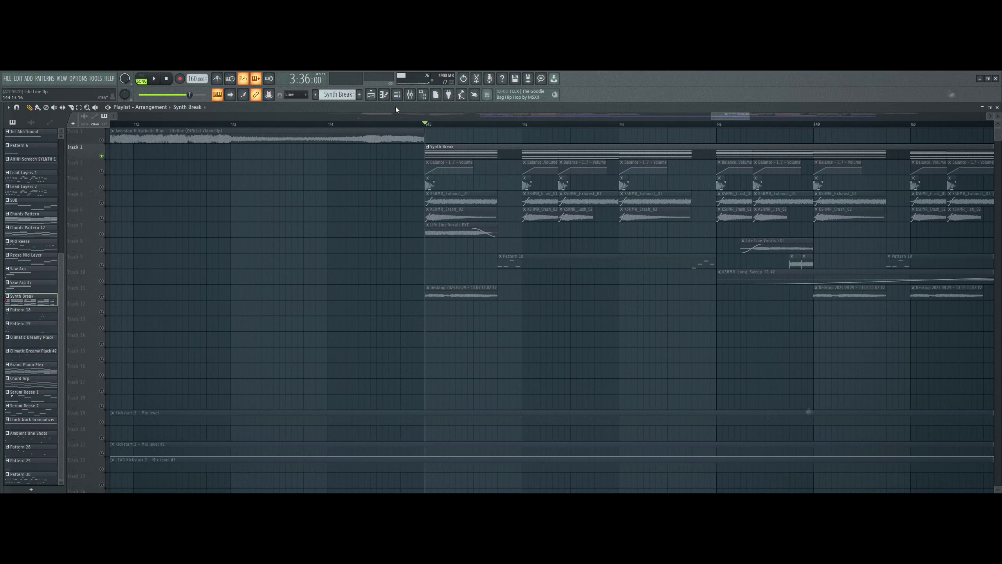
Play the Synth Break pattern while examining the chord notes of its Serum #5 channel
{"action": "left_click", "coordinate": [397, 95]}
{"action": "key", "text": "space"}
{"action": "scroll", "coordinate": [619, 334], "scroll_direction": "down", "scroll_amount": 10}
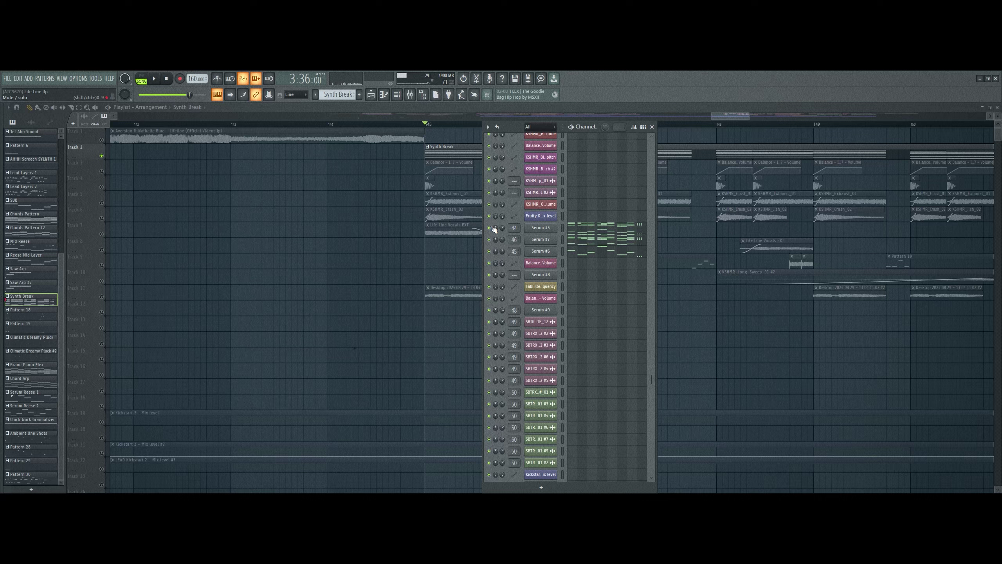
{"action": "left_click", "coordinate": [603, 225]}
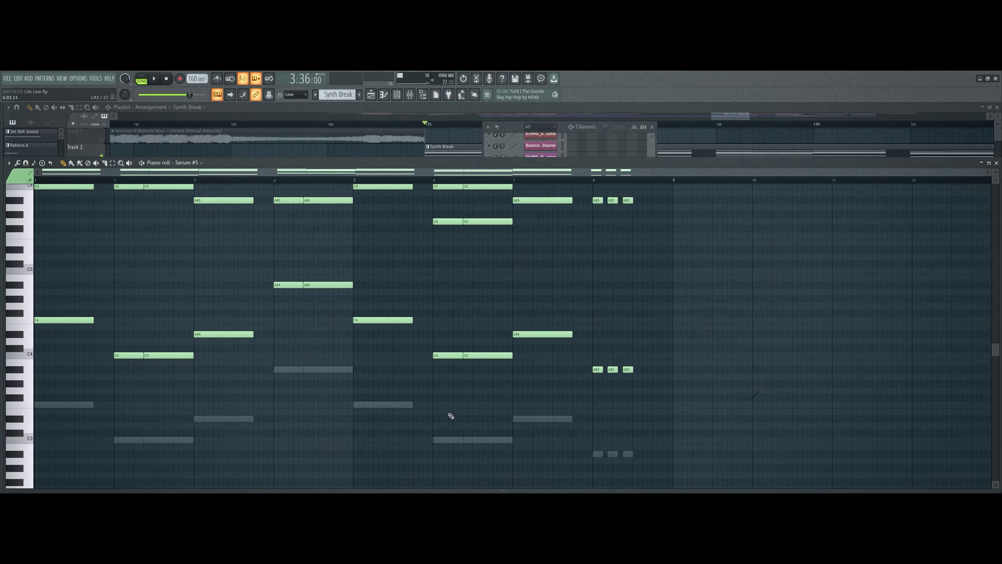
{"action": "key", "text": "space"}
{"action": "scroll", "coordinate": [387, 400], "scroll_direction": "down", "scroll_amount": 1}
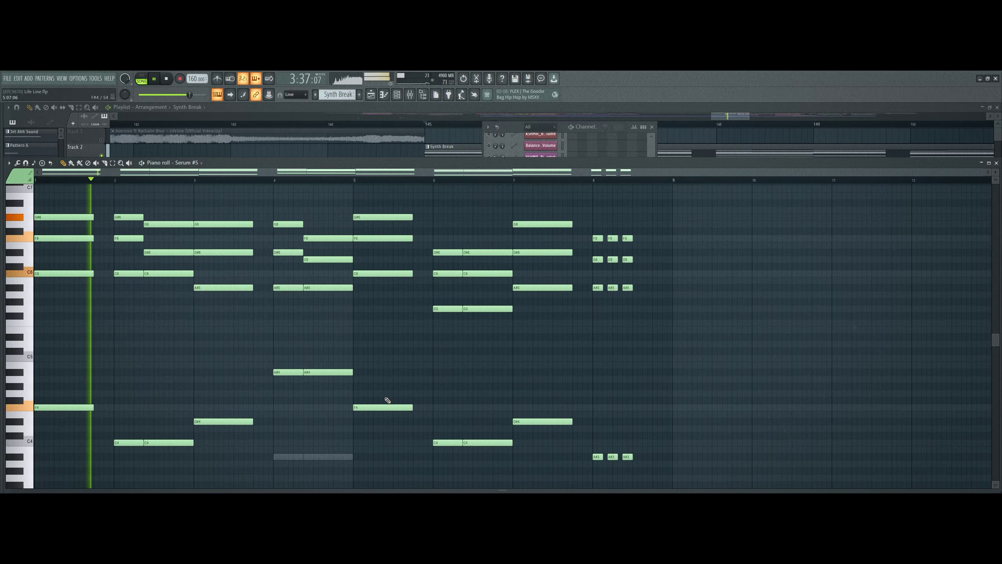
Solo the Serum #7 channel and open its synth
{"action": "left_click", "coordinate": [513, 126]}
{"action": "key", "text": "space"}
{"action": "right_click", "coordinate": [493, 241]}
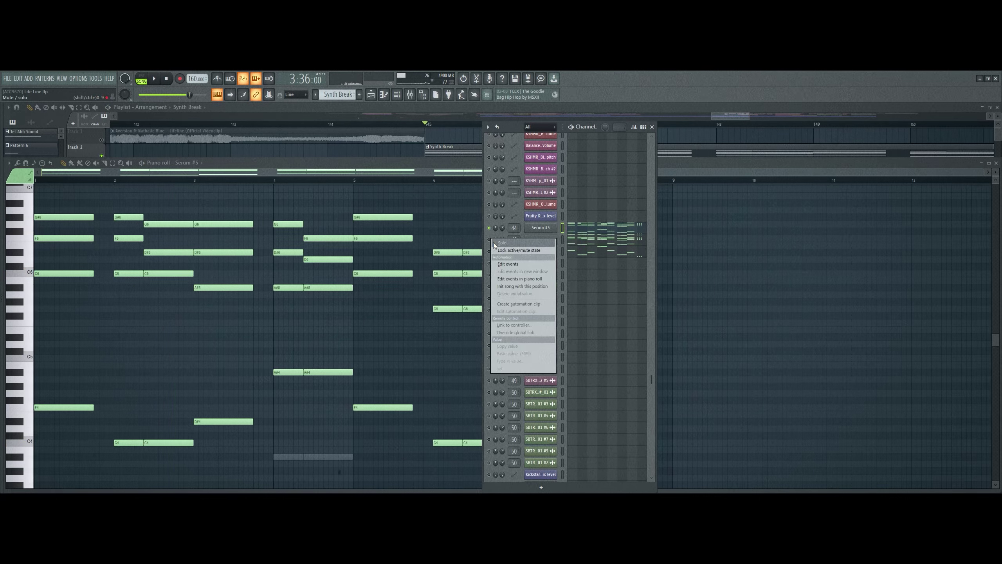
{"action": "left_click", "coordinate": [494, 243]}
{"action": "left_click", "coordinate": [546, 240]}
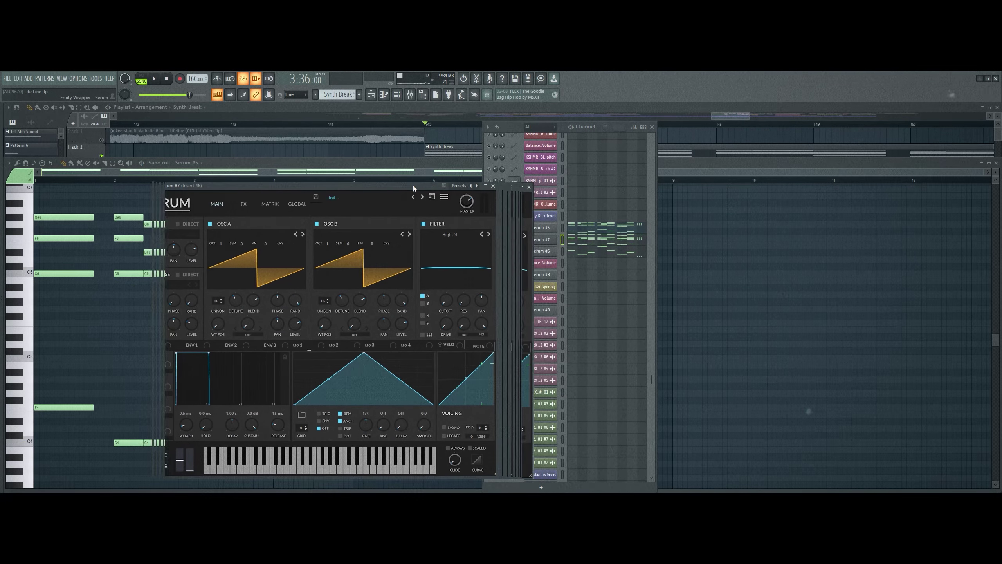
Solo the Serum #5 channel instead and play it with its synth open
{"action": "left_click", "coordinate": [543, 228]}
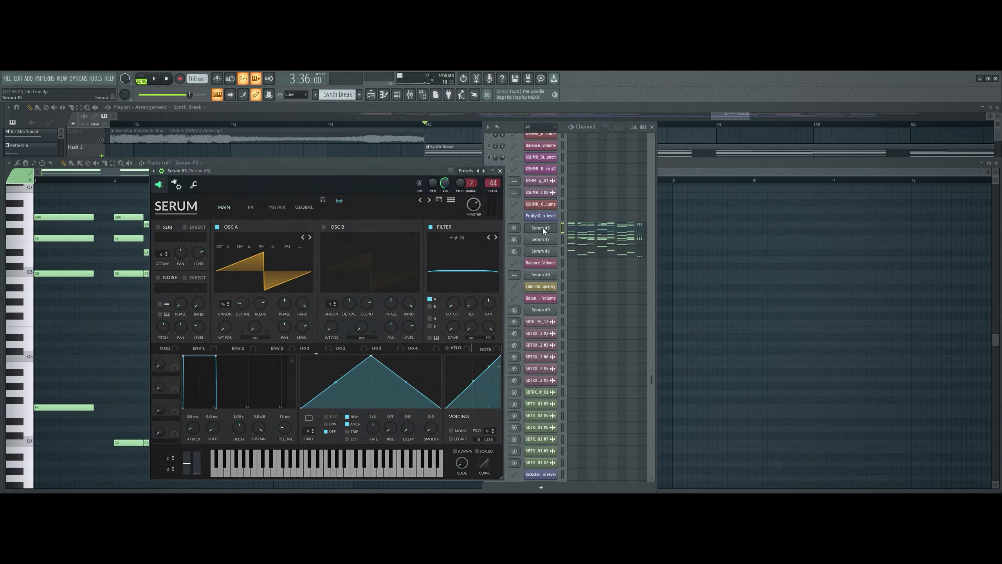
{"action": "left_click", "coordinate": [542, 228]}
{"action": "left_click", "coordinate": [543, 228]}
{"action": "left_click", "coordinate": [533, 228]}
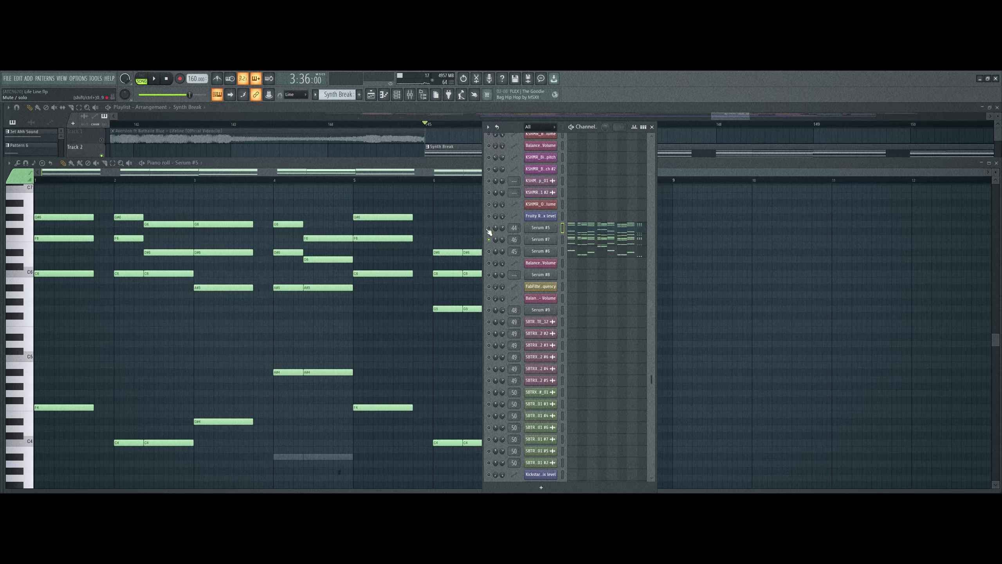
{"action": "left_click", "coordinate": [542, 228]}
{"action": "key", "text": "space"}
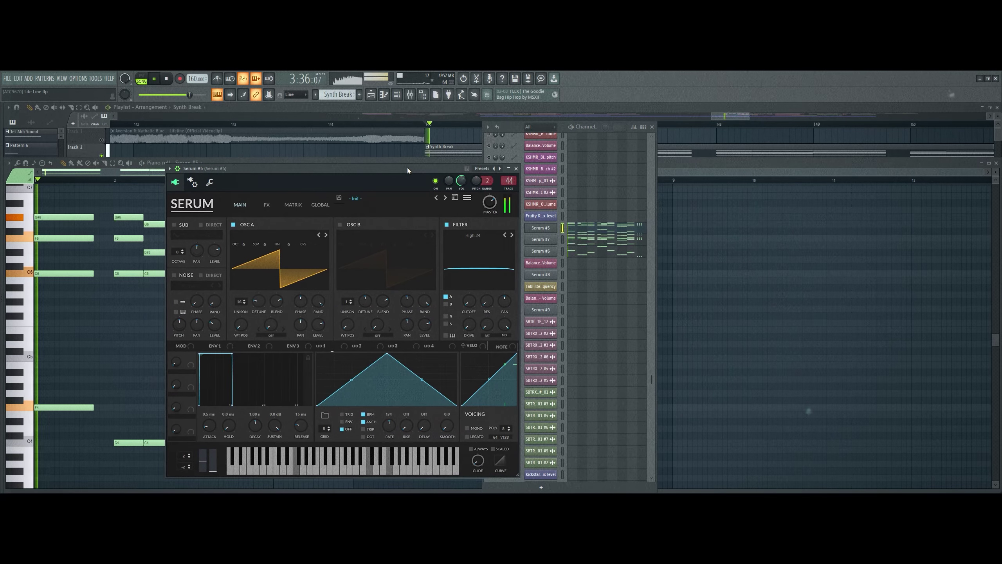
Examine the effects, oscillator settings and modulation matrix of the Serum #5 synth during playback
{"action": "left_click", "coordinate": [266, 204]}
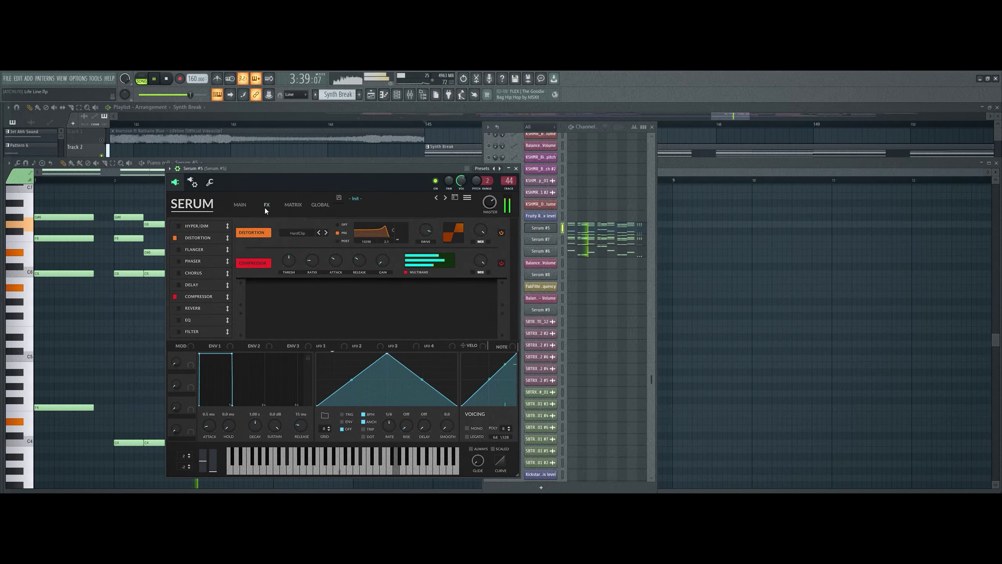
{"action": "left_click", "coordinate": [245, 203]}
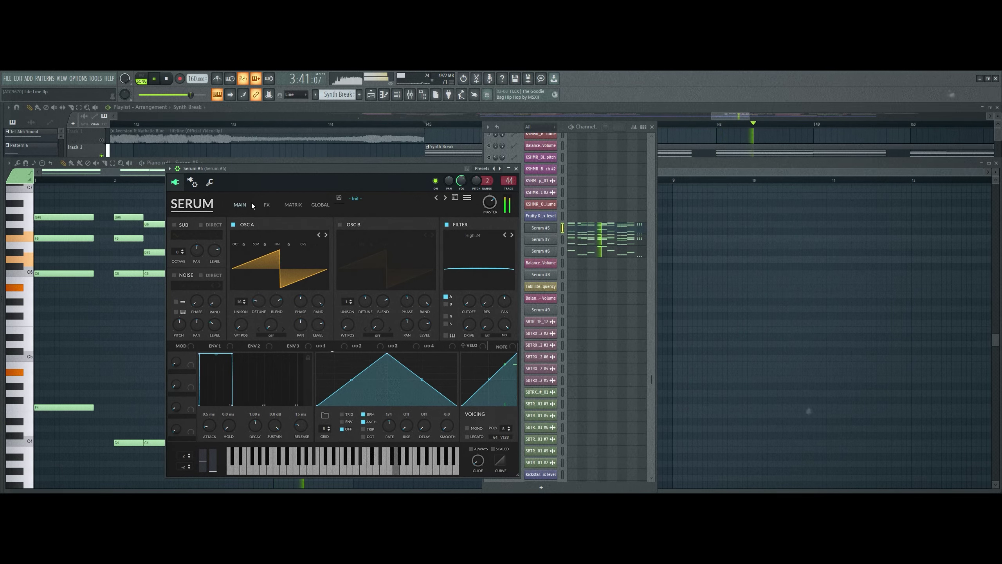
{"action": "left_click_drag", "start_coordinate": [317, 168], "coordinate": [284, 162]}
{"action": "left_click", "coordinate": [237, 199]}
{"action": "left_click", "coordinate": [258, 199]}
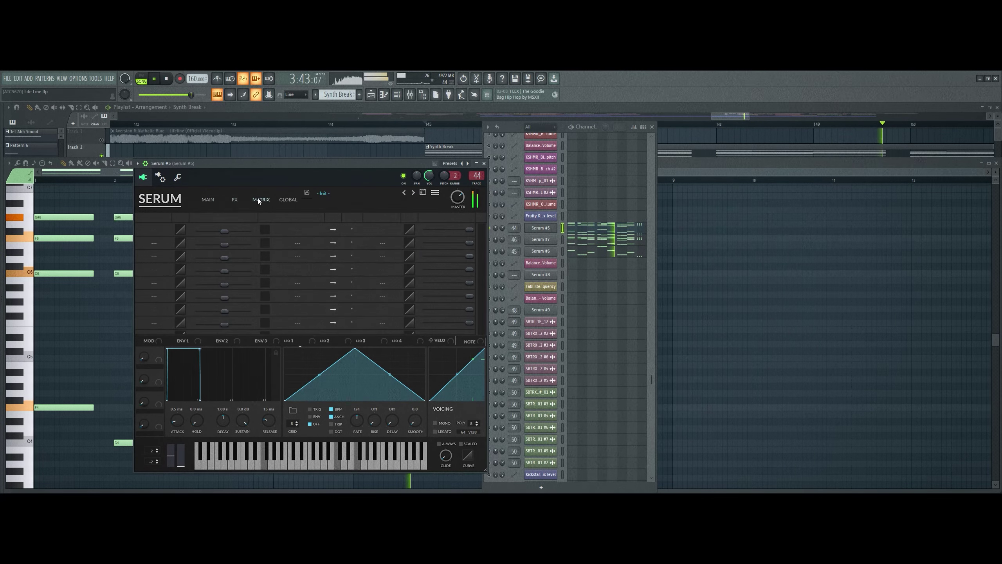
{"action": "left_click", "coordinate": [209, 200]}
{"action": "left_click", "coordinate": [538, 230]}
{"action": "key", "text": "space"}
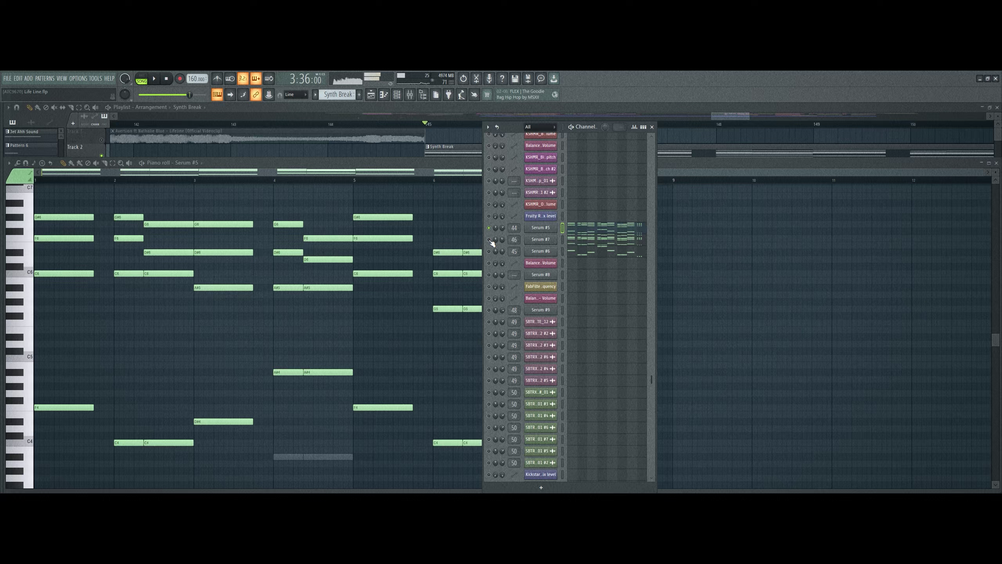
Play the Serum #7 channel soloed and inspect its synth's effects and oscillators
{"action": "left_click", "coordinate": [551, 241]}
{"action": "key", "text": "space"}
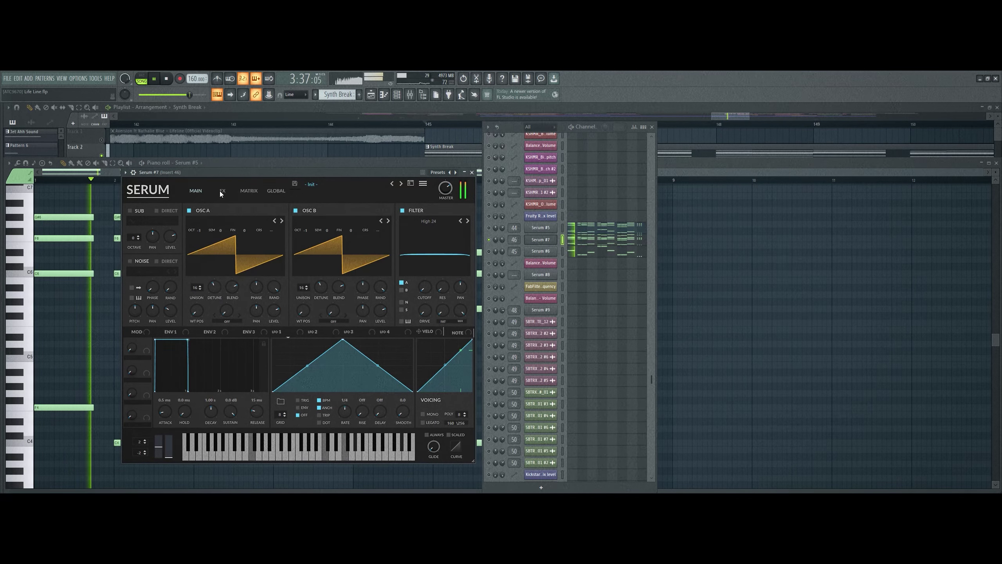
{"action": "left_click", "coordinate": [220, 191]}
{"action": "left_click", "coordinate": [199, 192]}
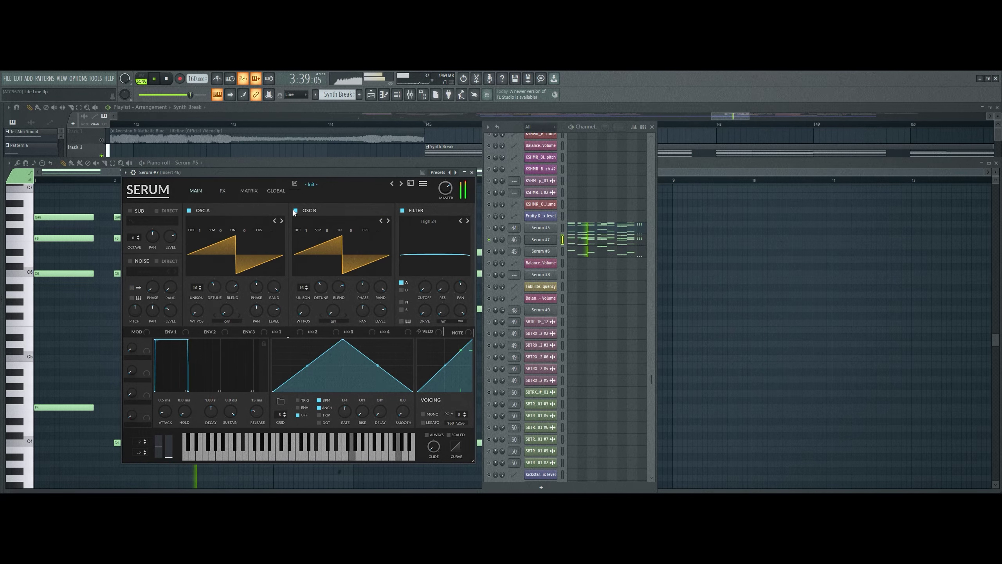
Solo the Serum #6 channel and play it while viewing its bass notes and synth settings
{"action": "right_click", "coordinate": [491, 252]}
{"action": "left_click", "coordinate": [502, 256]}
{"action": "key", "text": "space"}
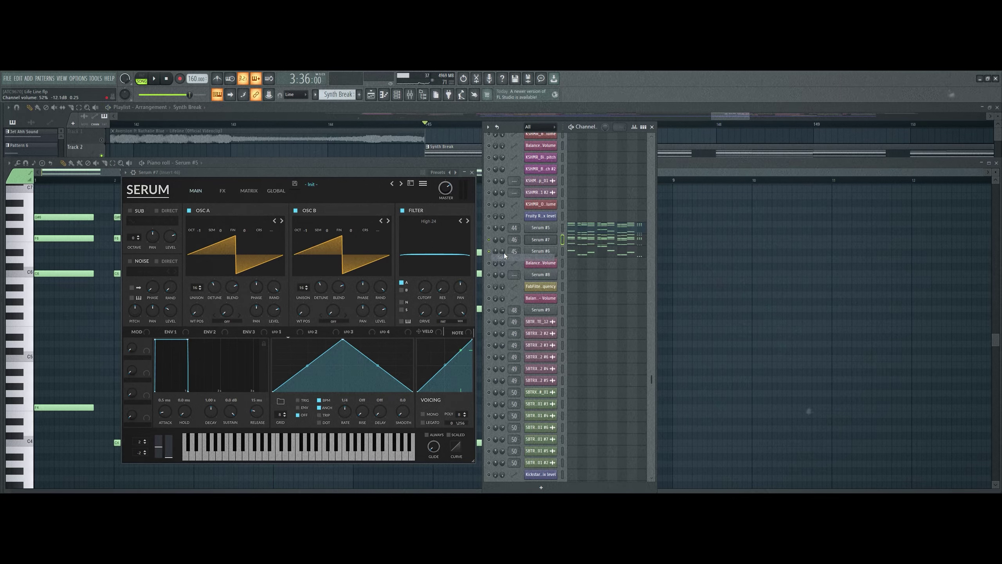
{"action": "key", "text": "space"}
{"action": "left_click", "coordinate": [609, 253]}
{"action": "left_click", "coordinate": [523, 127]}
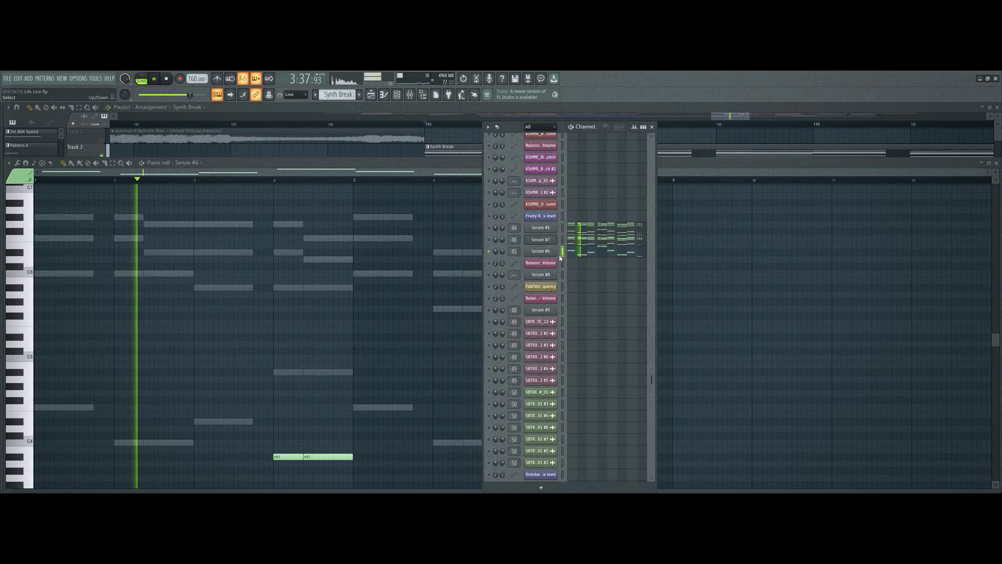
{"action": "left_click", "coordinate": [541, 251]}
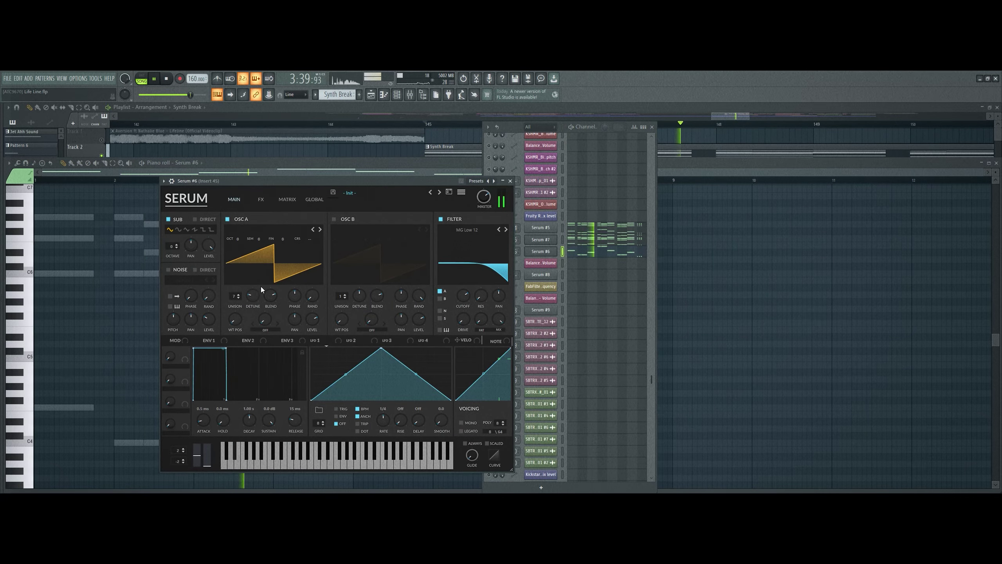
{"action": "left_click", "coordinate": [510, 181]}
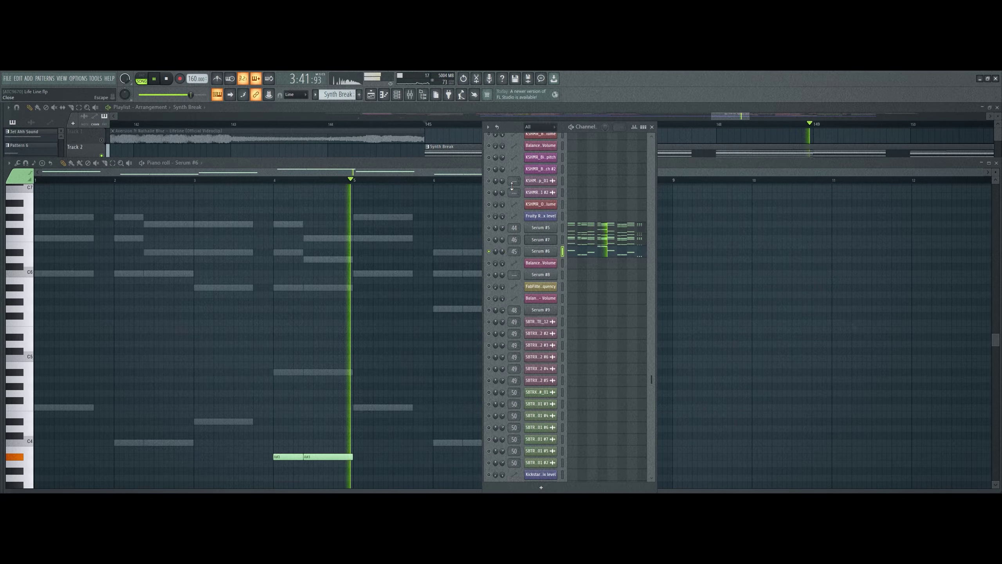
Reactivate all channels, then unmute track 3 with its Balance volume automation and play it with track 2
{"action": "right_click", "coordinate": [490, 252]}
{"action": "left_click", "coordinate": [496, 255]}
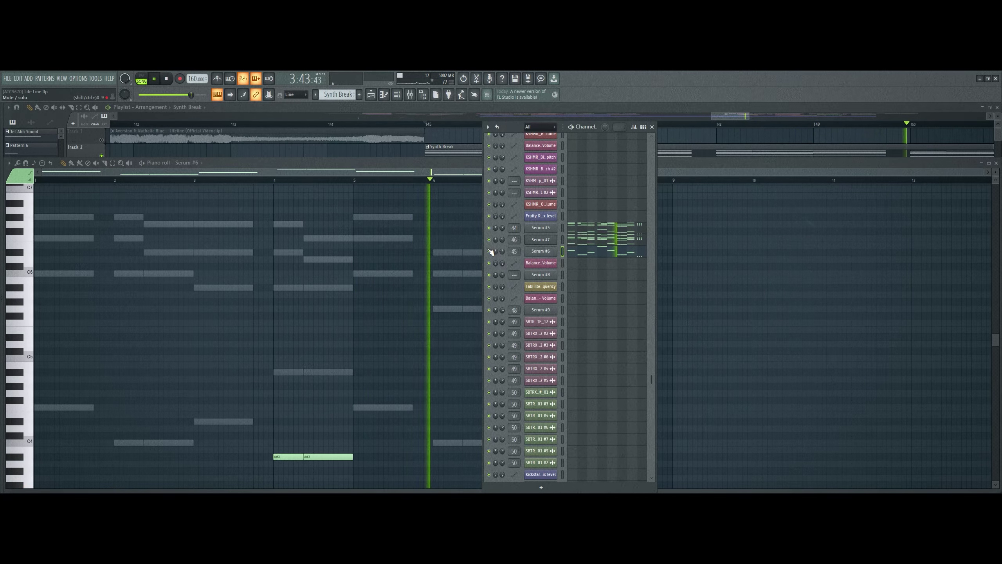
{"action": "left_click", "coordinate": [395, 153]}
{"action": "left_click", "coordinate": [103, 171]}
{"action": "key", "text": "space"}
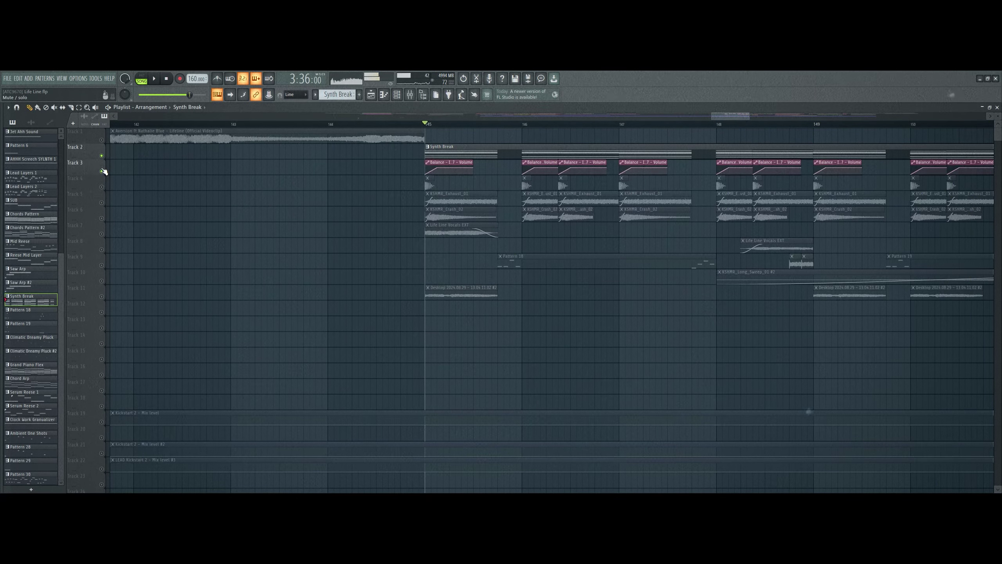
Inspect the OTT, FabFilter Pro-Q 3 and Fruity Balance effects on mixer track Insert 47
{"action": "left_click", "coordinate": [411, 94]}
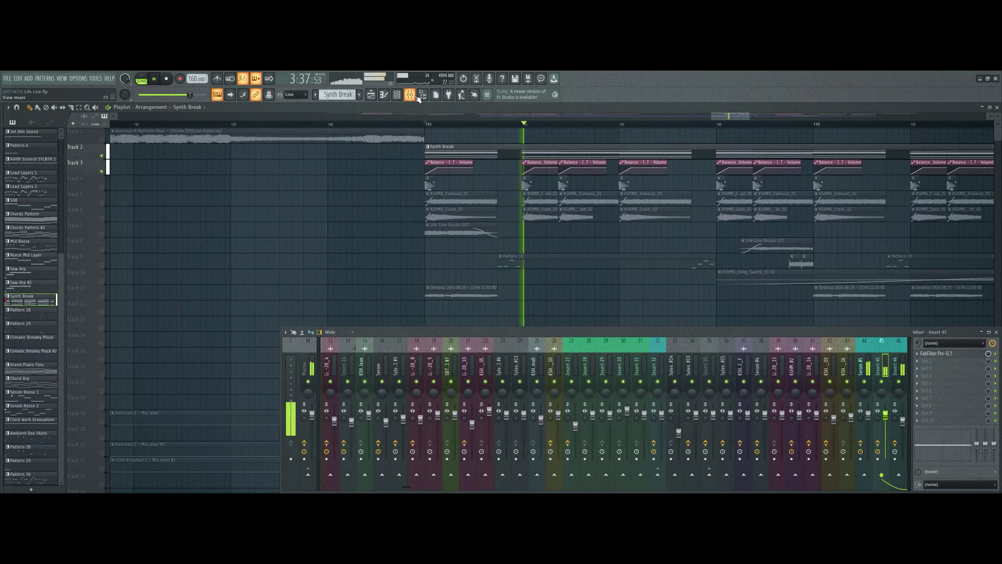
{"action": "scroll", "coordinate": [607, 346], "scroll_direction": "down", "scroll_amount": 3}
{"action": "left_click", "coordinate": [808, 350]}
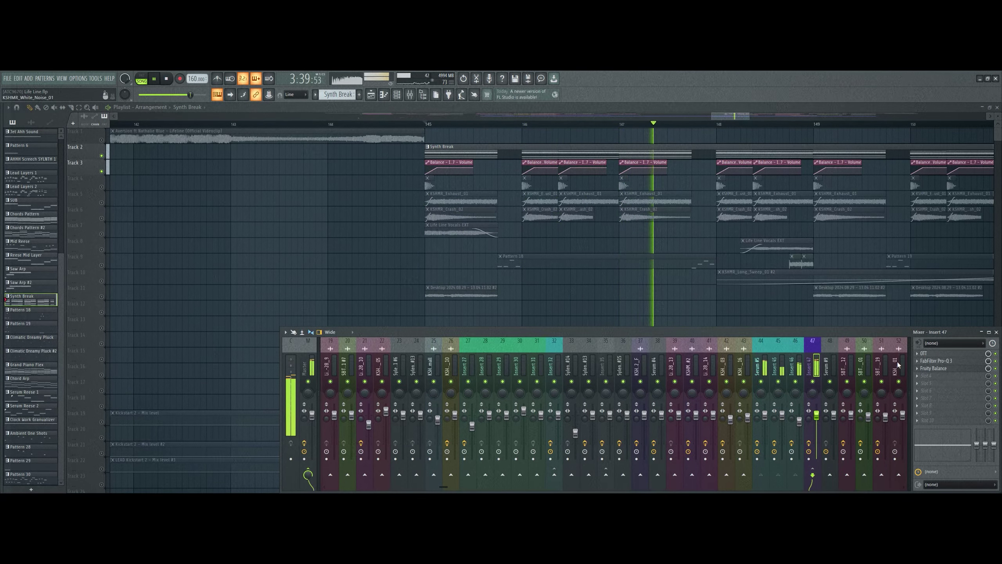
{"action": "left_click", "coordinate": [929, 355]}
{"action": "left_click", "coordinate": [931, 360]}
{"action": "left_click", "coordinate": [939, 368]}
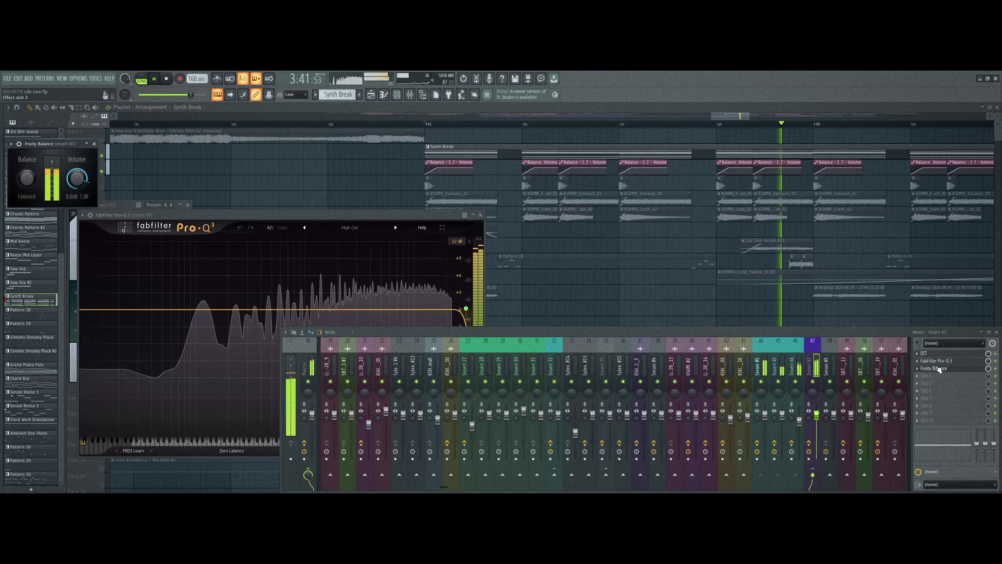
{"action": "left_click", "coordinate": [940, 369]}
{"action": "left_click", "coordinate": [938, 361]}
{"action": "left_click", "coordinate": [938, 356]}
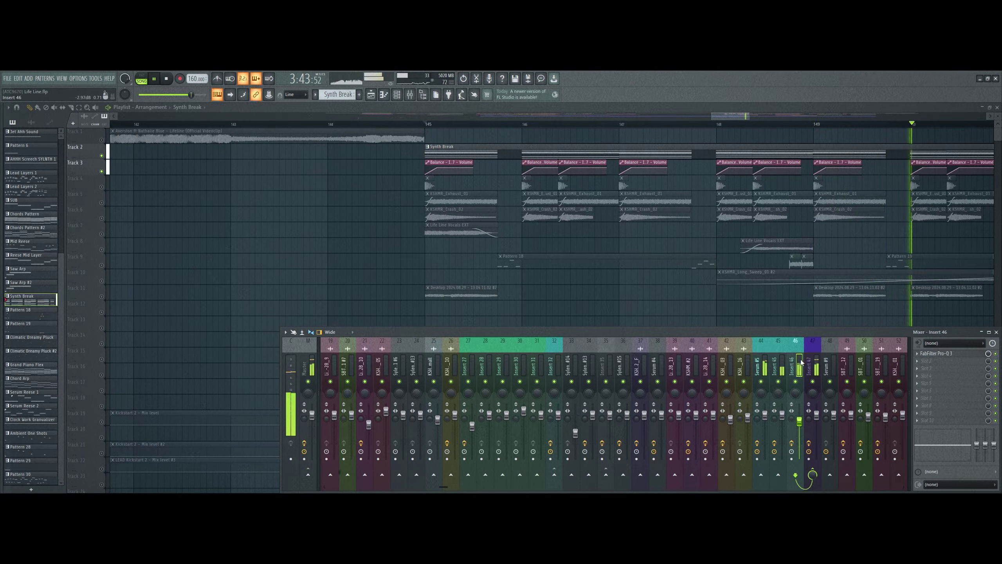
Inspect the FabFilter Pro-Q 3 curves on the Insert 46, Insert 45 and Serum #5 mixer tracks
{"action": "left_click", "coordinate": [801, 359]}
{"action": "left_click", "coordinate": [936, 353]}
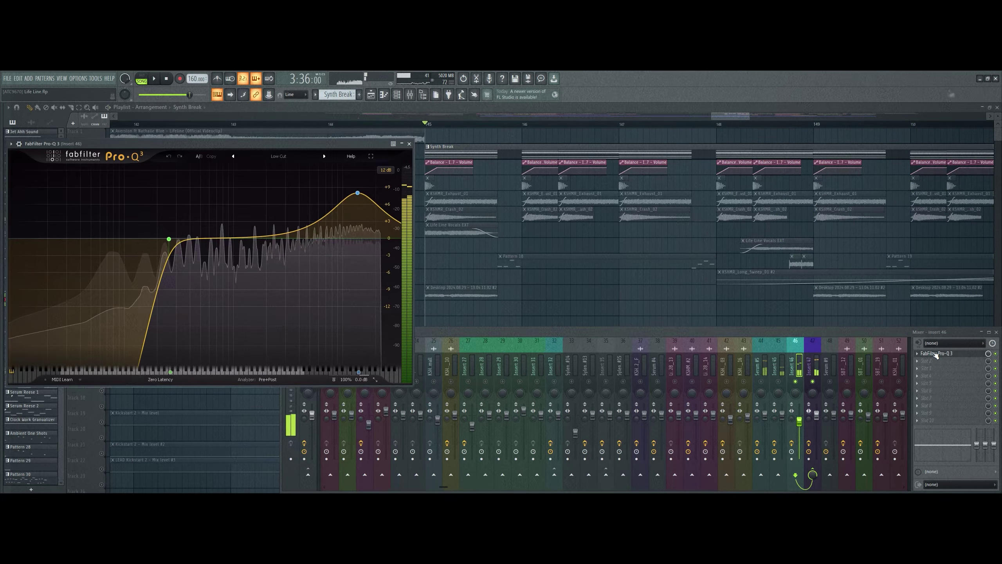
{"action": "left_click", "coordinate": [936, 354]}
{"action": "left_click", "coordinate": [936, 354]}
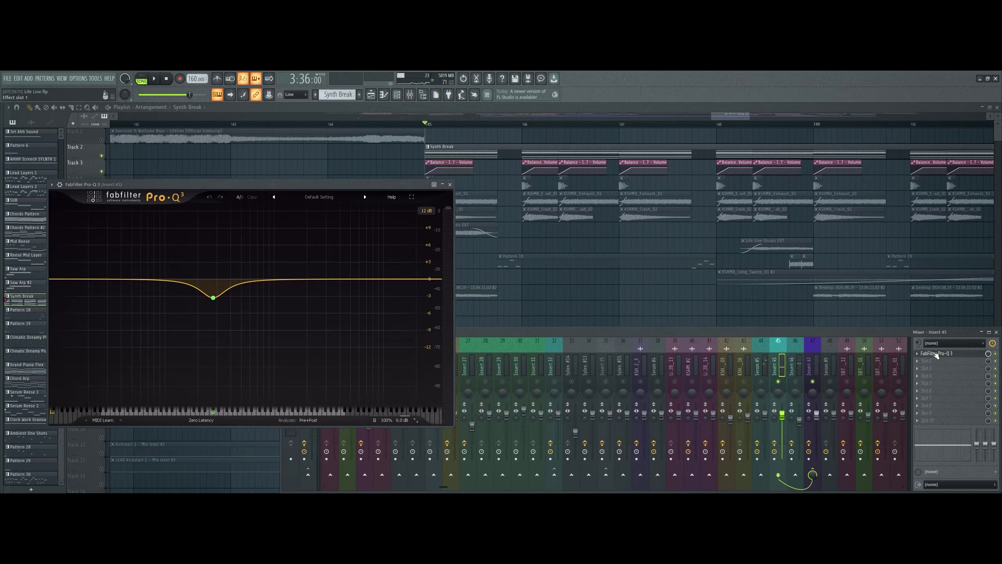
{"action": "left_click", "coordinate": [936, 354]}
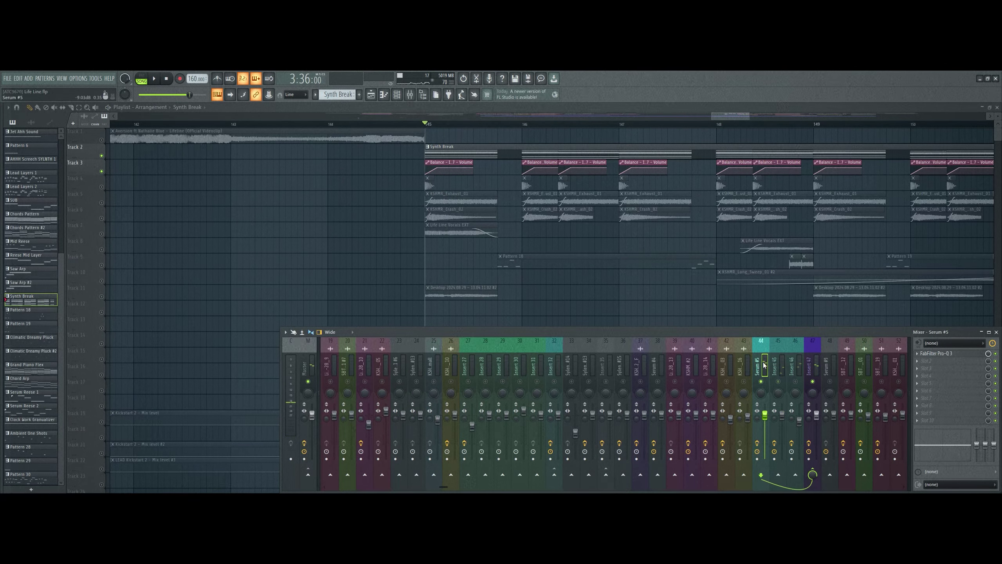
{"action": "left_click", "coordinate": [957, 354]}
{"action": "key", "text": "space"}
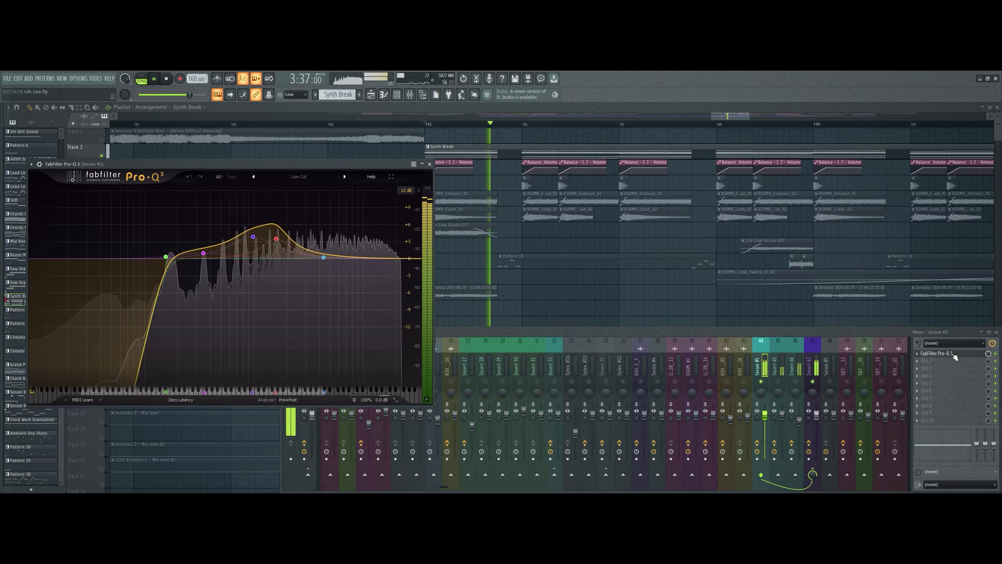
{"action": "left_click", "coordinate": [954, 354]}
{"action": "key", "text": "F9"}
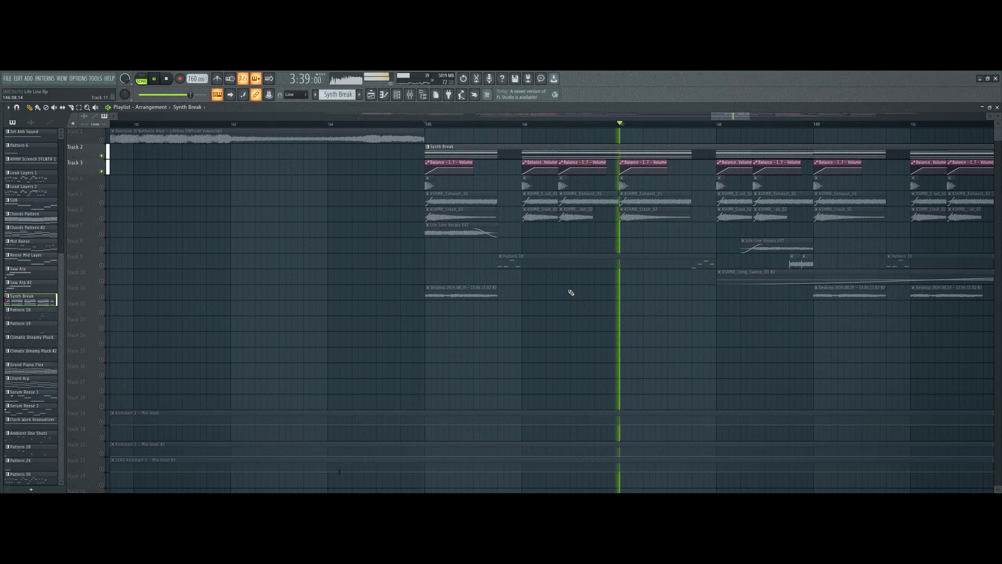
Solo track 9 and play its Pattern 18 clip
{"action": "key", "text": "space"}
{"action": "right_click", "coordinate": [97, 152]}
{"action": "left_click", "coordinate": [96, 154]}
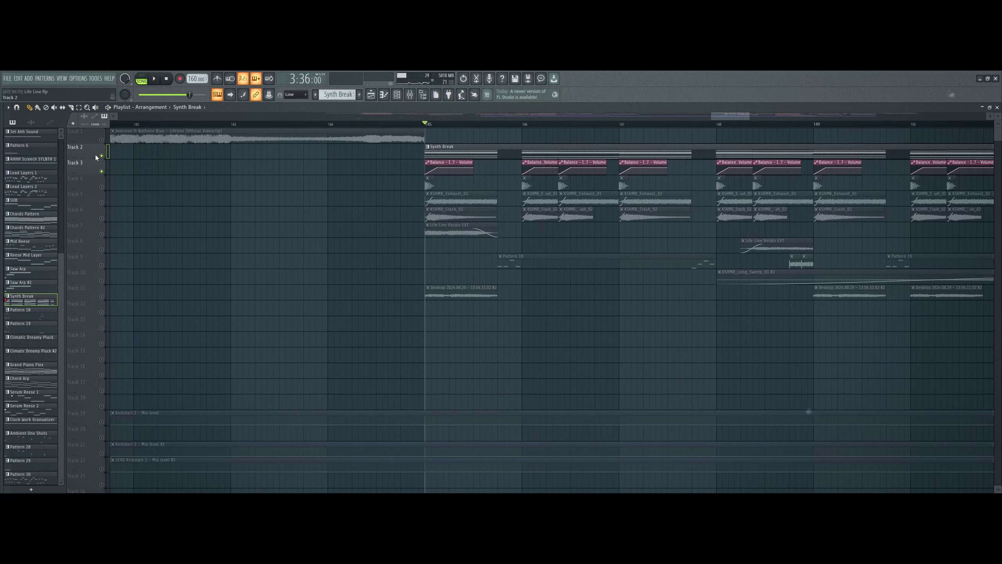
{"action": "left_click", "coordinate": [108, 267]}
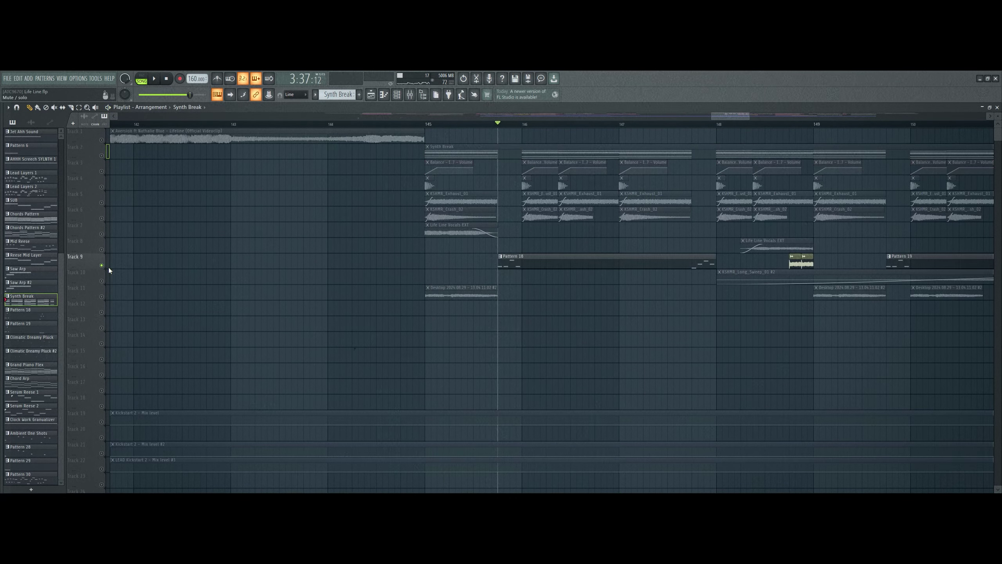
{"action": "key", "text": "space"}
Open the Serum #8 synth used in Pattern 18 and route it to mixer track 63
{"action": "left_click", "coordinate": [401, 96]}
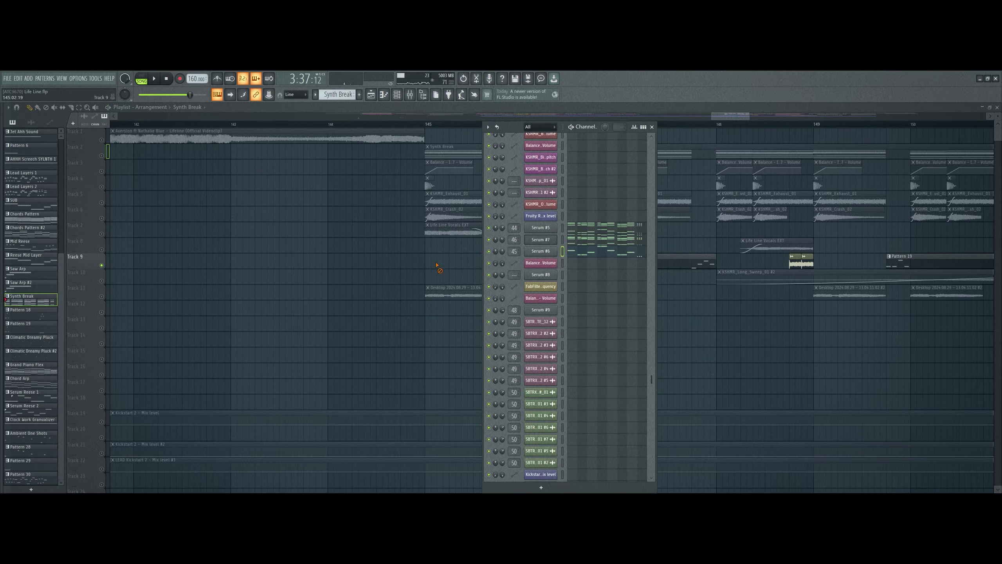
{"action": "left_click", "coordinate": [539, 262]}
{"action": "left_click", "coordinate": [396, 97]}
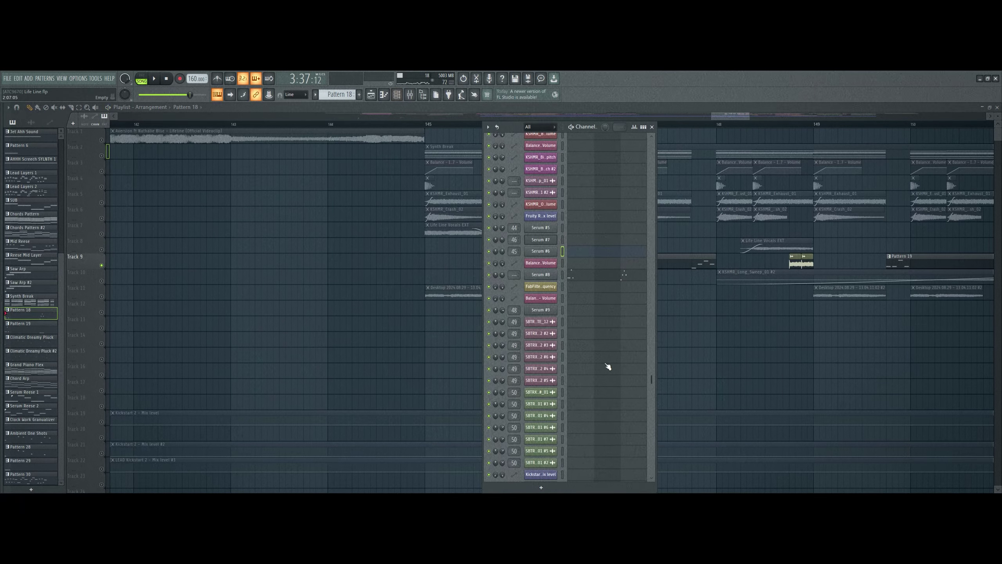
{"action": "left_click", "coordinate": [552, 277]}
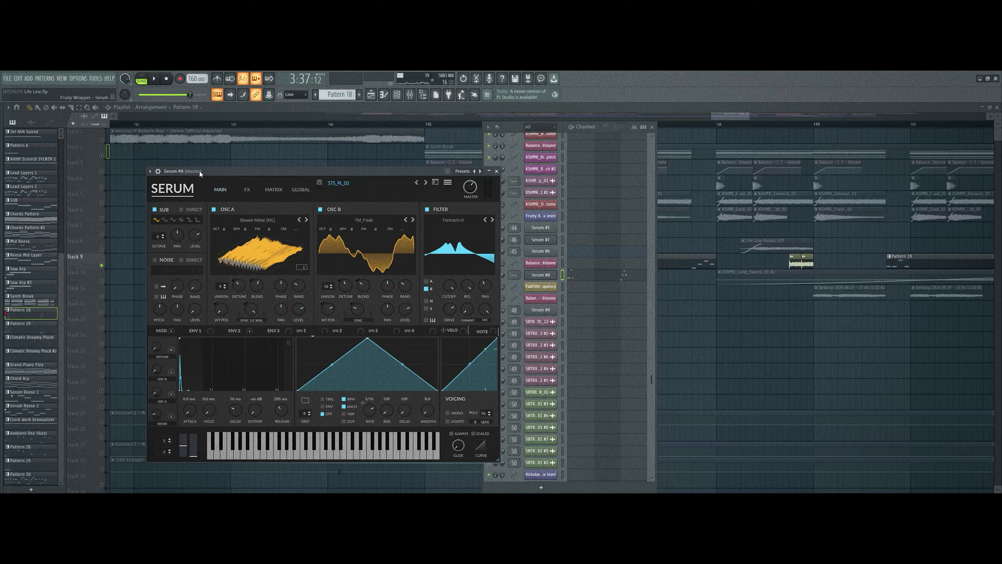
{"action": "left_click", "coordinate": [157, 172]}
{"action": "key", "text": "ctrl+l"}
{"action": "left_click", "coordinate": [403, 170]}
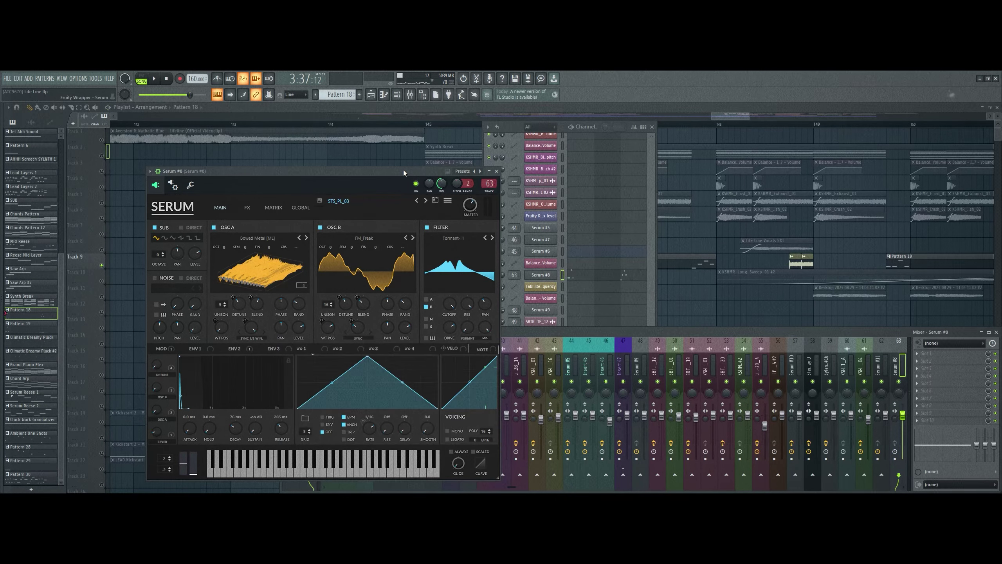
Play Pattern 18 while inspecting Serum #8's oscillators, filter and effects rack
{"action": "key", "text": "space"}
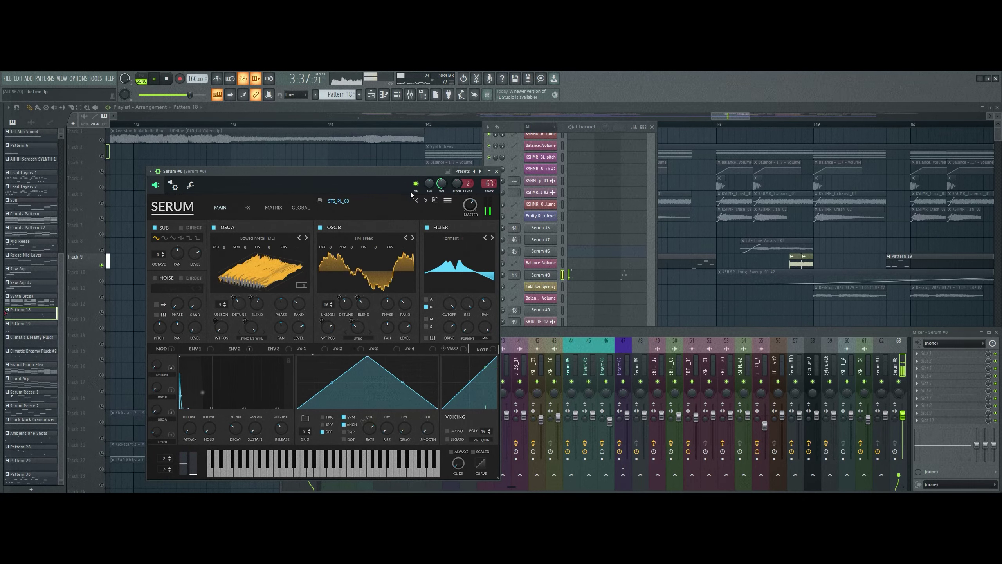
{"action": "left_click", "coordinate": [252, 207]}
{"action": "key", "text": "space"}
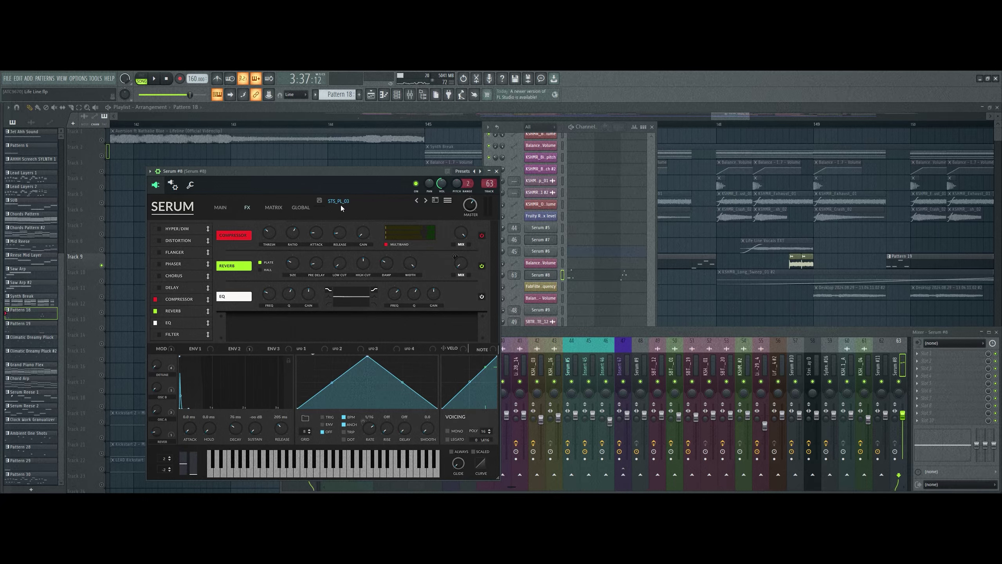
{"action": "left_click", "coordinate": [221, 208]}
{"action": "key", "text": "space"}
{"action": "left_click", "coordinate": [250, 207]}
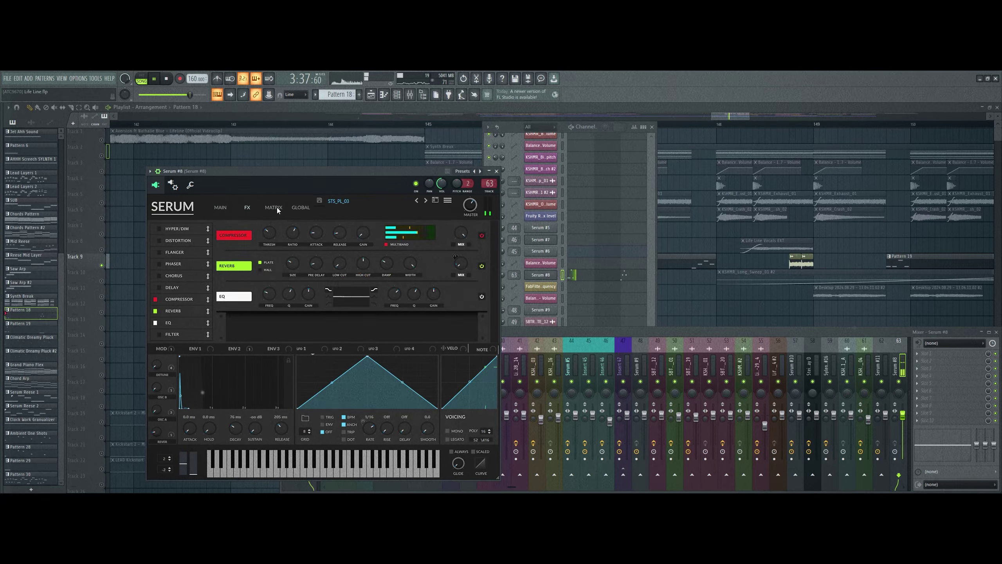
Examine the macro and envelope assignments in Serum #8's modulation matrix, then return to its oscillator page
{"action": "left_click", "coordinate": [276, 209]}
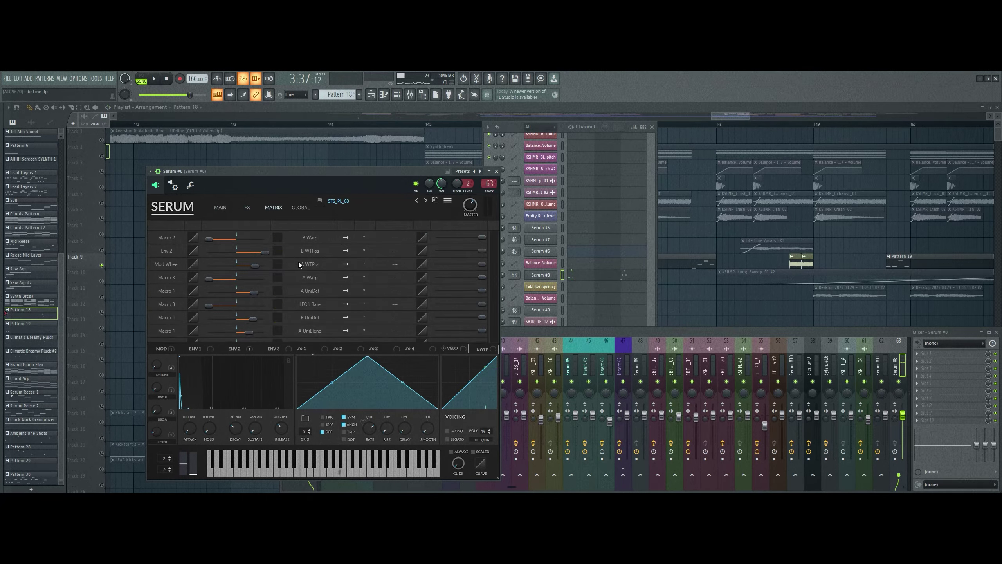
{"action": "scroll", "coordinate": [298, 262], "scroll_direction": "down", "scroll_amount": 4}
{"action": "key", "text": "space"}
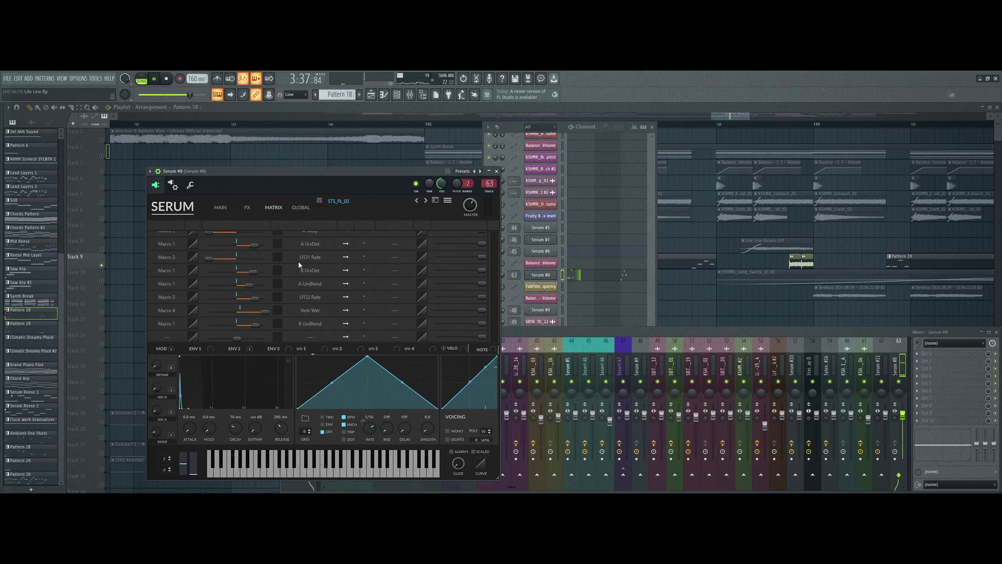
{"action": "key", "text": "space"}
{"action": "left_click", "coordinate": [240, 210]}
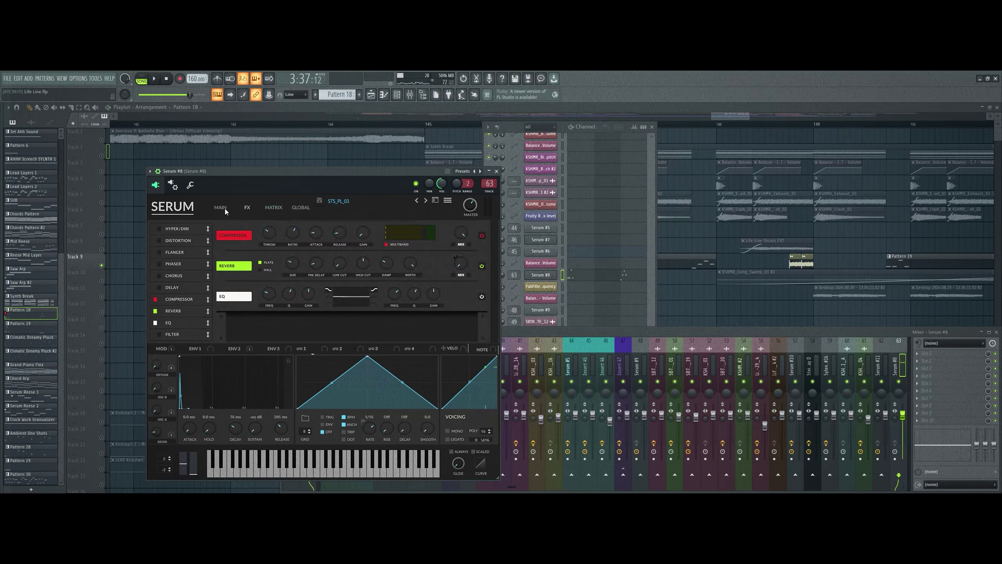
{"action": "left_click", "coordinate": [224, 209]}
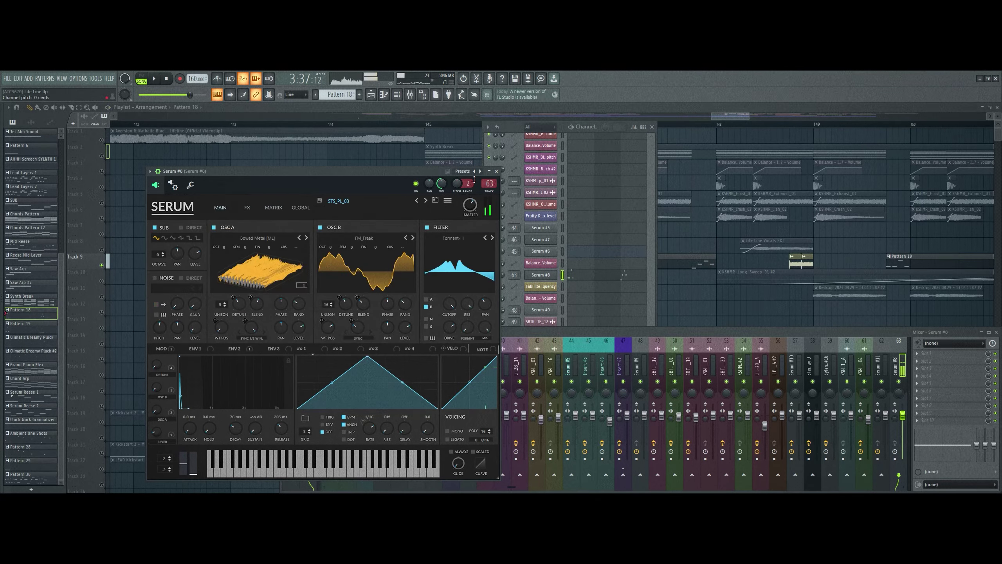
Close Serum #8 and unsolo track 9 so every playlist track plays again
{"action": "left_click", "coordinate": [496, 172]}
{"action": "key", "text": "space"}
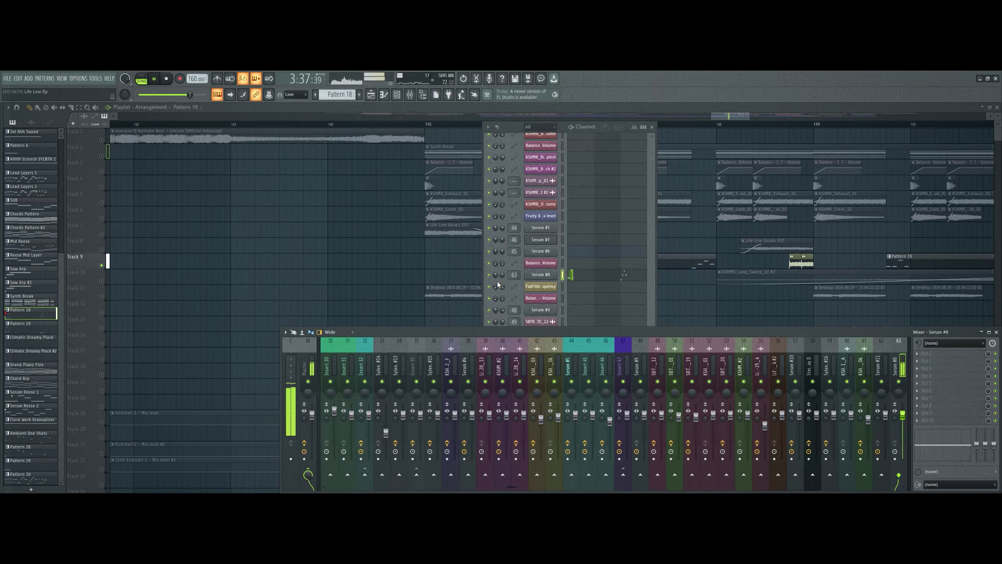
{"action": "key", "text": "space"}
{"action": "right_click", "coordinate": [285, 254]}
{"action": "right_click", "coordinate": [102, 265]}
Play the Synth Break section with all tracks active and restart its playback
{"action": "key", "text": "space"}
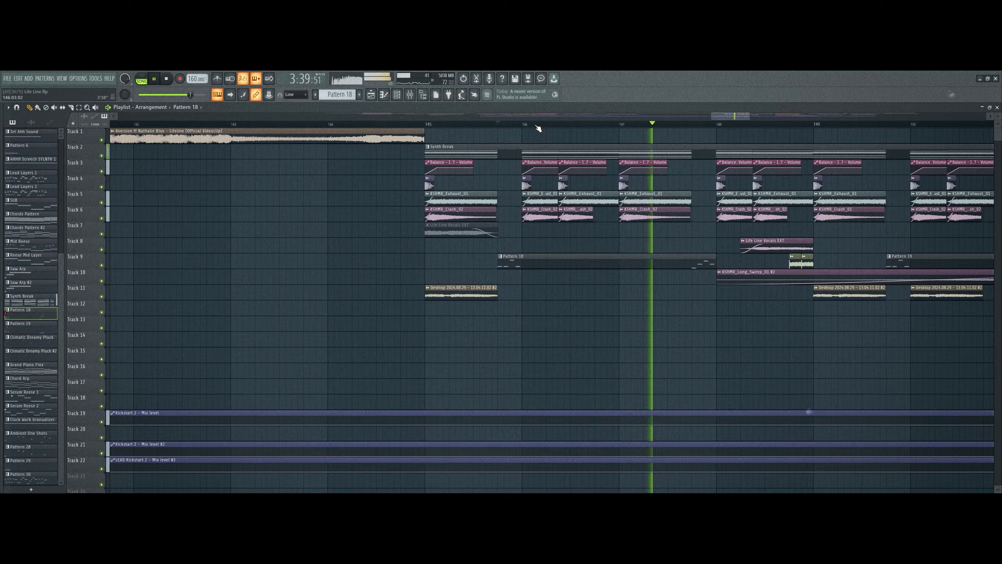
{"action": "scroll", "coordinate": [535, 120], "scroll_direction": "down", "scroll_amount": 4}
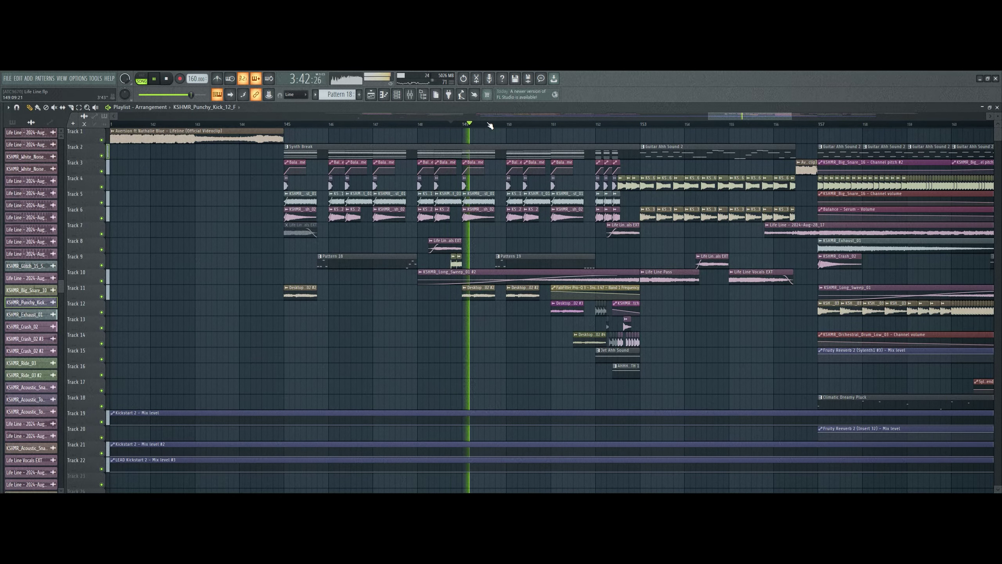
{"action": "key", "text": "space"}
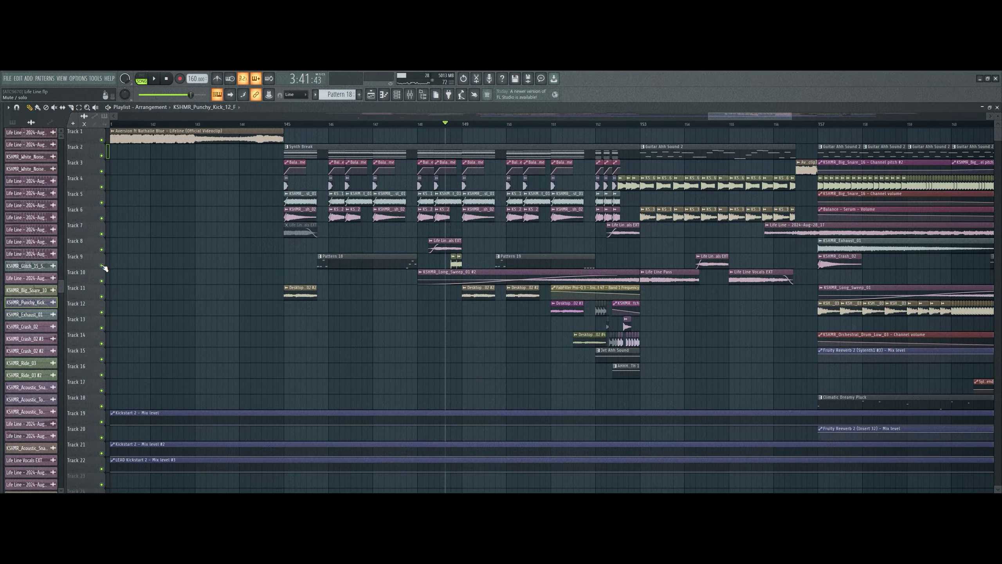
{"action": "key", "text": "space"}
{"action": "key", "text": "space"}
{"action": "key", "text": "space"}
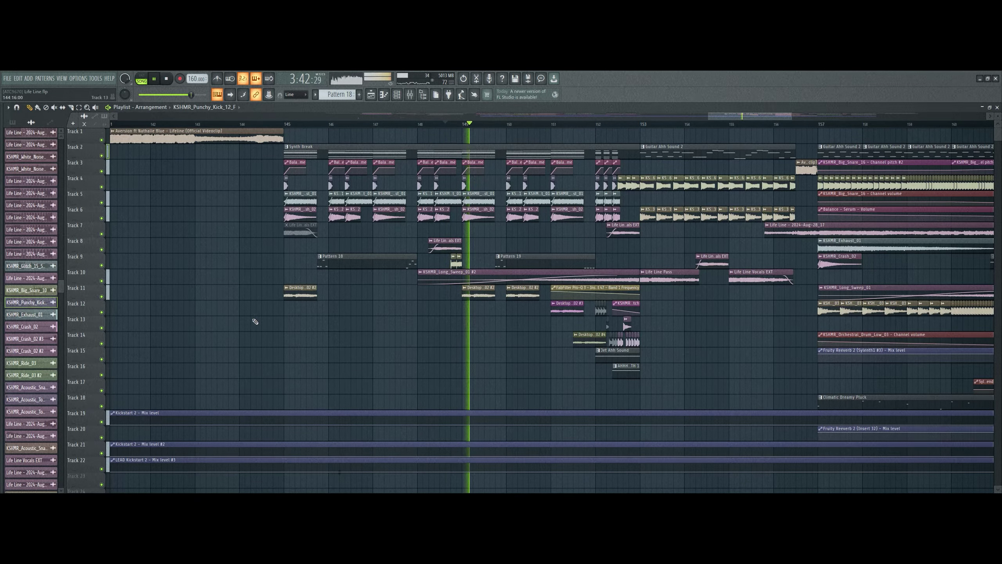
Solo track 11, add tracks 12 and 14, and play their Desktop recording and drum fill clips
{"action": "right_click", "coordinate": [102, 296]}
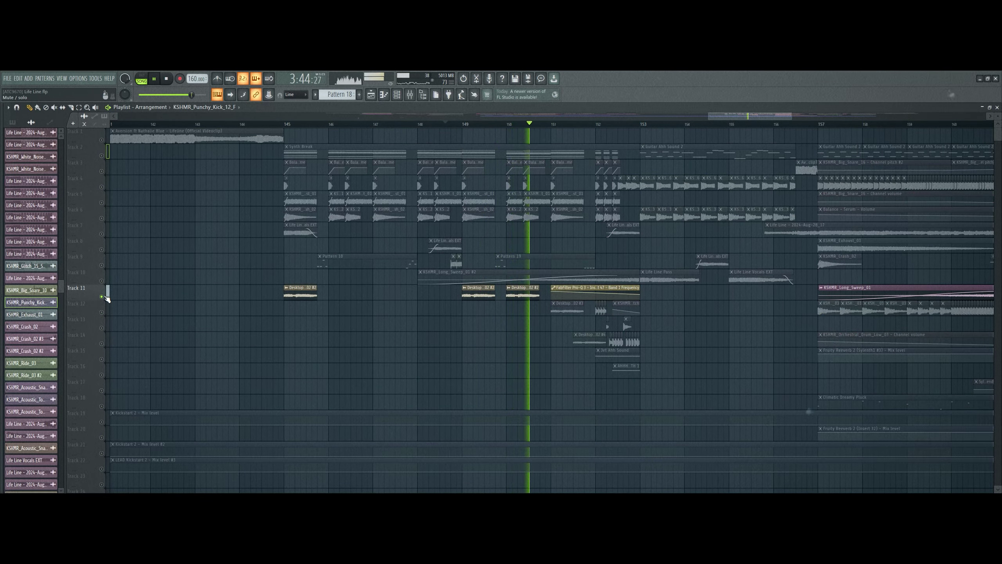
{"action": "left_click", "coordinate": [102, 313]}
{"action": "key", "text": "space"}
{"action": "key", "text": "space"}
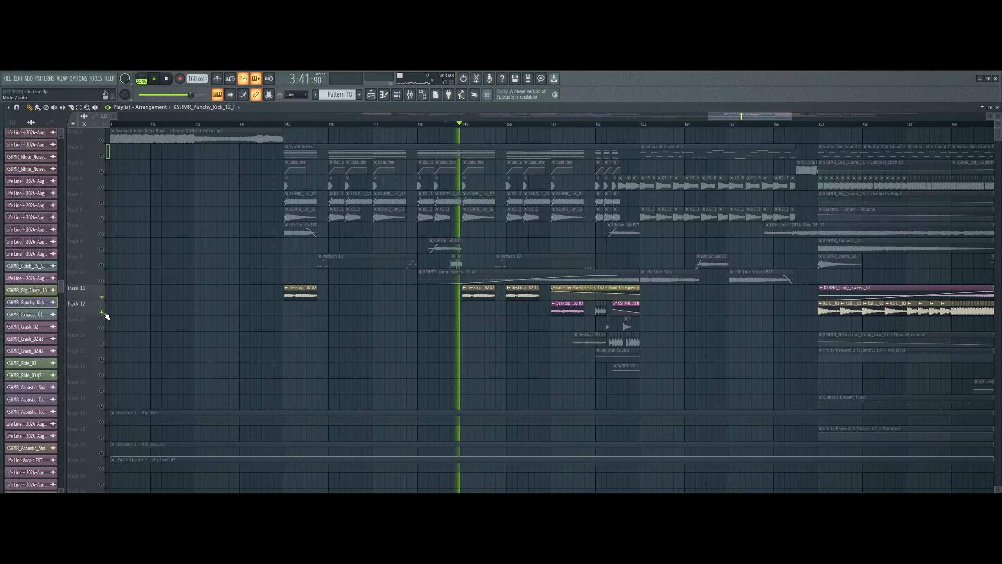
{"action": "left_click", "coordinate": [102, 343]}
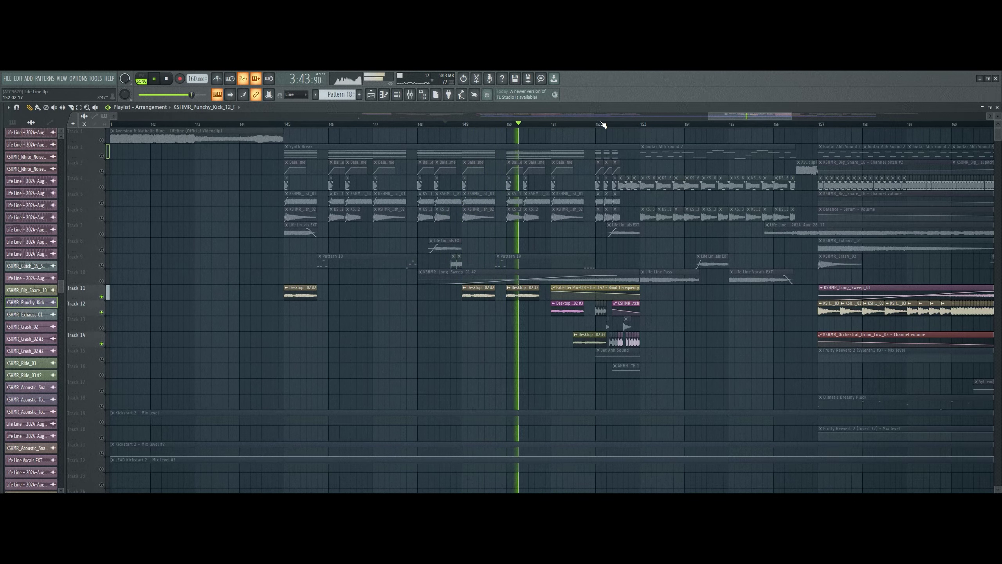
{"action": "scroll", "coordinate": [603, 125], "scroll_direction": "up", "scroll_amount": 4}
{"action": "scroll", "coordinate": [603, 125], "scroll_direction": "down", "scroll_amount": 3}
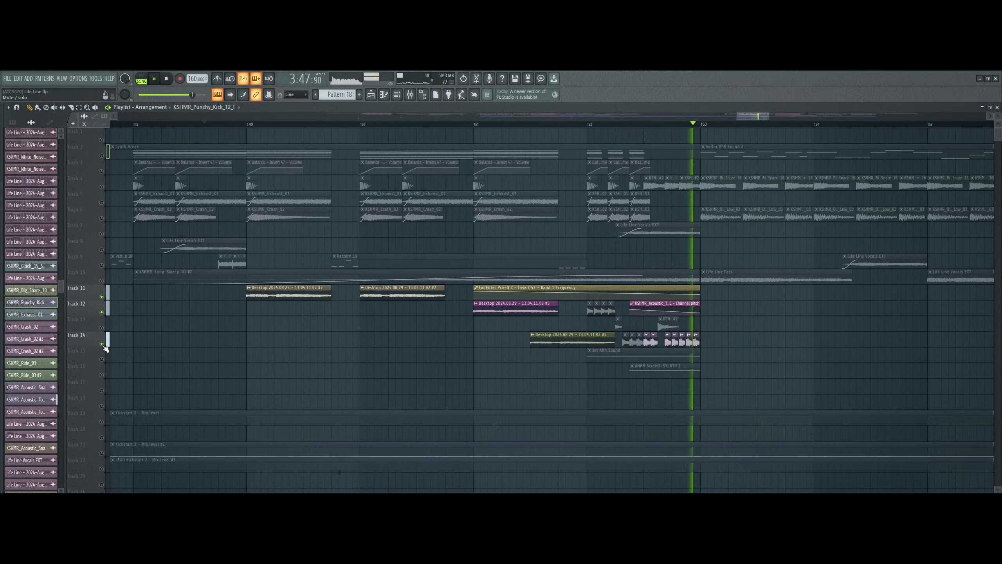
Turn off the solo and play the full arrangement from bar 152 into the build-up
{"action": "right_click", "coordinate": [102, 343]}
{"action": "left_click", "coordinate": [592, 125]}
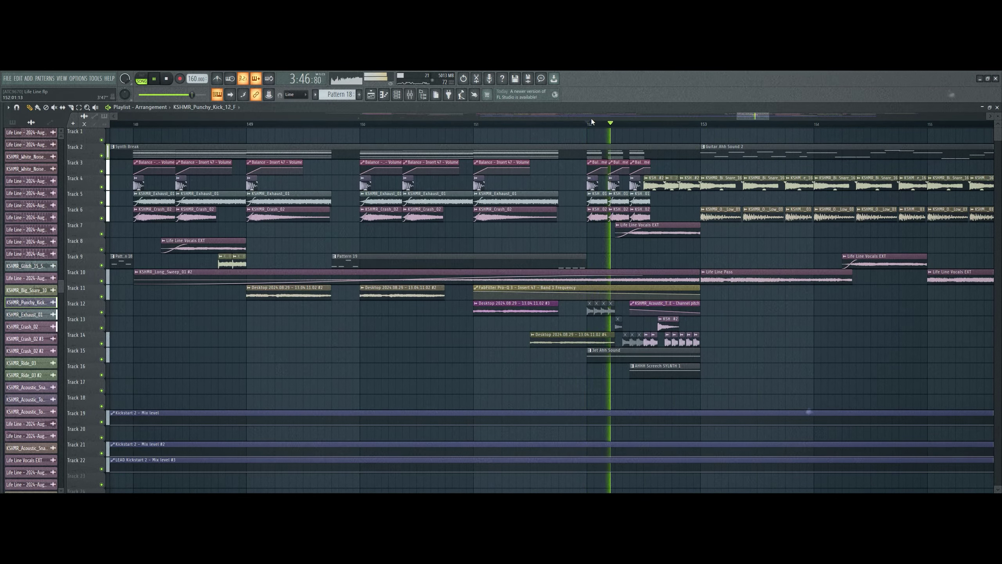
{"action": "scroll", "coordinate": [592, 120], "scroll_direction": "right", "scroll_amount": 3}
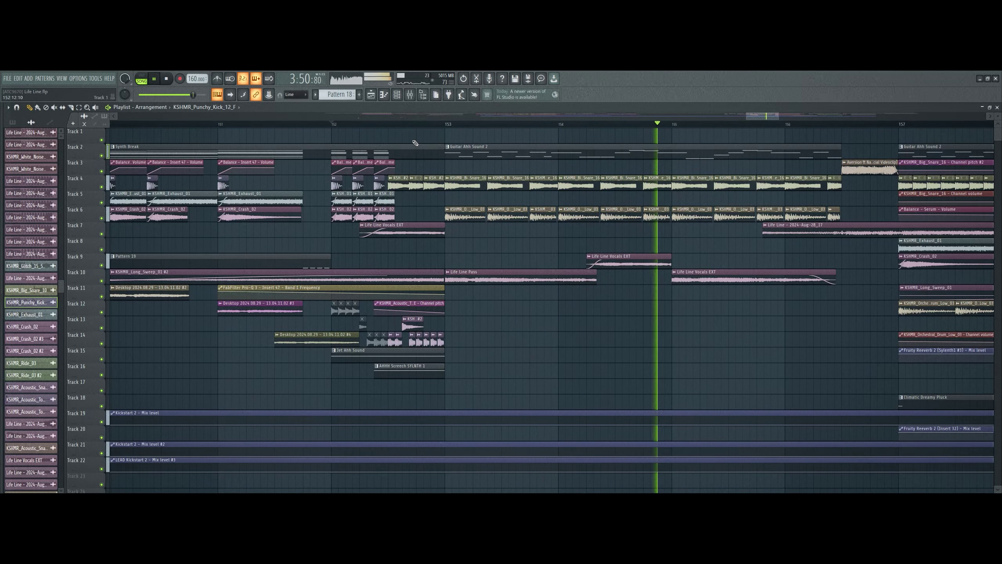
{"action": "scroll", "coordinate": [415, 116], "scroll_direction": "down", "scroll_amount": 6}
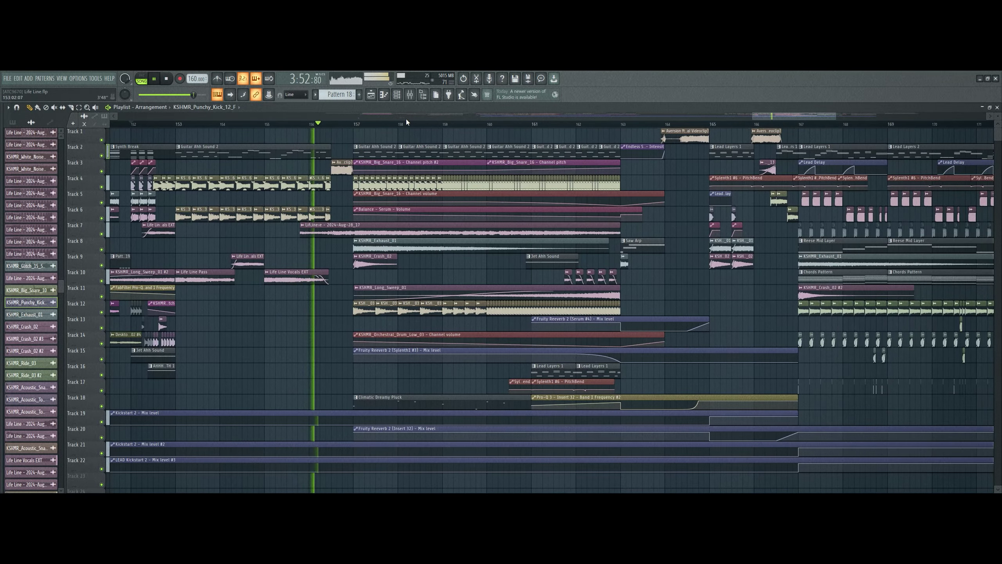
{"action": "scroll", "coordinate": [276, 316], "scroll_direction": "down", "scroll_amount": 4}
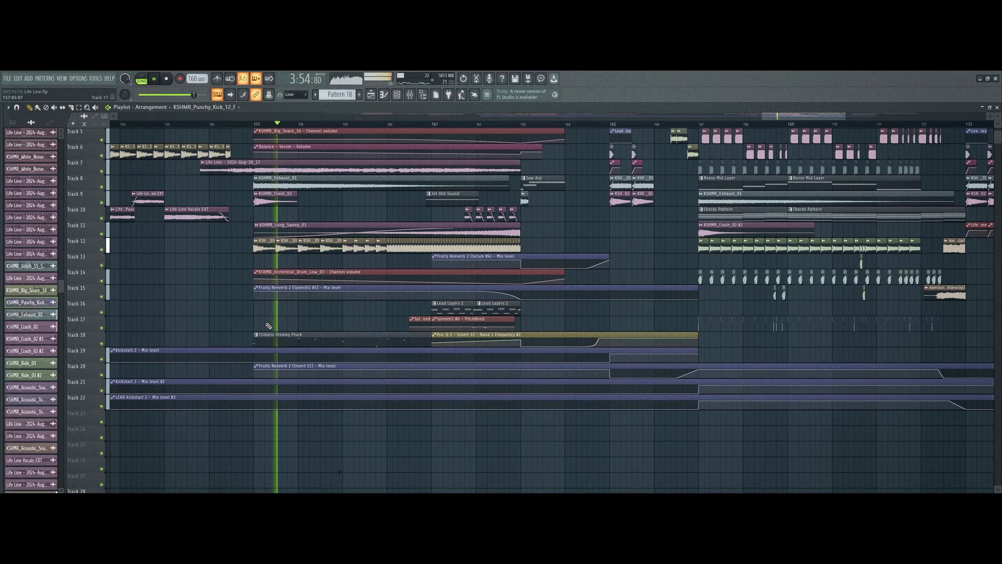
Solo track 18, play Climatic Dreamy Pluck from bar 157 with track 16's Lead Layers added, then reactivate all tracks
{"action": "right_click", "coordinate": [102, 344]}
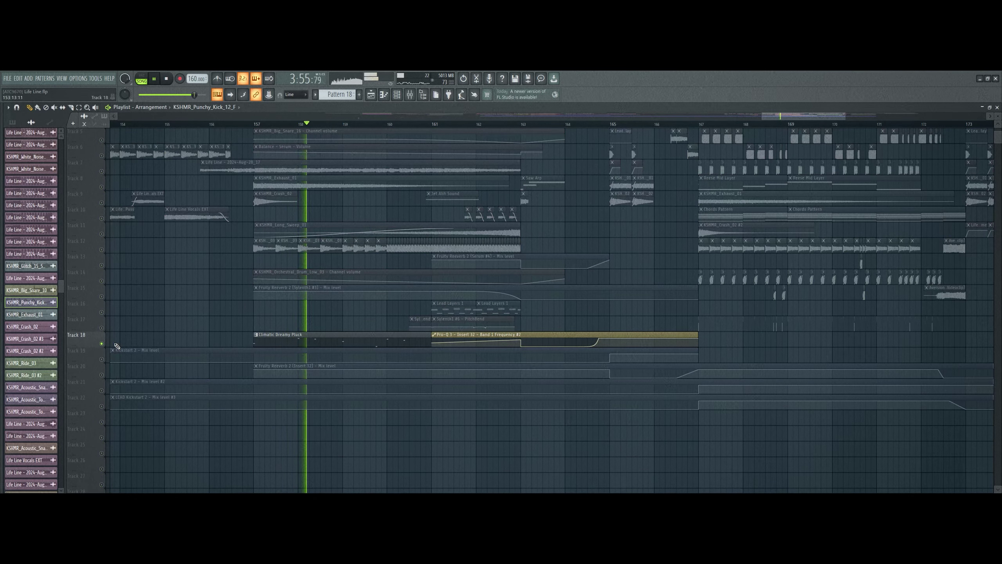
{"action": "left_click", "coordinate": [259, 124]}
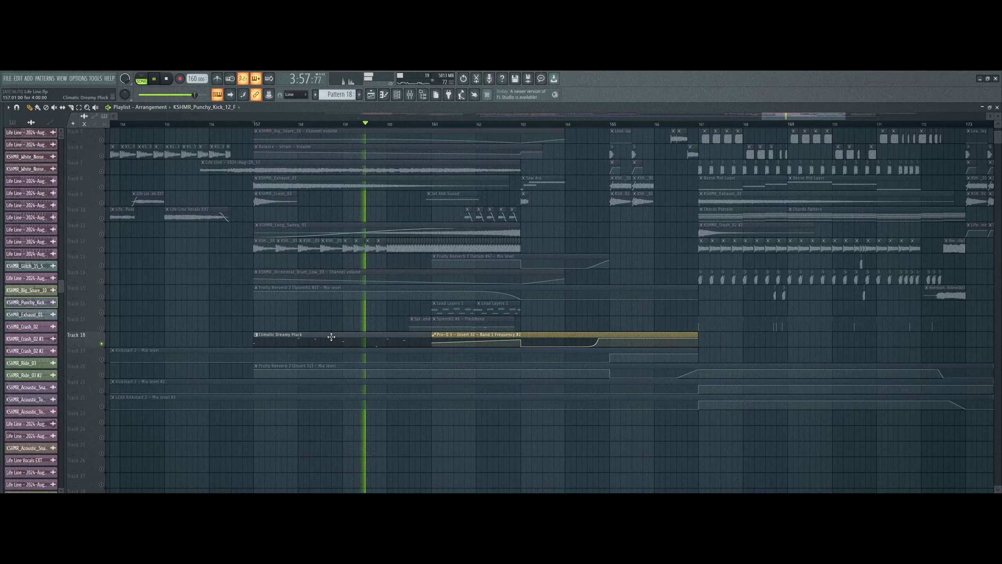
{"action": "left_click", "coordinate": [102, 312]}
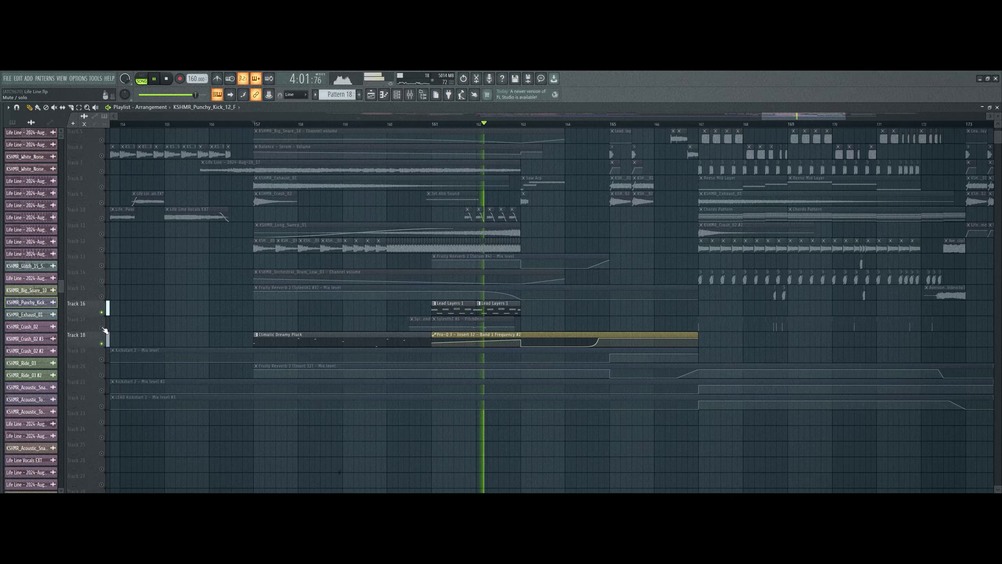
{"action": "right_click", "coordinate": [102, 327]}
{"action": "right_click", "coordinate": [102, 328]}
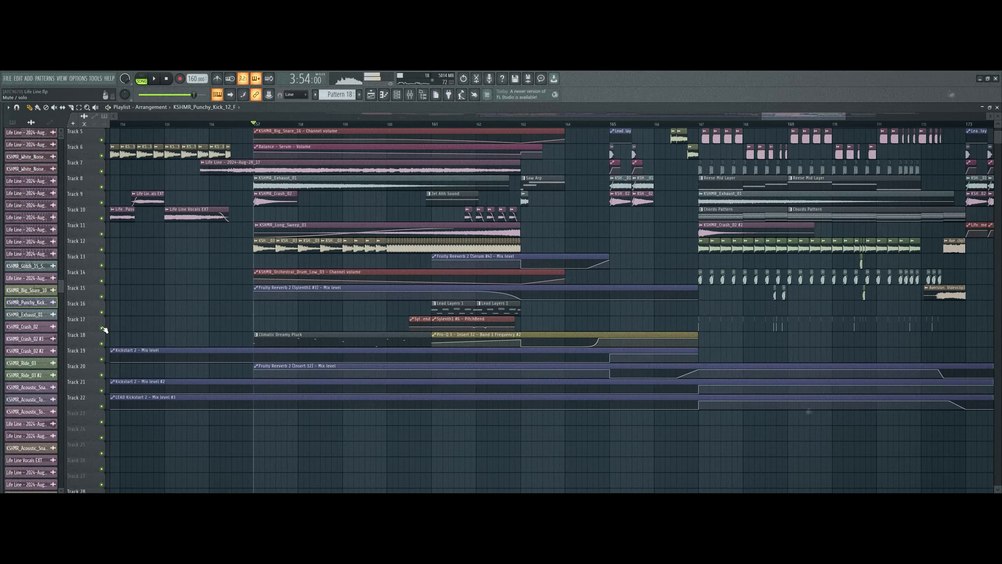
Solo track 10 to hear its short build-up clips, then reactivate all tracks
{"action": "scroll", "coordinate": [470, 220], "scroll_direction": "up", "scroll_amount": 4}
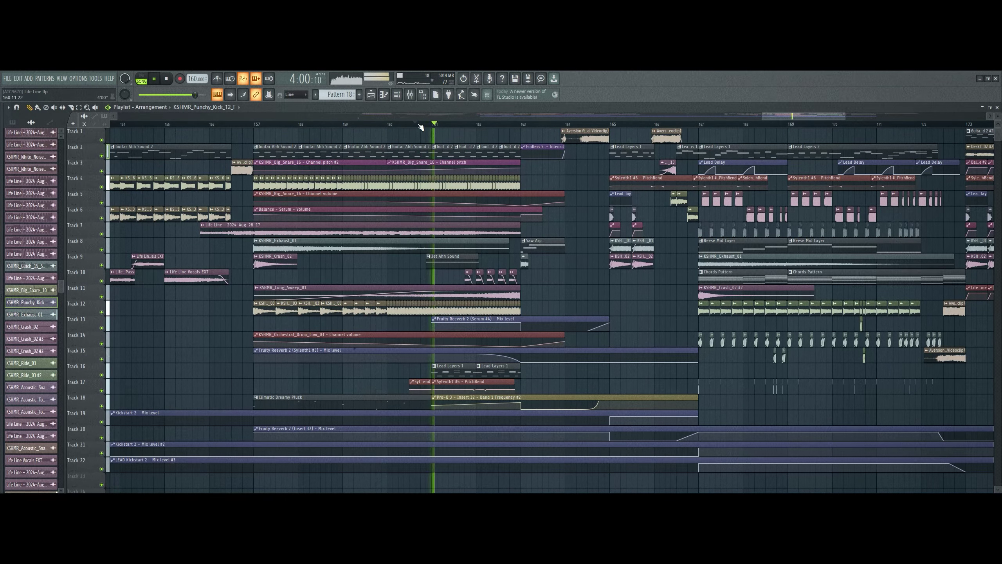
{"action": "right_click", "coordinate": [102, 281]}
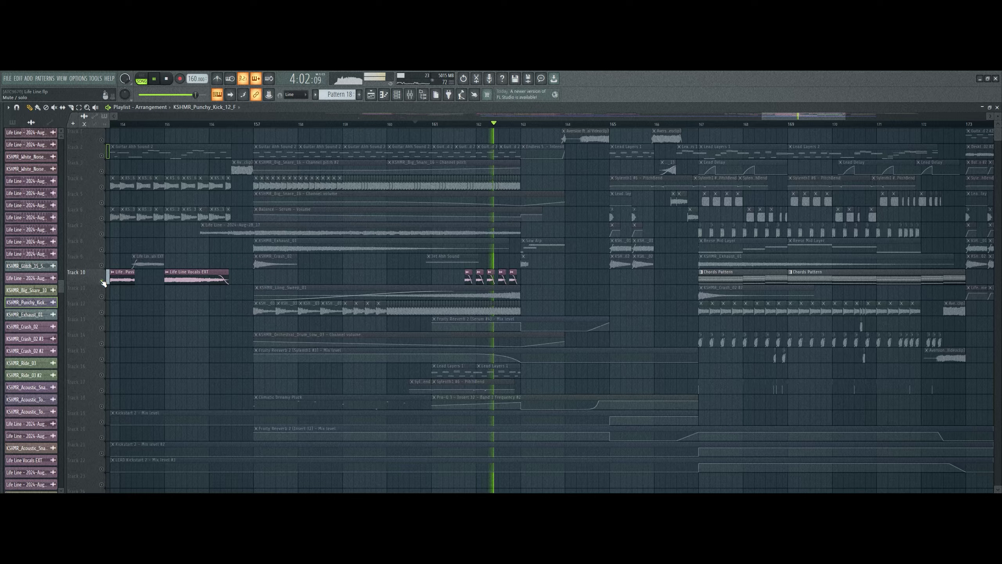
{"action": "right_click", "coordinate": [102, 281]}
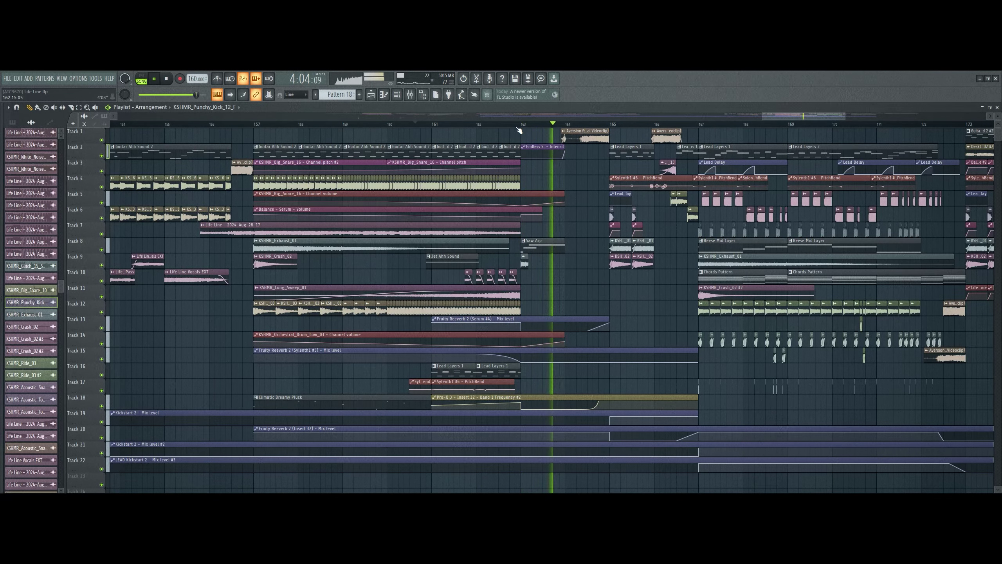
Mute track 2's Lead Layers and play the drop from bar 167
{"action": "scroll", "coordinate": [518, 120], "scroll_direction": "right", "scroll_amount": 3}
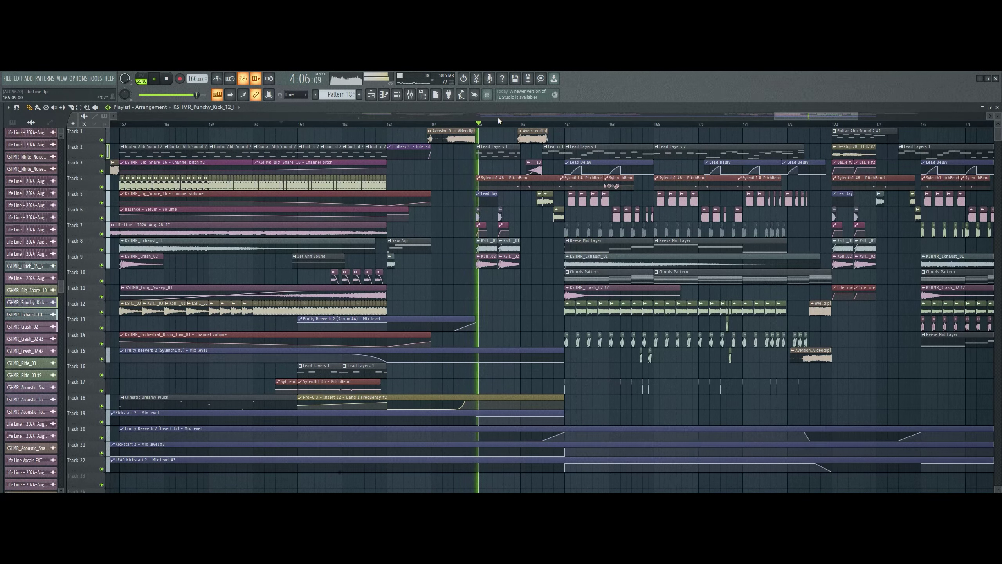
{"action": "scroll", "coordinate": [498, 119], "scroll_direction": "right", "scroll_amount": 3}
{"action": "scroll", "coordinate": [498, 124], "scroll_direction": "down", "scroll_amount": 2}
{"action": "scroll", "coordinate": [498, 124], "scroll_direction": "up", "scroll_amount": 6}
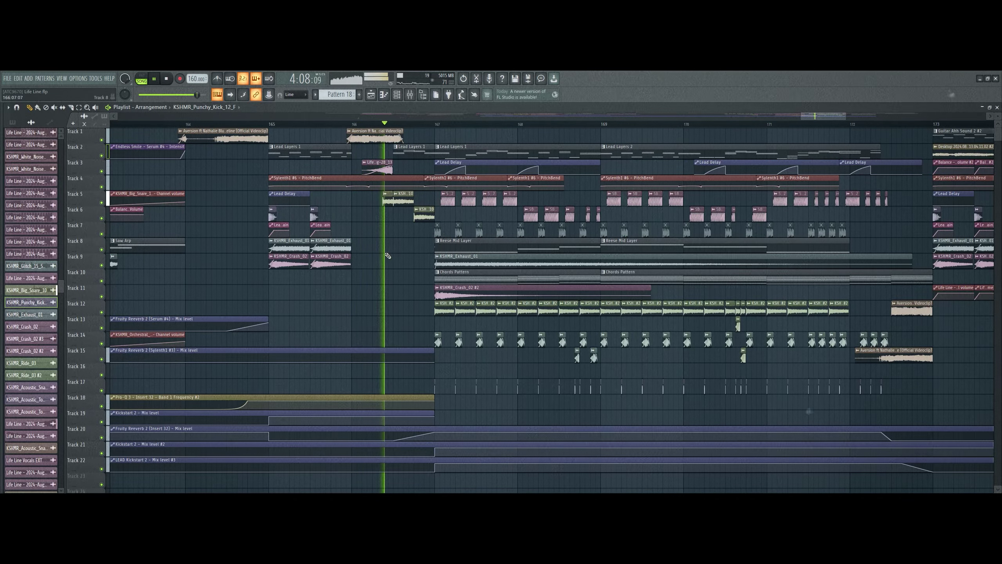
{"action": "key", "text": "space"}
{"action": "left_click", "coordinate": [101, 156]}
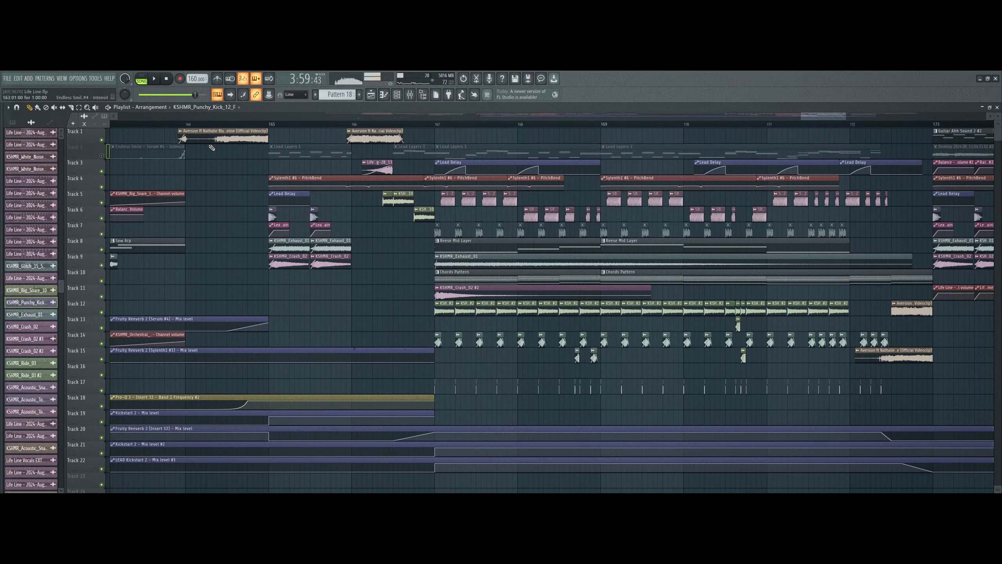
{"action": "left_click", "coordinate": [436, 125]}
{"action": "key", "text": "space"}
{"action": "scroll", "coordinate": [456, 124], "scroll_direction": "up", "scroll_amount": 5}
{"action": "scroll", "coordinate": [450, 118], "scroll_direction": "right", "scroll_amount": 5}
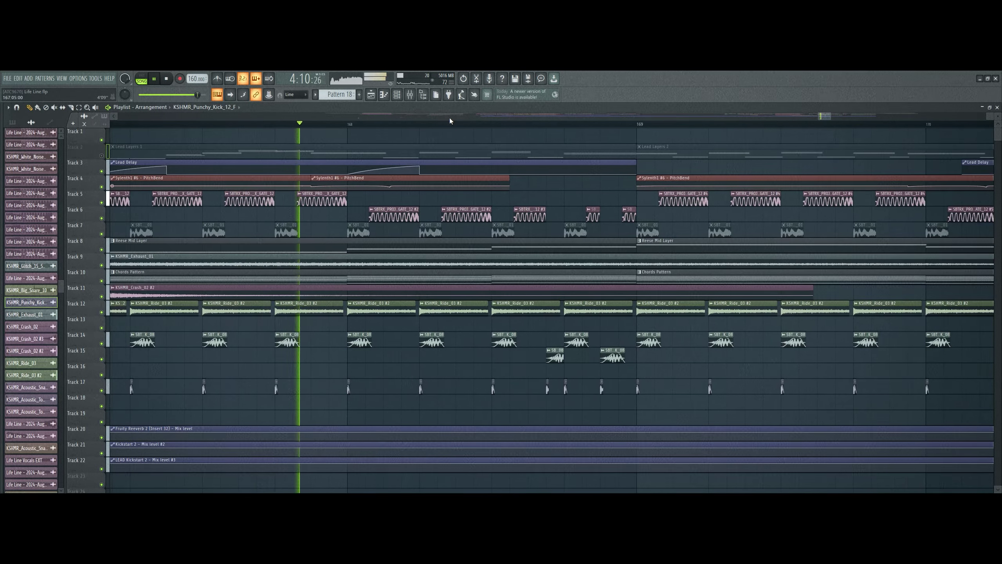
{"action": "scroll", "coordinate": [451, 120], "scroll_direction": "down", "scroll_amount": 5}
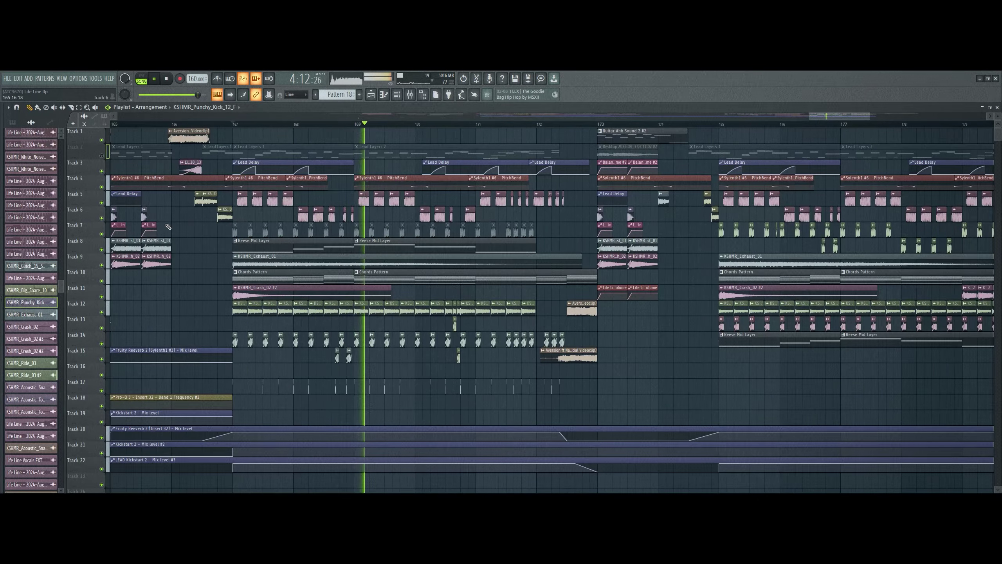
Solo track 6 together with track 5 to play only the drop's gated sample clips
{"action": "key", "text": "space"}
{"action": "right_click", "coordinate": [102, 218]}
{"action": "left_click", "coordinate": [102, 203]}
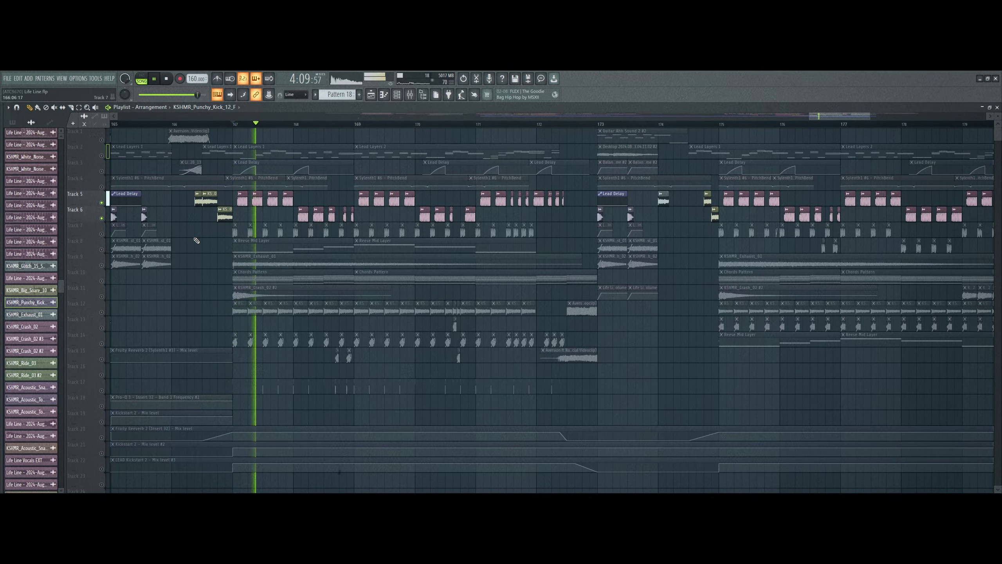
Open the SBTRX_PROJECT_X_GATE_12 sample settings from track 5 and show its mixer track 49
{"action": "double_click", "coordinate": [247, 193]}
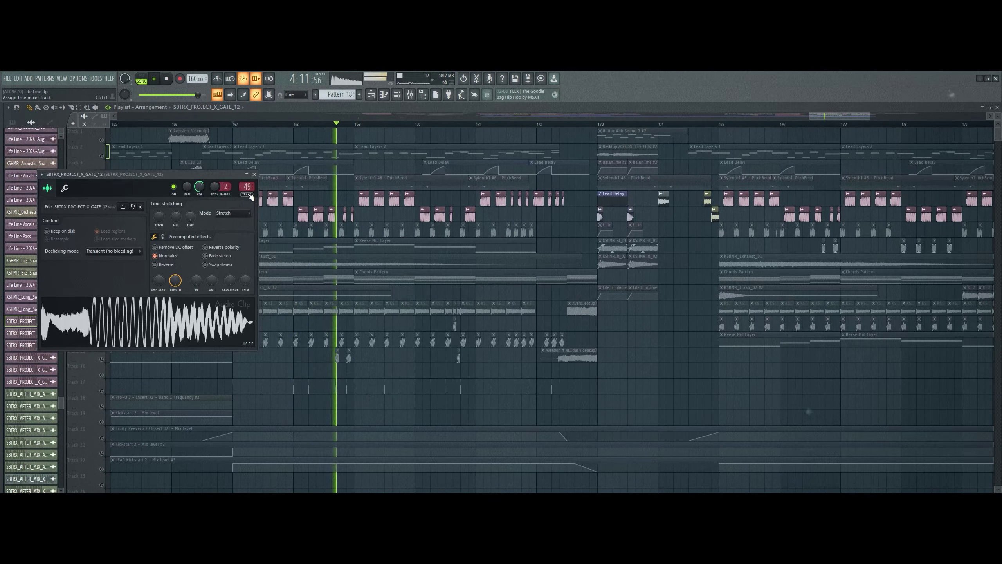
{"action": "double_click", "coordinate": [247, 187]}
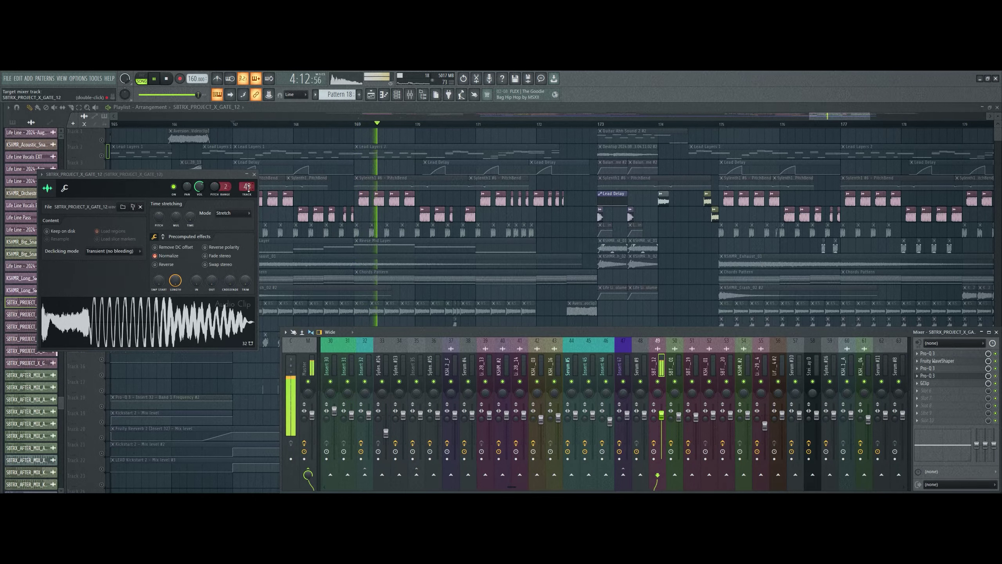
Inspect the Pro-Q 3, Fruity WaveShaper and GClip effects on mixer track 49, then close all plugin and sample windows
{"action": "left_click", "coordinate": [945, 354]}
{"action": "left_click", "coordinate": [946, 362]}
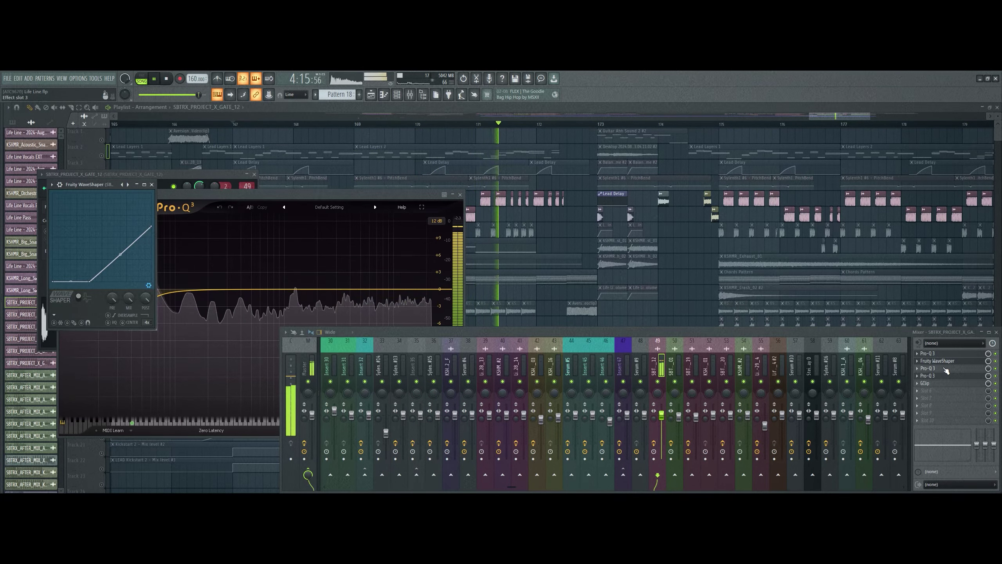
{"action": "left_click", "coordinate": [945, 369]}
{"action": "left_click", "coordinate": [942, 384]}
{"action": "left_click", "coordinate": [943, 383]}
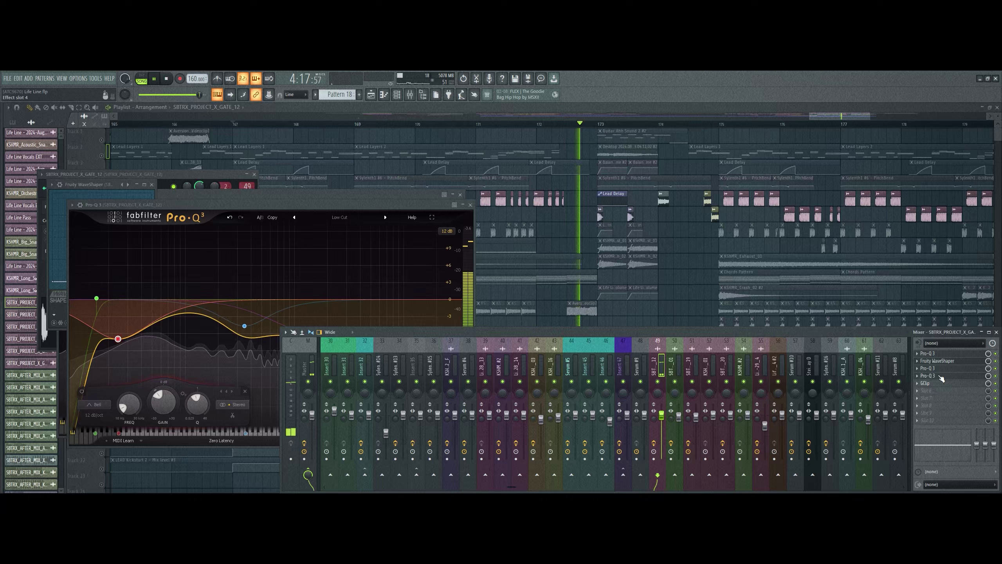
{"action": "left_click", "coordinate": [943, 378]}
{"action": "left_click", "coordinate": [943, 362]}
{"action": "left_click", "coordinate": [943, 354]}
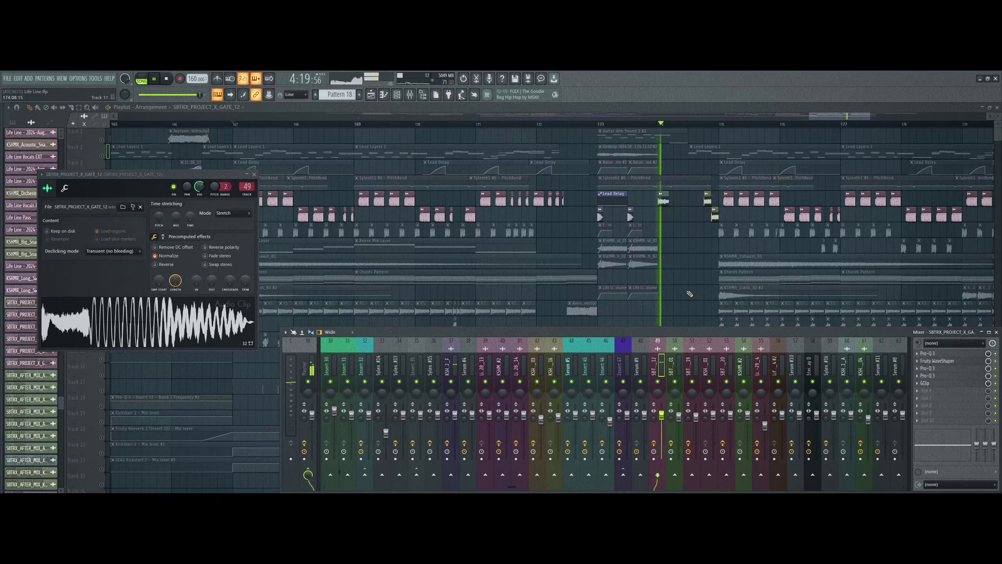
{"action": "key", "text": "F12"}
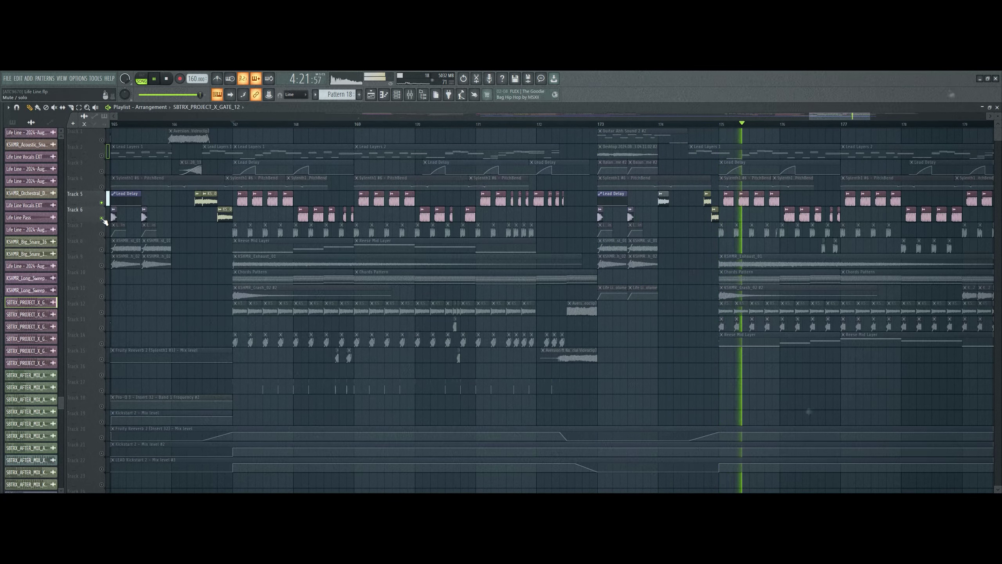
Enable track 7 alongside tracks 5 and 6 and play the second drop from bar 175
{"action": "left_click", "coordinate": [102, 234]}
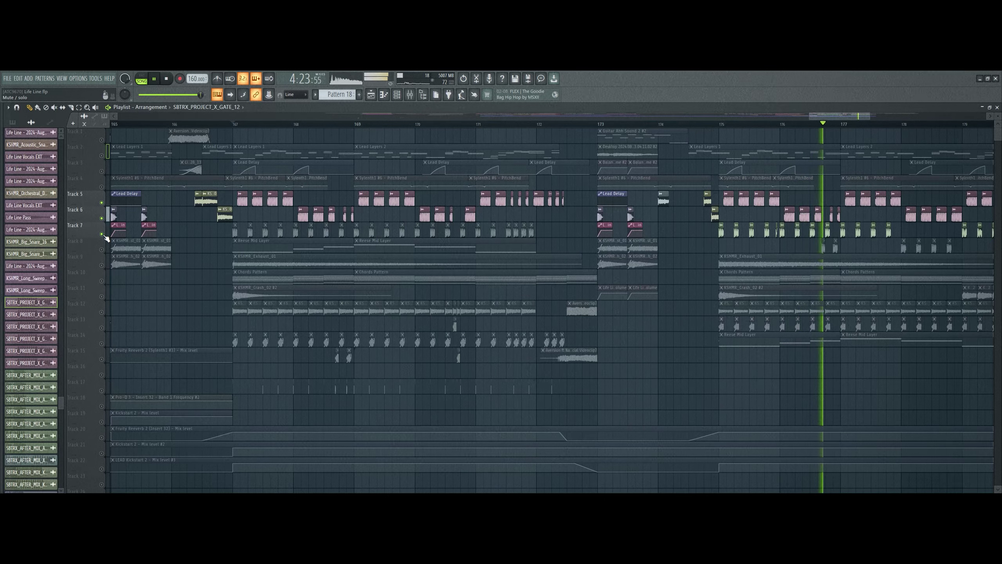
{"action": "left_click", "coordinate": [716, 125]}
{"action": "key", "text": "space"}
{"action": "scroll", "coordinate": [751, 126], "scroll_direction": "up", "scroll_amount": 3}
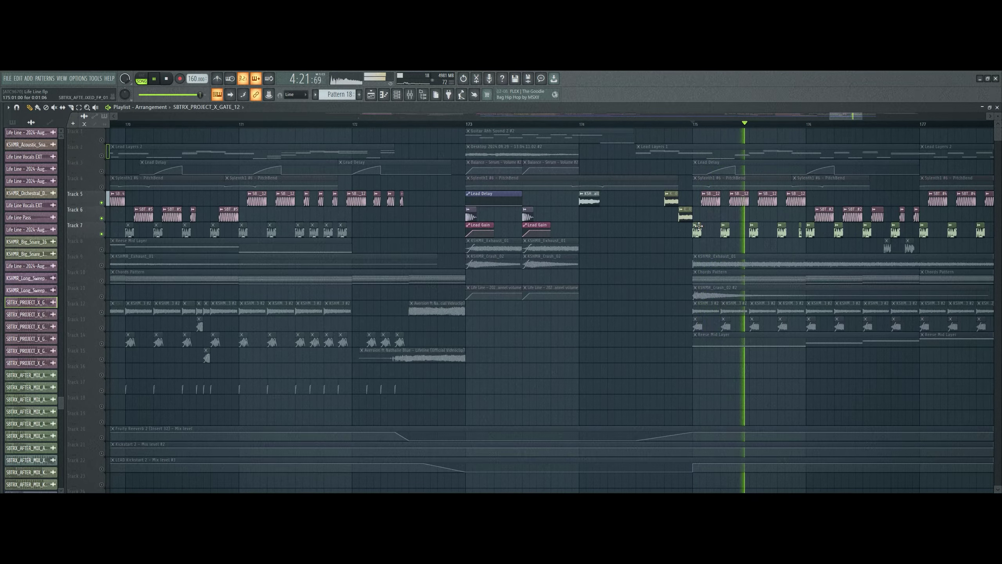
View the sample settings of track 7's SBTRX_AFTER_MIX_Aversion_MIXED_F#_01 clip, then close them
{"action": "double_click", "coordinate": [753, 229]}
{"action": "key", "text": "space"}
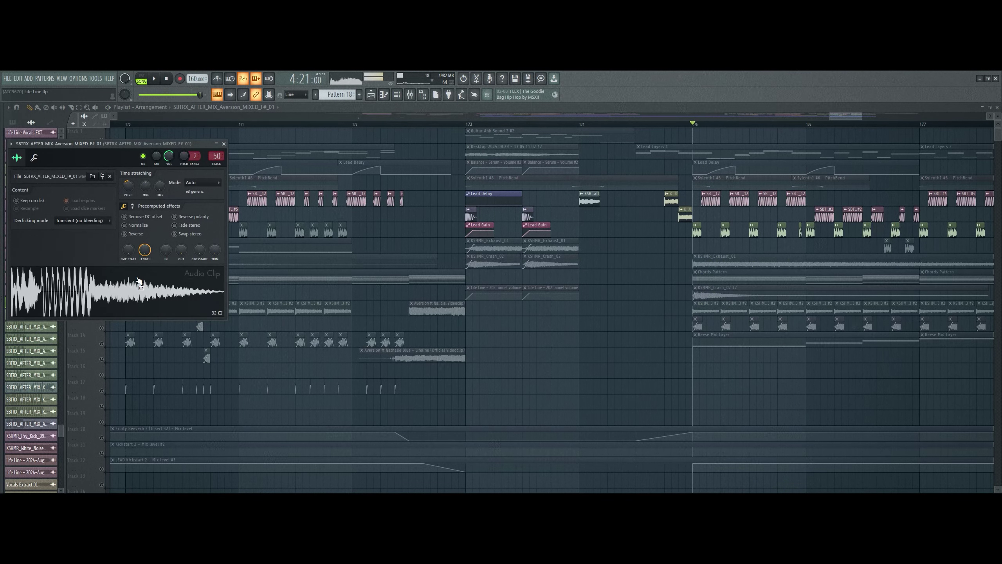
{"action": "key", "text": "Escape"}
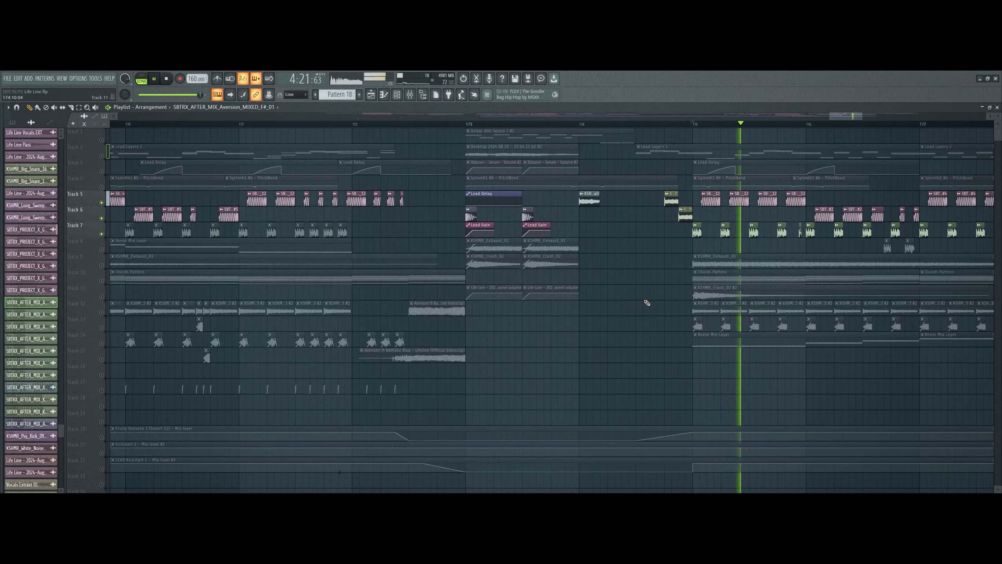
Reactivate all tracks to hear the full second drop, then stop playback
{"action": "right_click", "coordinate": [102, 328]}
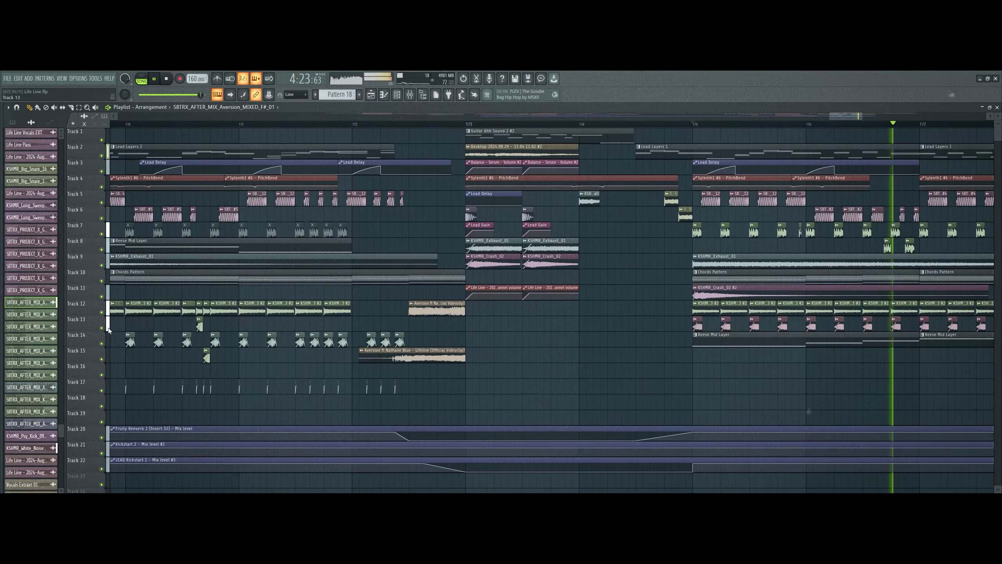
{"action": "scroll", "coordinate": [711, 129], "scroll_direction": "down", "scroll_amount": 3}
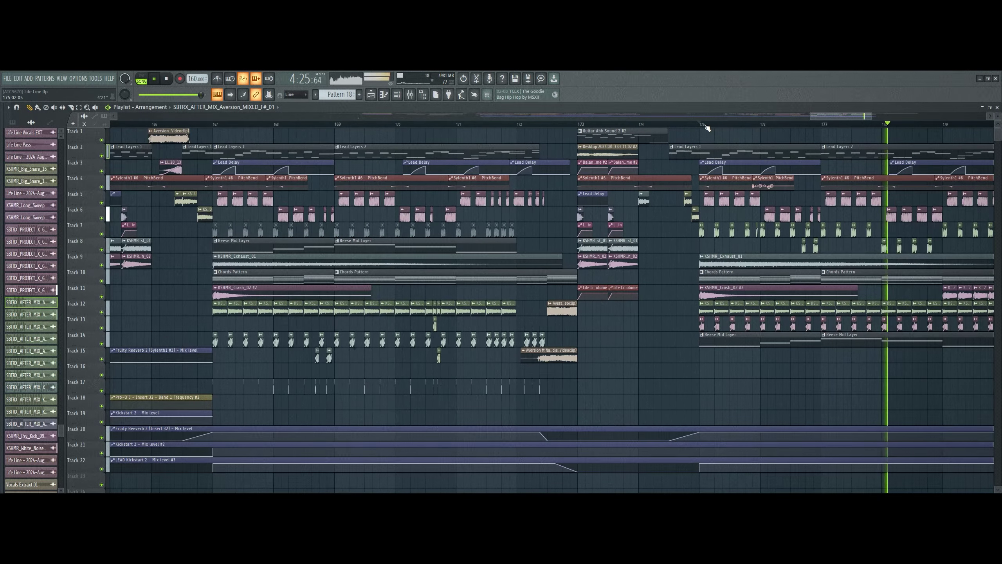
{"action": "key", "text": "space"}
Solo track 8 to play the first drop's Reese Mid Layer, then enable tracks 14 and 17 with it
{"action": "right_click", "coordinate": [101, 249]}
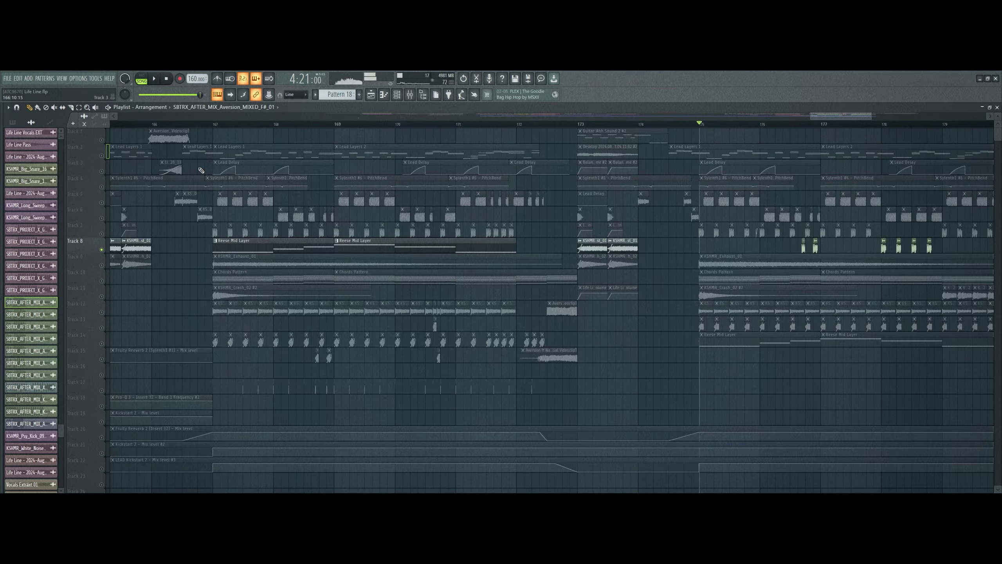
{"action": "key", "text": "space"}
{"action": "scroll", "coordinate": [215, 125], "scroll_direction": "down", "scroll_amount": 4}
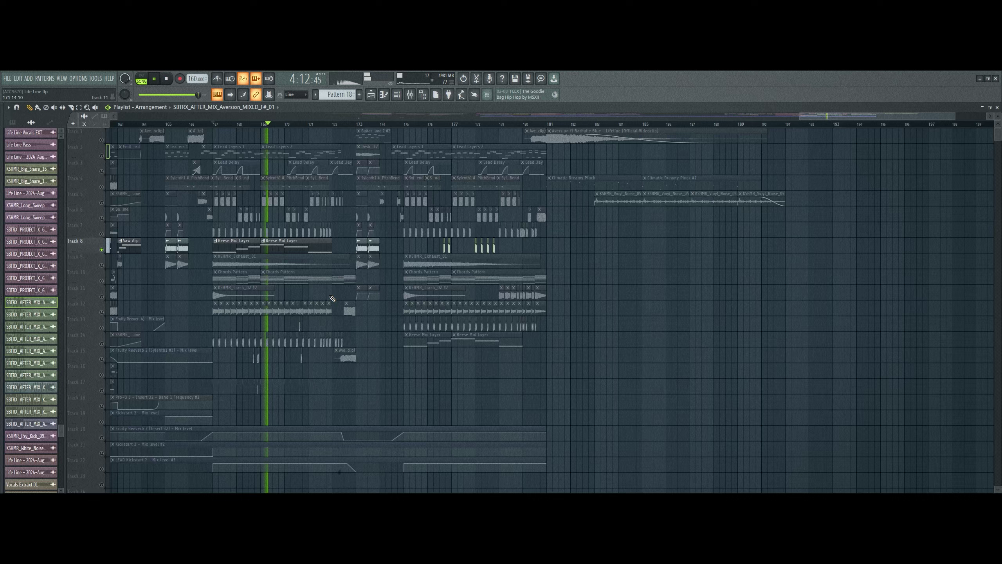
{"action": "left_click", "coordinate": [101, 343]}
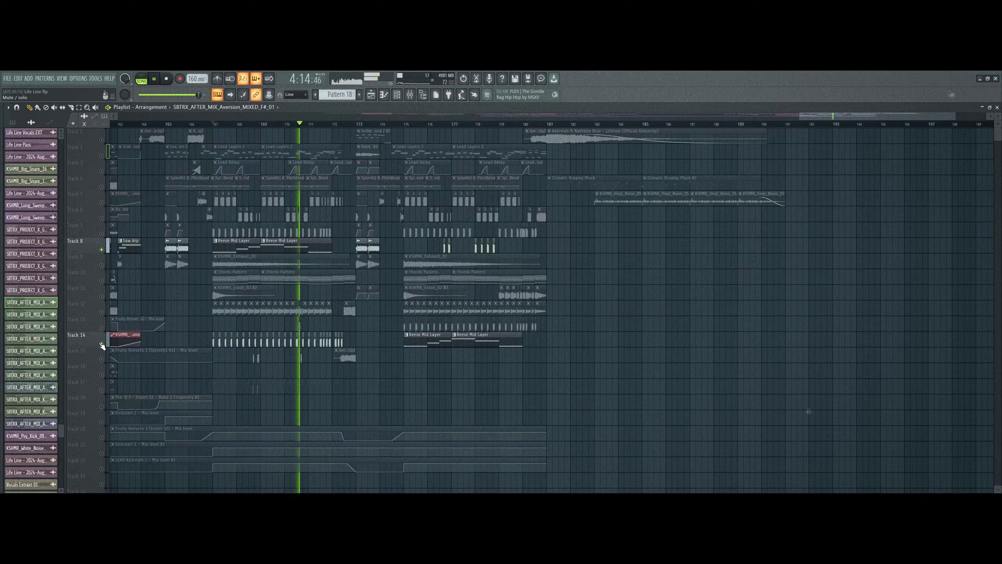
{"action": "left_click", "coordinate": [102, 390], "text": "ctrl"}
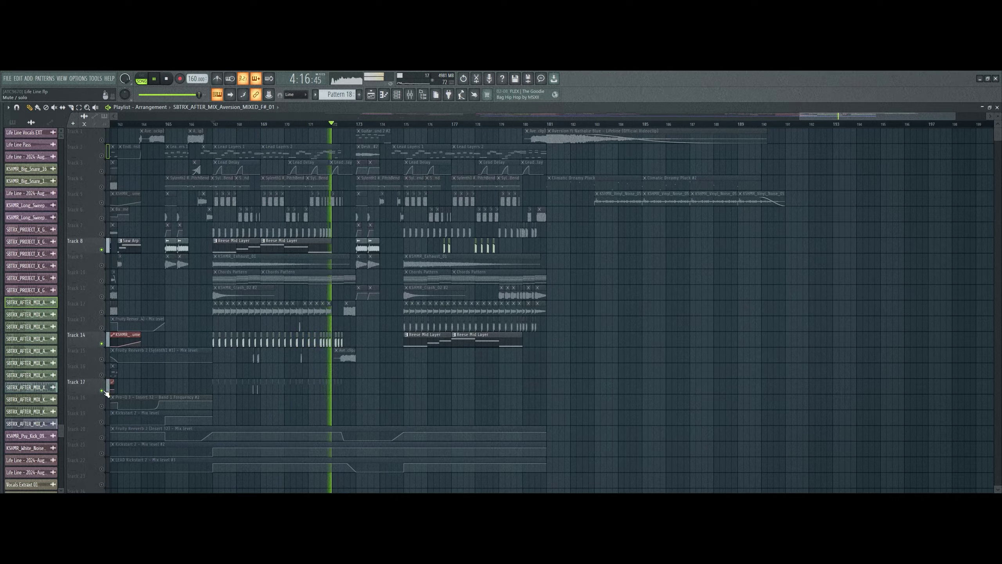
Play only track 17's short hits from bar 167, then reactivate all tracks
{"action": "left_click", "coordinate": [216, 125]}
{"action": "scroll", "coordinate": [215, 126], "scroll_direction": "up", "scroll_amount": 5}
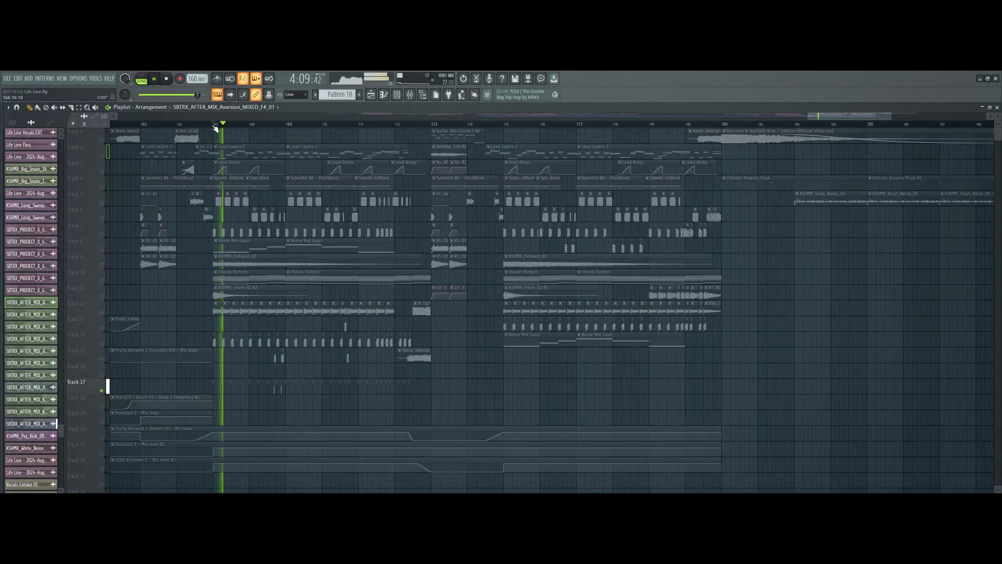
{"action": "scroll", "coordinate": [215, 127], "scroll_direction": "up", "scroll_amount": 2}
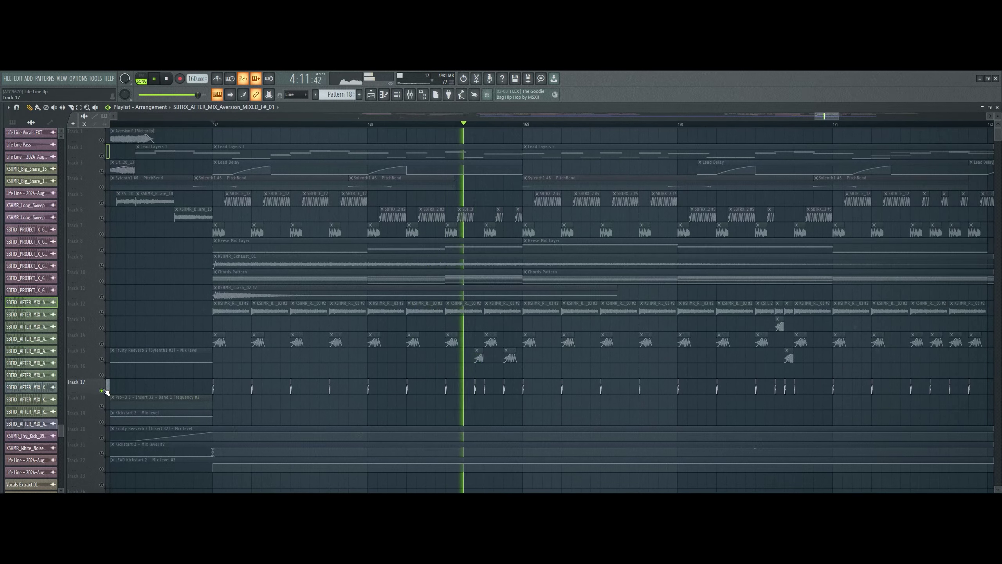
{"action": "left_click", "coordinate": [102, 391], "text": "ctrl"}
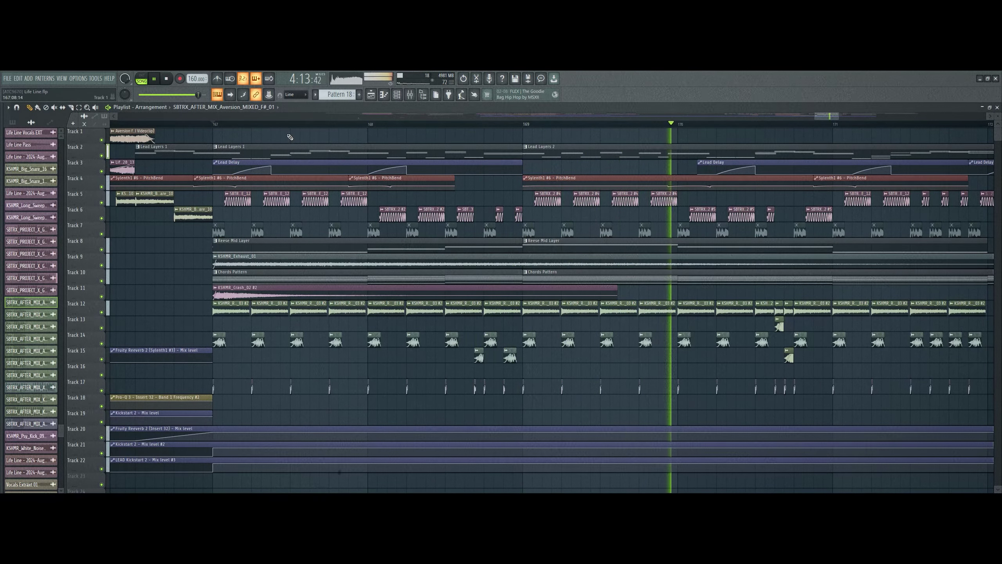
Look over the complete arrangement while the second drop plays with all tracks active
{"action": "scroll", "coordinate": [291, 127], "scroll_direction": "down", "scroll_amount": 6}
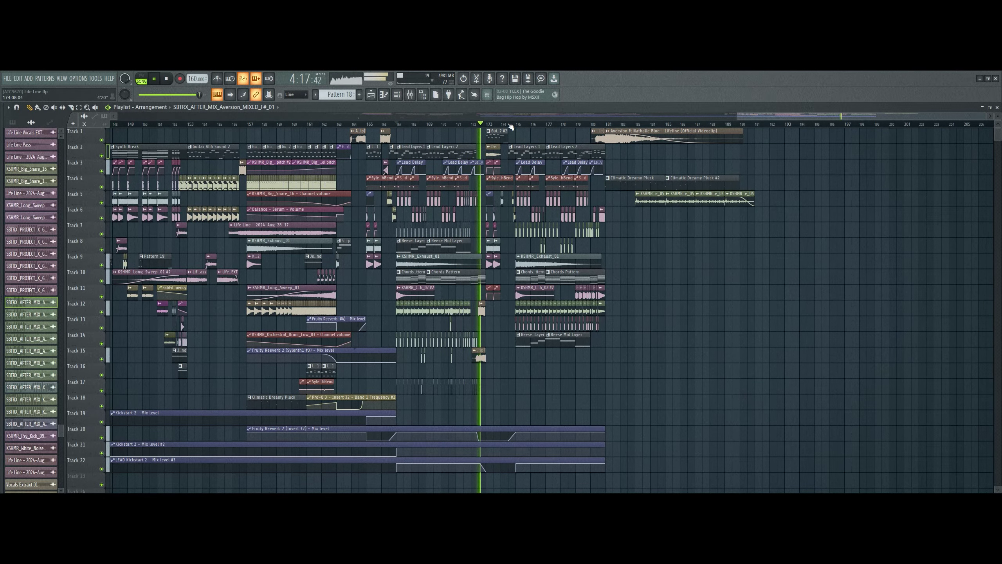
{"action": "scroll", "coordinate": [511, 126], "scroll_direction": "down", "scroll_amount": 3}
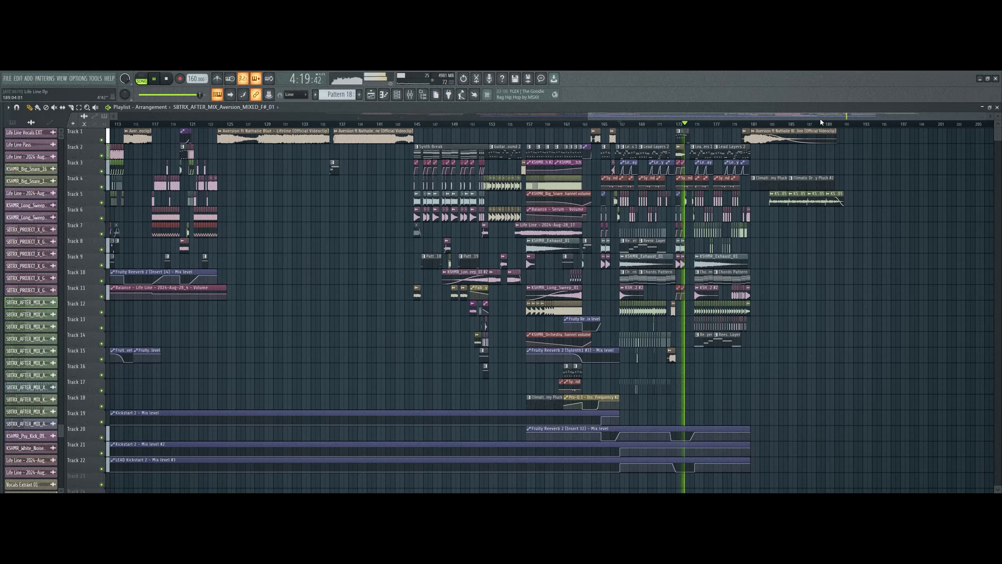
{"action": "scroll", "coordinate": [801, 127], "scroll_direction": "up", "scroll_amount": 4}
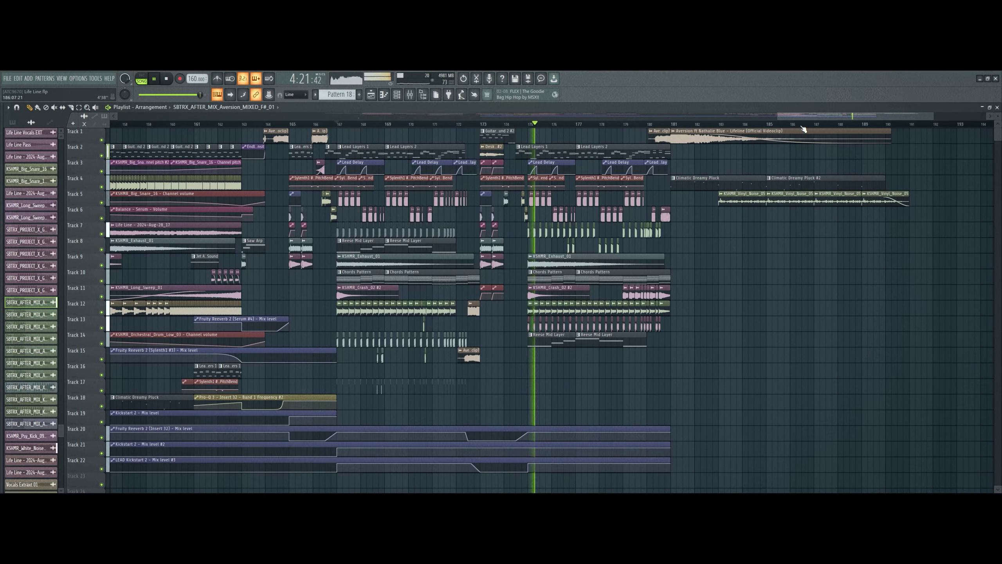
{"action": "scroll", "coordinate": [804, 128], "scroll_direction": "down", "scroll_amount": 2}
{"action": "scroll", "coordinate": [804, 129], "scroll_direction": "down", "scroll_amount": 3}
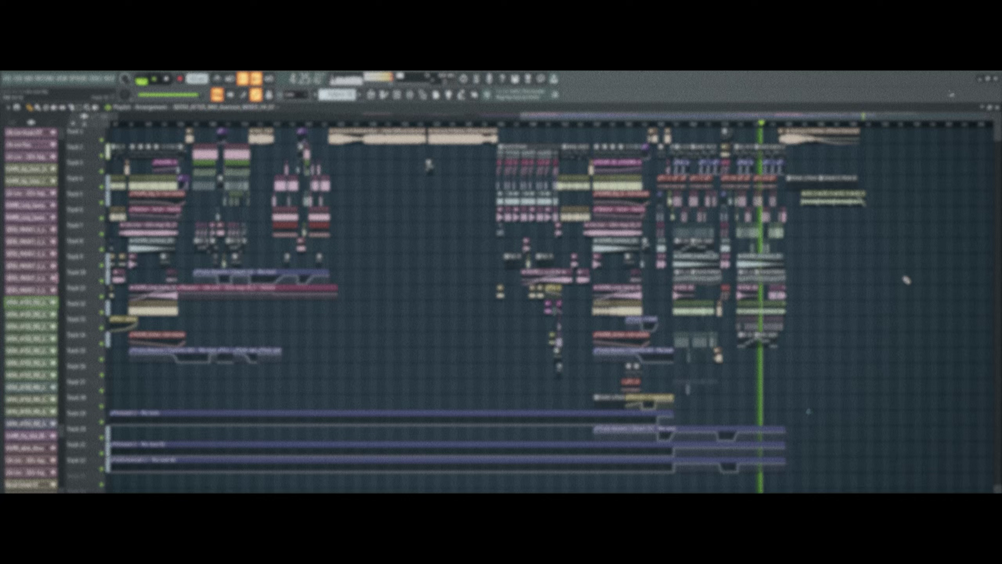
{"action": "scroll", "coordinate": [803, 127], "scroll_direction": "down", "scroll_amount": 4}
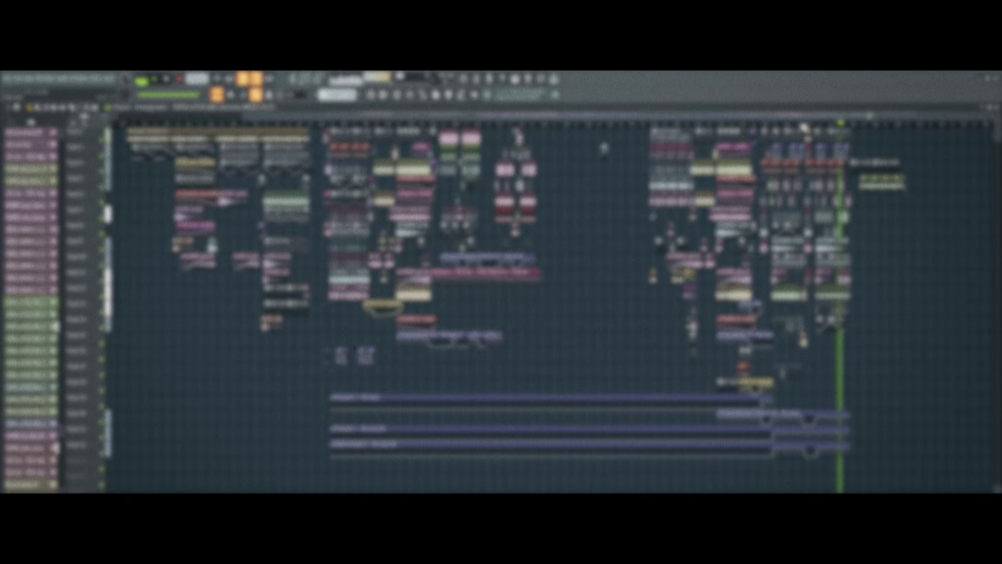
{"action": "scroll", "coordinate": [670, 146], "scroll_direction": "down", "scroll_amount": 2}
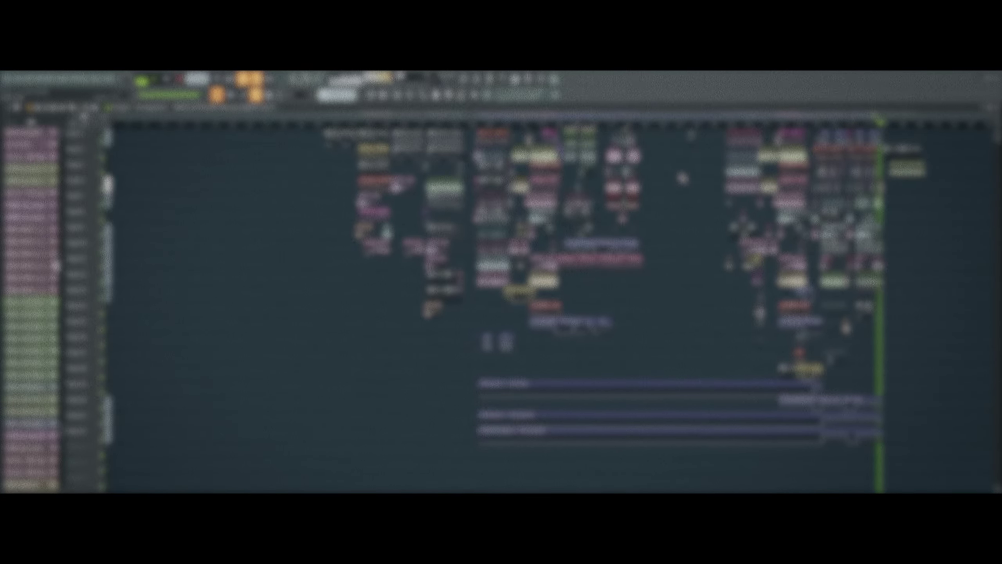
{"action": "scroll", "coordinate": [685, 185], "scroll_direction": "up", "scroll_amount": 2}
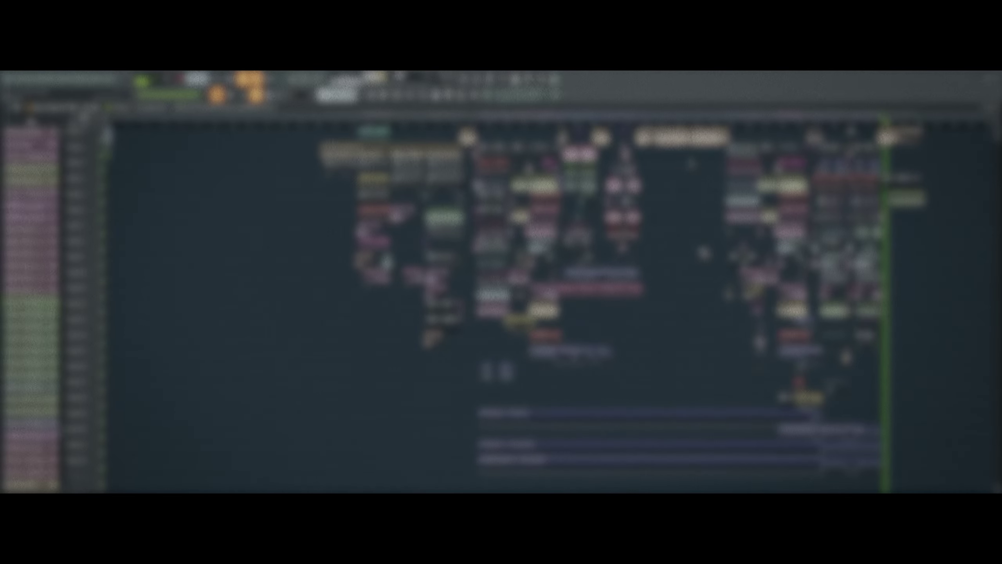